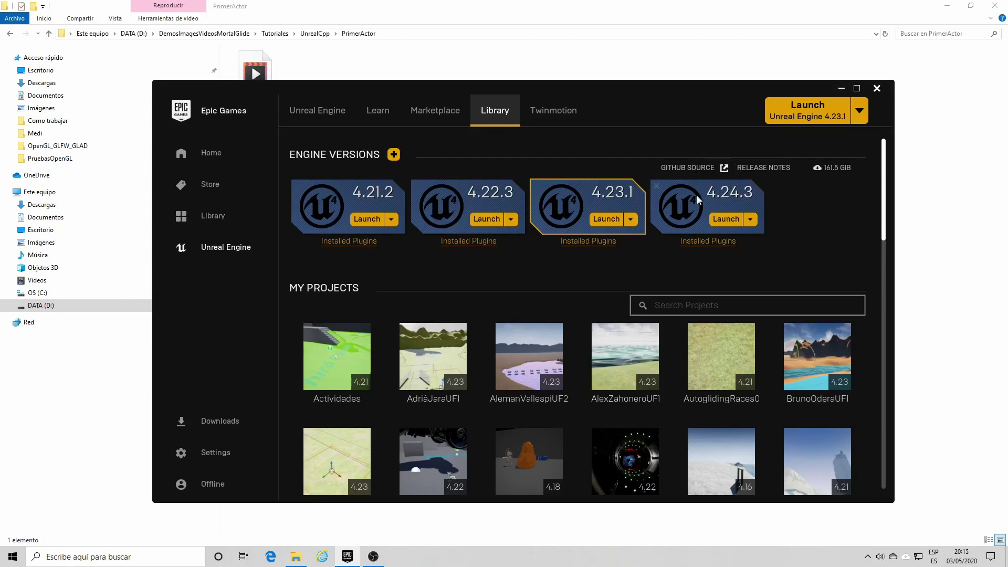
- Launch Unreal Engine 4.24.3 from the Epic Games Launcher library
left_click(726, 219)
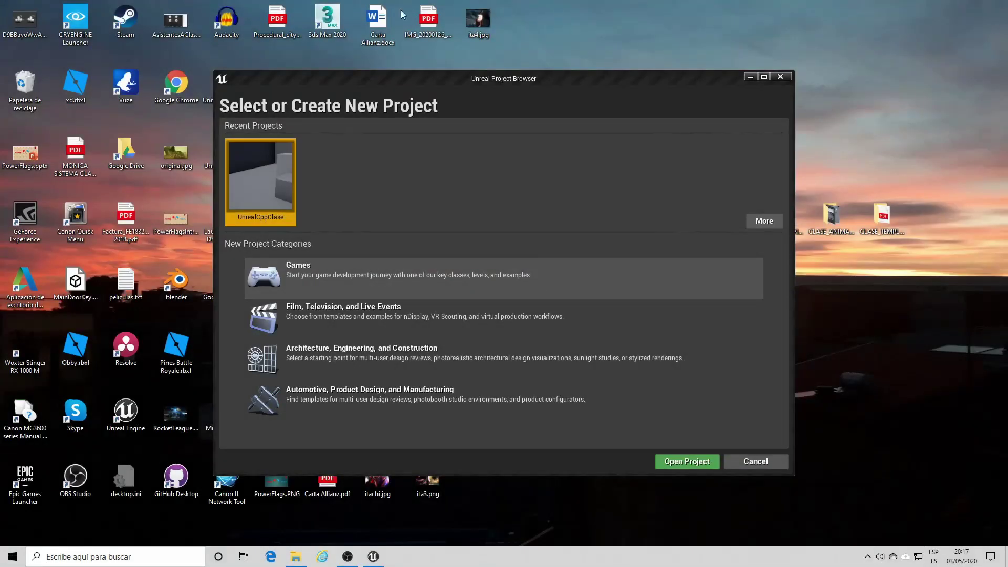
- Choose the Games category and the Third Person template
left_click(306, 264)
left_click(592, 460)
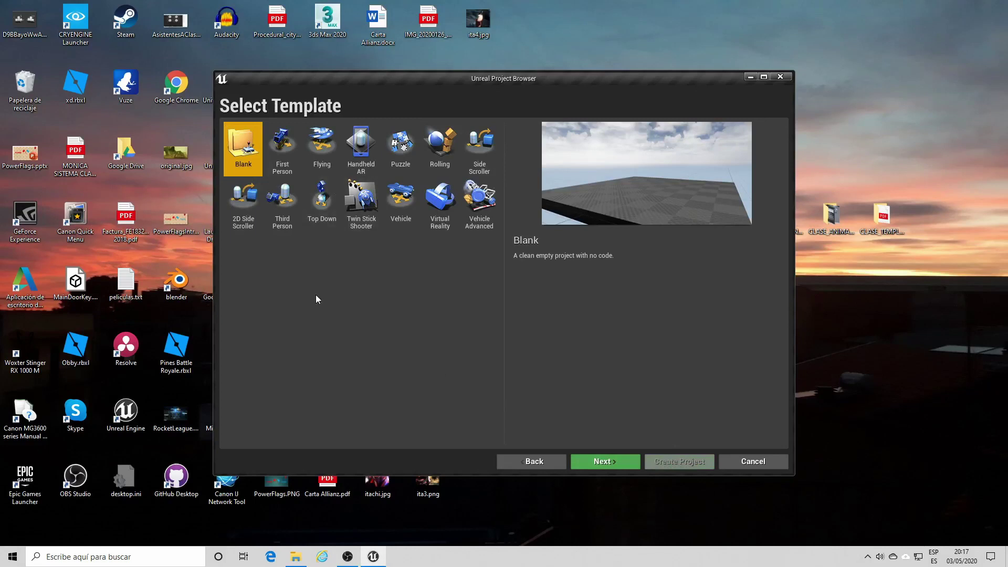
left_click(286, 203)
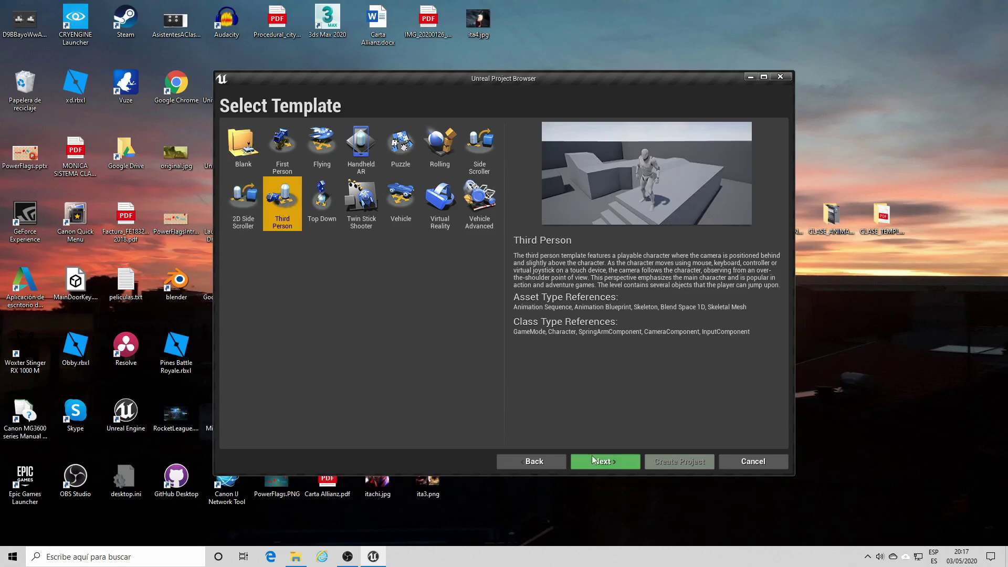
left_click(593, 461)
- Make it a C++ project named Test1 and create it
left_click(285, 159)
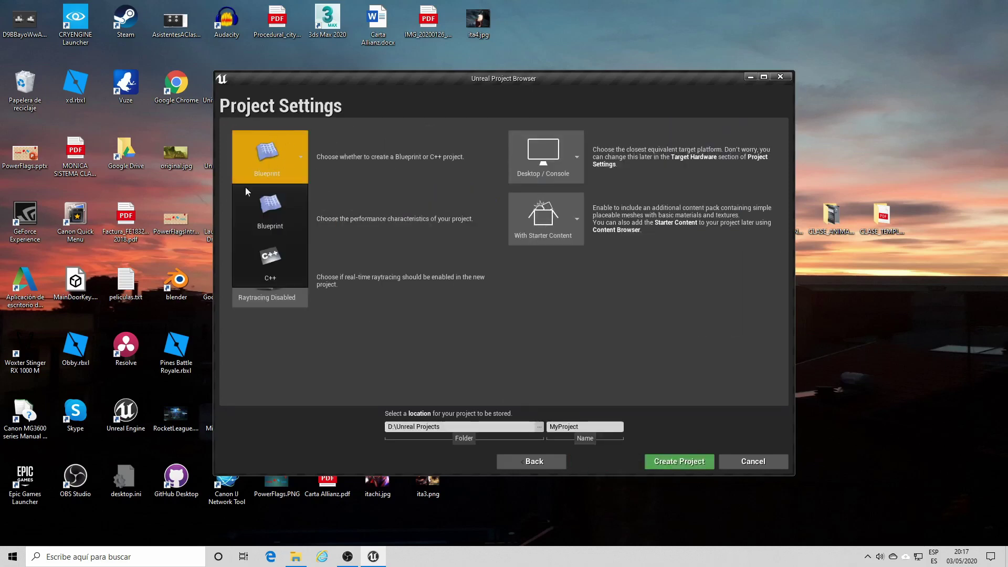
left_click(263, 264)
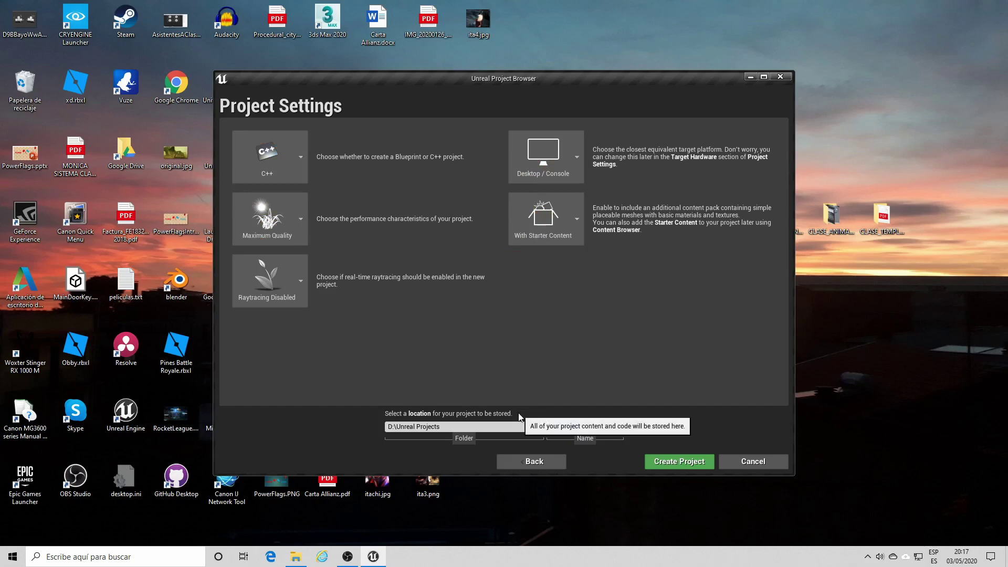
type("Test1")
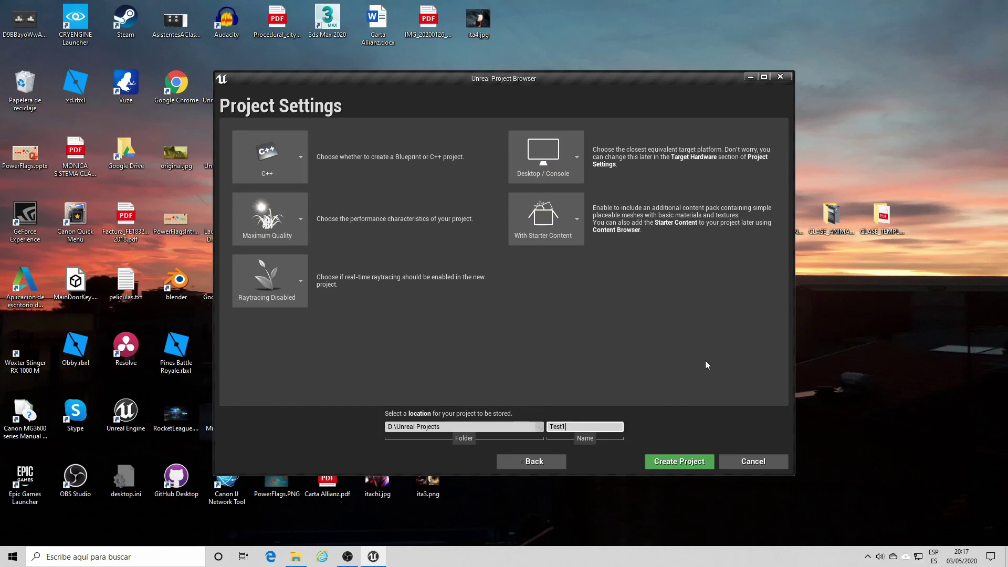
left_click(686, 462)
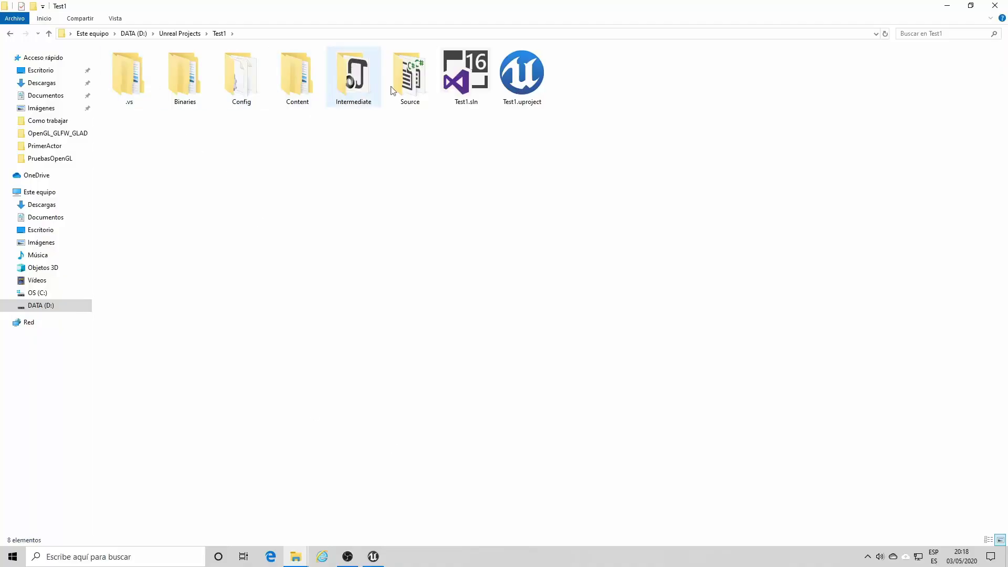
- Look over Binaries, Intermediate, Config, Content, Source and Test1.sln, then open Test1.uproject
left_click(190, 93)
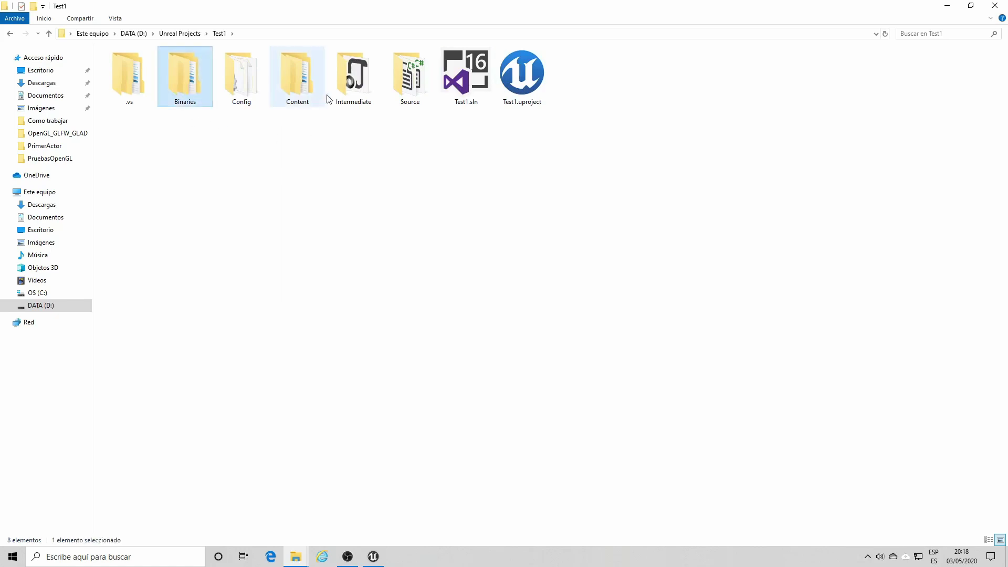
left_click(357, 80)
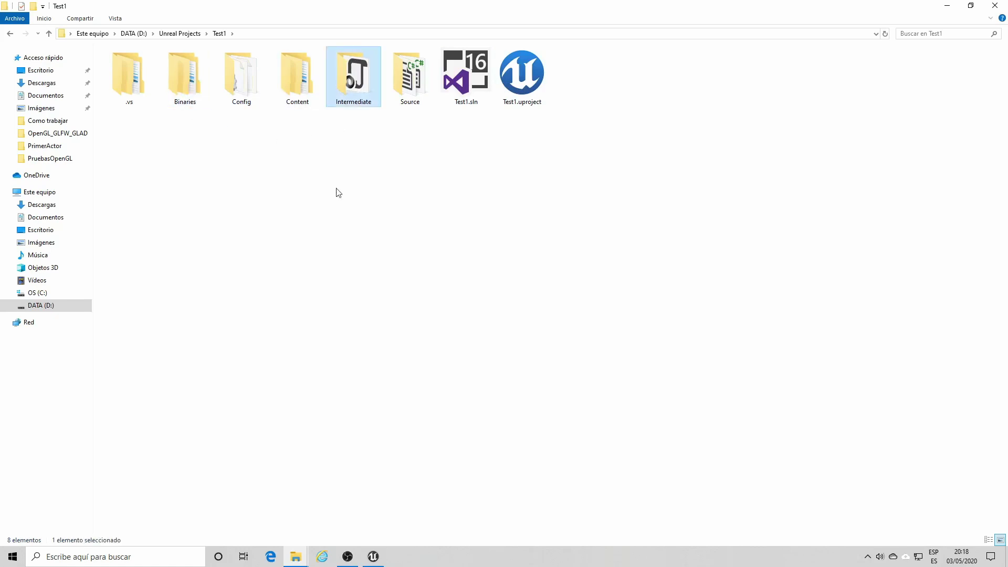
left_click(241, 86)
left_click(293, 85)
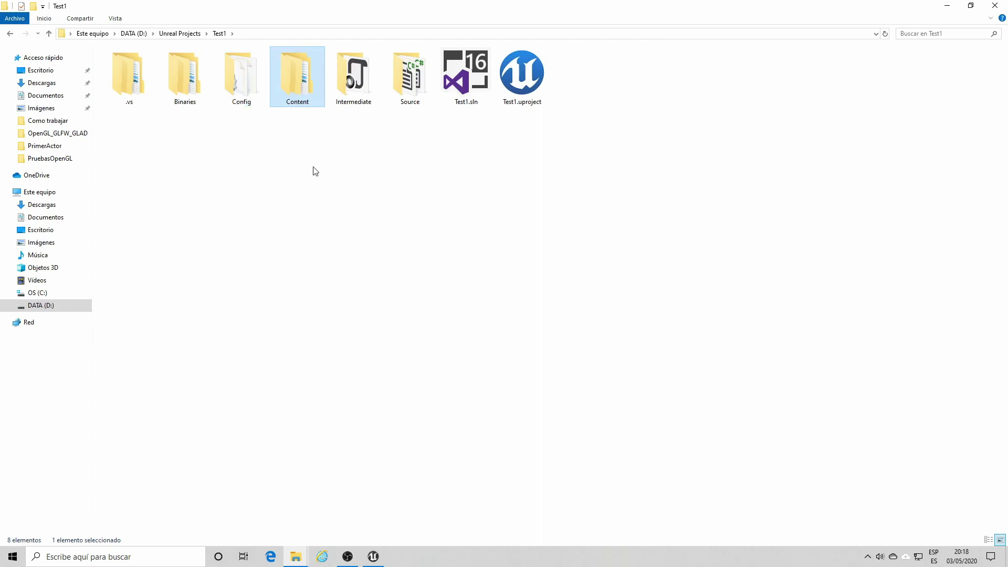
left_click(409, 92)
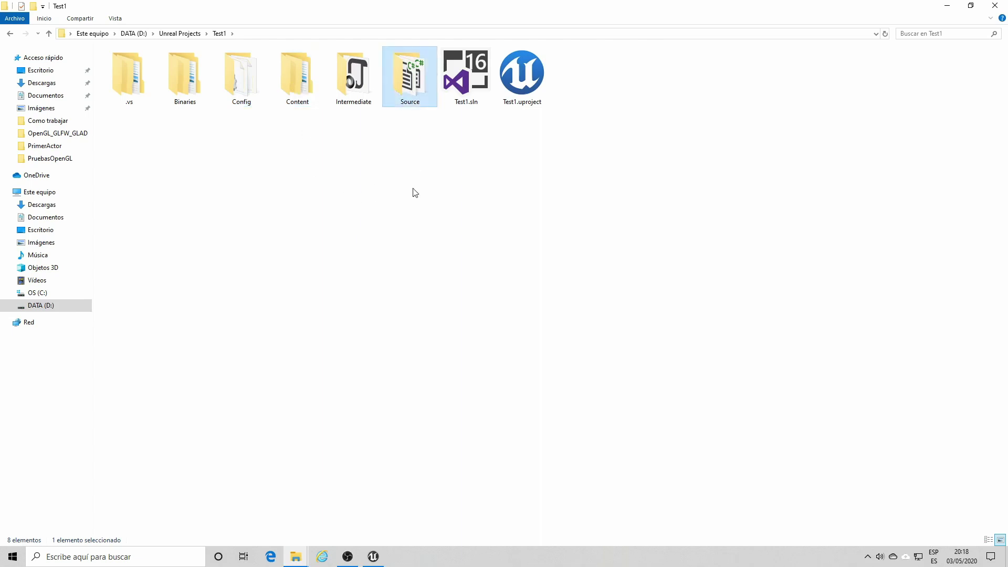
left_click(465, 87)
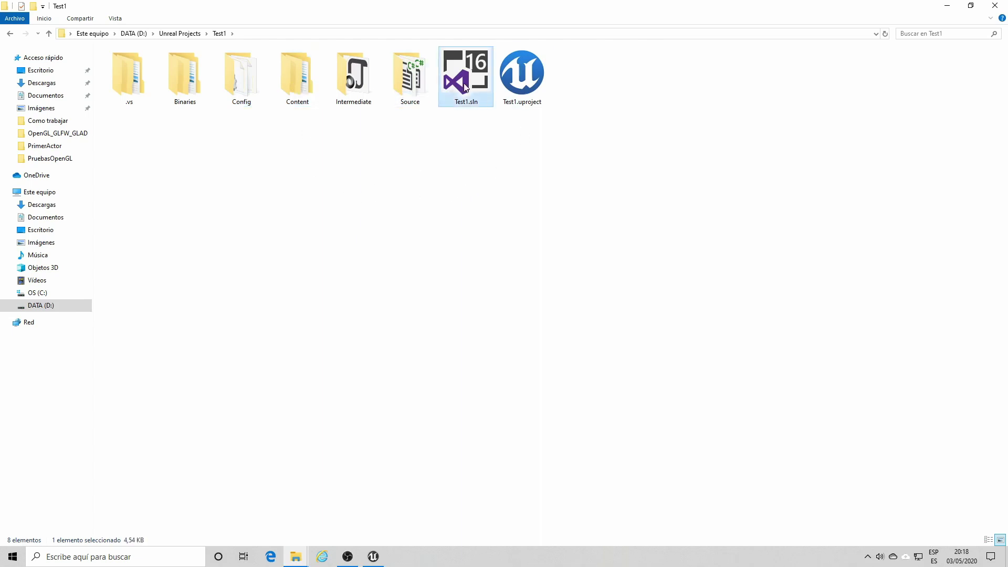
double_click(519, 73)
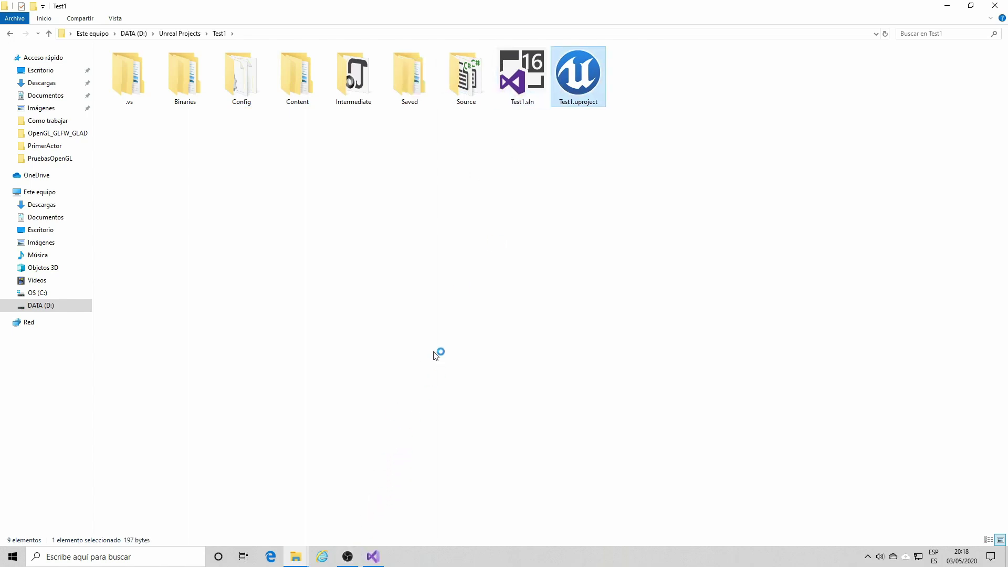
left_click(374, 557)
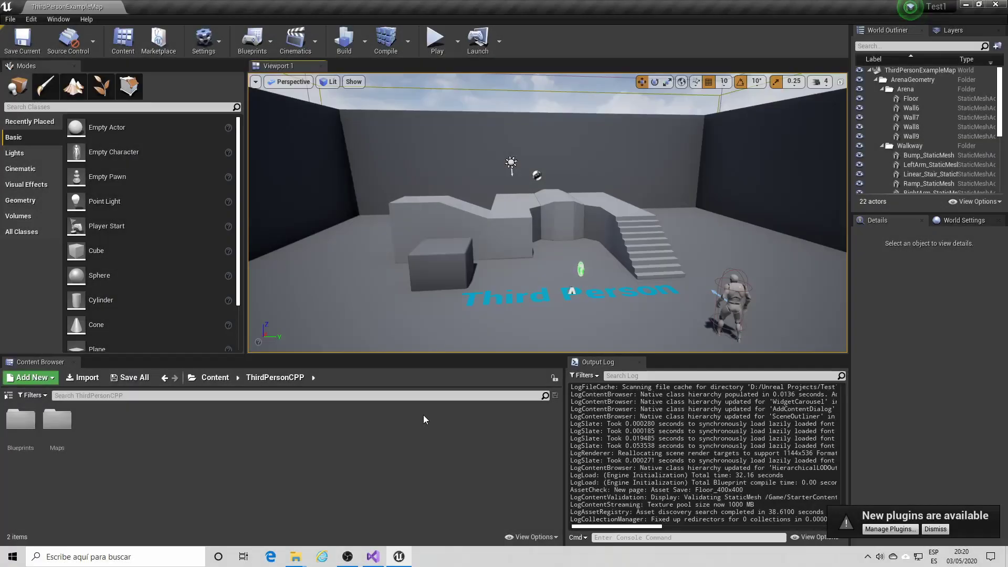
- In Visual Studio, expand Source > Test1 and open Test1Character.cpp
left_click(373, 556)
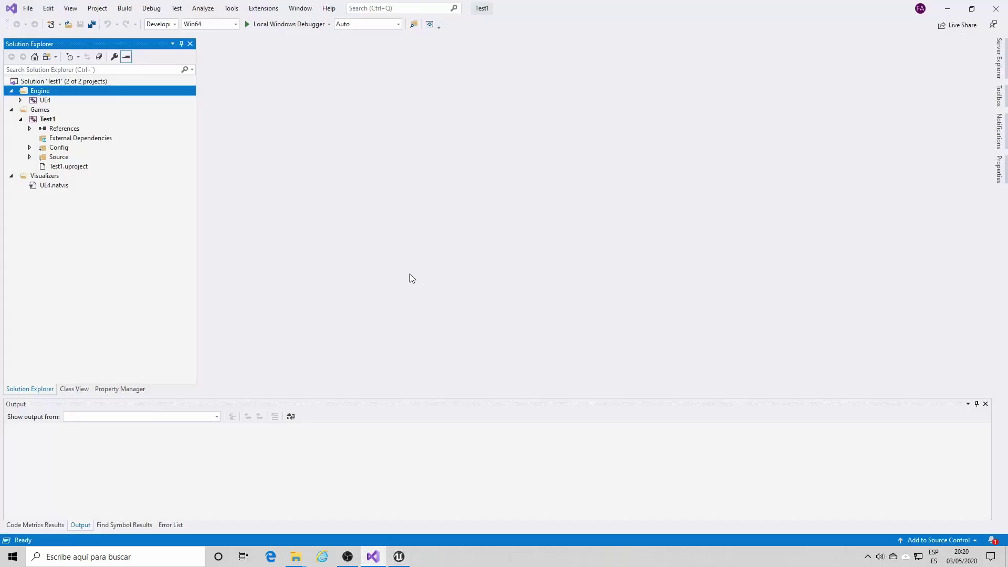
double_click(53, 158)
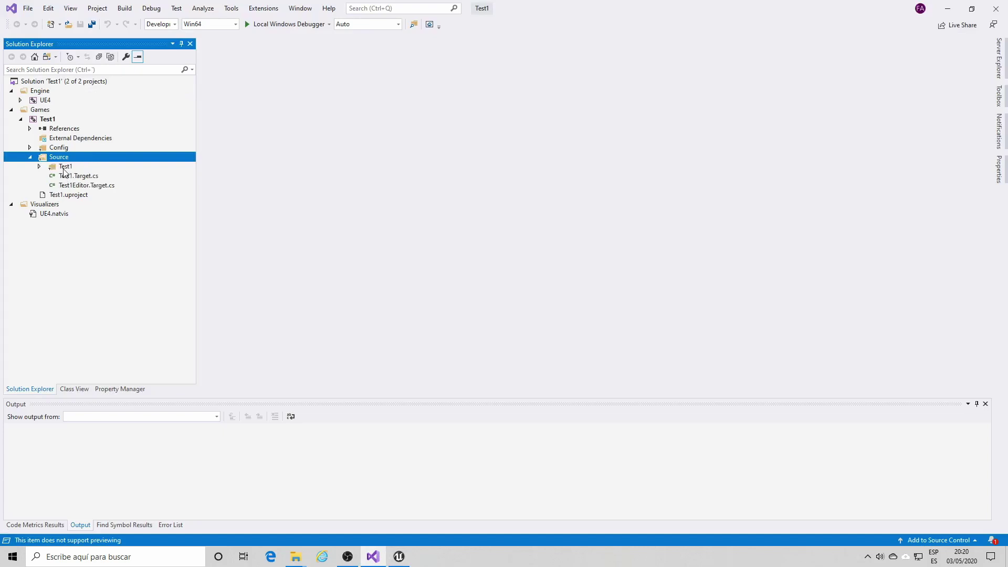
left_click(65, 170)
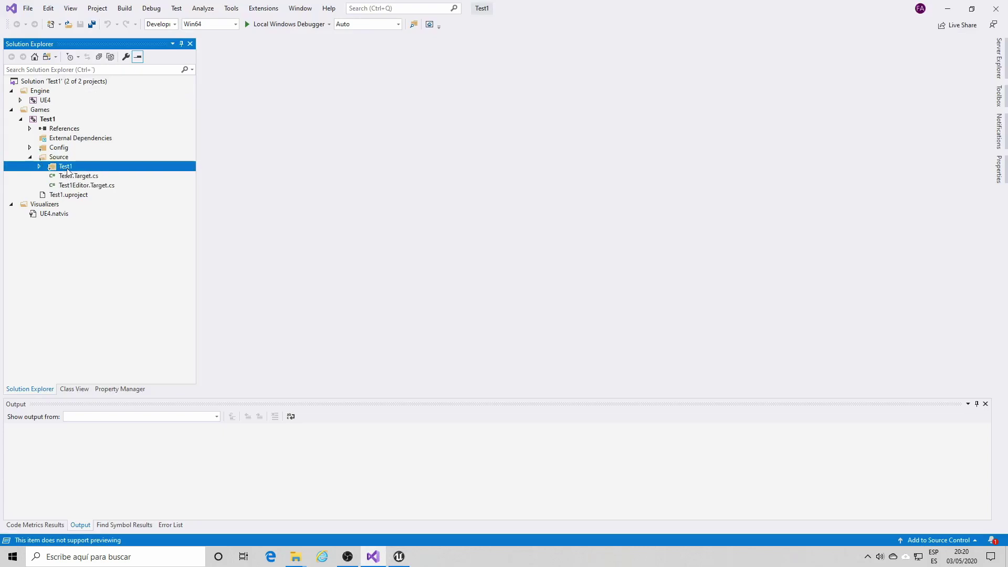
double_click(70, 169)
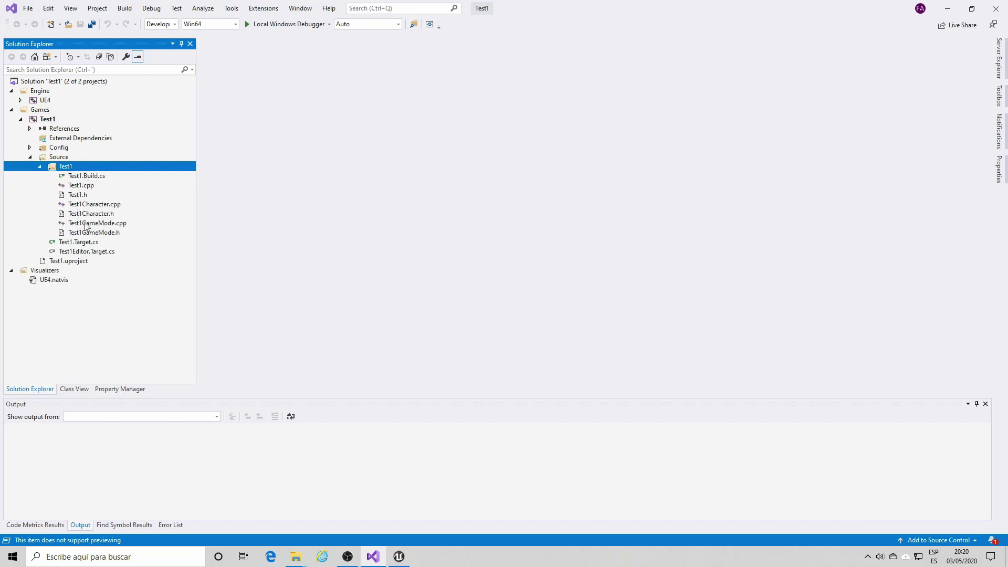
double_click(94, 204)
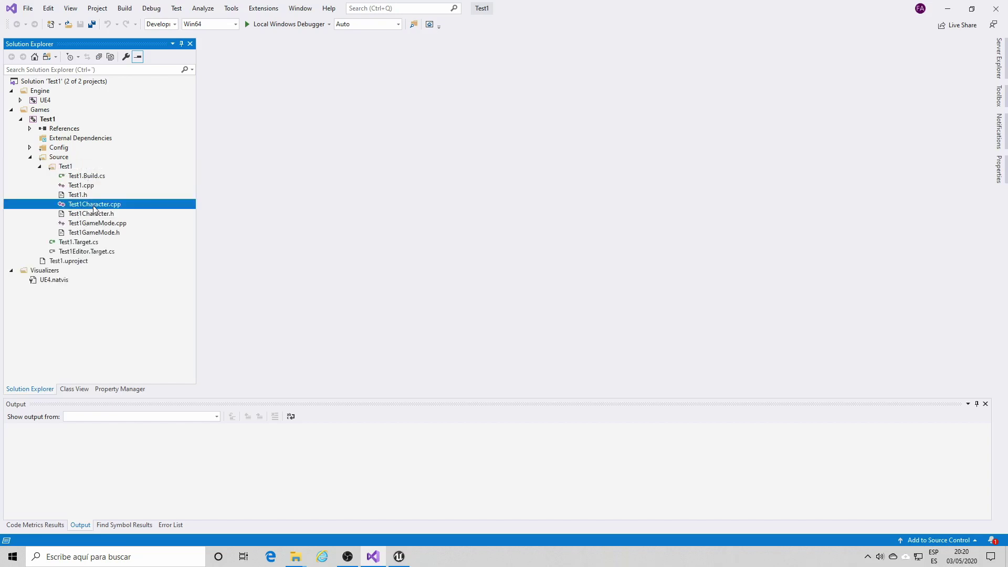
- Read through Test1Character.cpp, then return to the Unreal Editor
scroll(398, 267, "down", 3)
scroll(398, 267, "down", 4)
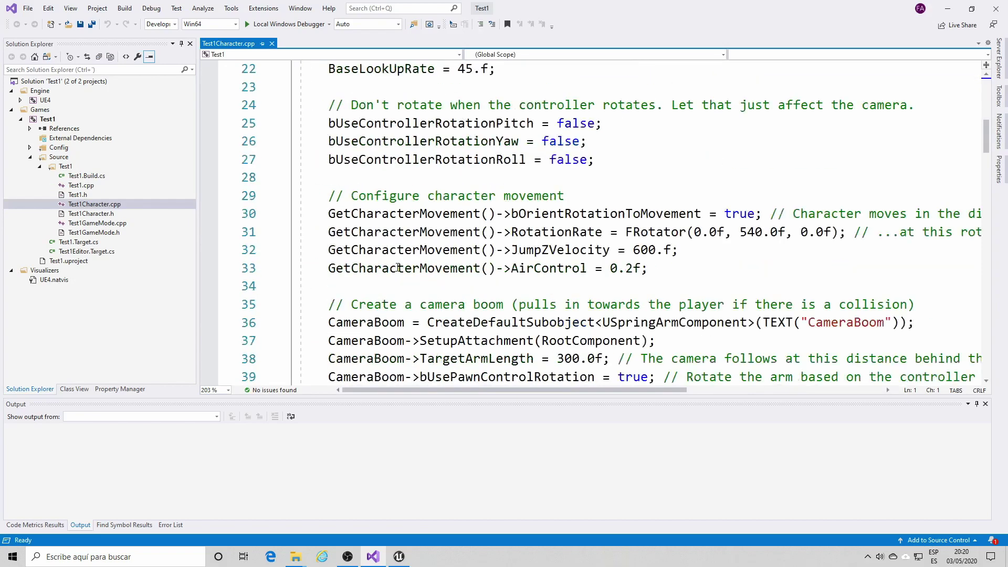
scroll(397, 267, "up", 4)
scroll(397, 267, "up", 3)
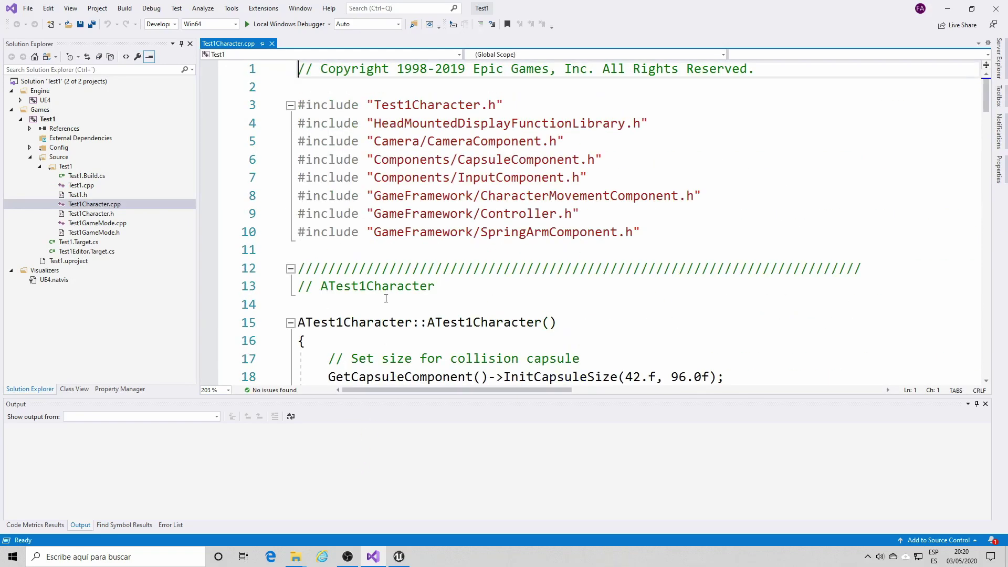
left_click(398, 557)
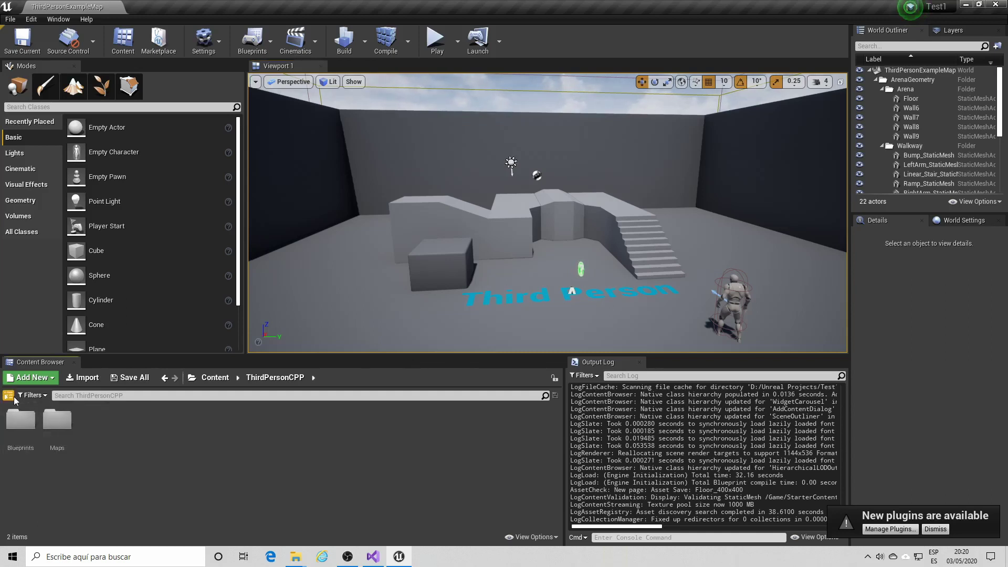
- Browse C++ Classes > Test1 for Test1Character and Test1GameMode, then return to Content
left_click(13, 398)
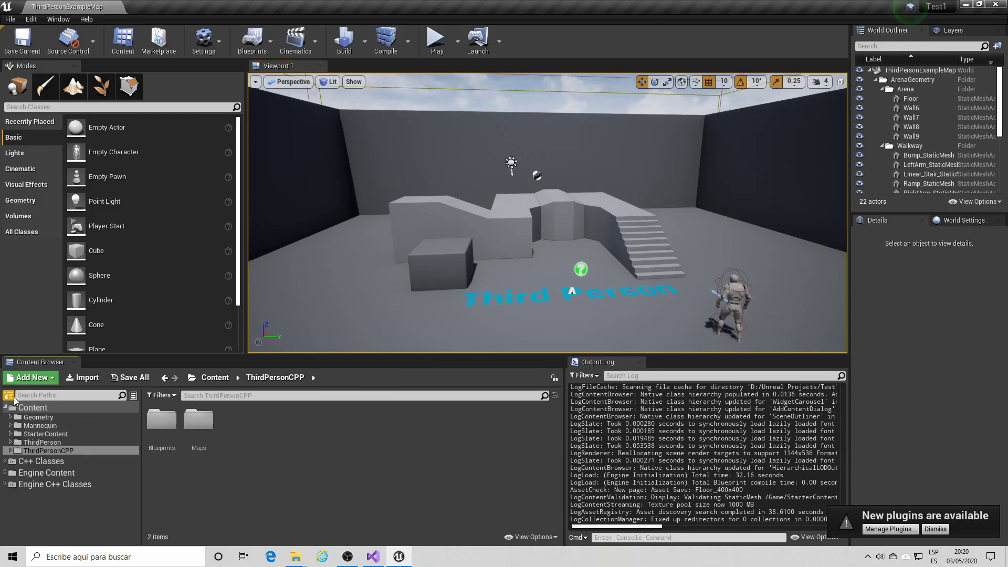
left_click(41, 463)
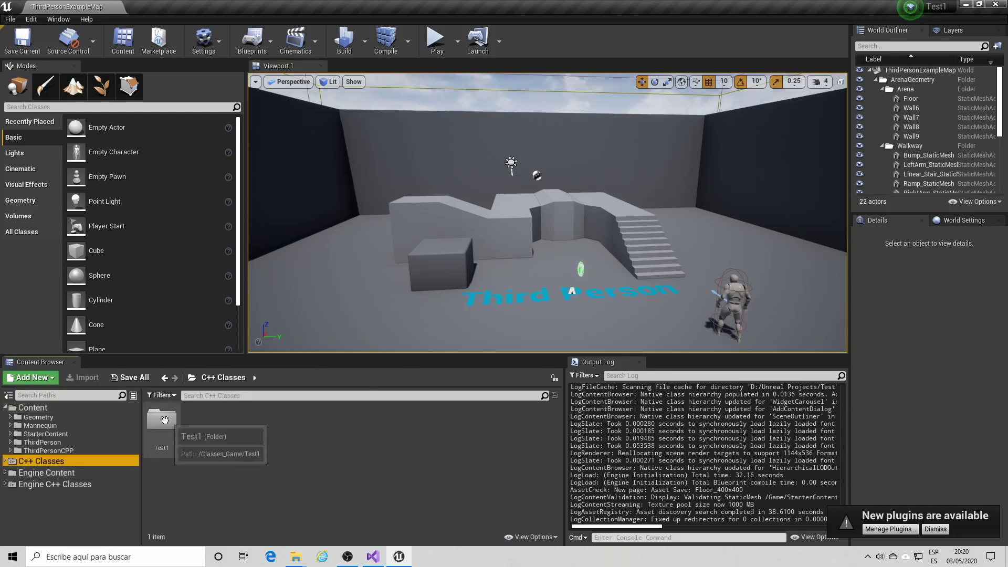
double_click(160, 429)
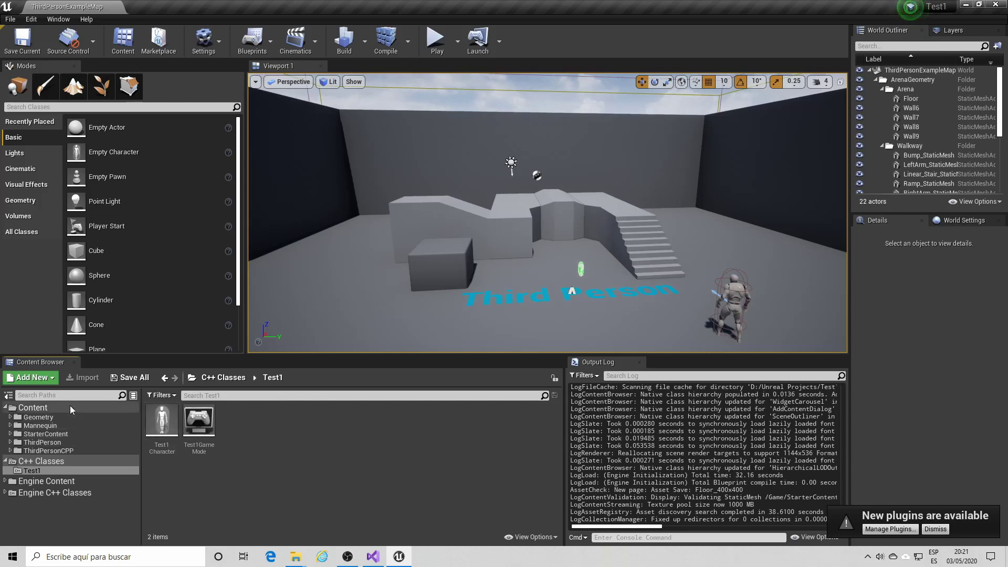
left_click(33, 408)
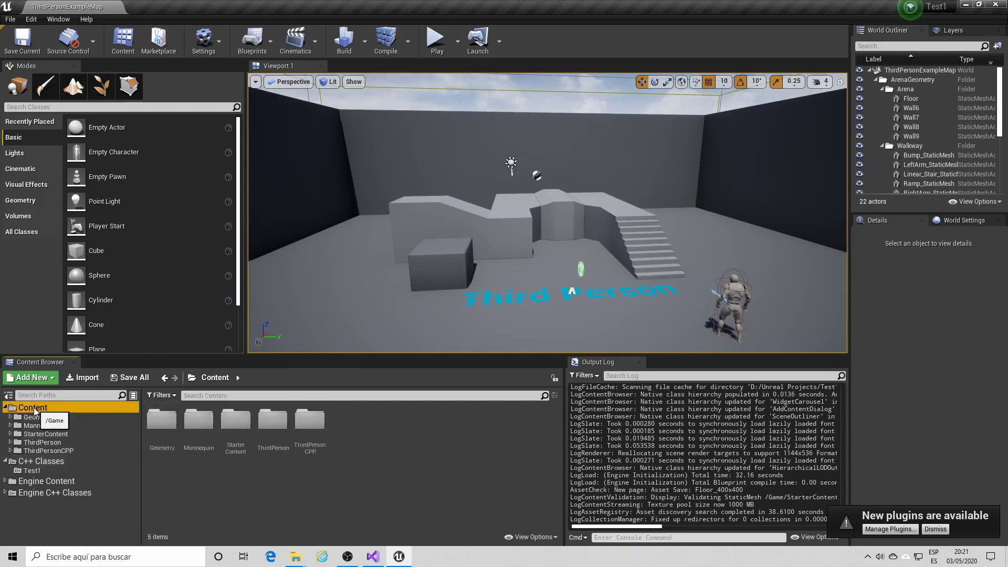
- Create an Actor-based Blueprint class in Content and name it MyActorBP
right_click(388, 442)
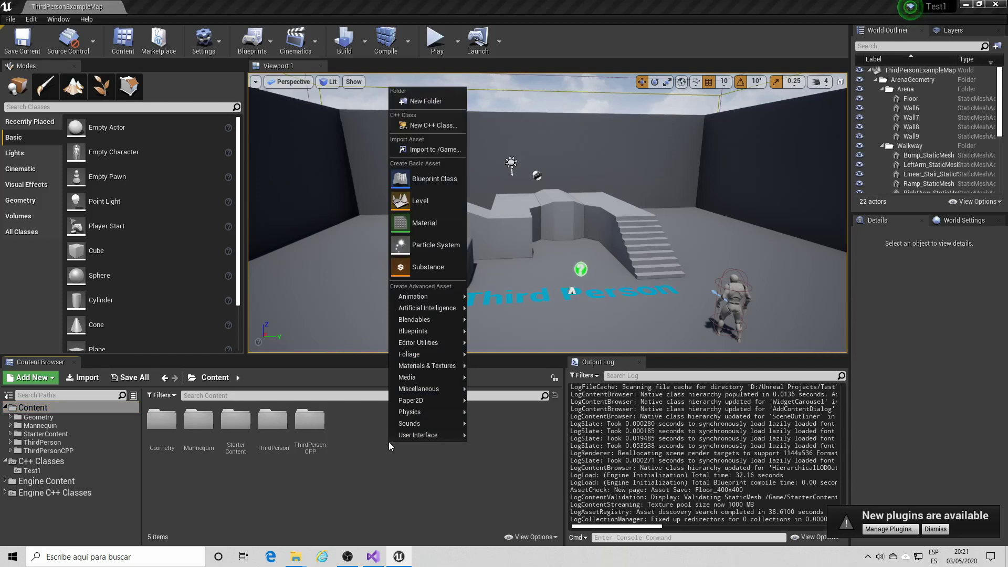
left_click(453, 184)
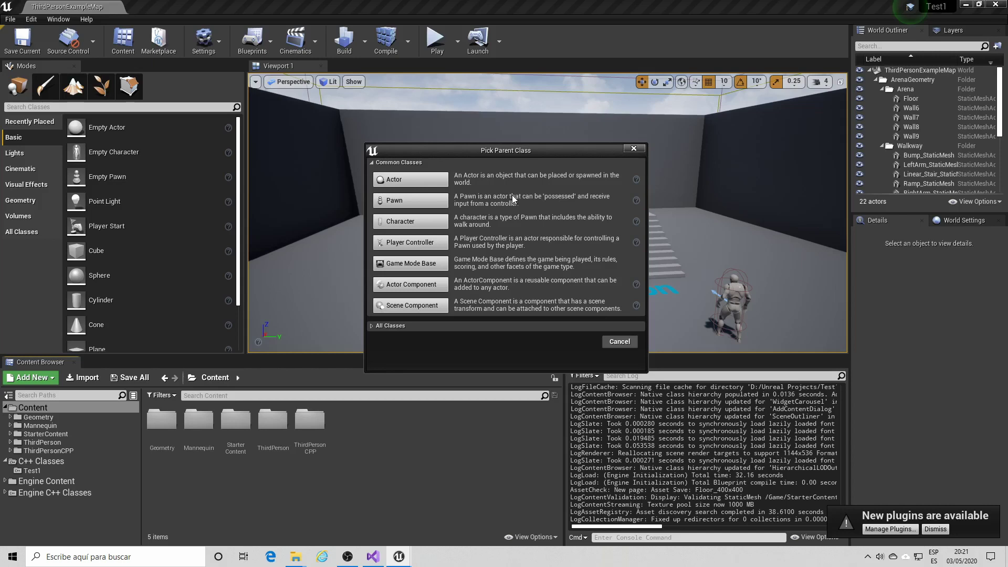
left_click(411, 182)
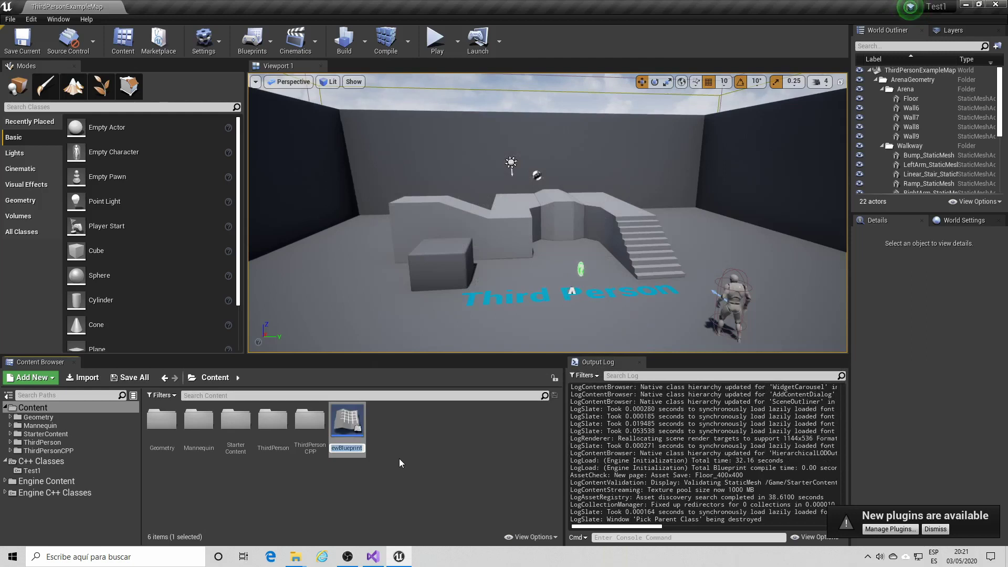
type("MyActorB")
type("P")
key("Return")
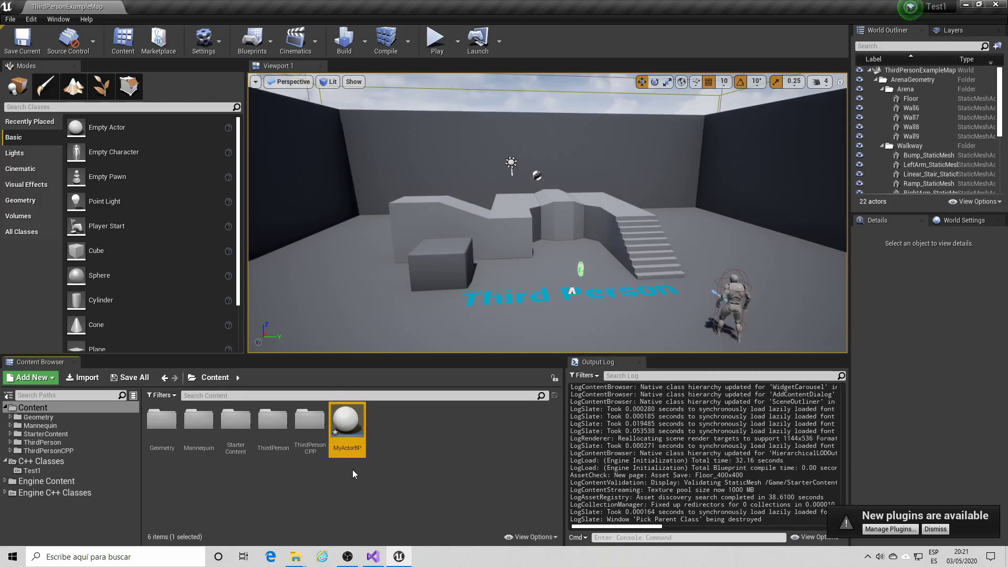
- Open MyActorBP, inspect DefaultSceneRoot and its properties, and browse the Add Component list
double_click(349, 429)
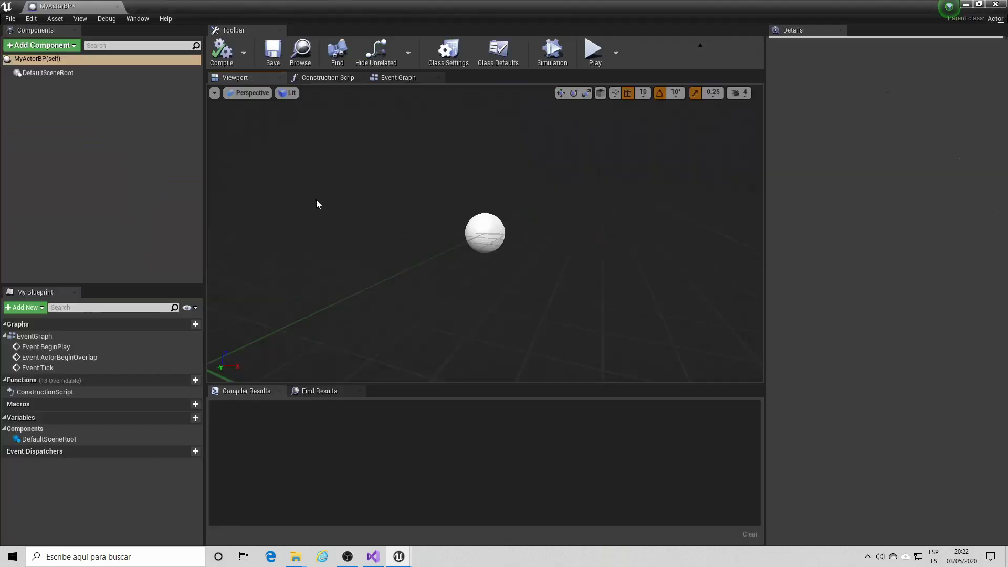
left_click(62, 74)
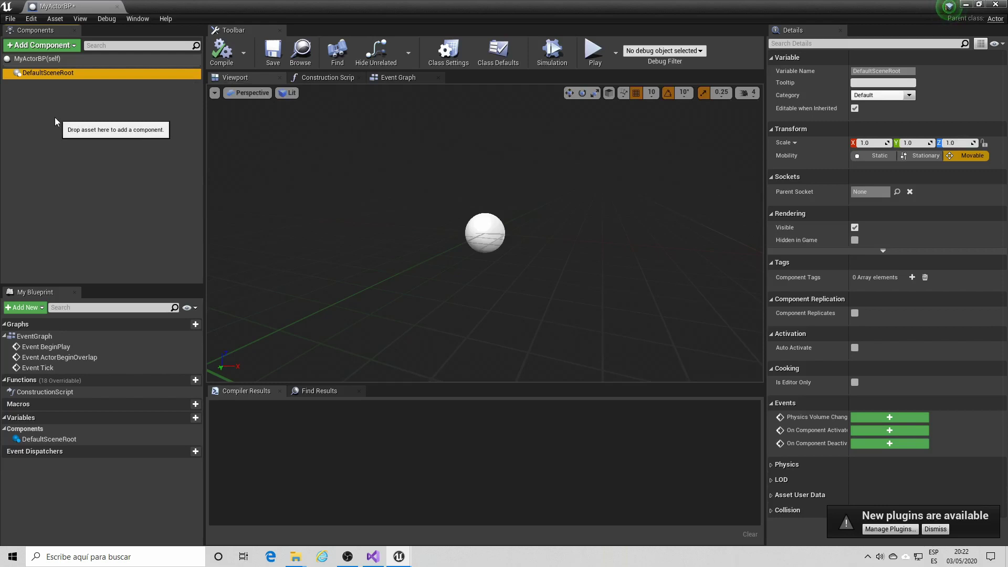
right_click(32, 74)
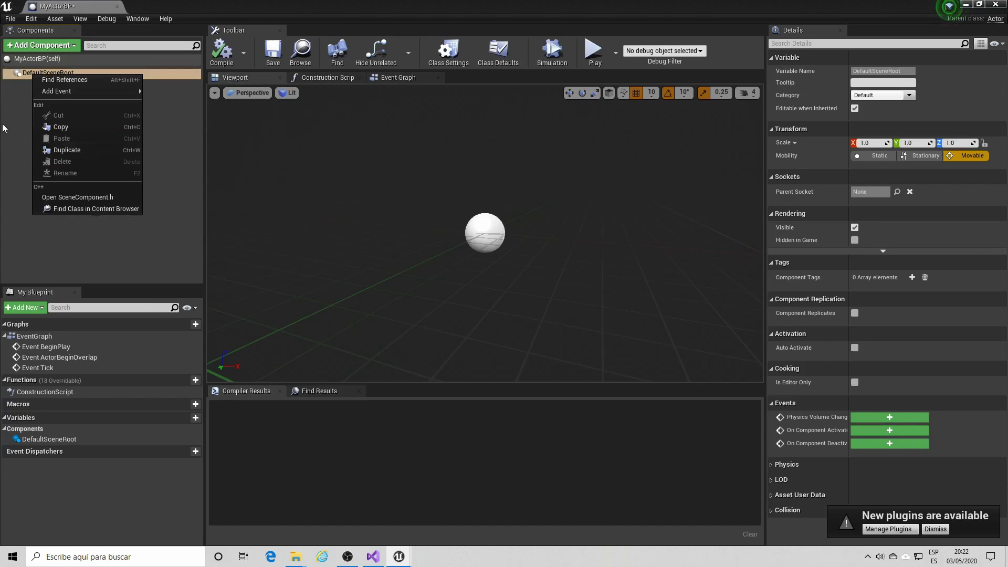
left_click(18, 122)
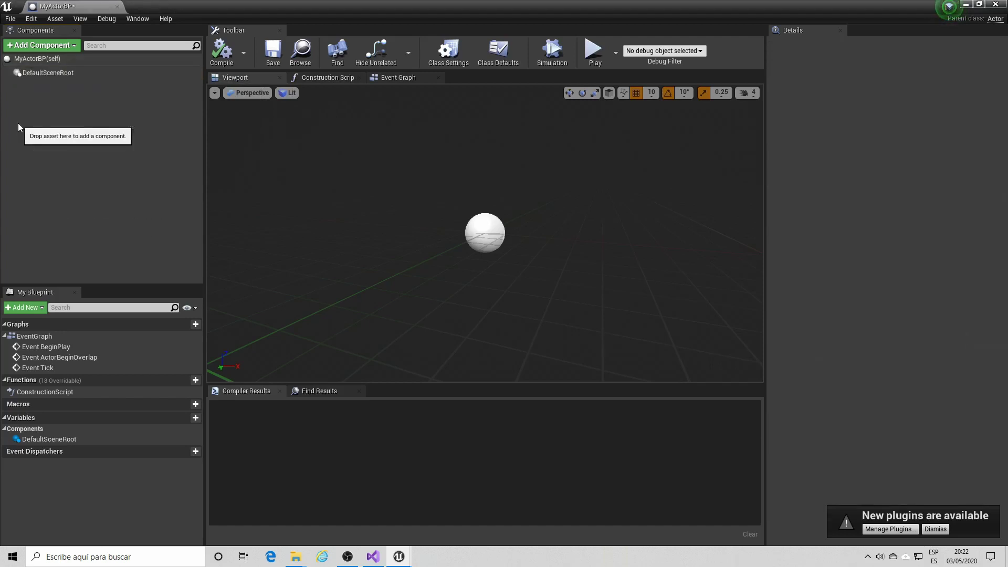
left_click(51, 74)
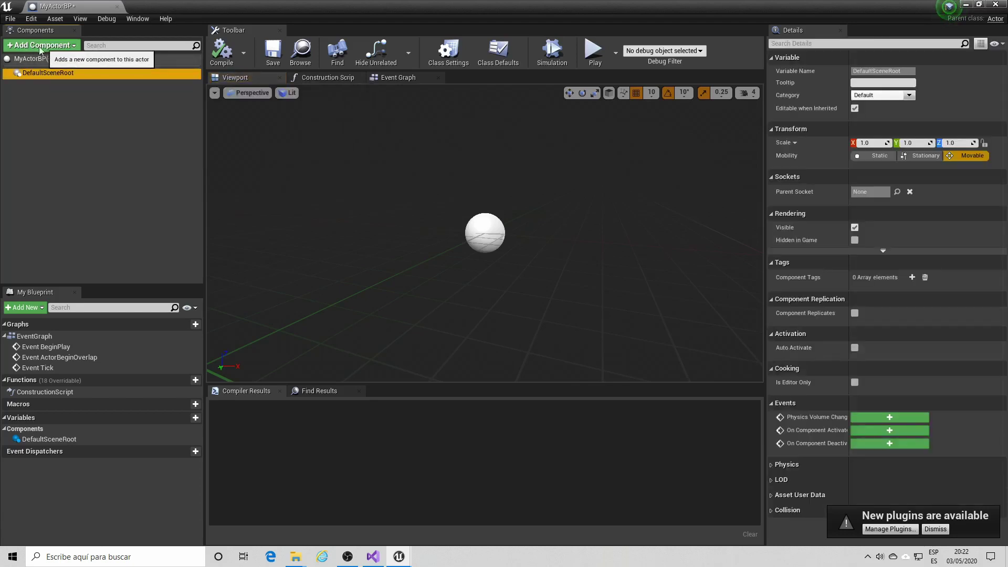
left_click(9, 44)
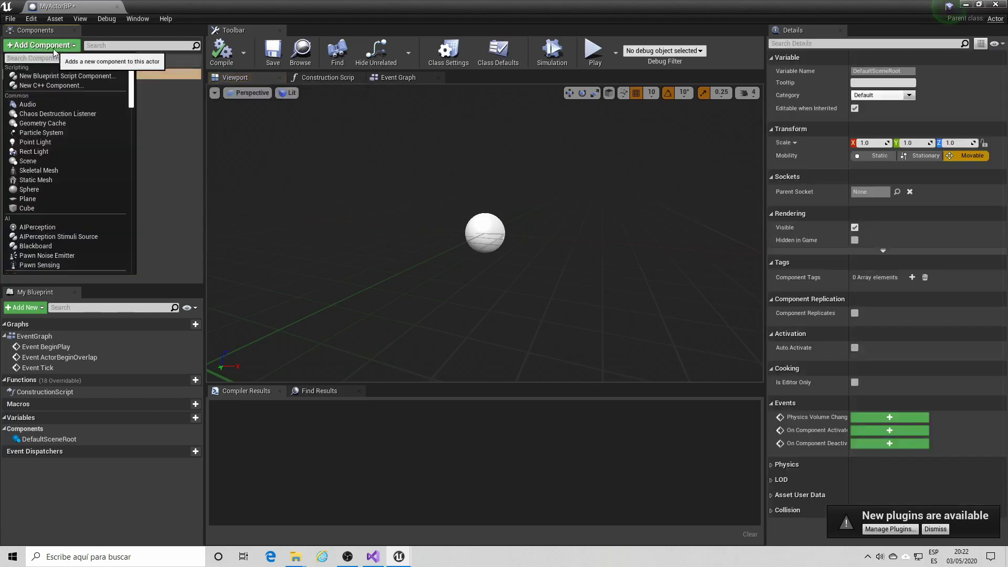
left_click(147, 120)
left_click(24, 73)
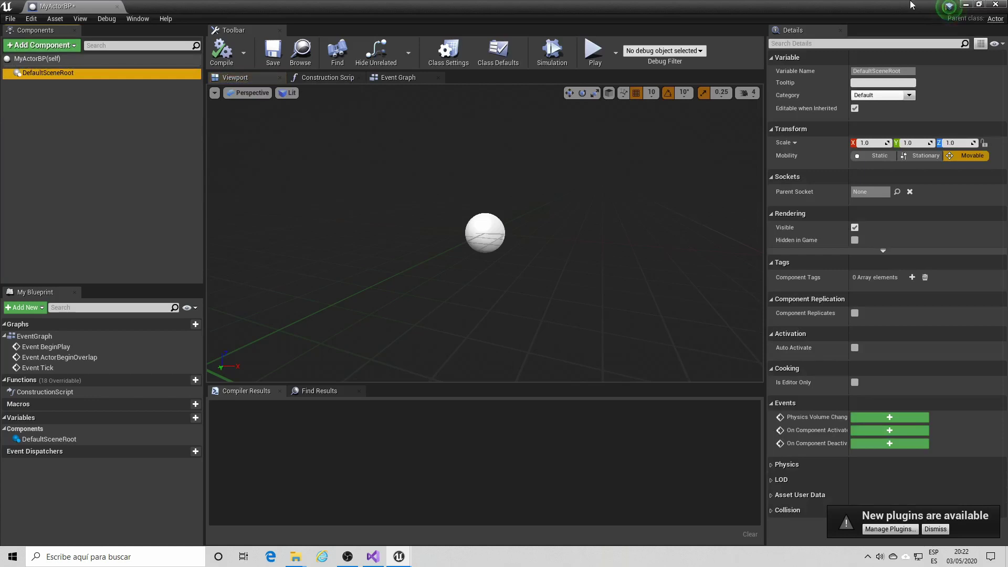
- Close MyActorBP, place an instance in the level, delete it, and show C++ Classes
left_click(994, 5)
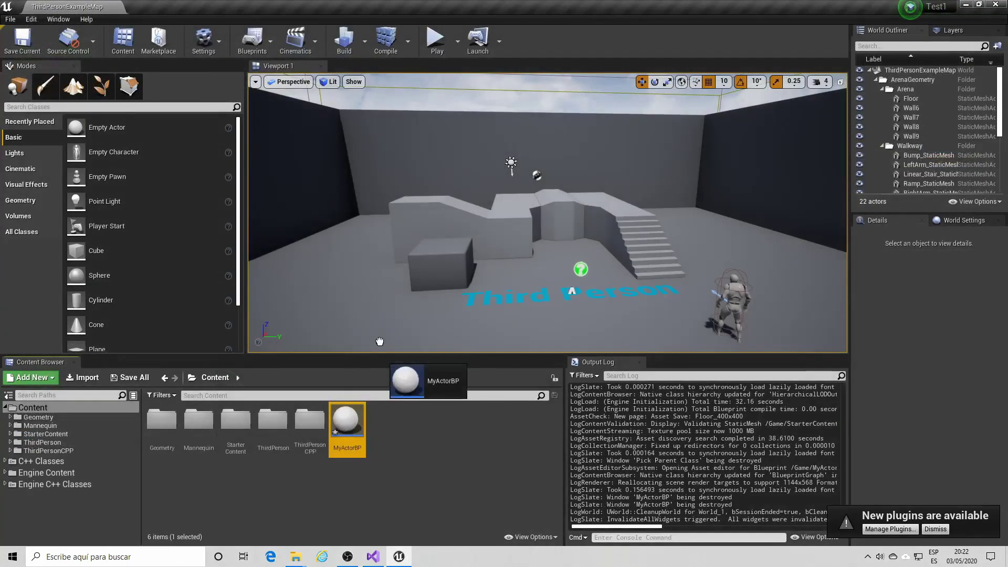
left_click_drag(346, 423, 375, 241)
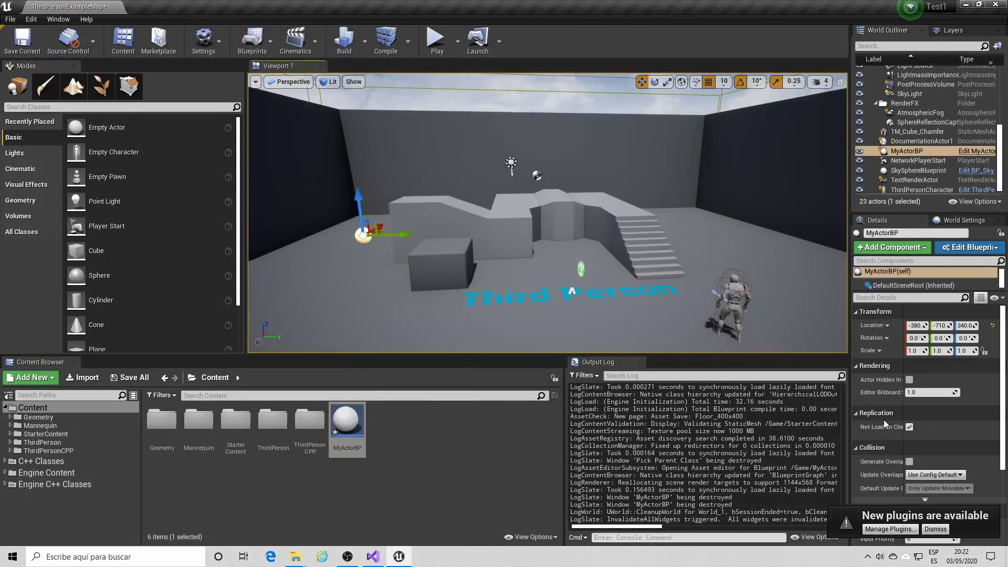
key("Delete")
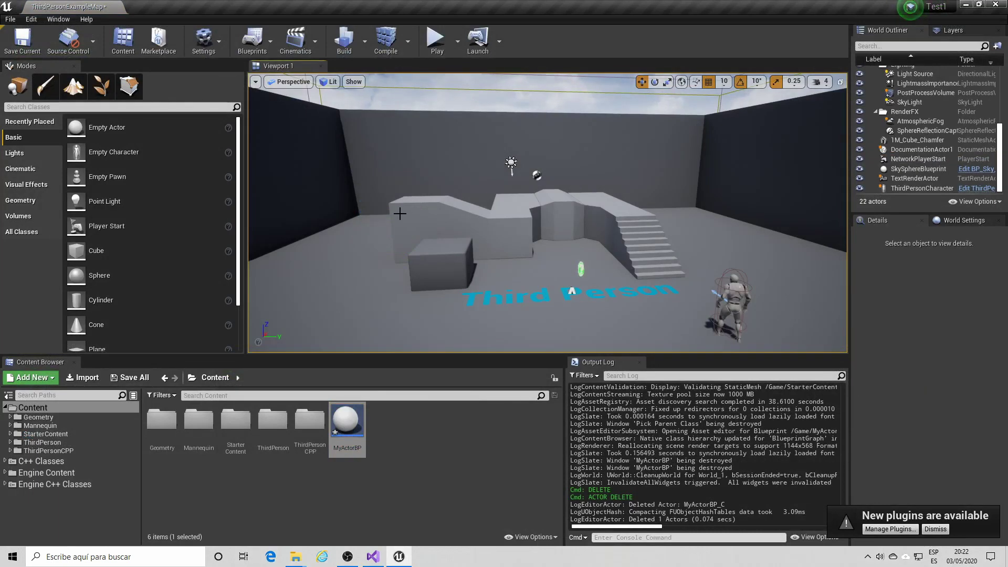
left_click(53, 462)
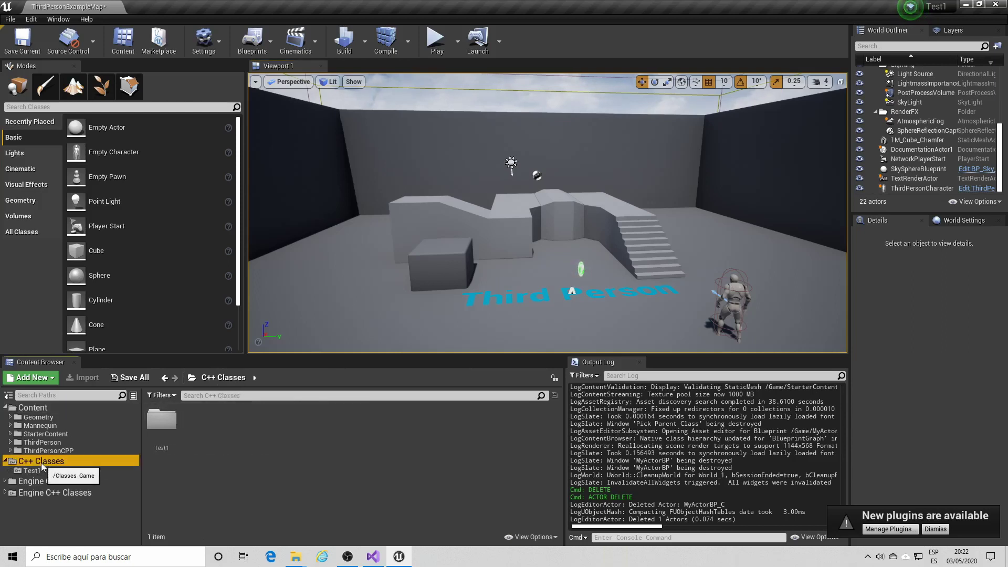
- Start a new C++ class from the Test1 C++ classes folder
double_click(163, 428)
right_click(271, 444)
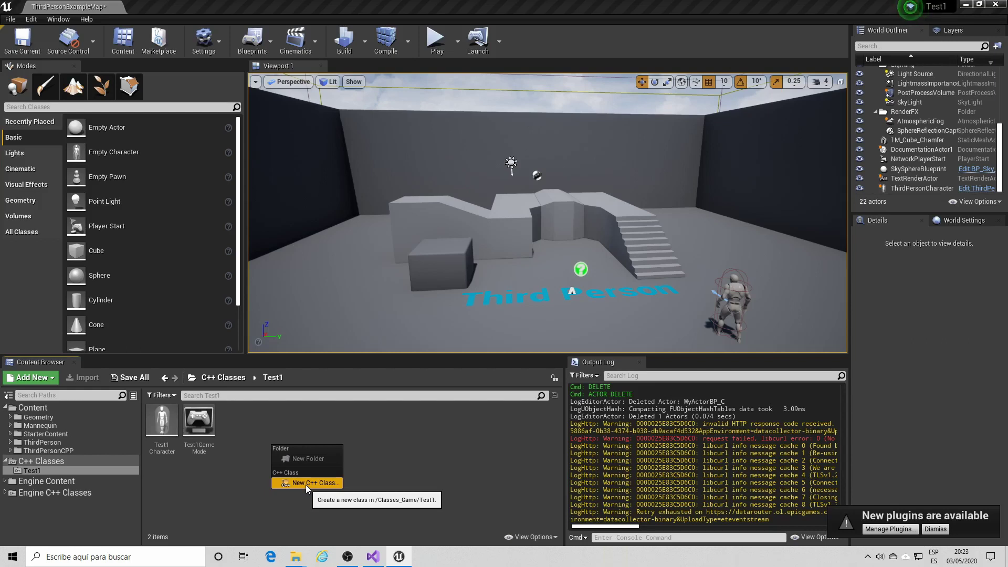
left_click(304, 484)
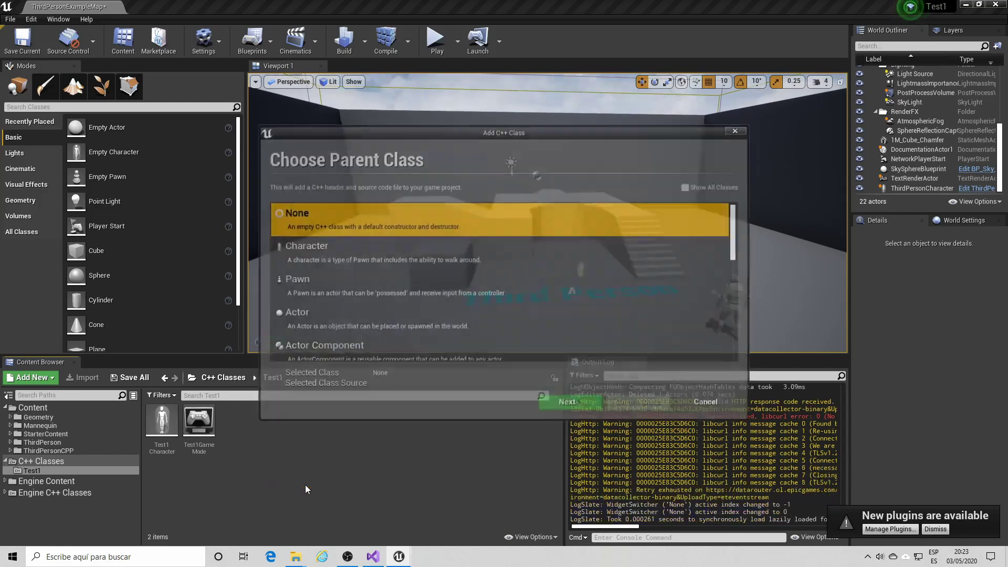
left_click_drag(575, 132, 571, 97)
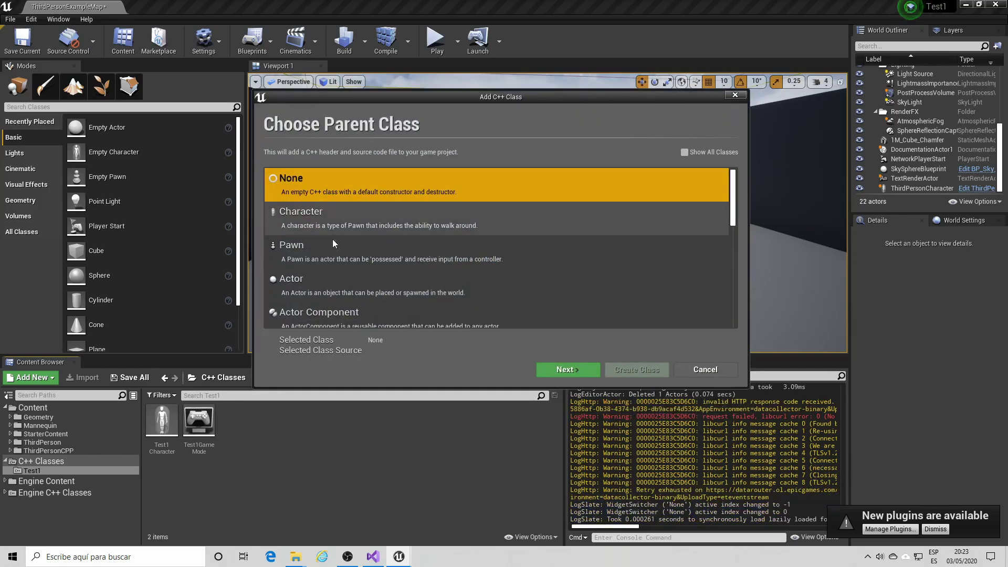
- Select Actor as the parent class and continue to naming
scroll(333, 242, "down", 1)
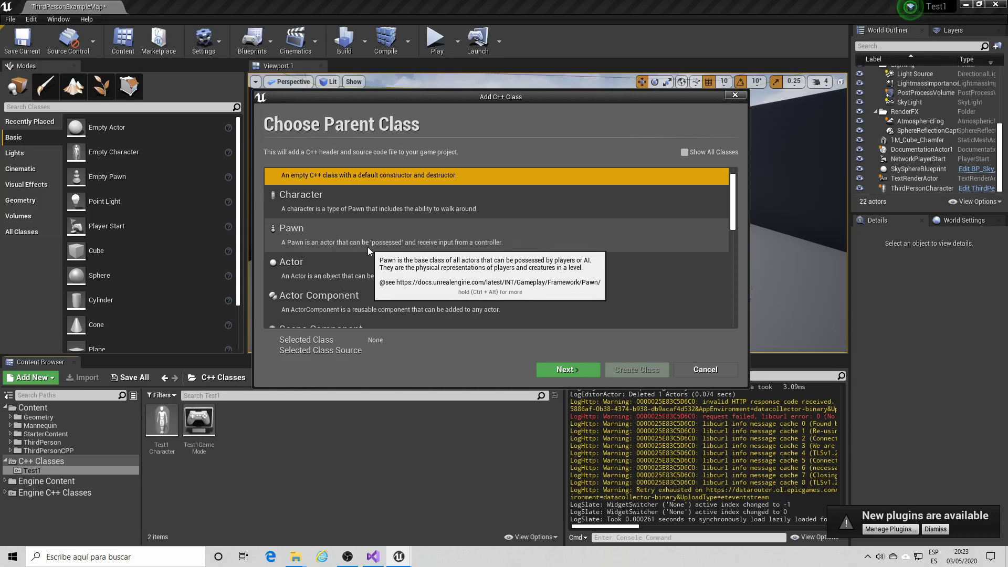
scroll(367, 247, "down", 1)
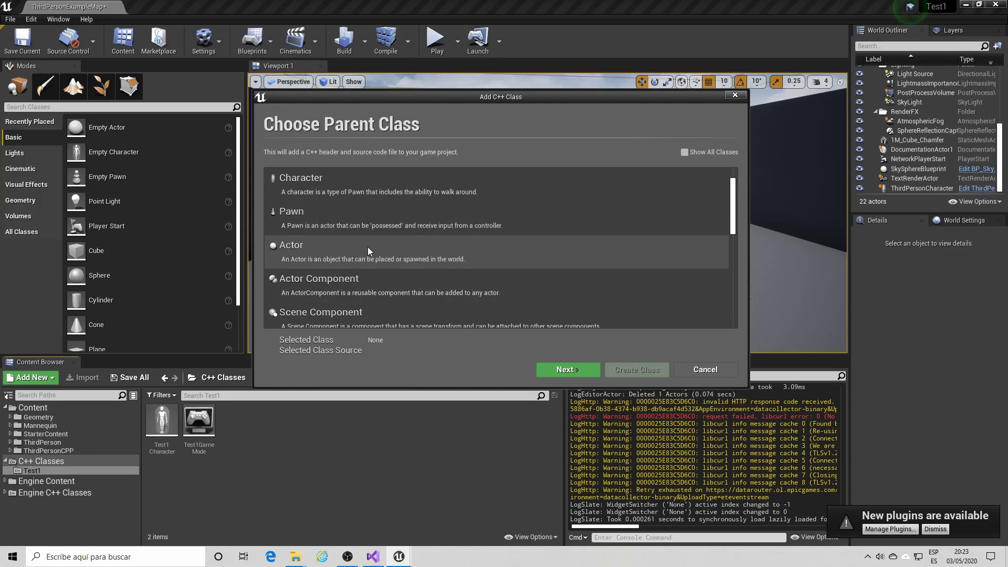
left_click(327, 254)
left_click(333, 218)
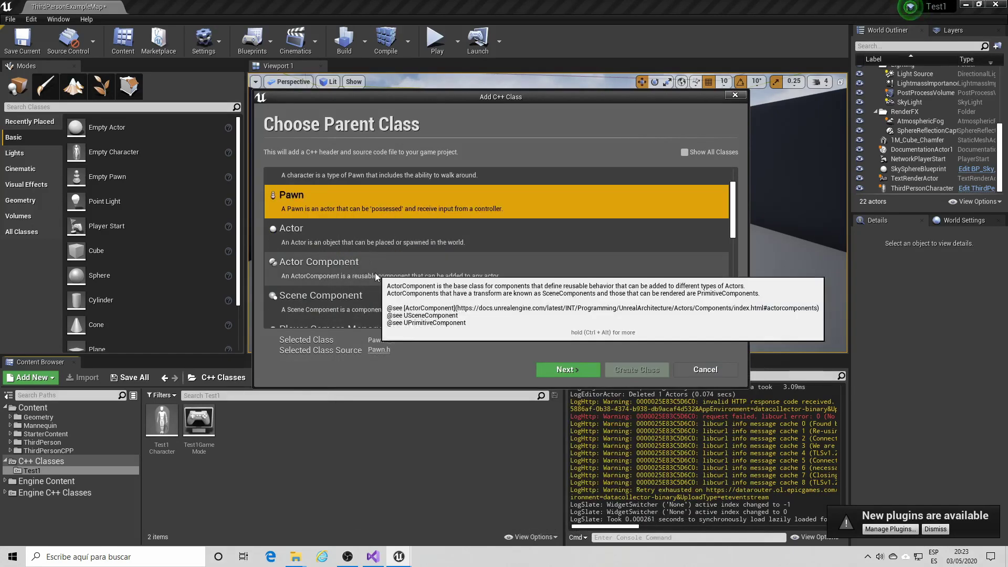
scroll(394, 308, "down", 3)
scroll(395, 304, "down", 1)
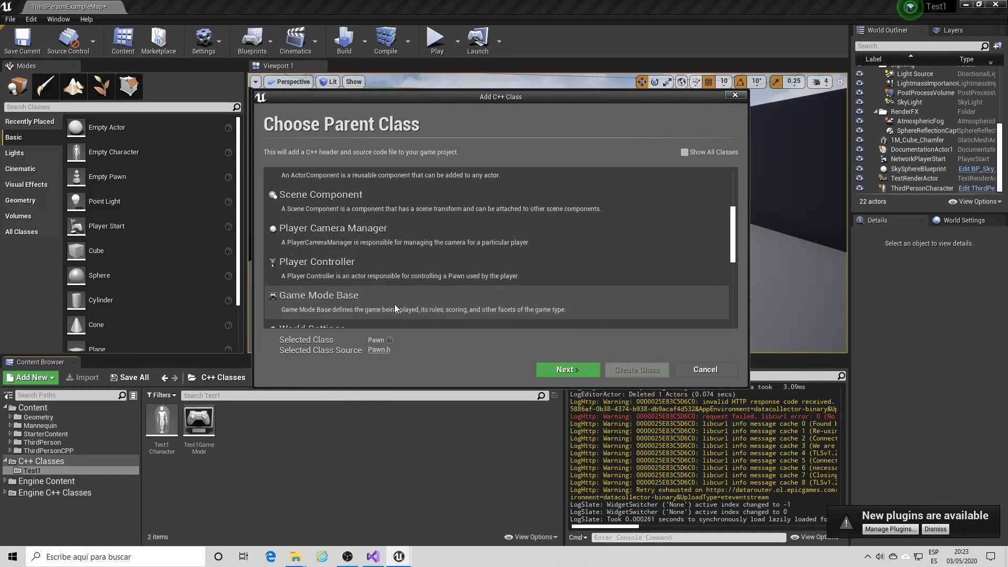
scroll(395, 304, "up", 1)
scroll(395, 305, "up", 1)
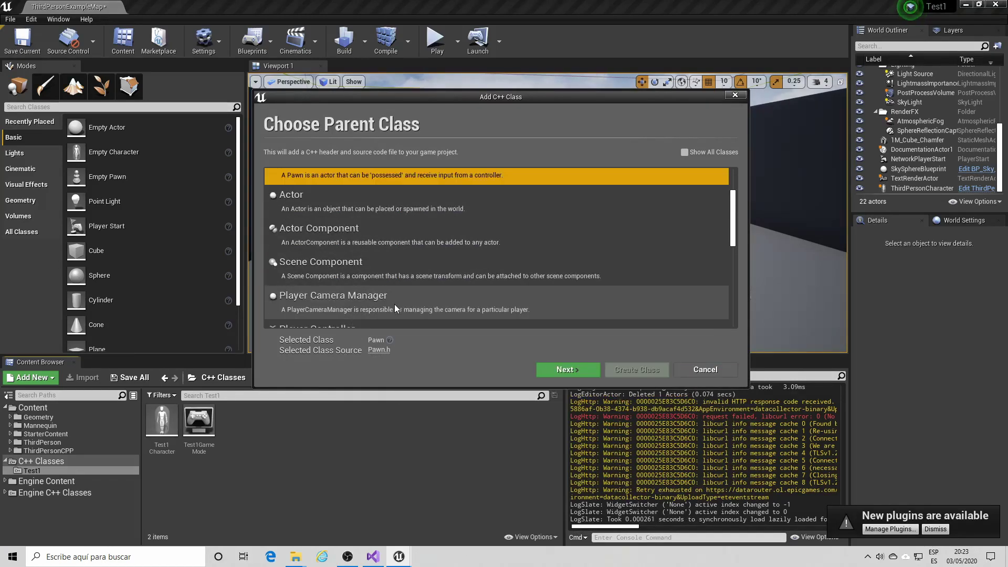
scroll(395, 304, "up", 2)
scroll(395, 304, "up", 1)
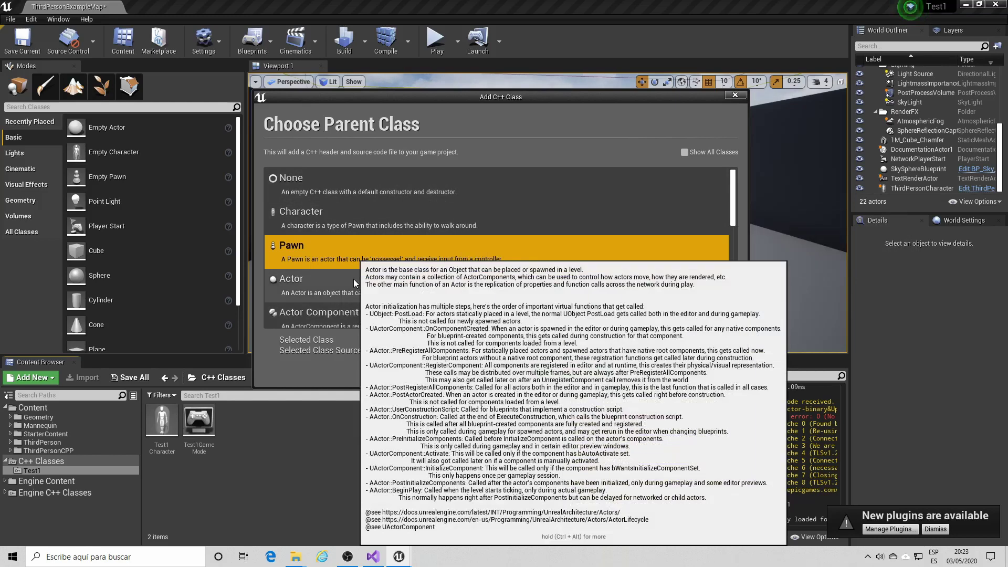
left_click(354, 279)
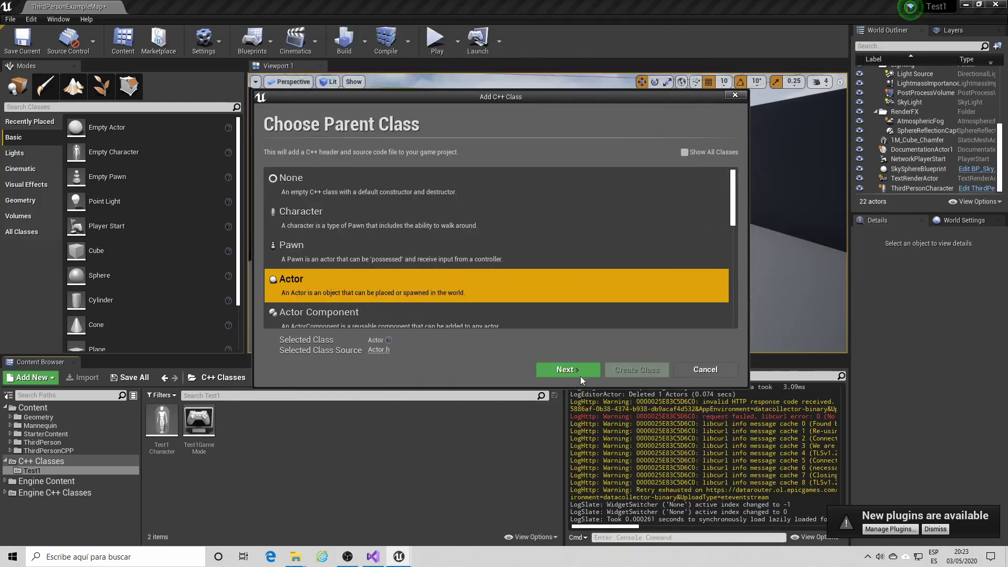
left_click(580, 376)
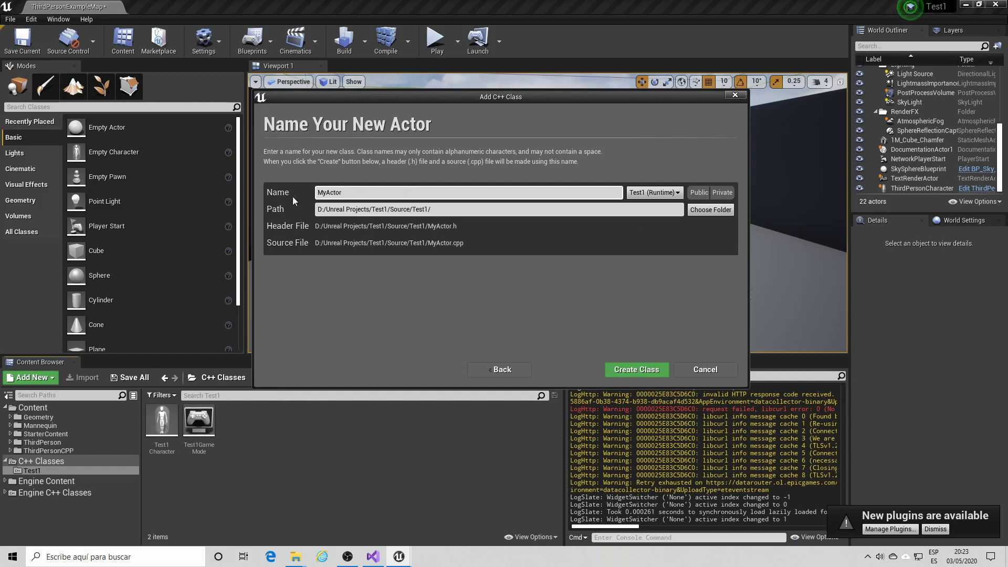
- Replace the default class name MyActor with MyActorCpp
double_click(348, 194)
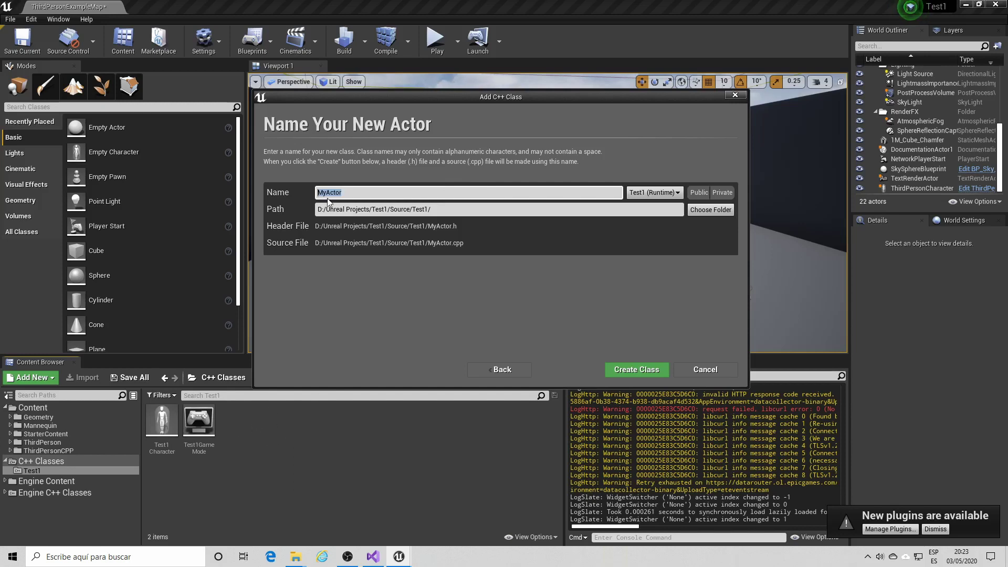
left_click(346, 191)
double_click(346, 191)
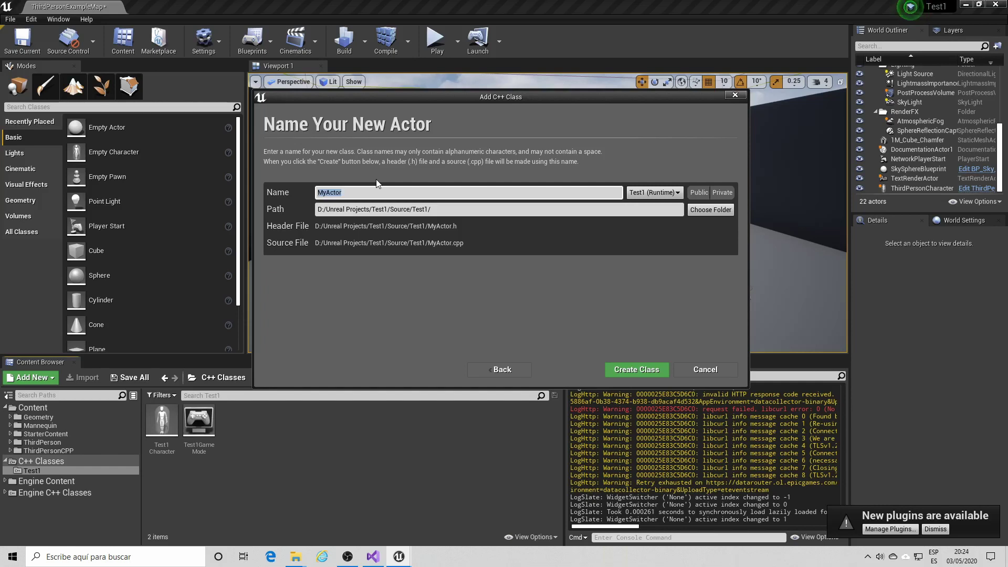
type("MyActorC")
type("pp")
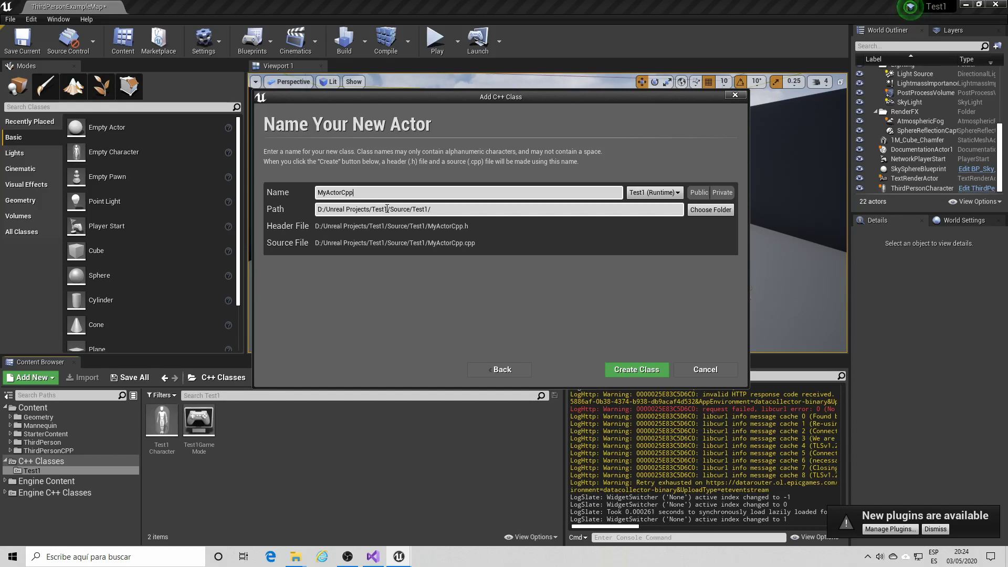
- Open the Source folder inside the Test1 project folder in File Explorer
mouse_move(296, 556)
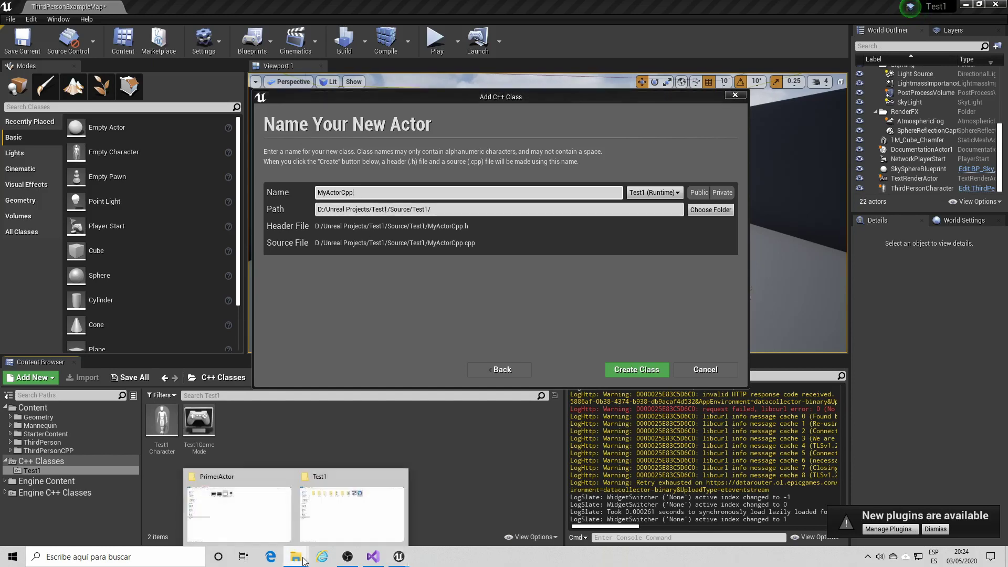
left_click(324, 519)
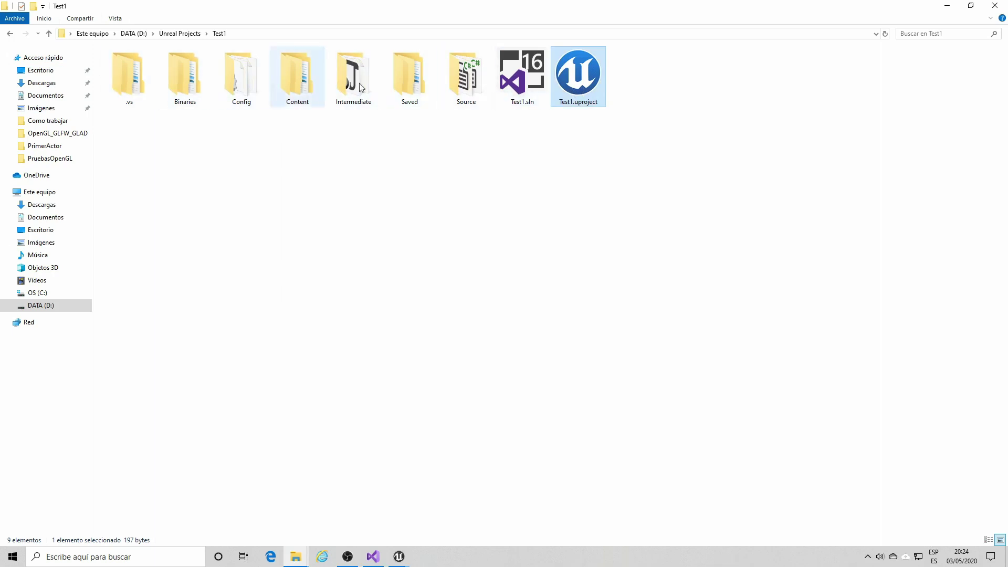
double_click(462, 79)
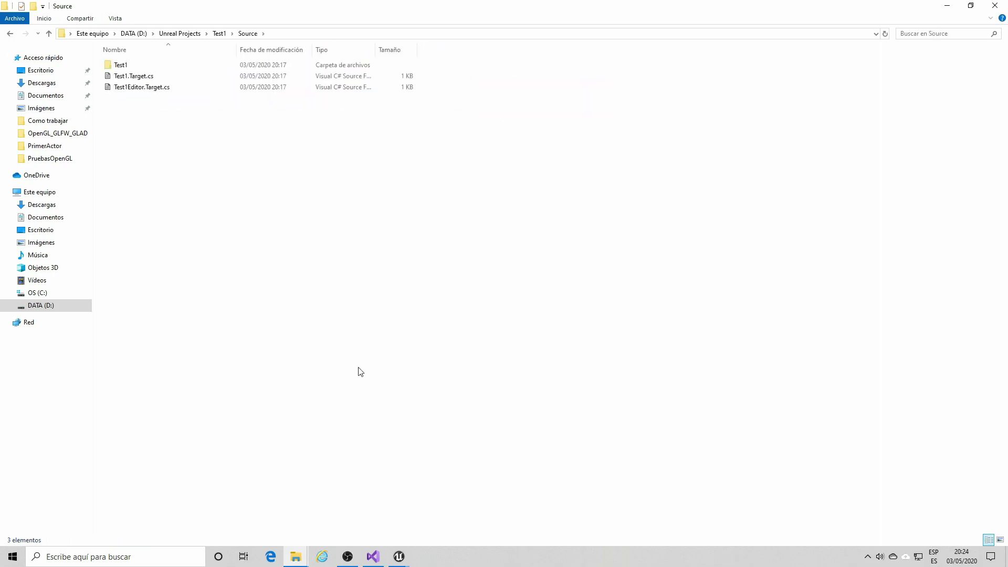
- Back in Unreal's Add C++ Class dialog, inspect the Source and Test1 parts of the class path
mouse_move(399, 556)
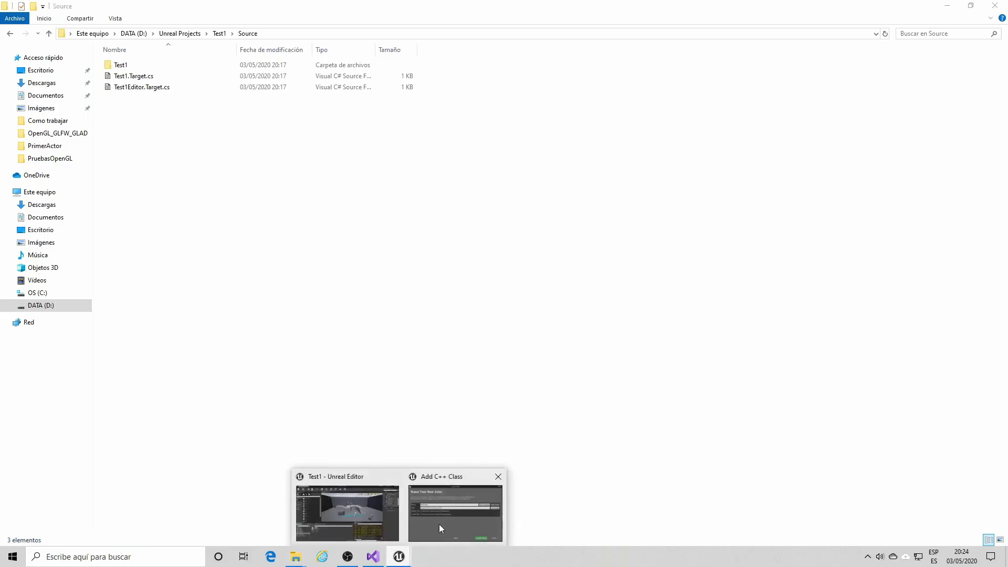
left_click(439, 524)
double_click(400, 209)
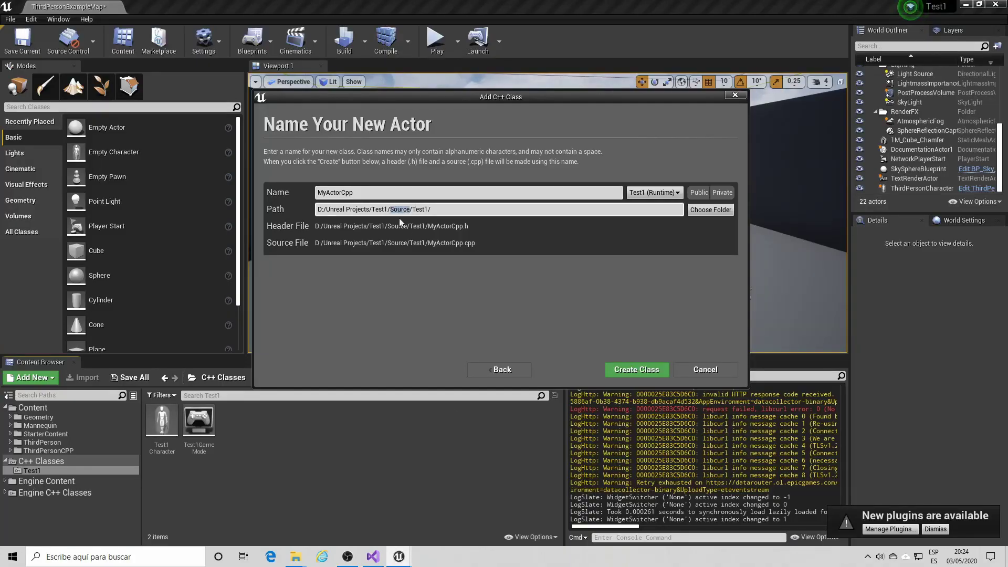
double_click(420, 209)
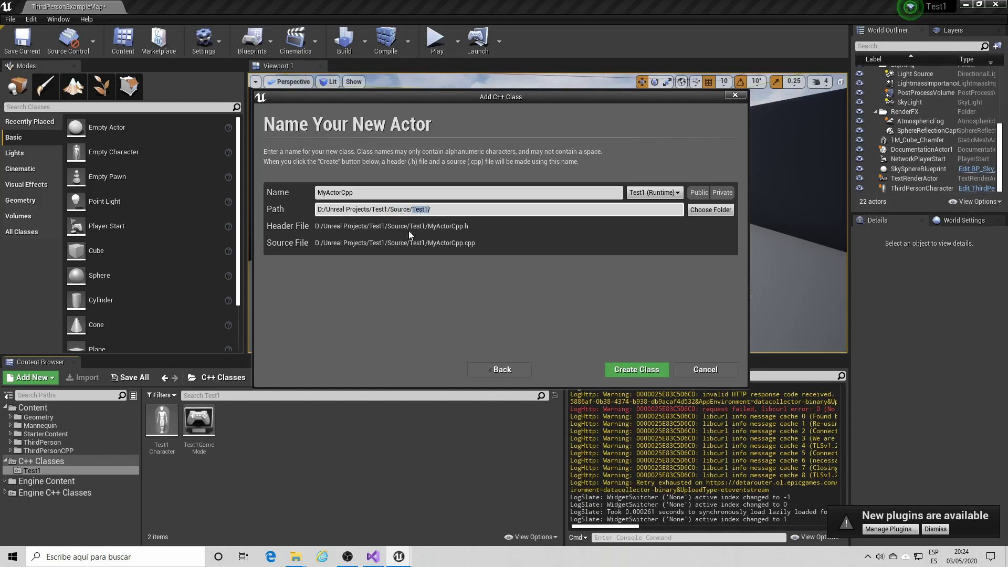
left_click(461, 209)
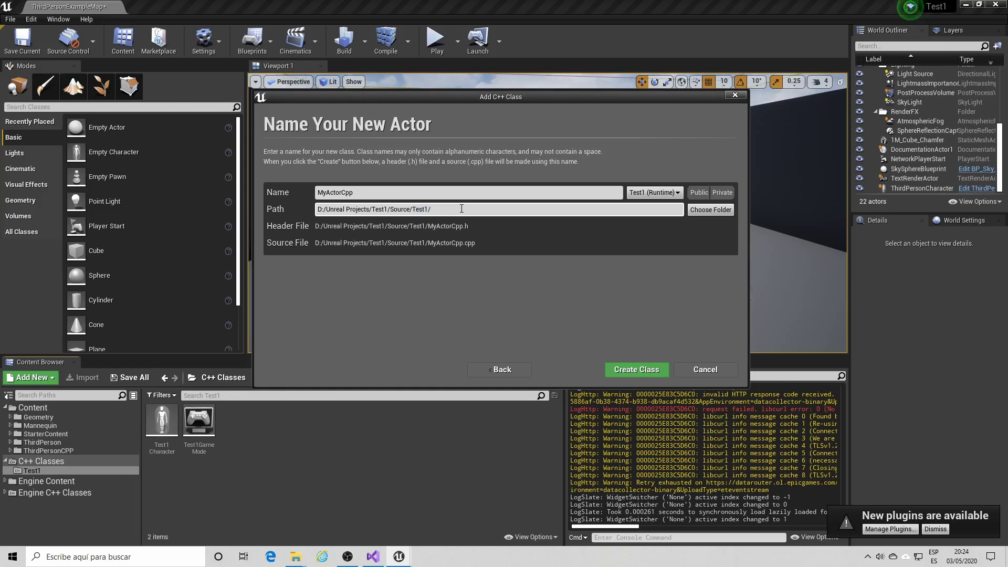
- Look at the Source folder window again, then return to the MyActorCpp class wizard
left_click(296, 557)
left_click(319, 519)
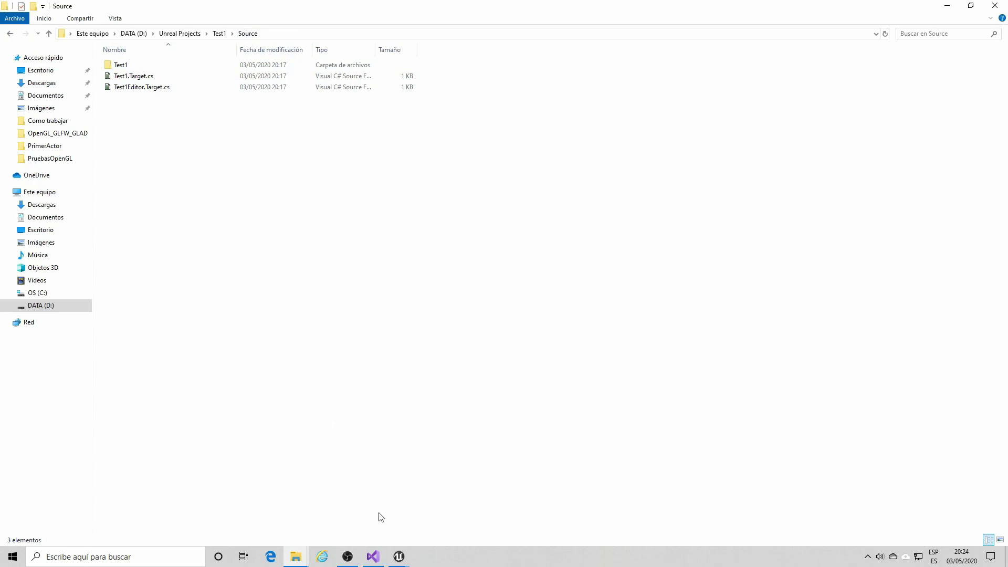
left_click(398, 556)
left_click(447, 524)
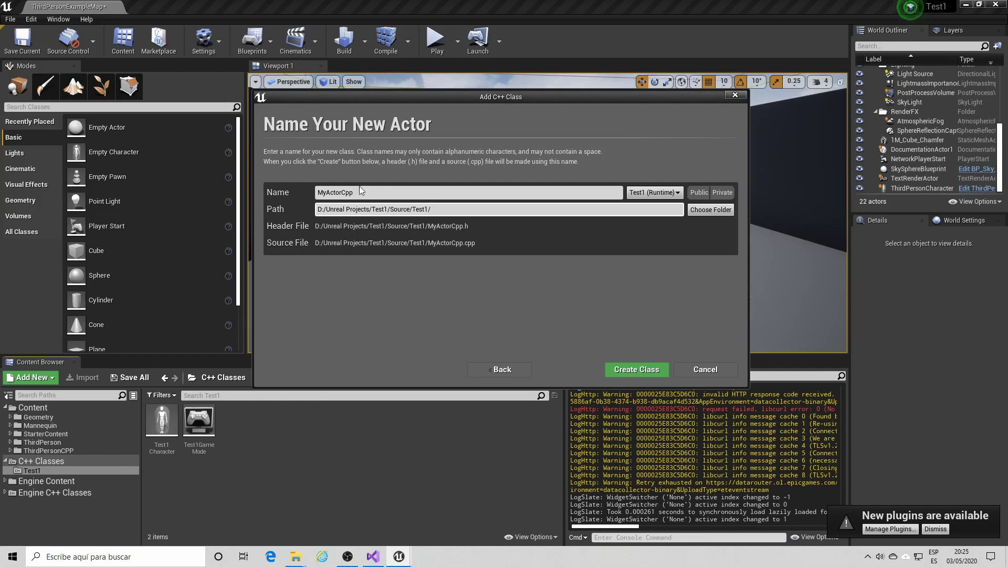
- Check the MyActorCpp name and path, choose Public, and create the class until hot reload succeeds
left_click_drag(373, 192, 296, 190)
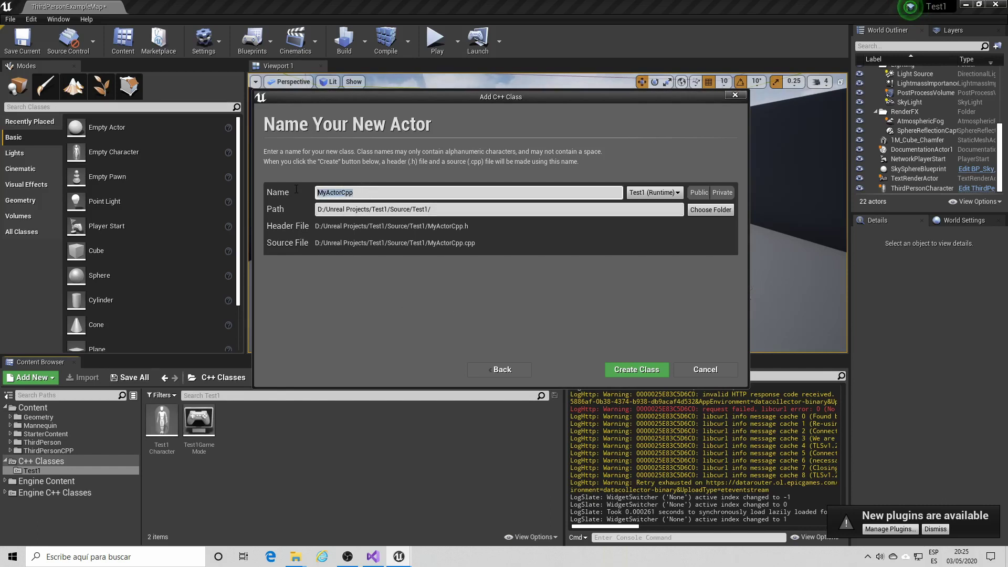
left_click(455, 209)
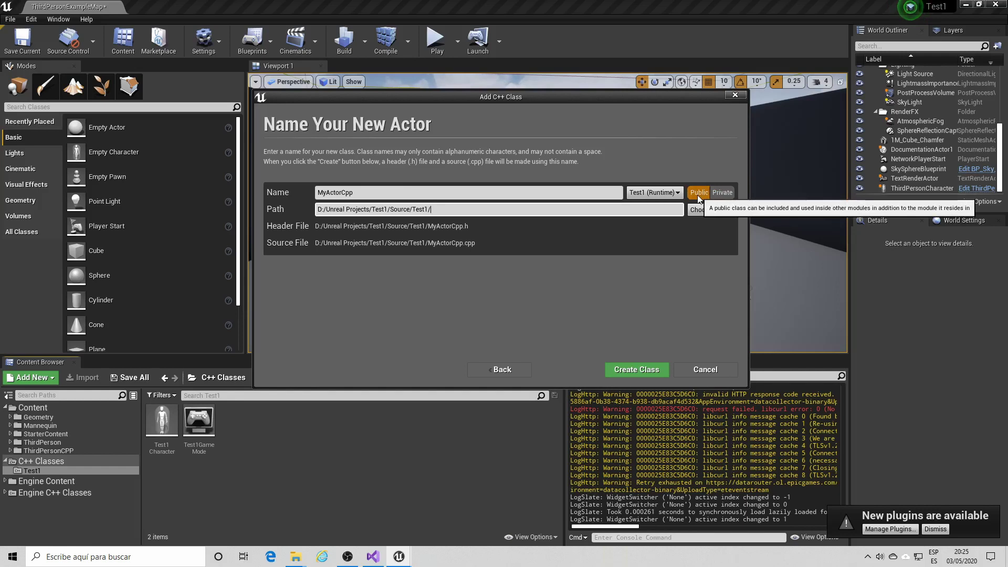
left_click(699, 194)
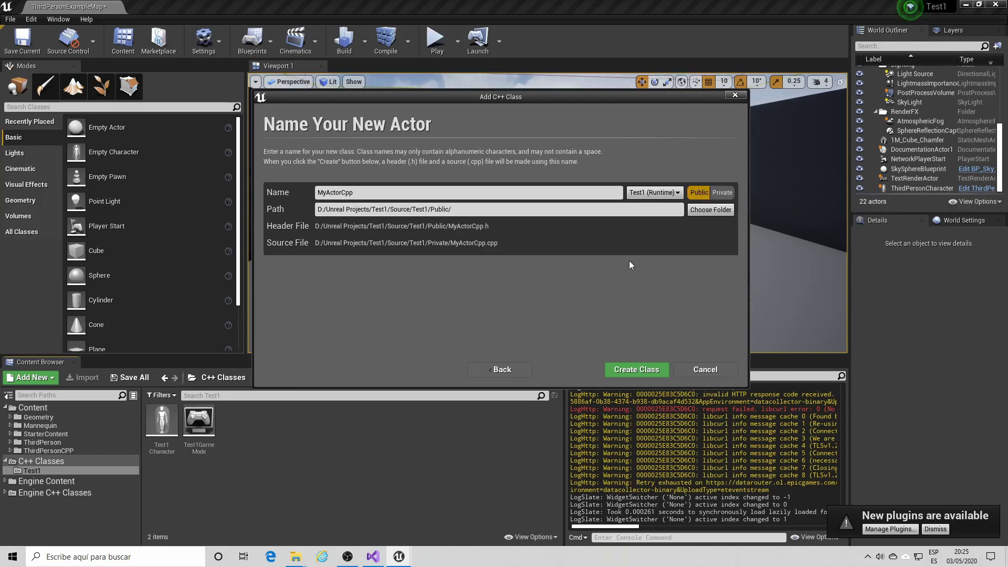
left_click(644, 369)
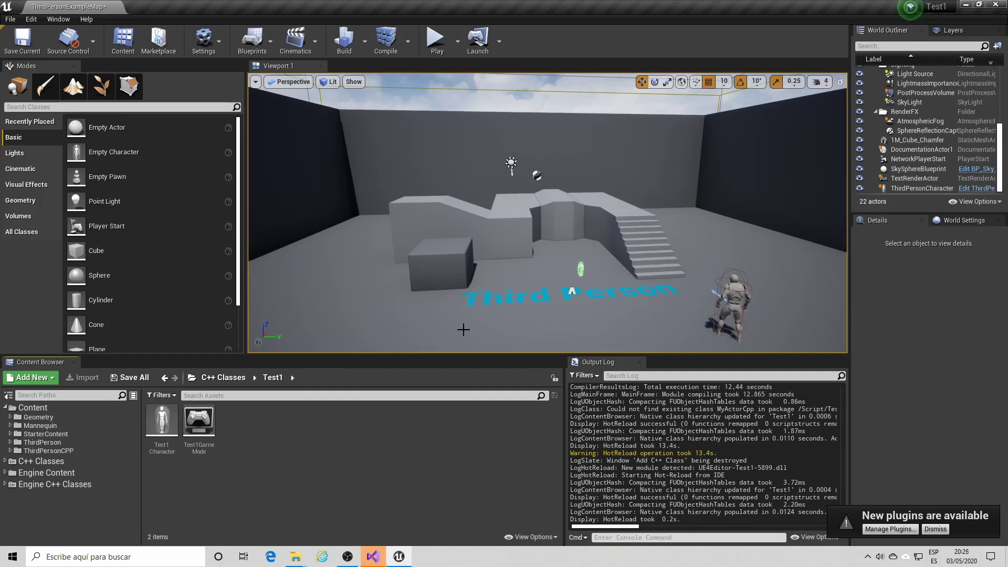
- Scroll the generated MyActorCpp.cpp, view MyActorCpp.h, then come back to MyActorCpp.cpp
left_click(373, 560)
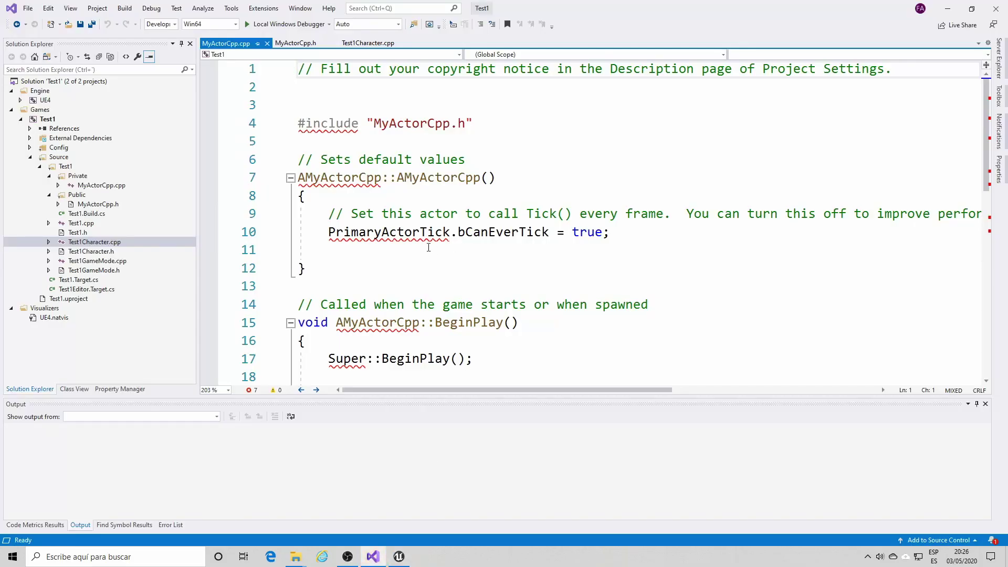
mouse_move(424, 232)
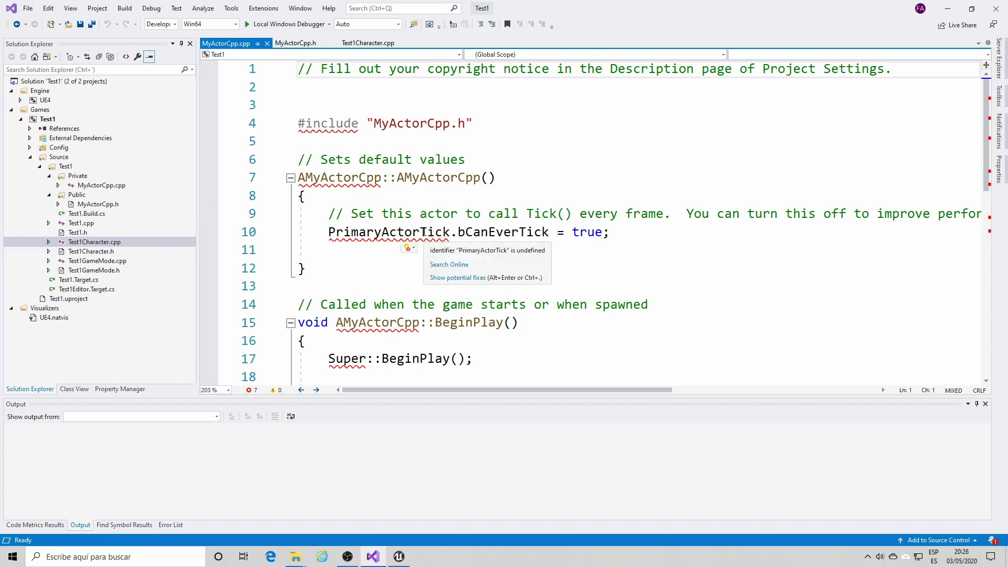
scroll(409, 234, "down", 4)
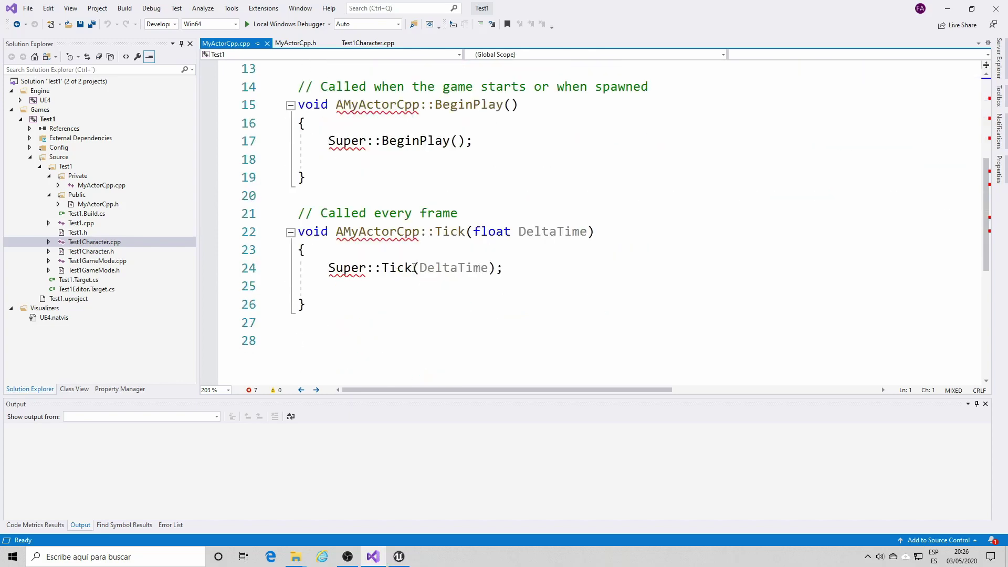
scroll(389, 234, "up", 4)
left_click(300, 43)
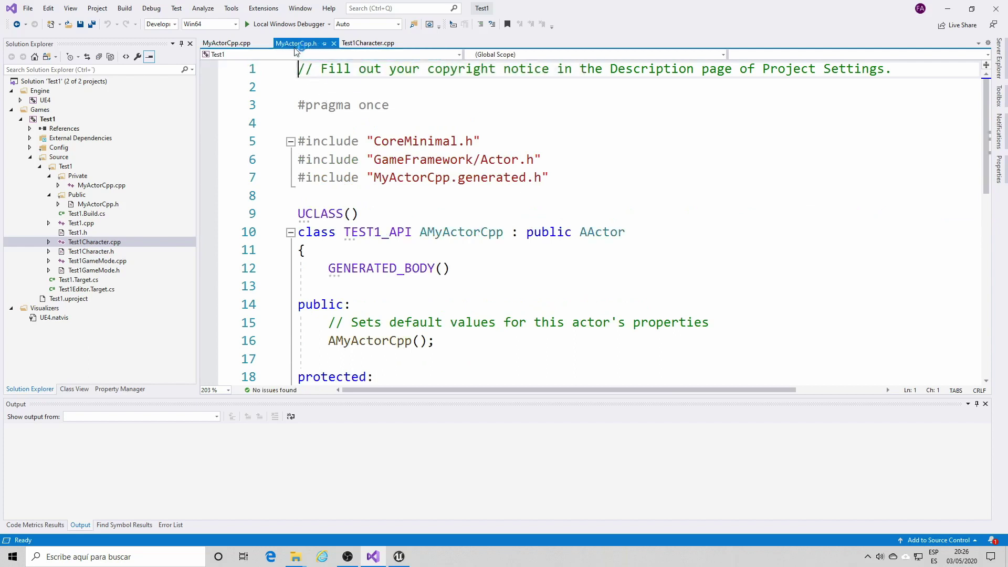
left_click(229, 47)
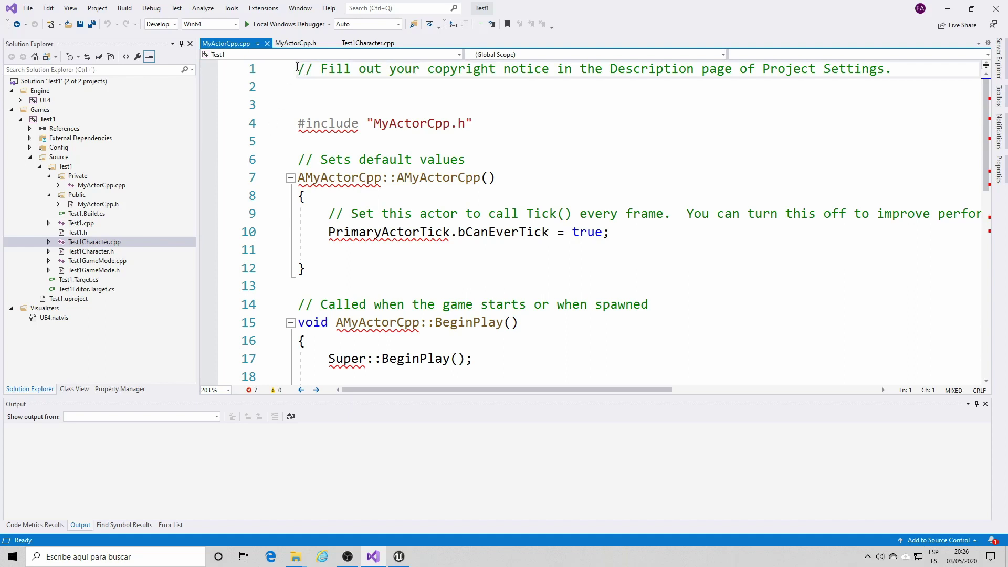
- In MyActorCpp.h, inspect the class declaration, highlighting AMyActorCpp and its parent AActor
left_click(306, 44)
left_click(405, 178)
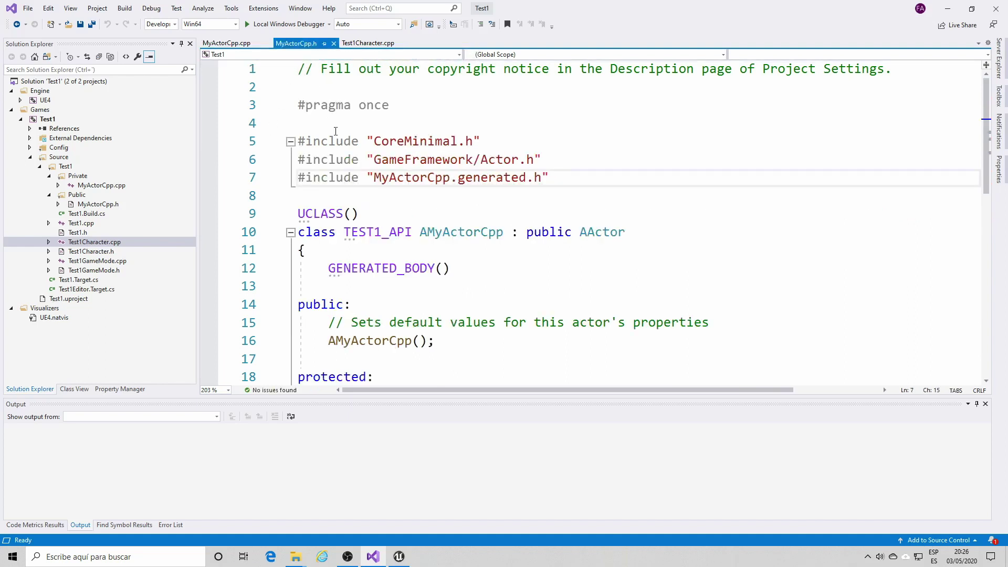
scroll(391, 240, "down", 1)
left_click_drag(302, 181, 447, 285)
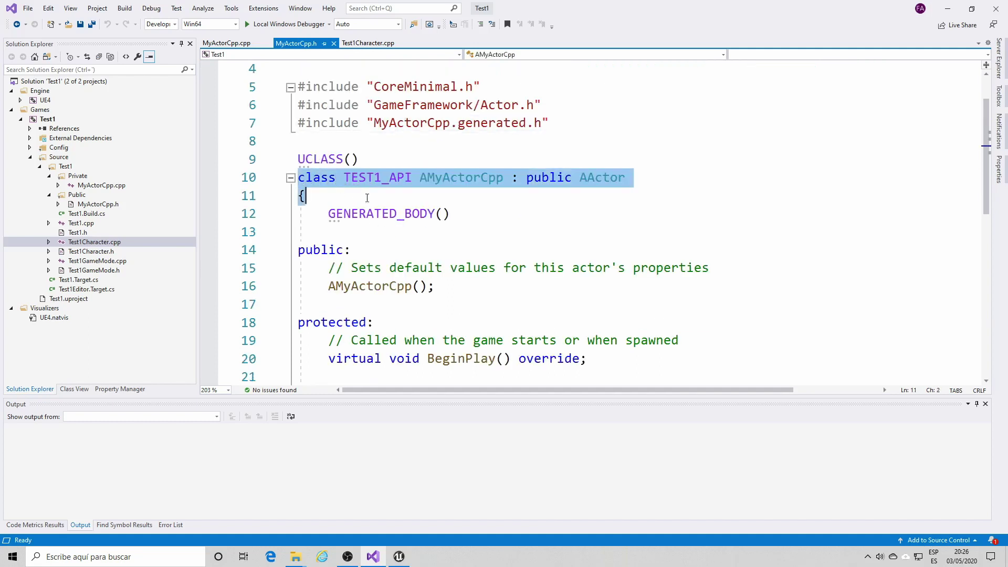
left_click(406, 237)
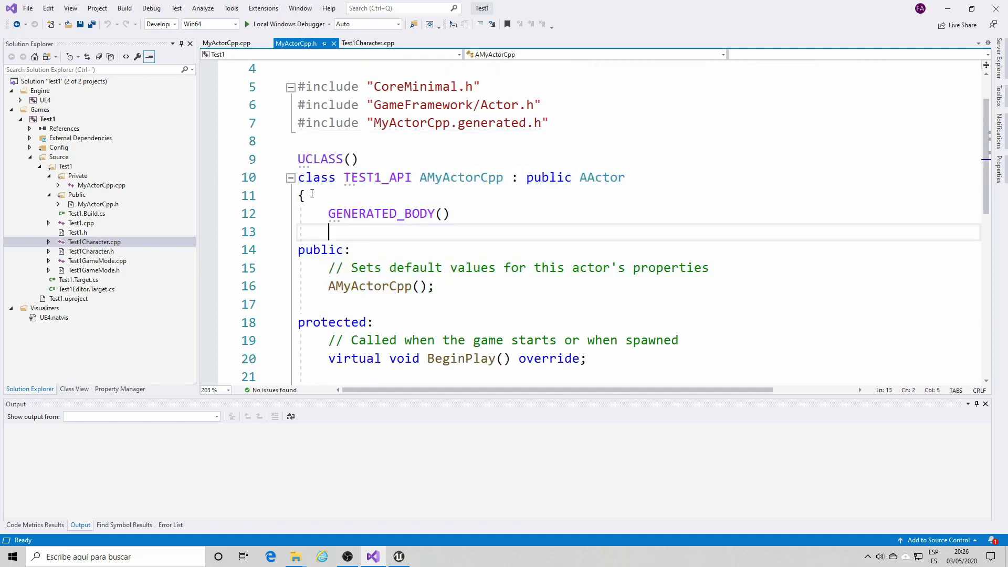
left_click_drag(299, 178, 433, 305)
scroll(437, 296, "down", 1)
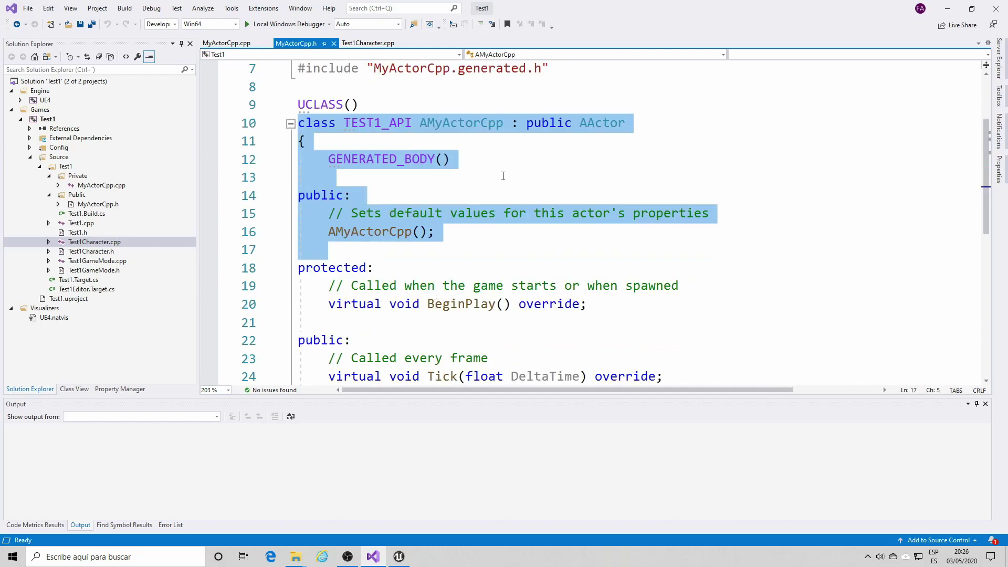
left_click(499, 177)
double_click(461, 123)
double_click(610, 124)
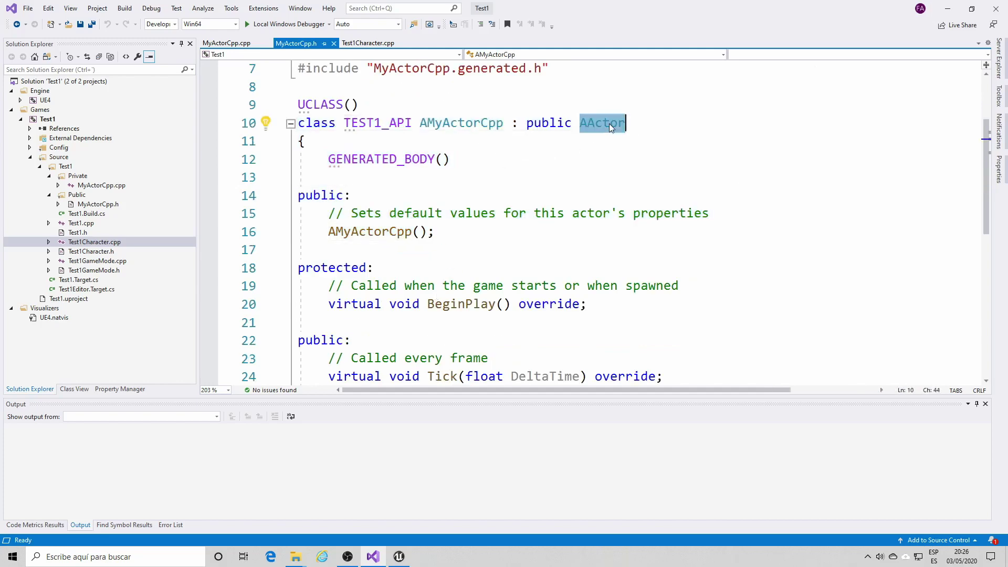
scroll(609, 126, "down", 1)
scroll(610, 126, "down", 1)
- In MyActorCpp.cpp, select and examine the constructor on lines 7 to 11
key("ctrl+k")
key("ctrl+o")
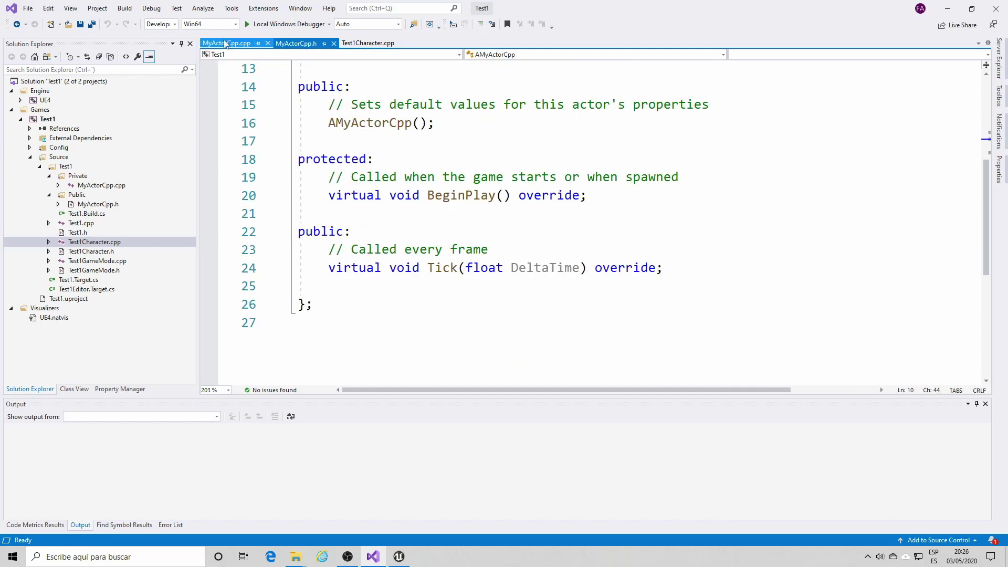
scroll(460, 253, "down", 1)
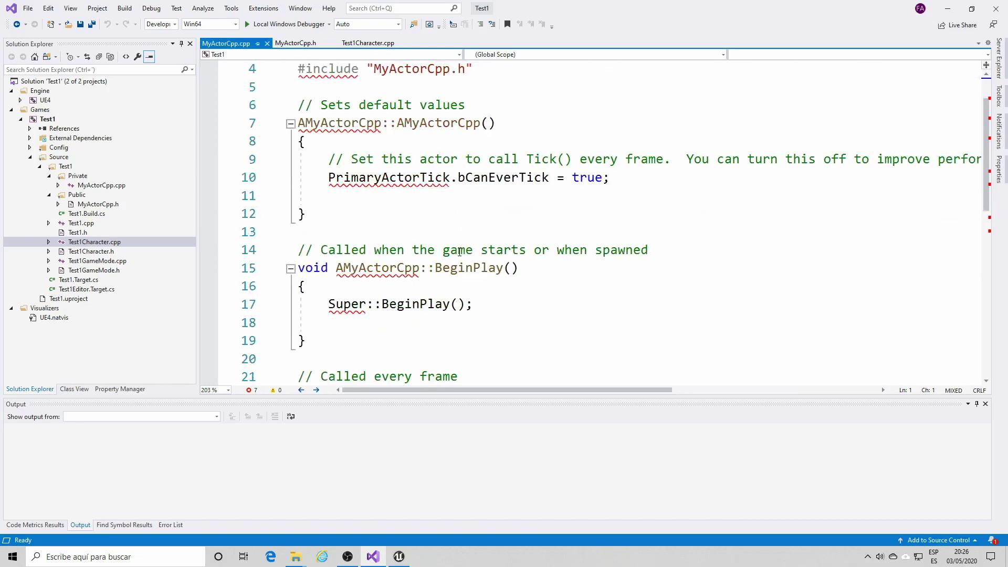
left_click_drag(308, 207, 266, 128)
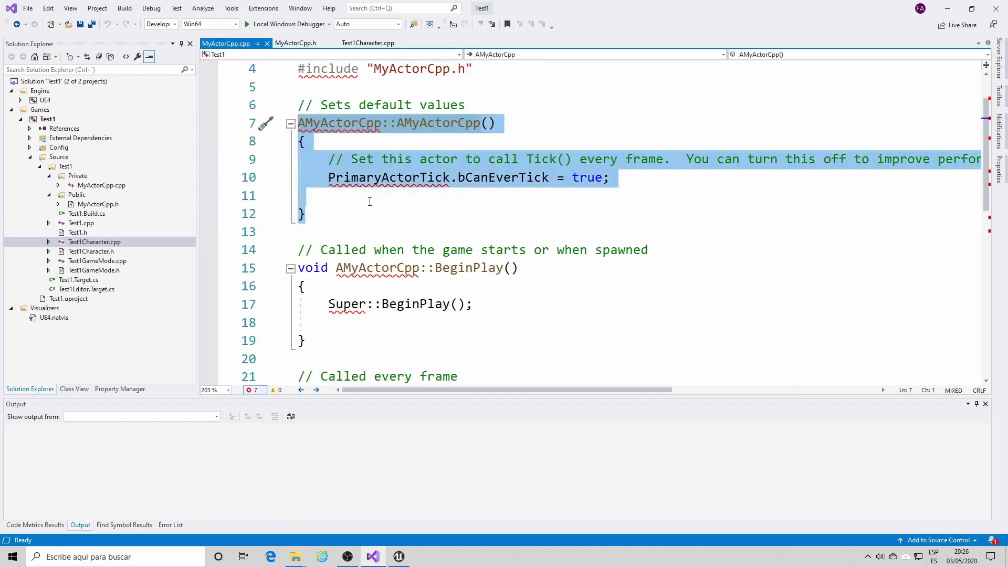
left_click(331, 195)
scroll(426, 286, "down", 4)
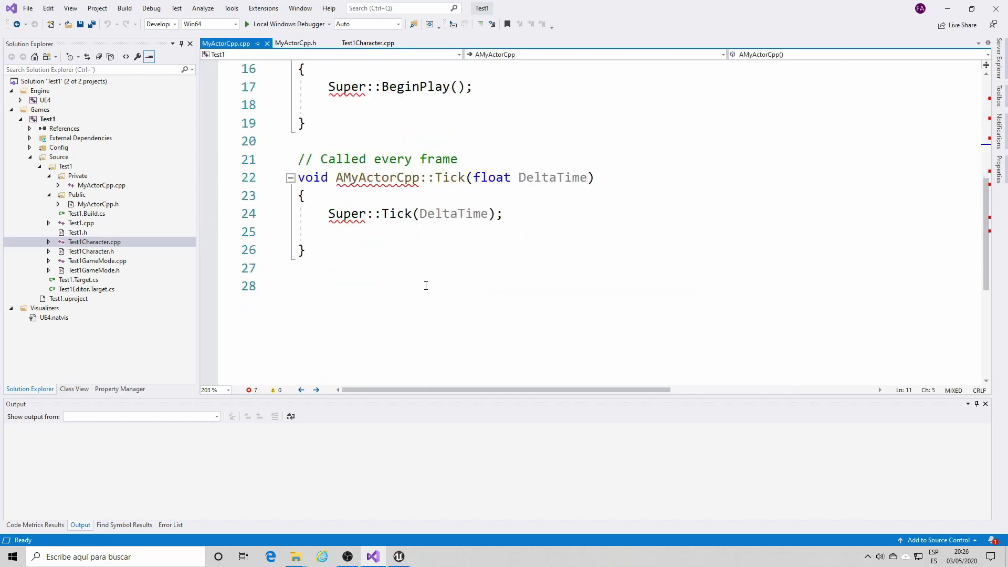
scroll(426, 286, "up", 4)
scroll(426, 286, "up", 1)
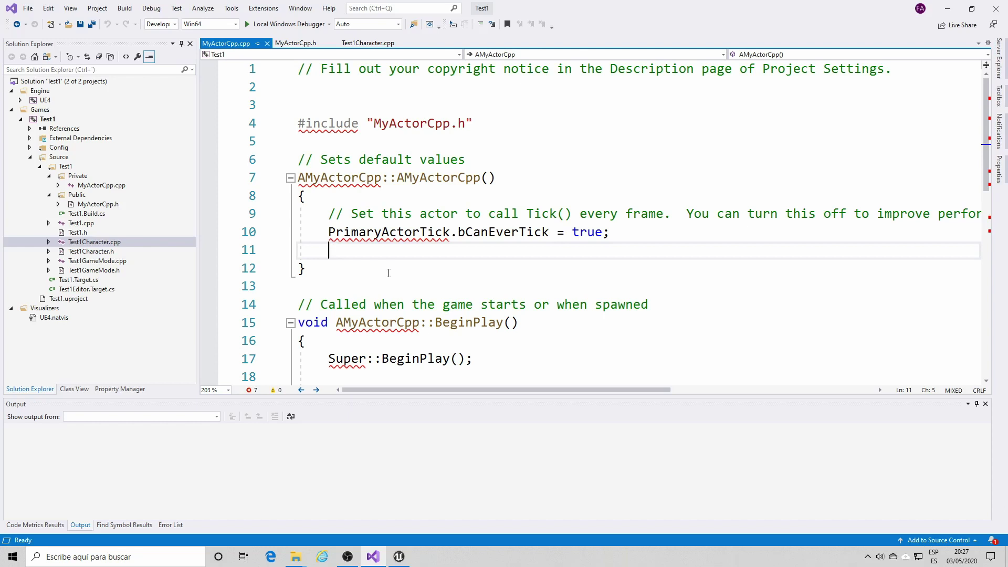
- Glance over the top of MyActorCpp.h again, then return to MyActorCpp.cpp
left_click(291, 42)
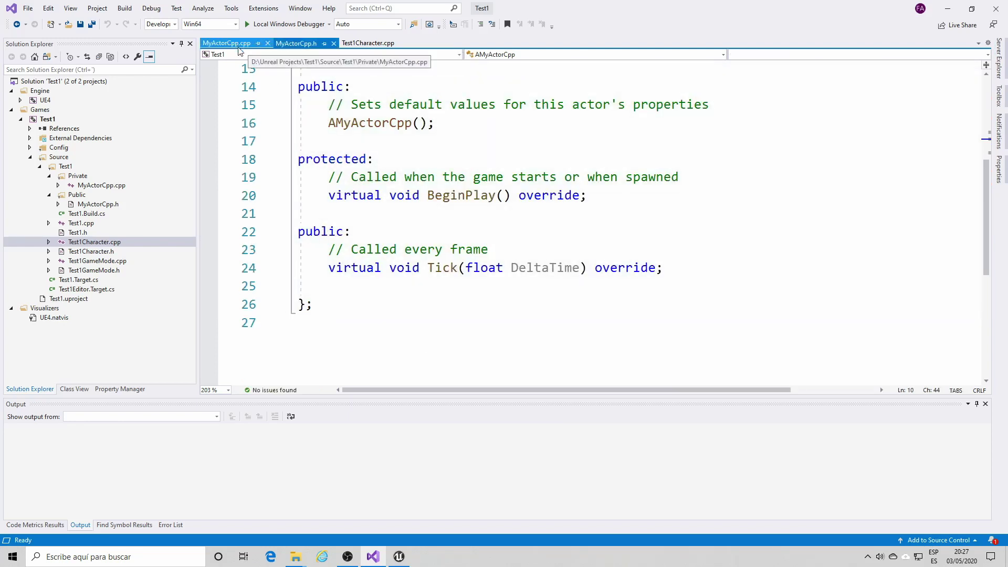
scroll(360, 221, "up", 1)
scroll(360, 221, "up", 2)
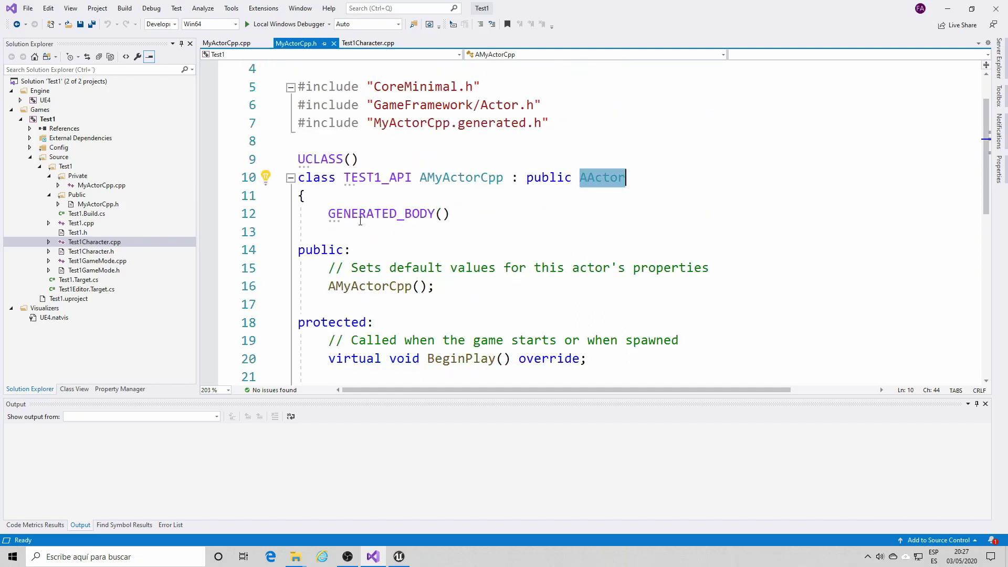
left_click(241, 46)
- Expand C++ Classes > Test1 in the Content Browser and open Public to select MyActorCpp
left_click(400, 558)
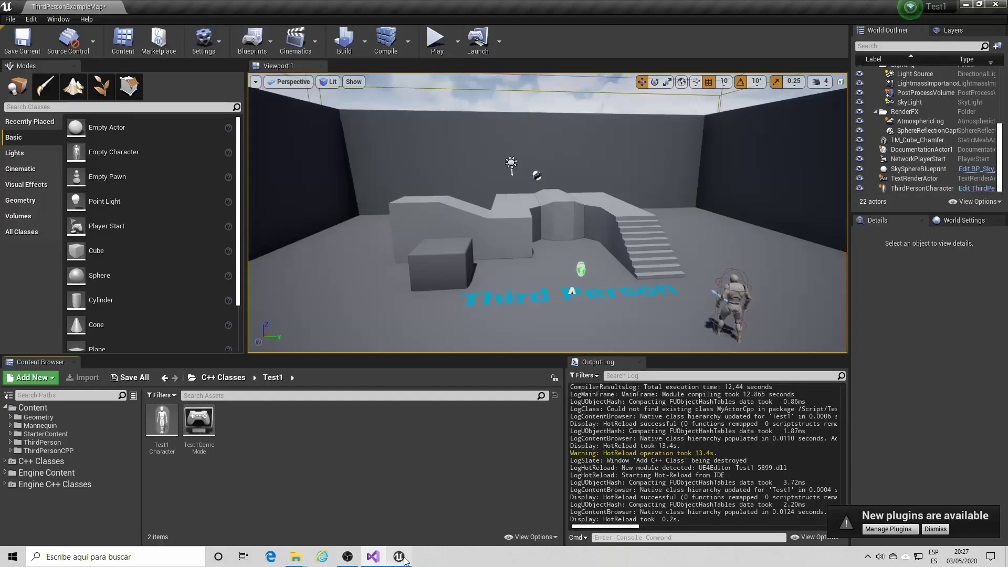
left_click(33, 461)
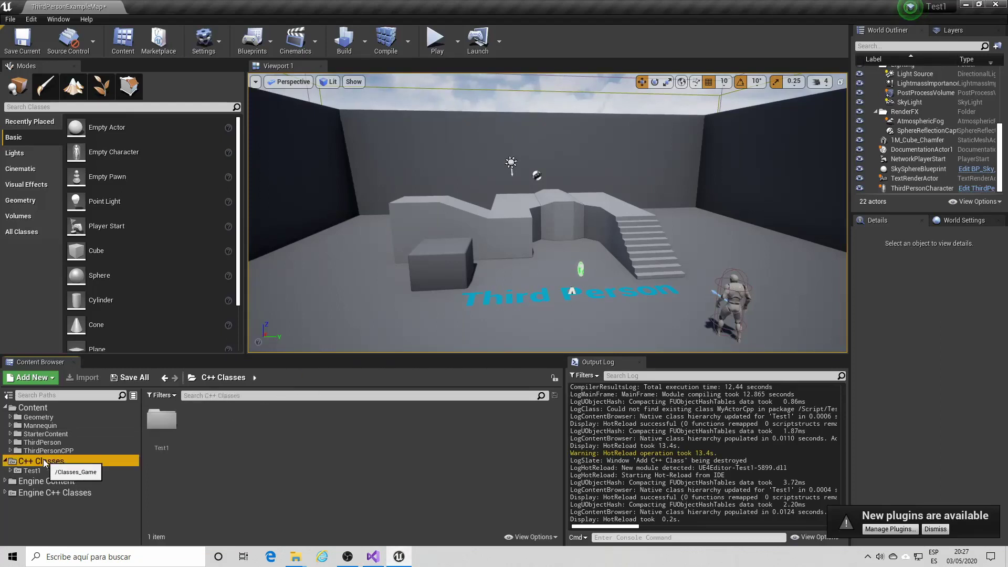
left_click(35, 471)
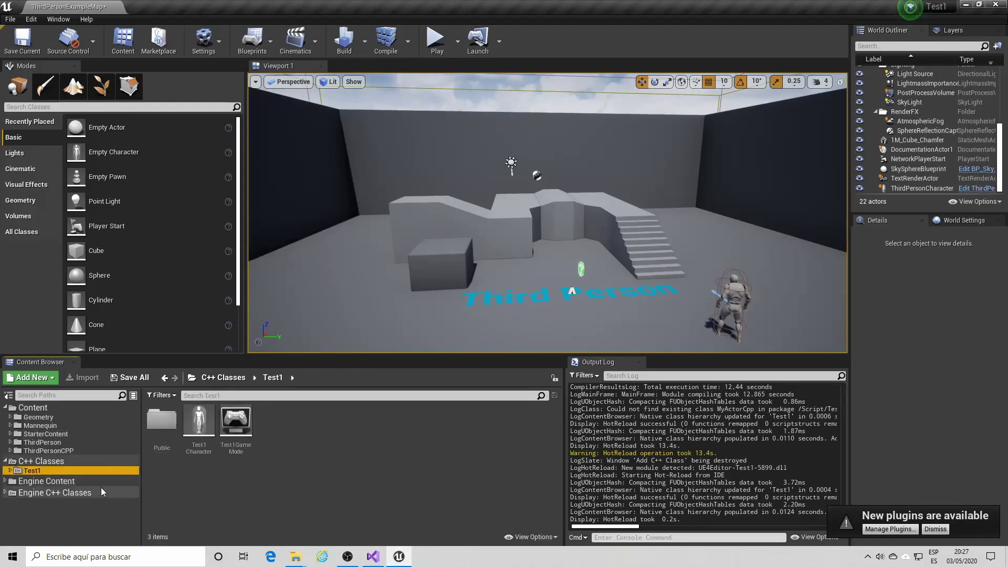
double_click(151, 430)
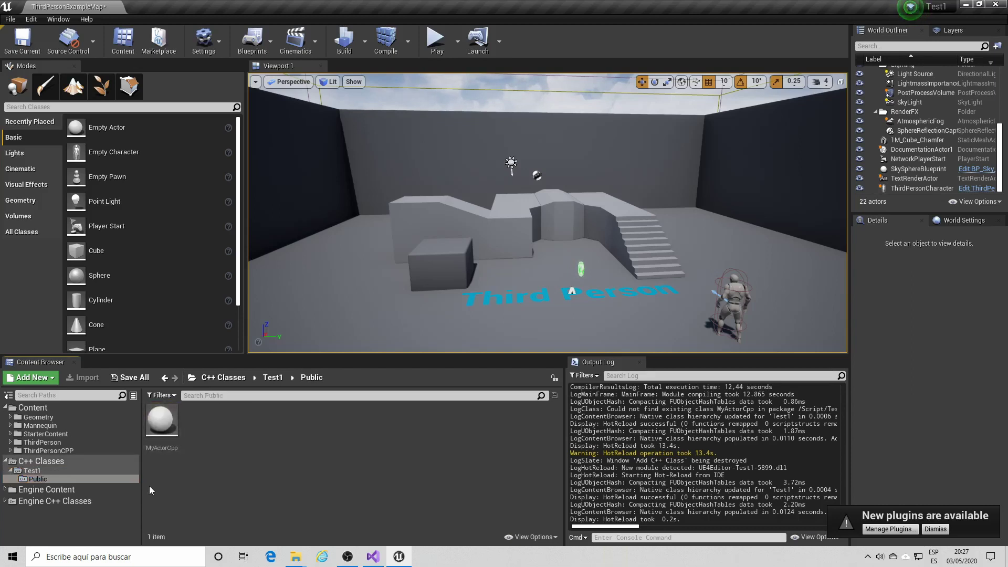
left_click(158, 431)
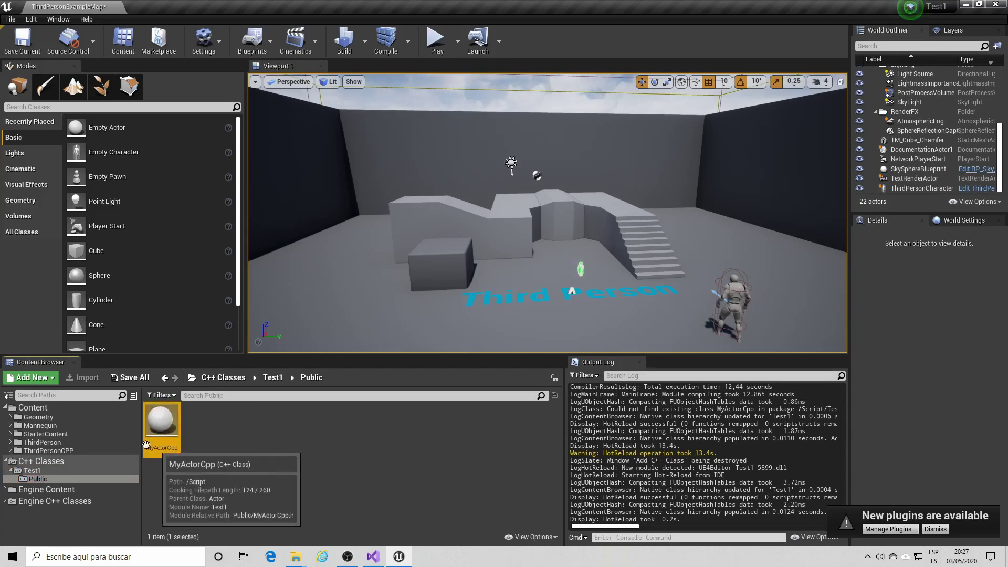
left_click(32, 409)
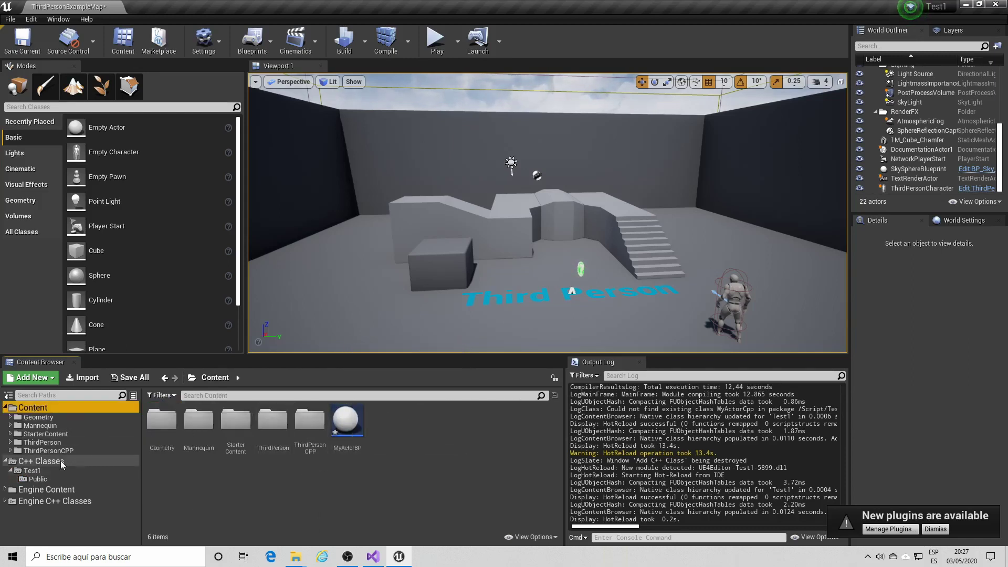
left_click(37, 479)
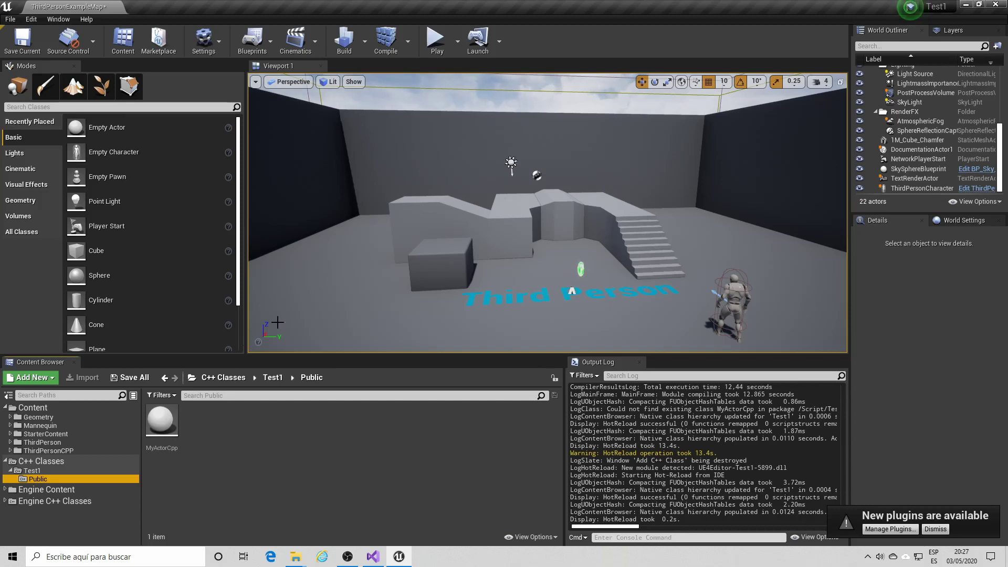
- Drop a MyActorCpp and a MyActorBP actor into the level, then delete the MyActorBP one
left_click_drag(161, 420, 328, 290)
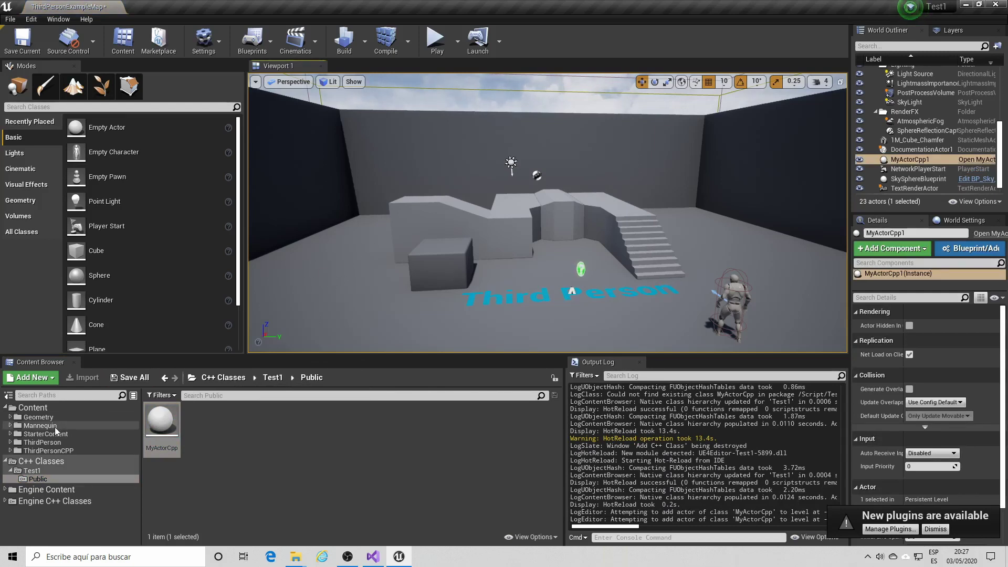
left_click(32, 408)
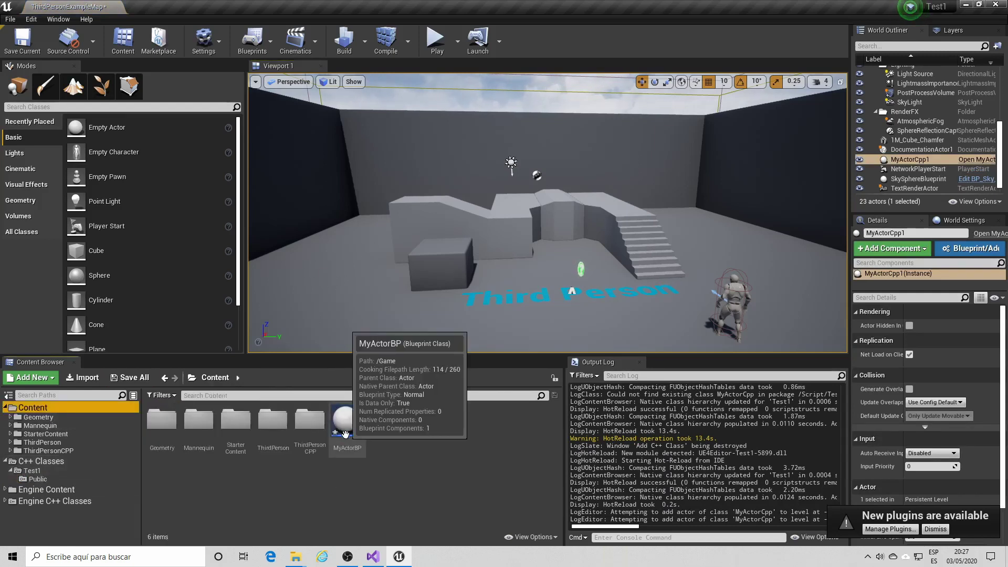
left_click_drag(345, 433, 384, 280)
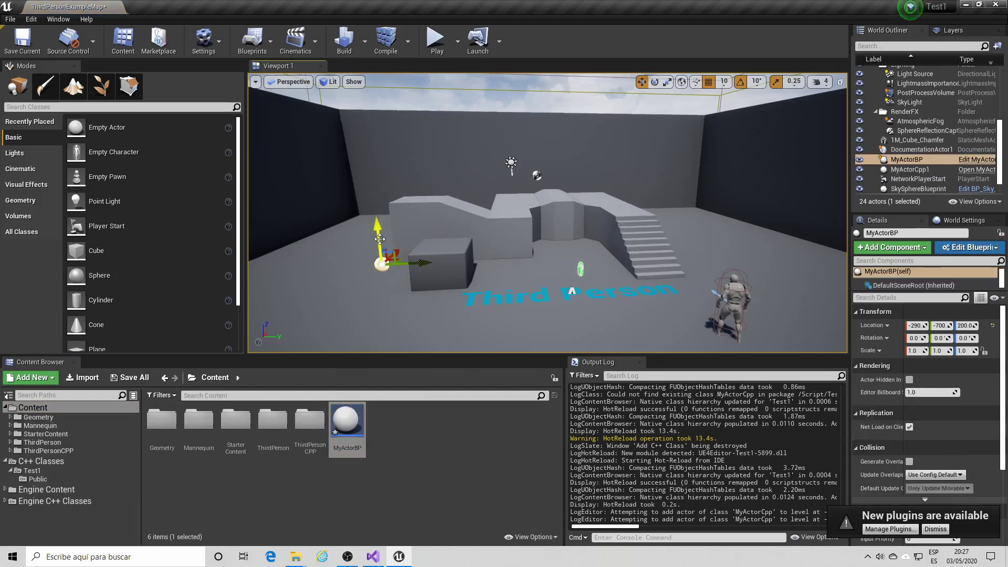
key("Delete")
- Delete the placed MyActorCpp1 actor, leaving 22 actors, and show the Content folder
left_click(52, 479)
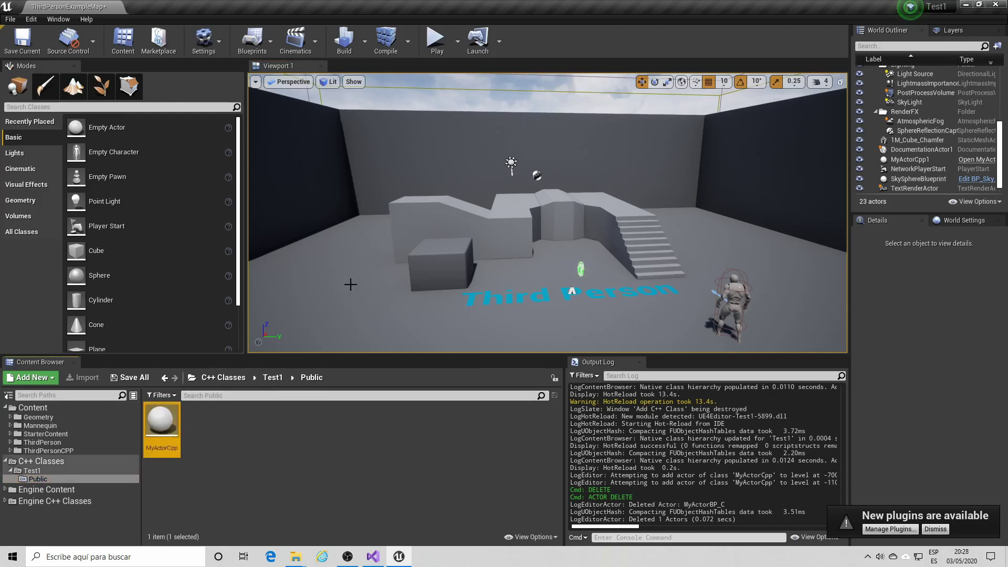
left_click(913, 161)
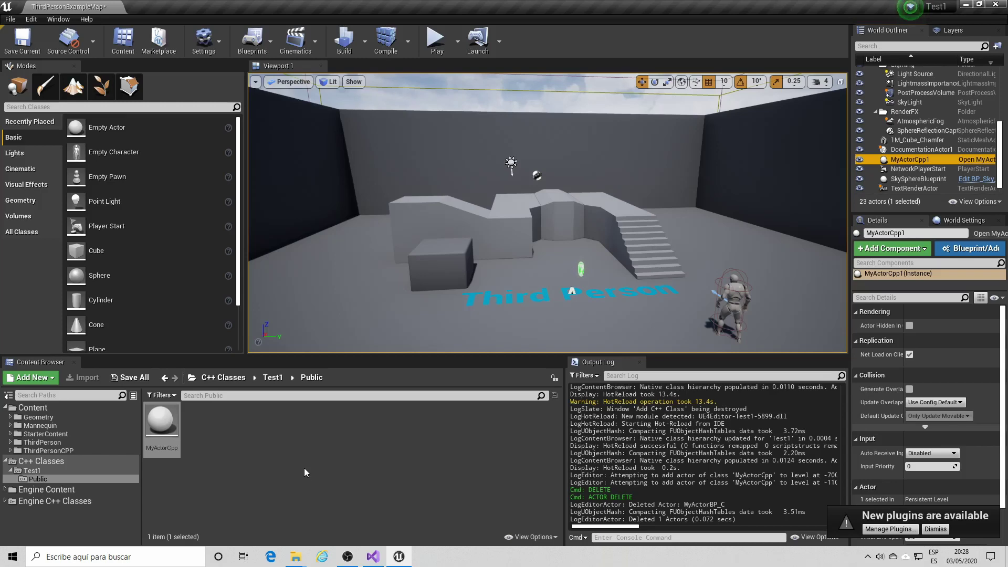
left_click(924, 159)
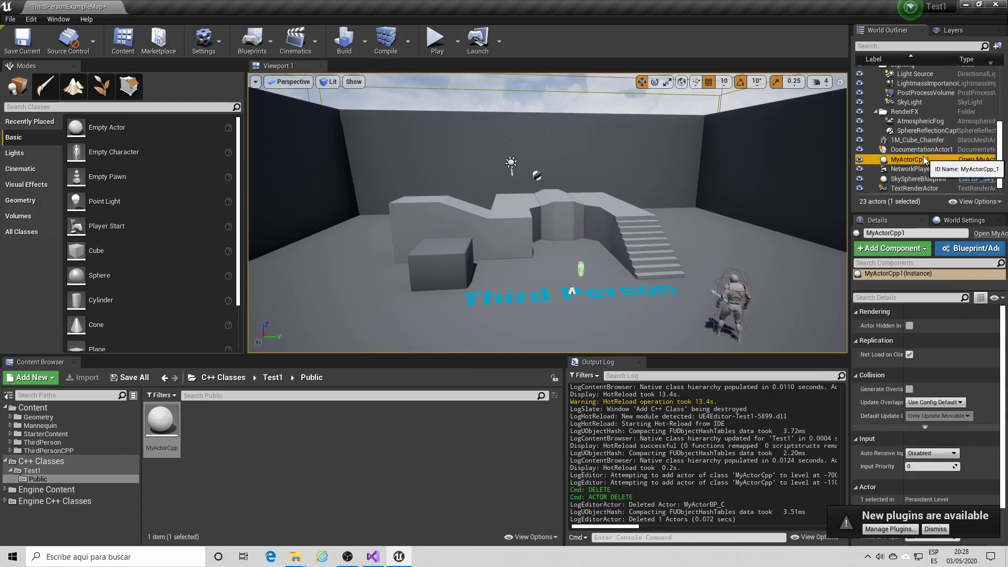
key("Delete")
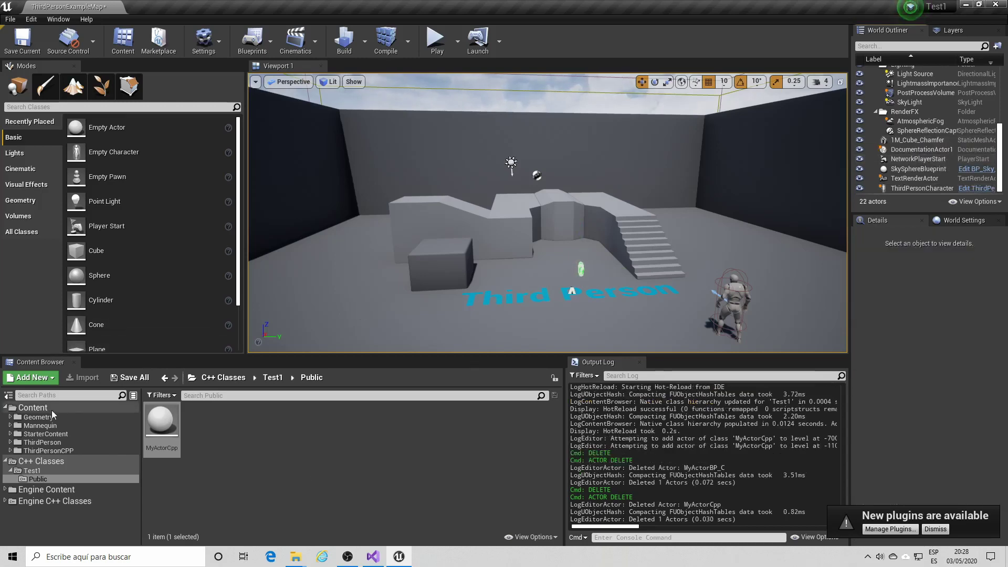
left_click(40, 409)
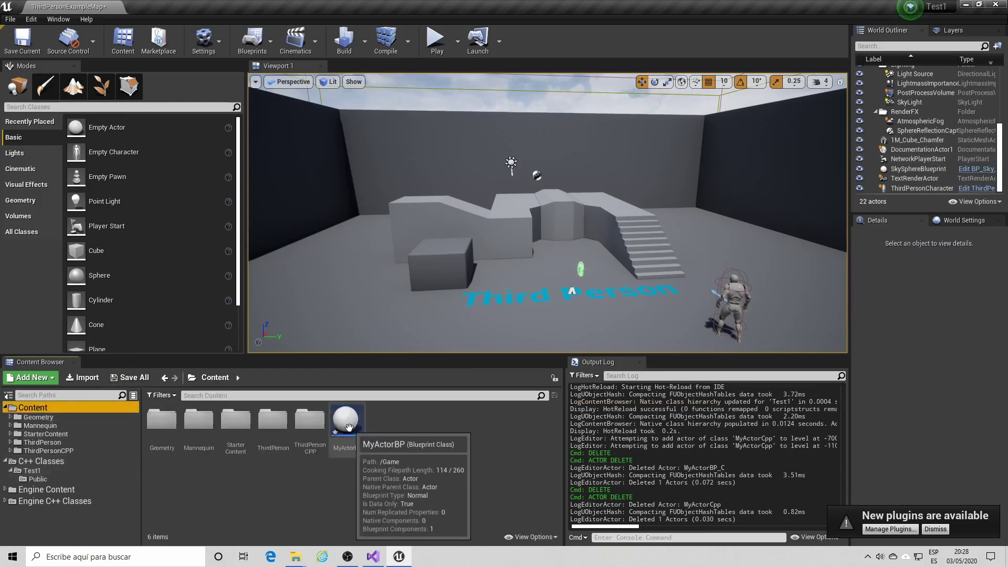
double_click(348, 428)
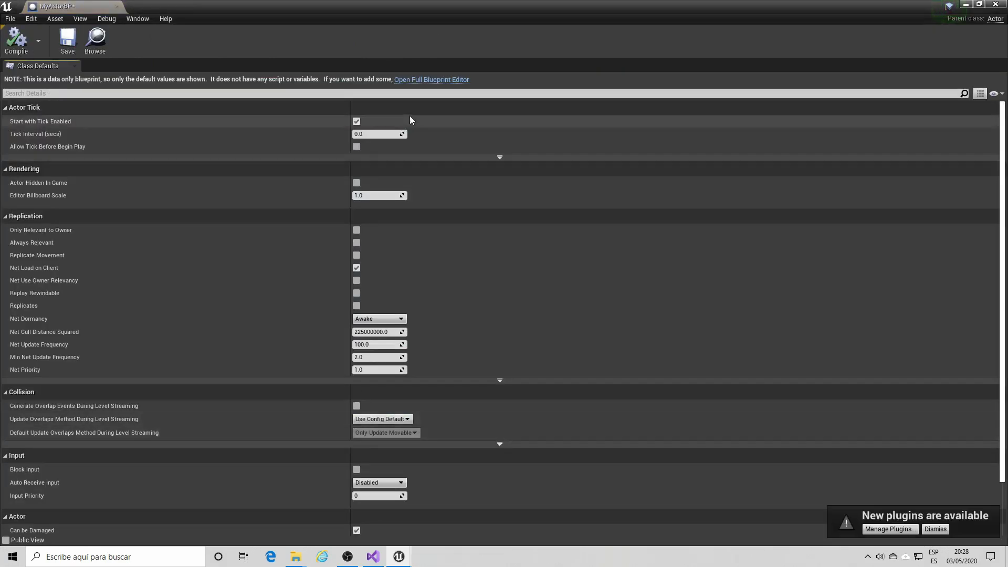
left_click(432, 80)
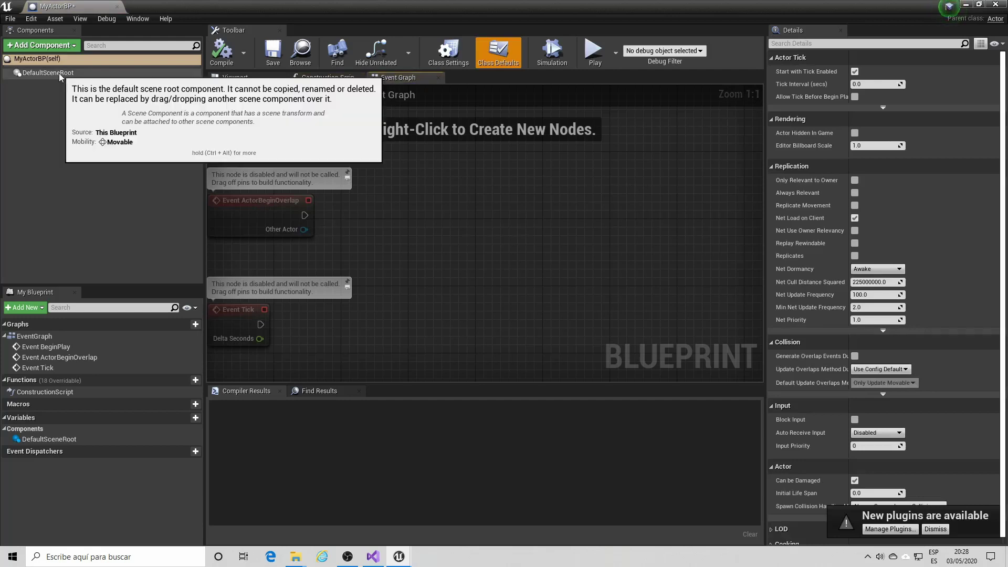
left_click(58, 74)
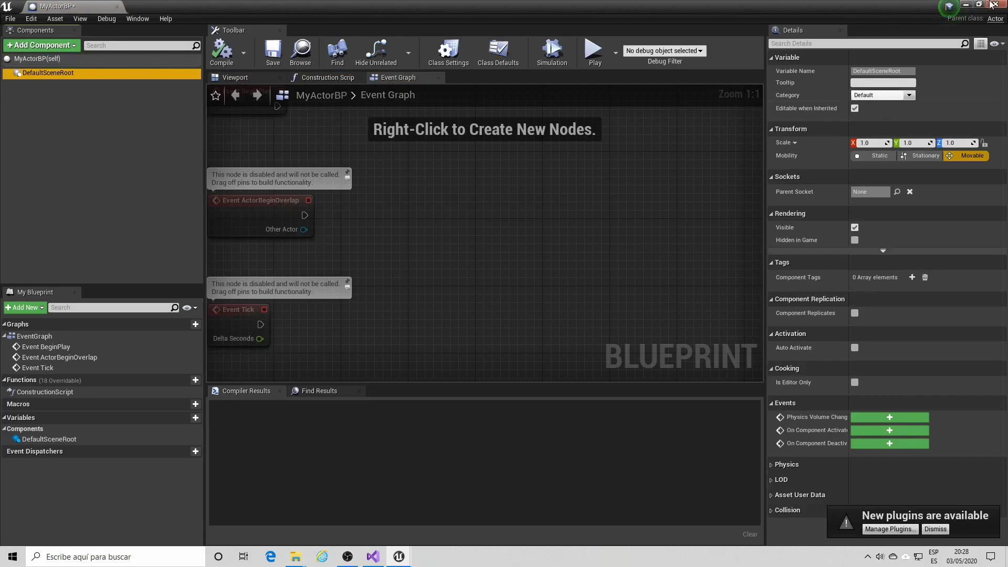
left_click(992, 4)
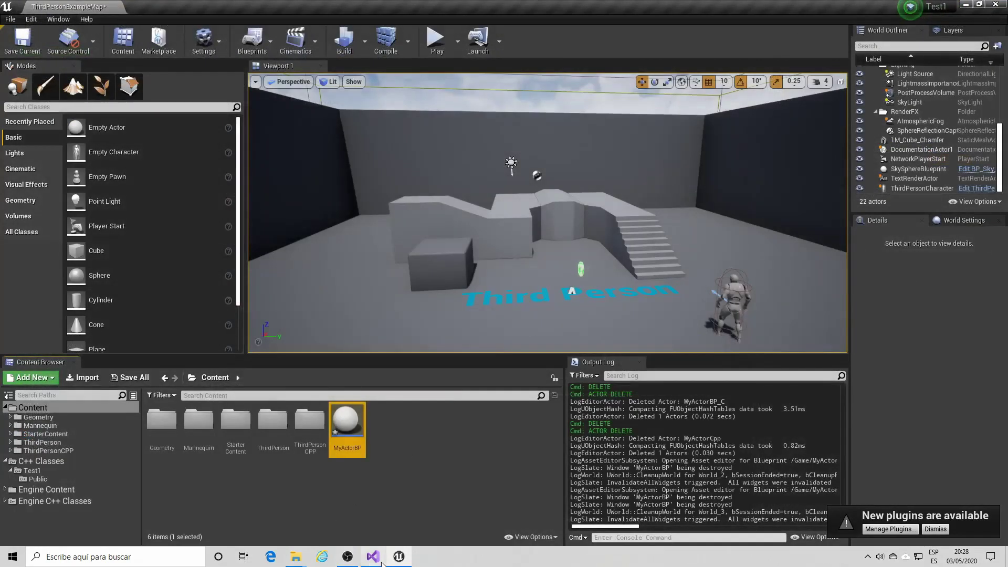
left_click(373, 557)
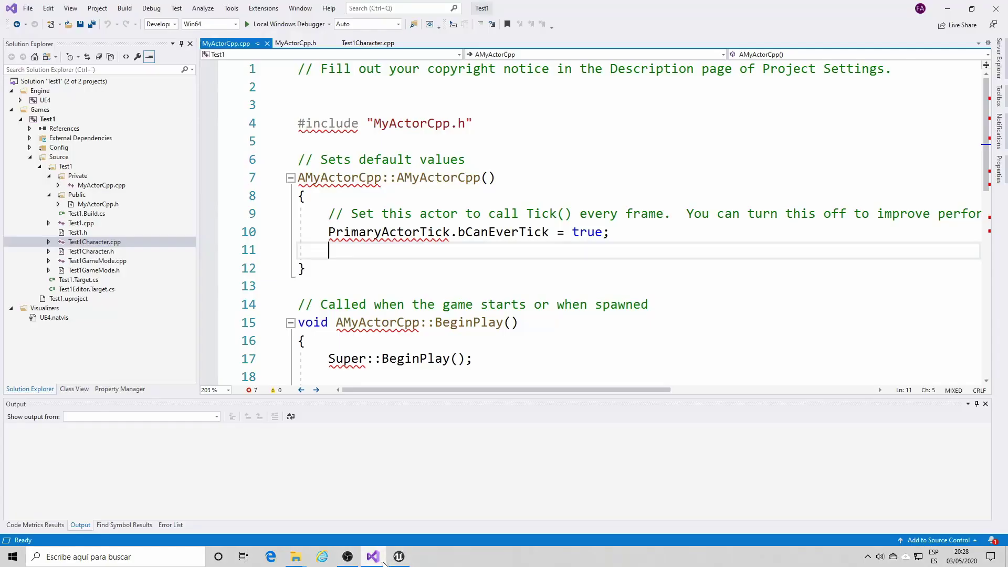
left_click(296, 44)
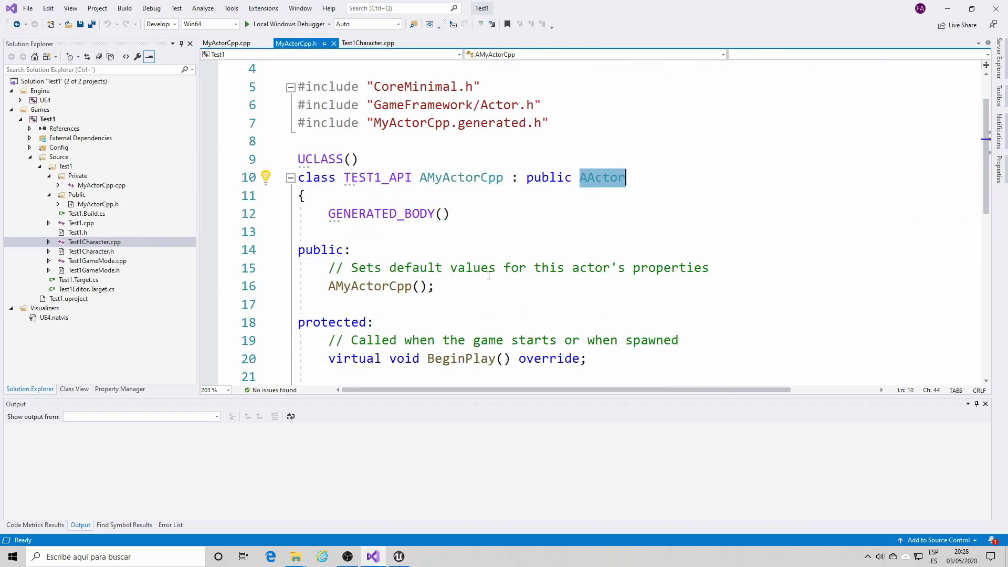
scroll(489, 275, "down", 1)
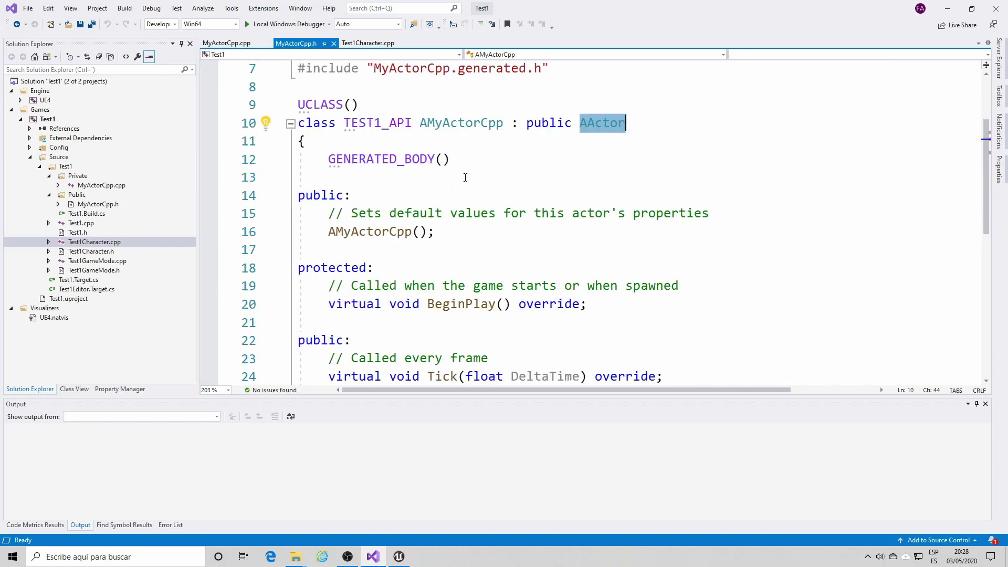
- In the MyActorBP blueprint, add a Static Mesh component and make it the root component
left_click(399, 557)
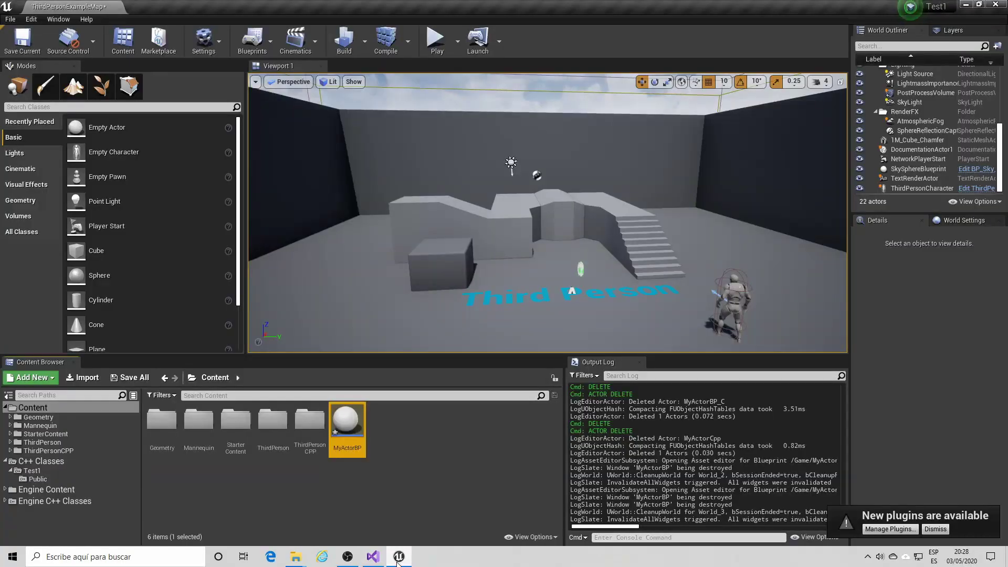
double_click(358, 434)
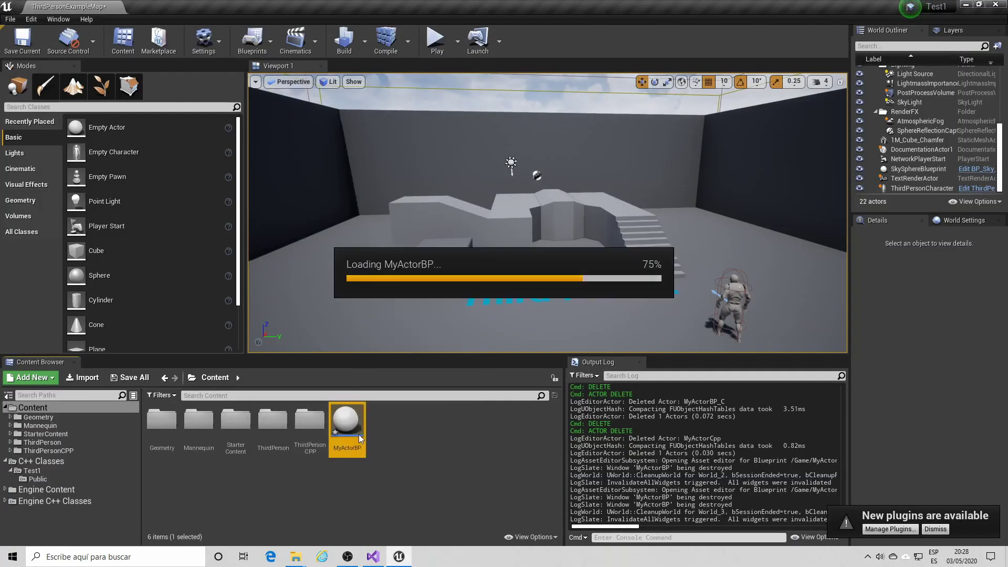
left_click(47, 62)
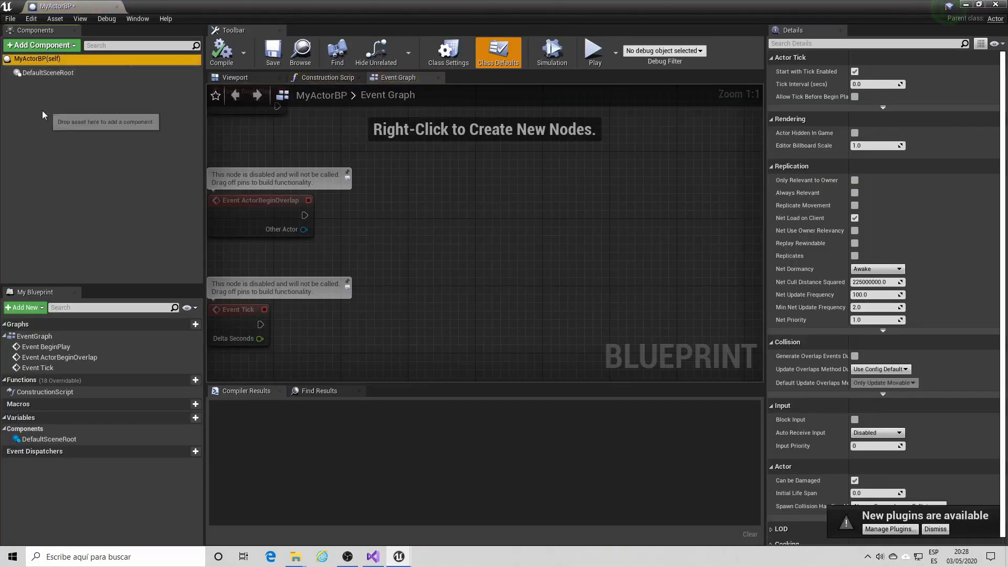
left_click(57, 46)
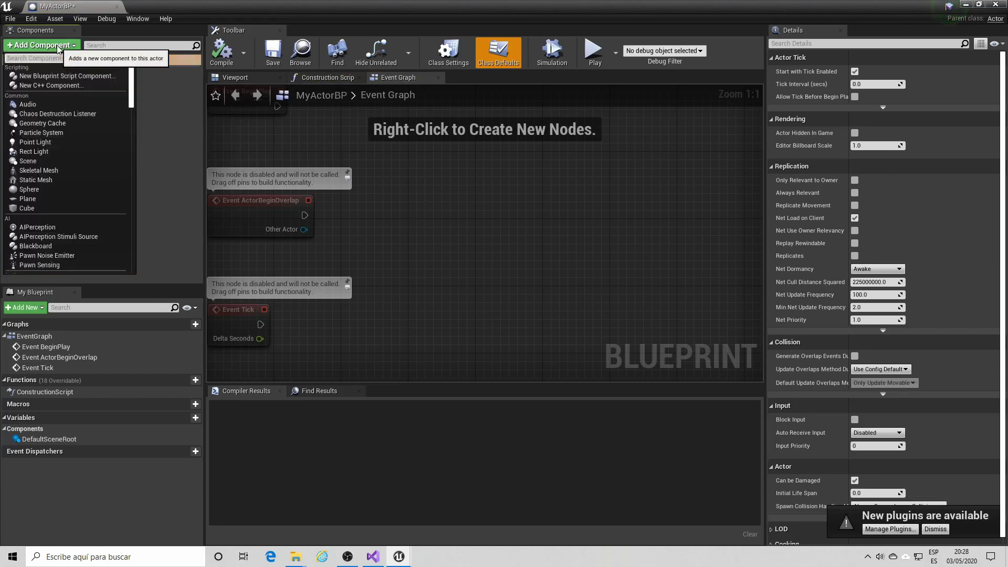
type("static")
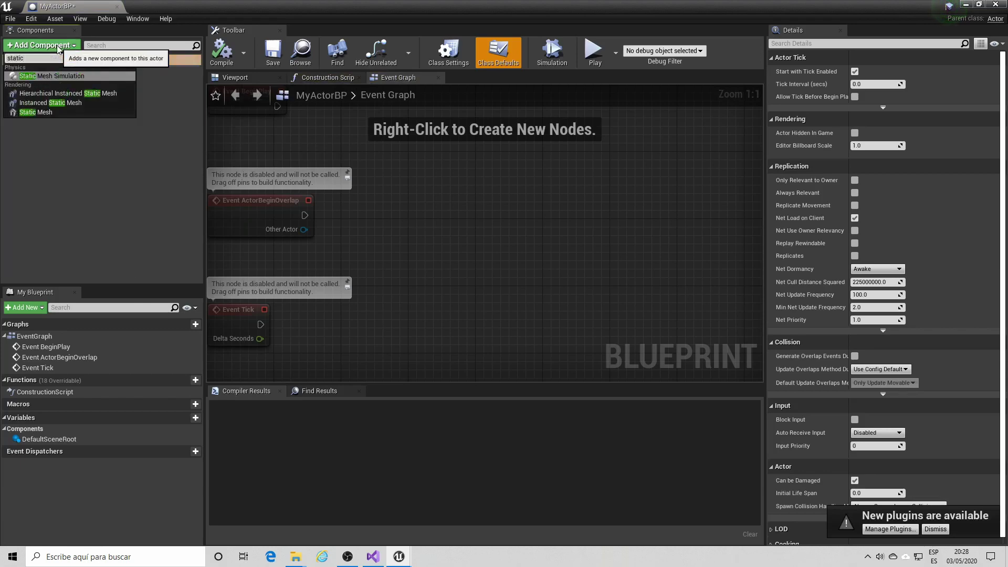
left_click(27, 112)
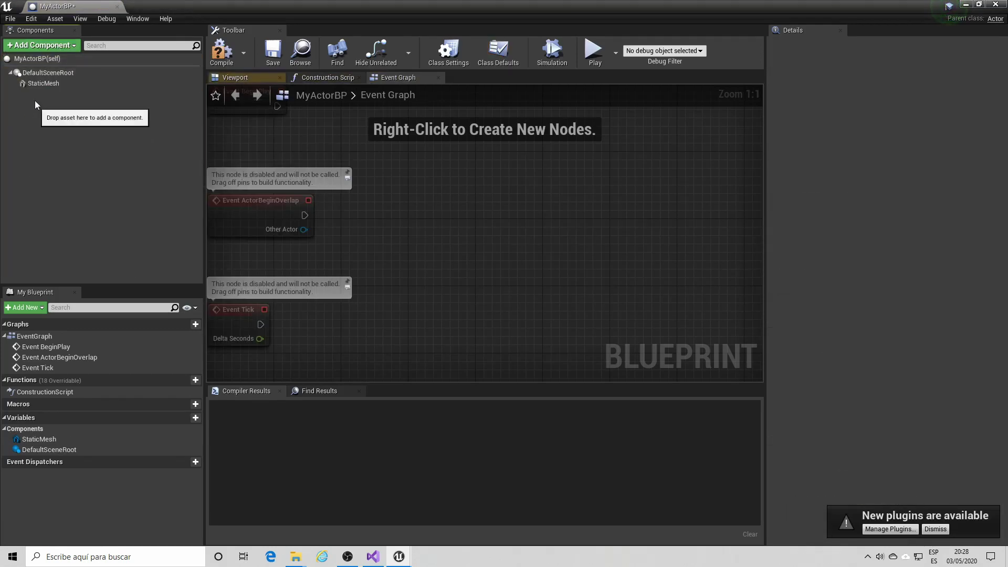
left_click(38, 84)
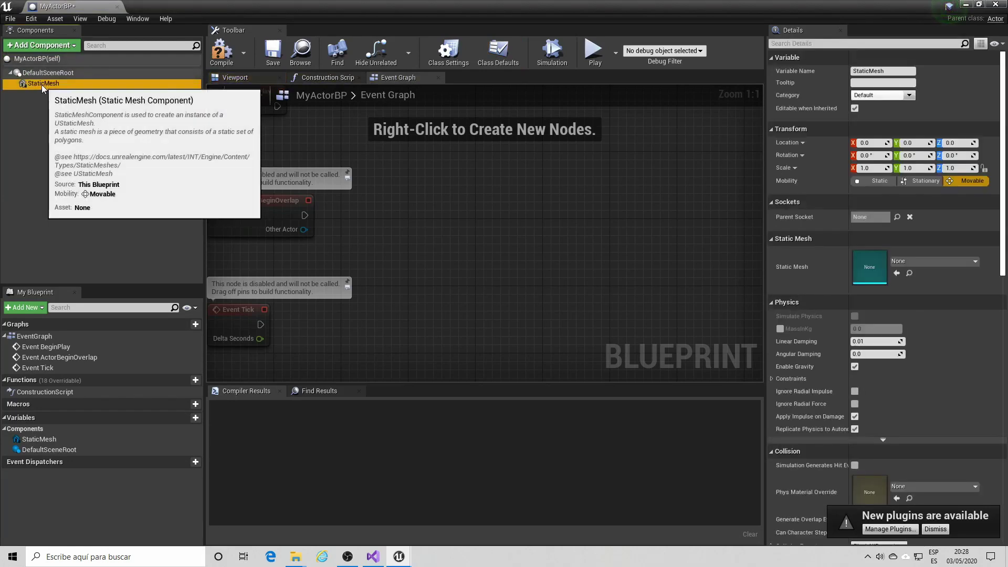
left_click_drag(42, 84, 50, 71)
left_click(30, 74)
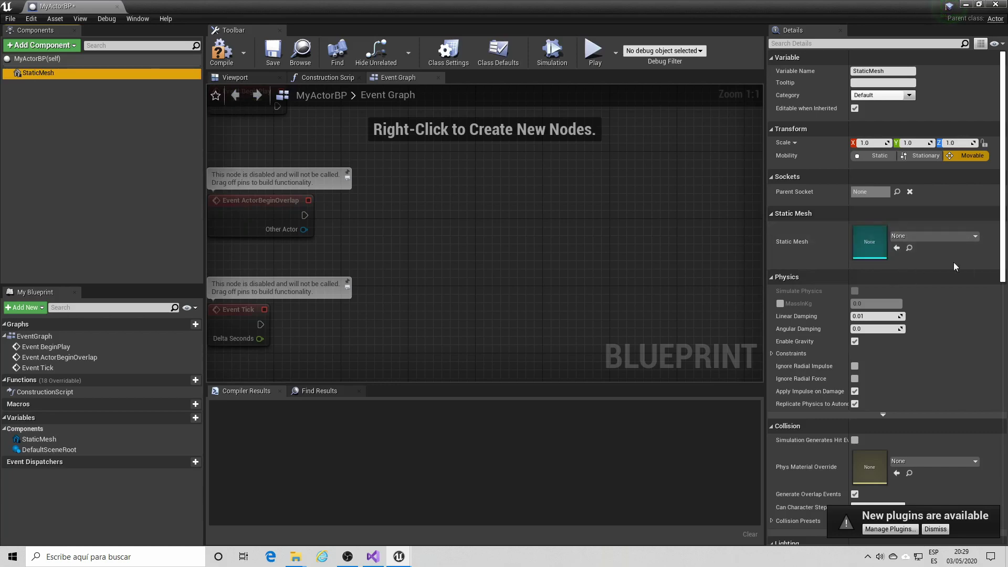
- Compile MyActorBP, close the blueprint and drop an instance into the level
left_click(231, 51)
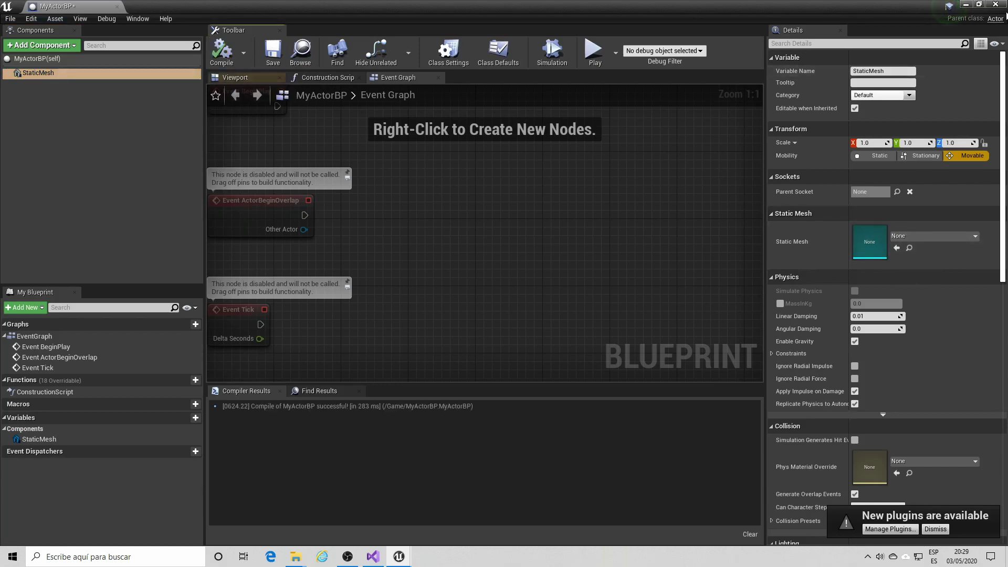
left_click(995, 5)
left_click_drag(347, 423, 375, 212)
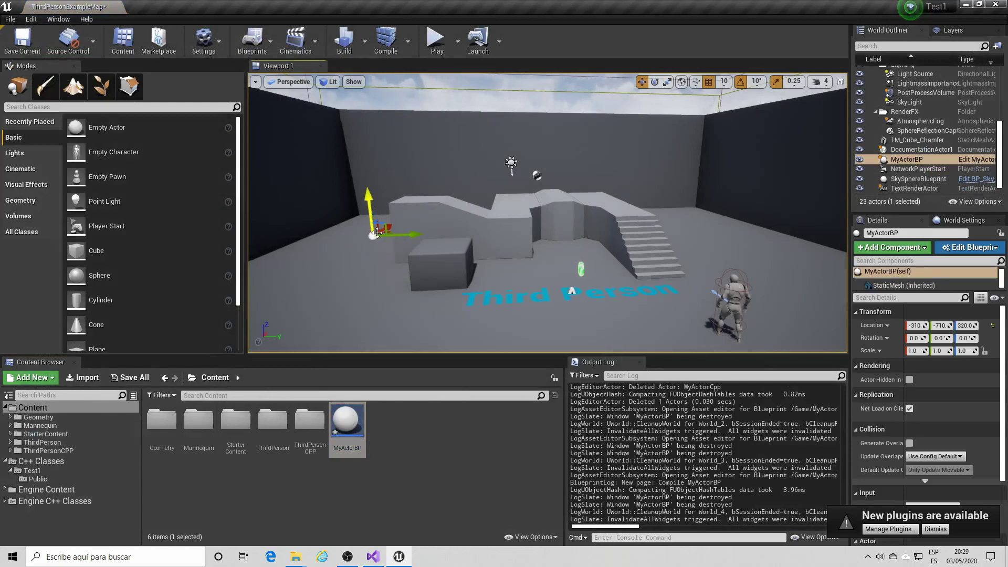
- Give the placed MyActorBP's inherited StaticMesh the 1M_Cube mesh and move it beside the block
left_click(887, 286)
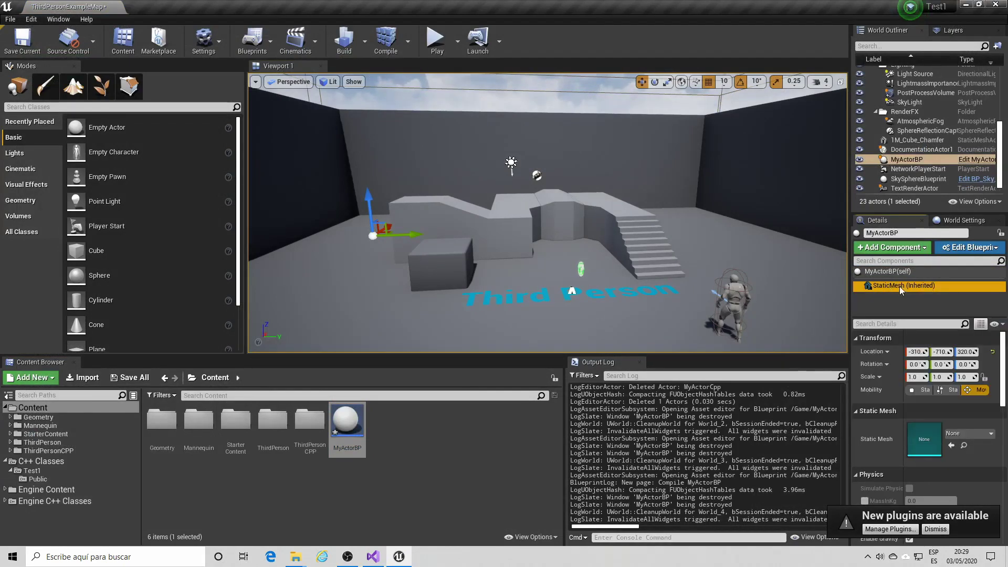
left_click(980, 441)
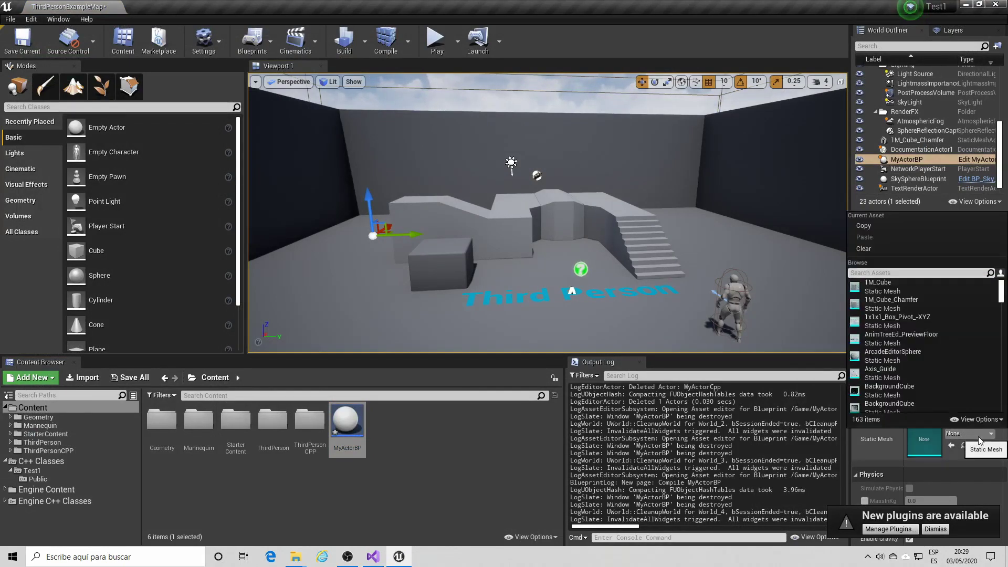
type("Cube")
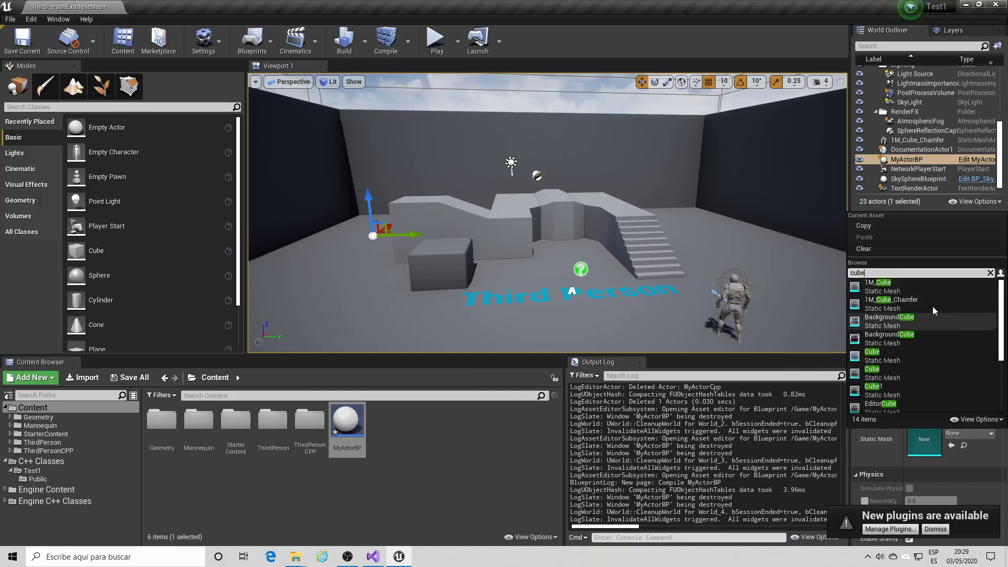
left_click(908, 287)
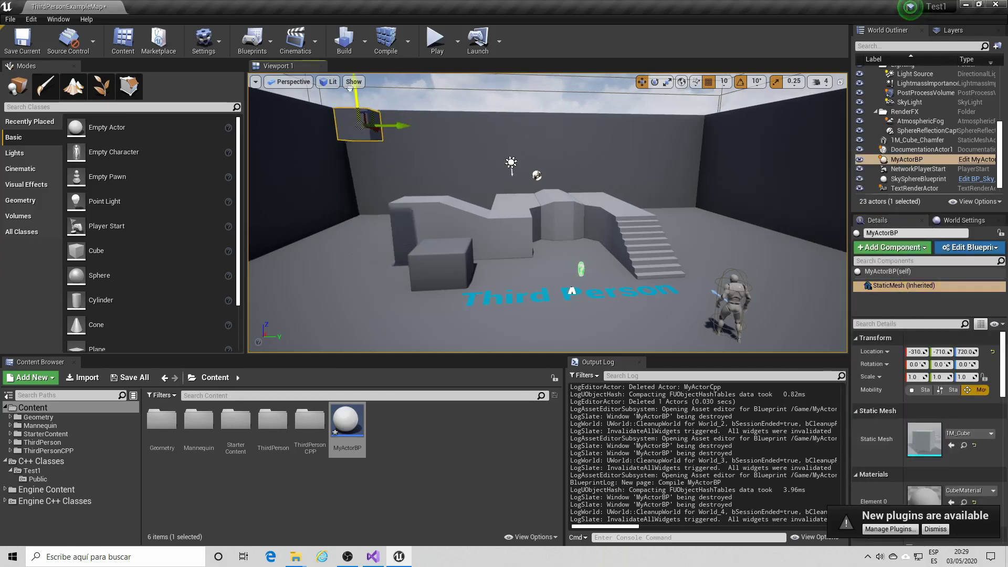
left_click_drag(366, 230, 467, 224)
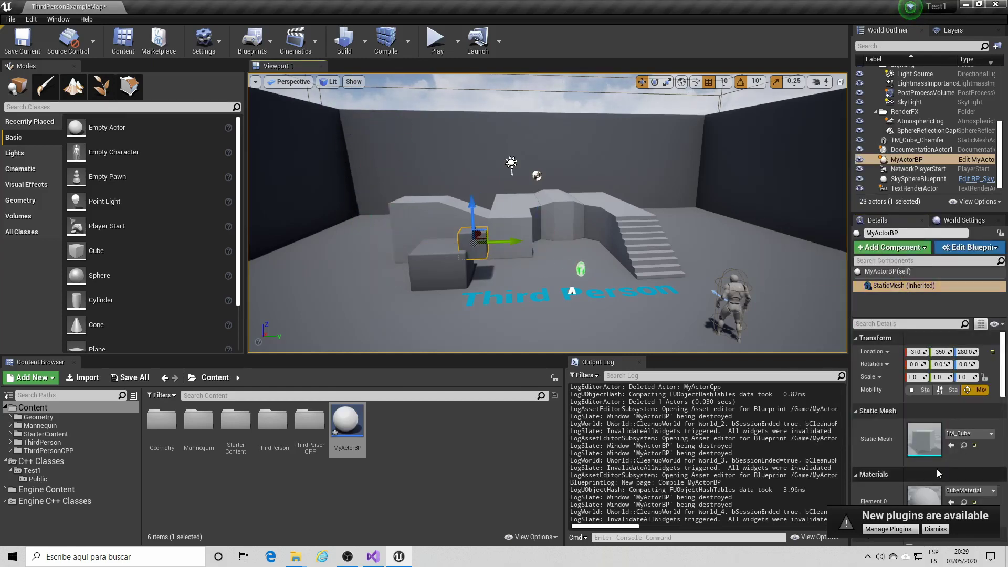
- Swap the mesh to MaterialSphere, lower it slightly, then delete the actor from the level
left_click(969, 436)
type("sh")
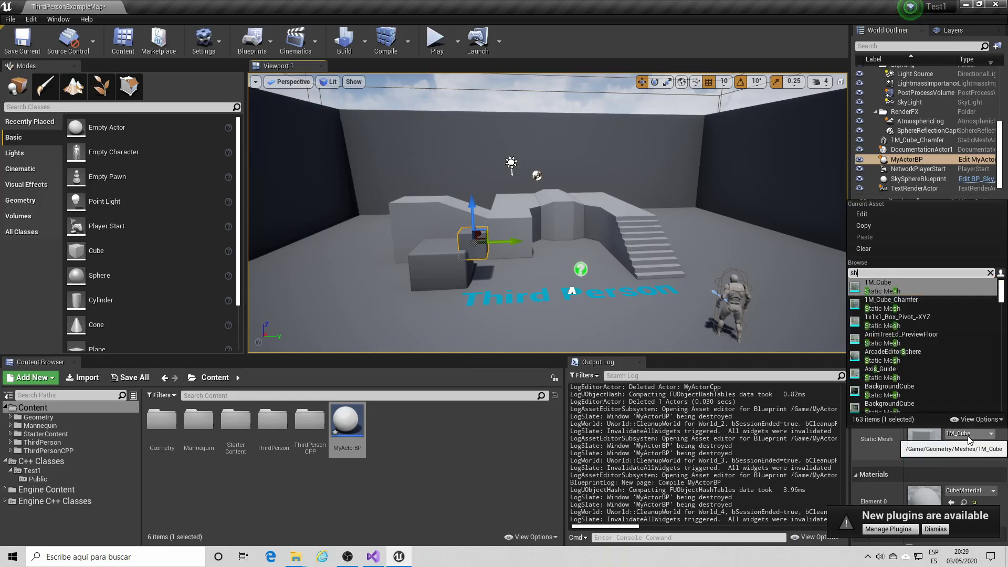
type("pe")
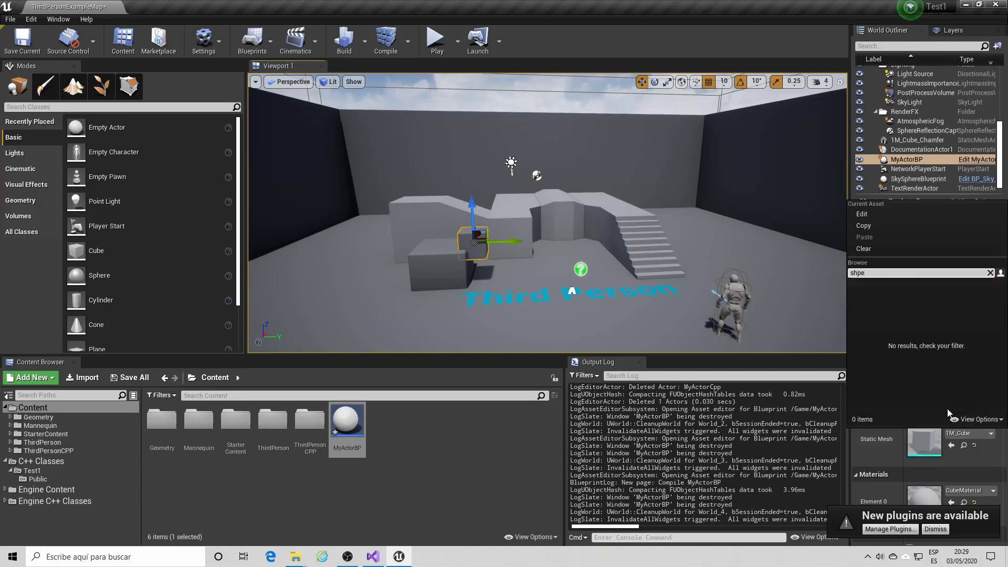
type("rephere")
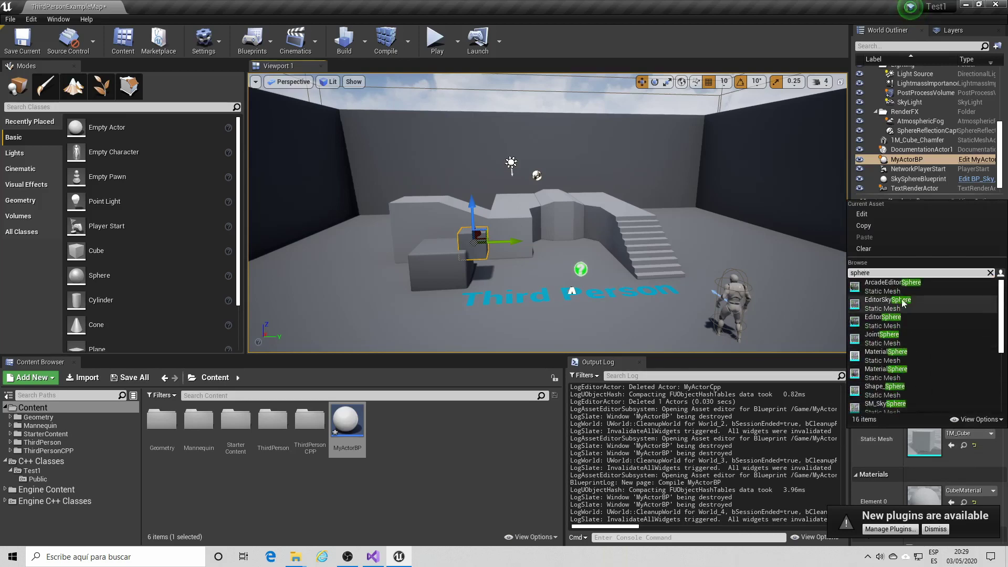
left_click(887, 374)
left_click_drag(475, 181, 475, 190)
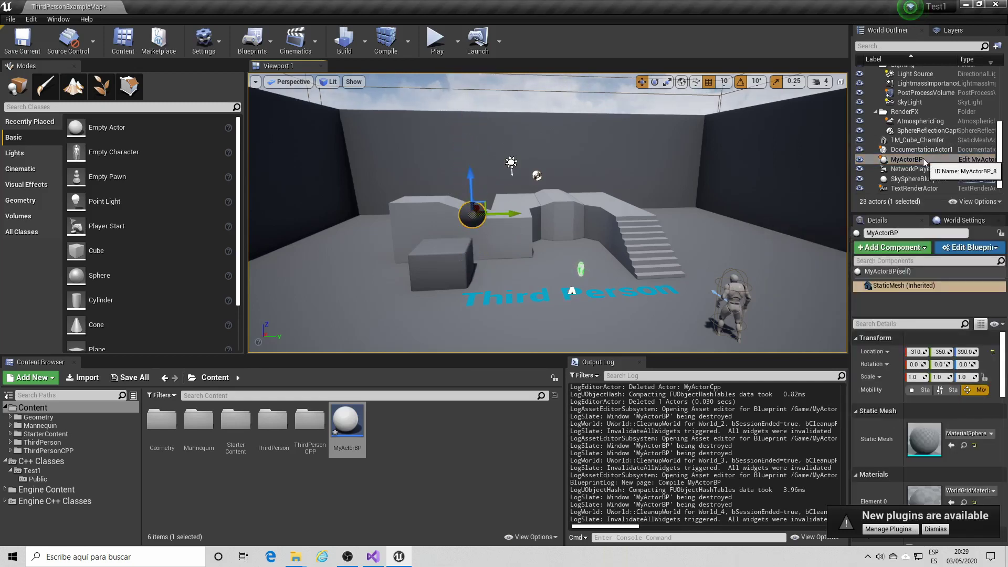
left_click(559, 217)
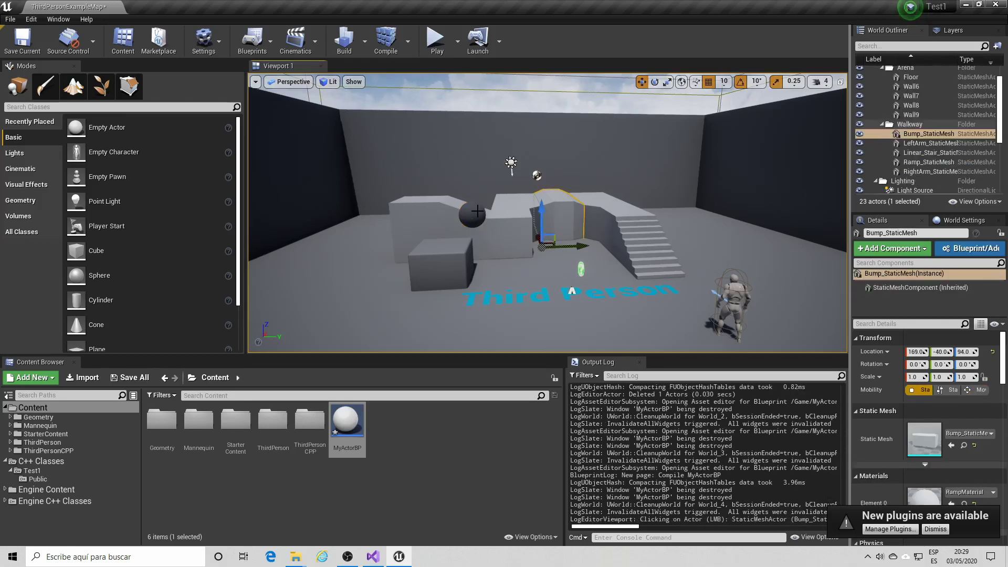
left_click(475, 213)
key("Delete")
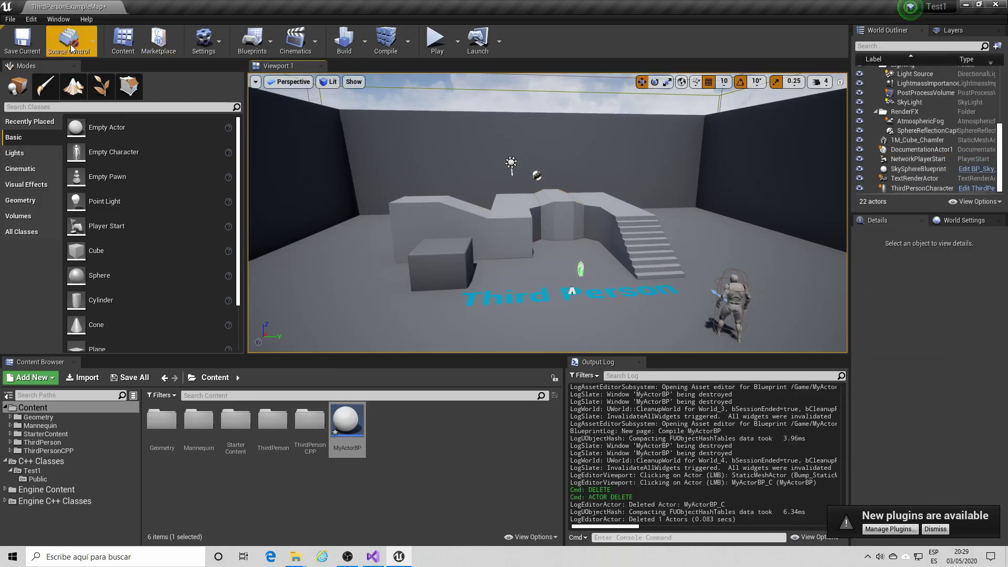
- Open Test1's Public C++ folder in the Content Browser and select the MyActorCpp class
left_click(38, 479)
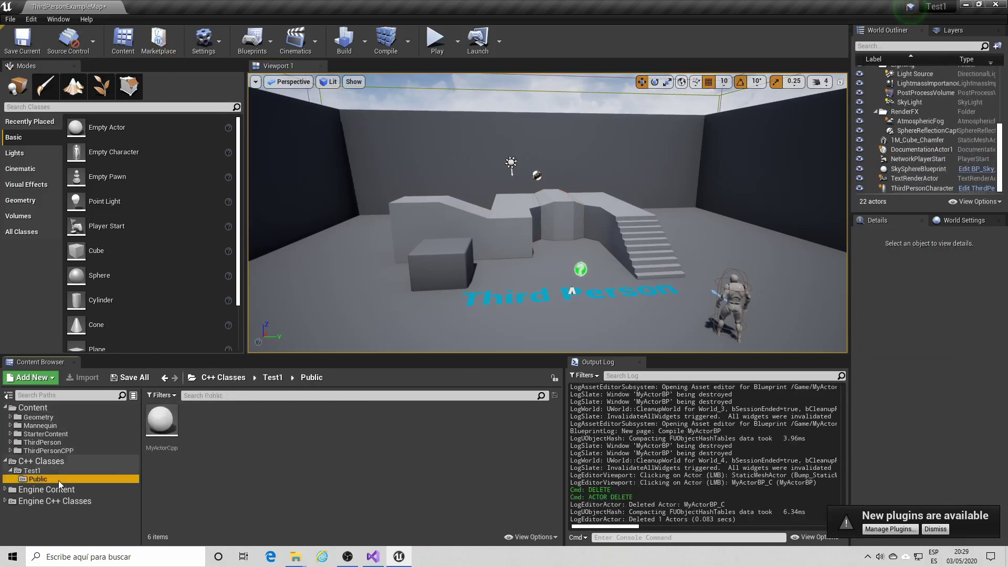
left_click(167, 434)
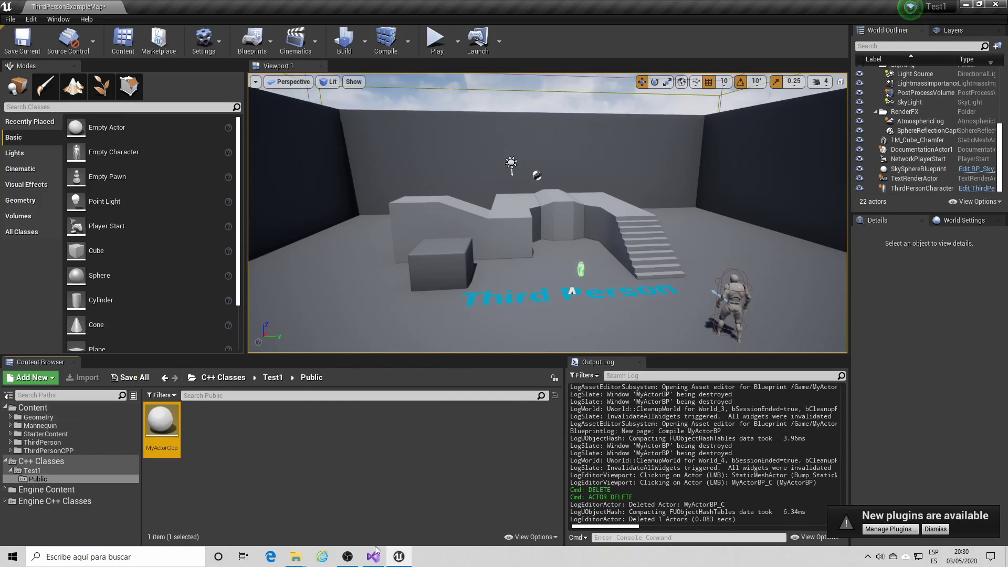
mouse_move(376, 557)
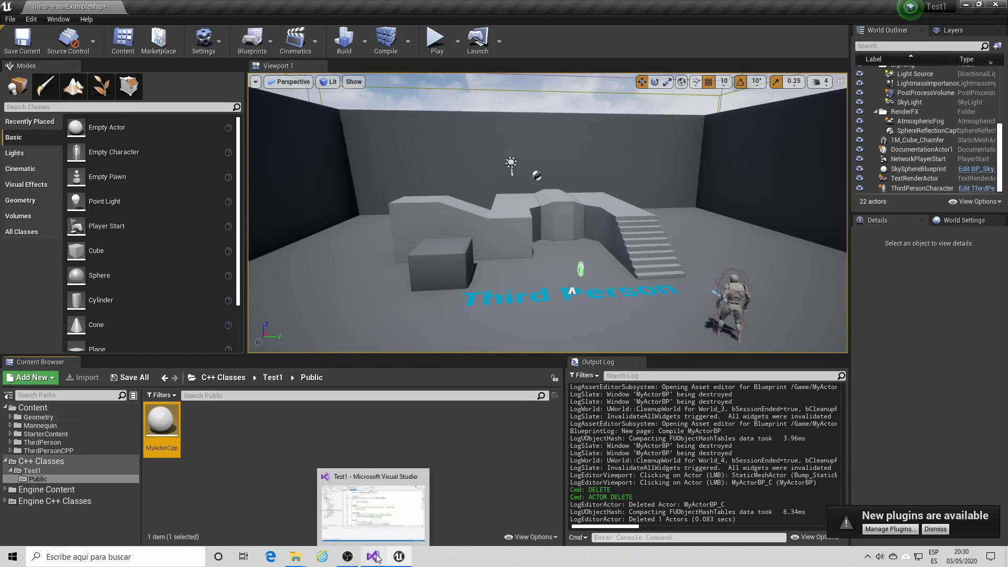
left_click(376, 556)
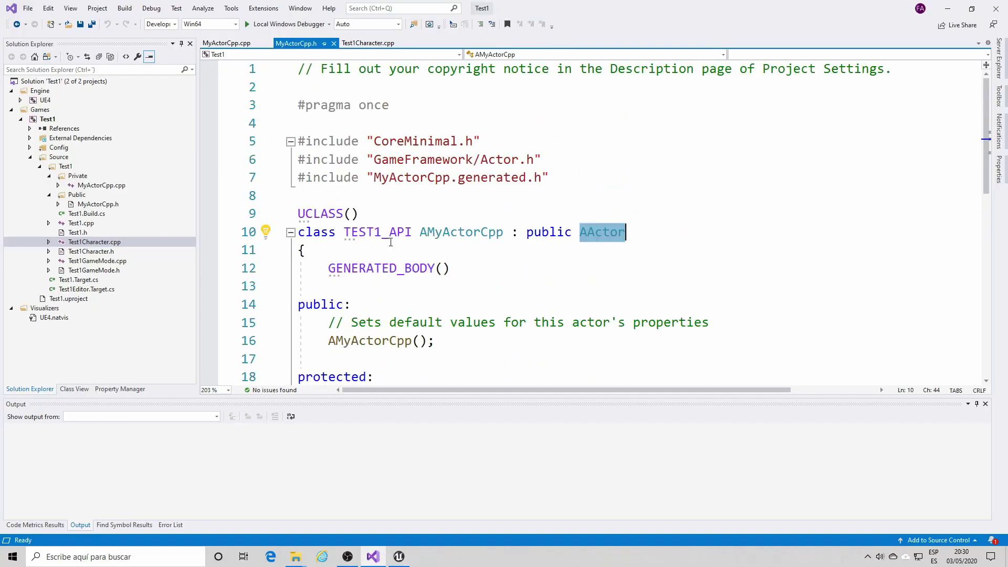
left_click(234, 49)
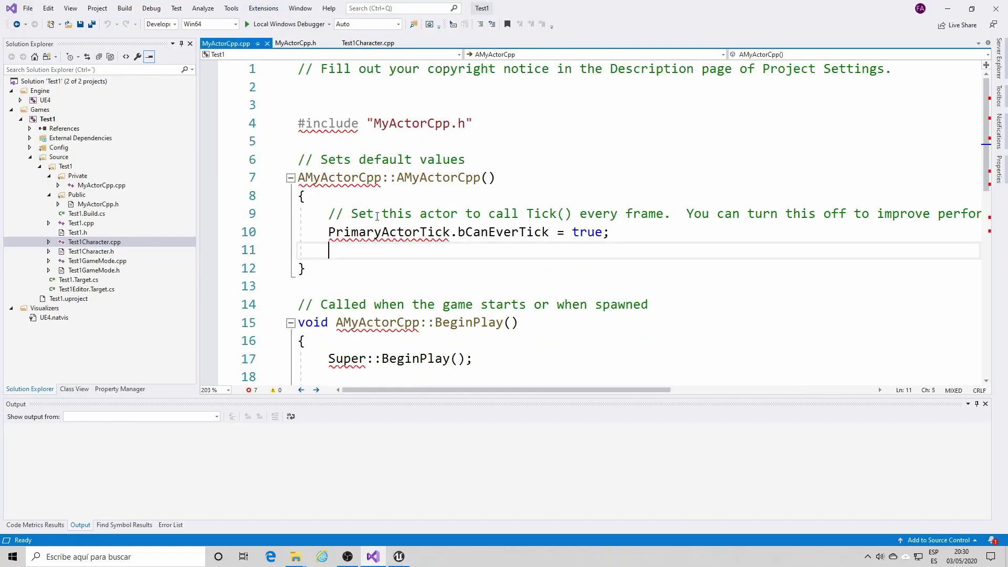
mouse_move(325, 182)
left_click(329, 129)
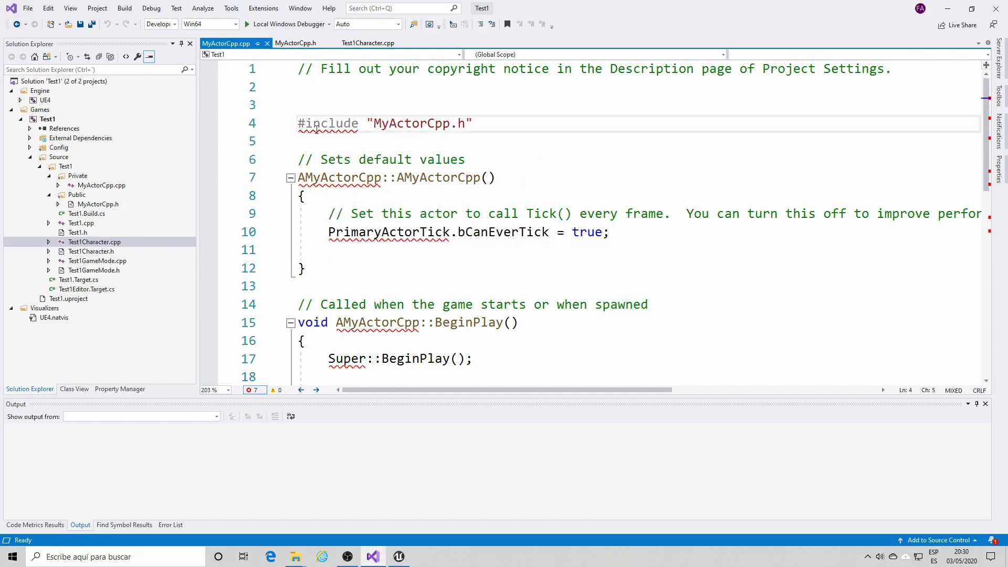
left_click(344, 178)
left_click(355, 232)
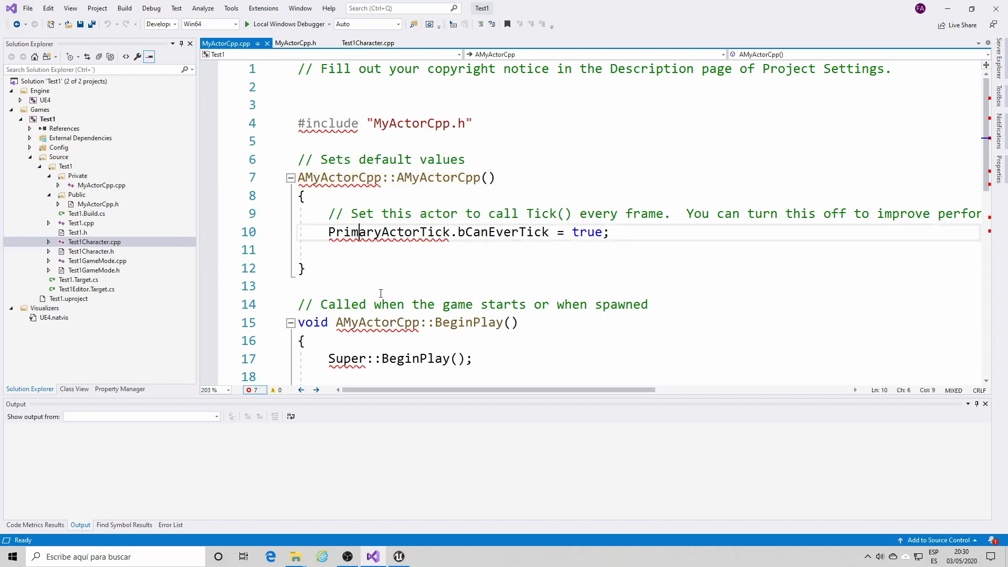
scroll(390, 292, "up", 2, "ctrl")
scroll(372, 207, "down", 2)
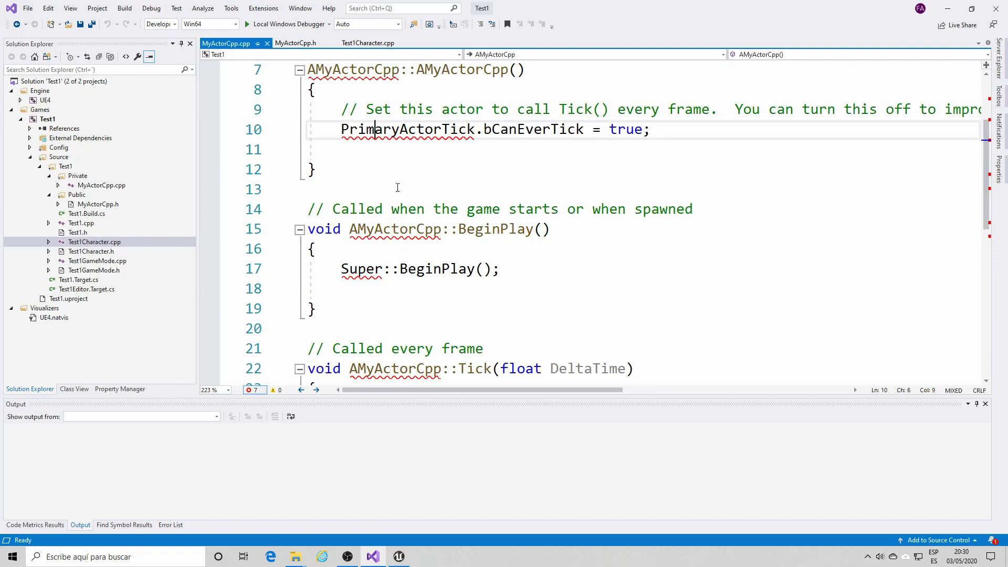
scroll(397, 188, "up", 2)
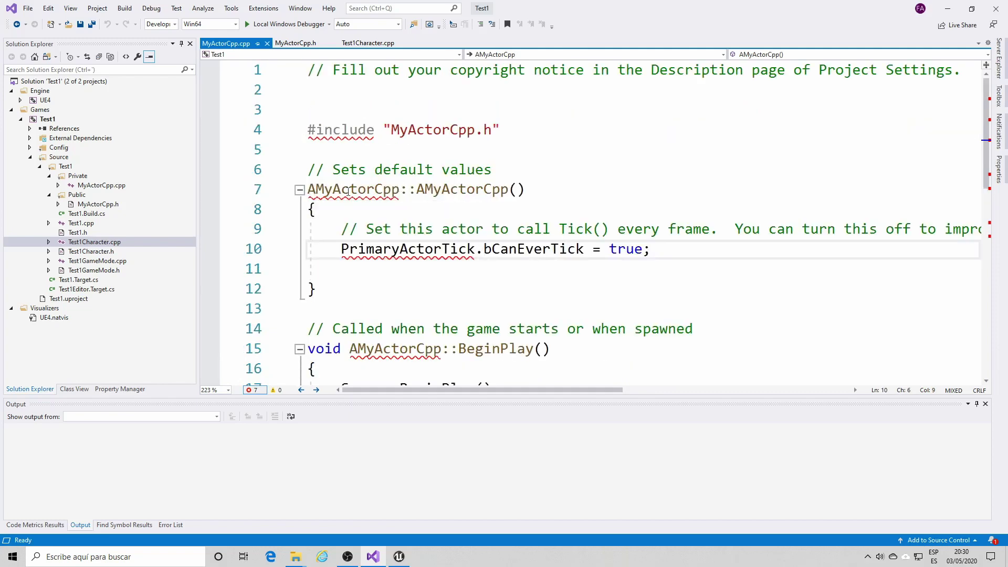
scroll(391, 245, "down", 1)
scroll(393, 252, "down", 2)
scroll(396, 264, "down", 2)
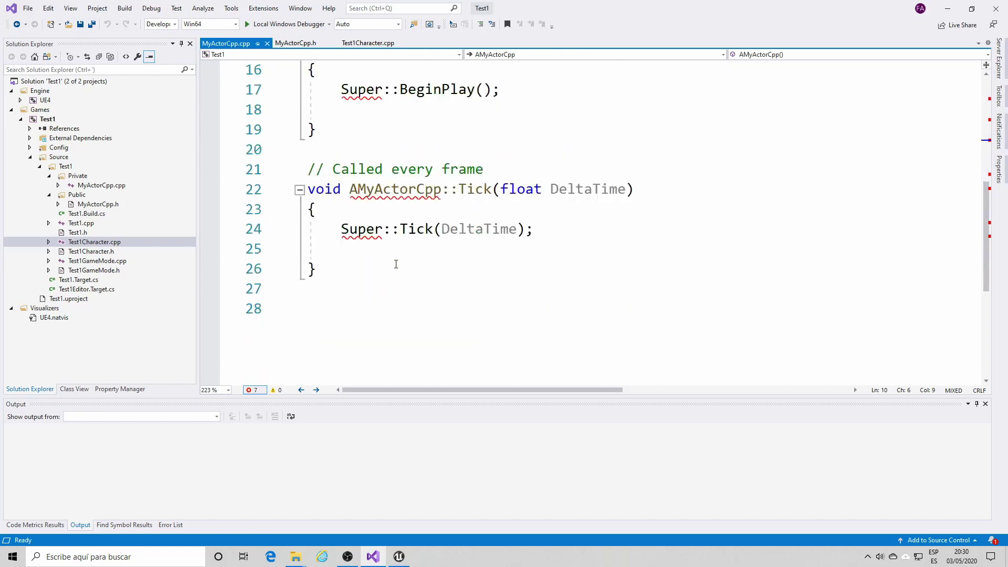
scroll(396, 264, "up", 3)
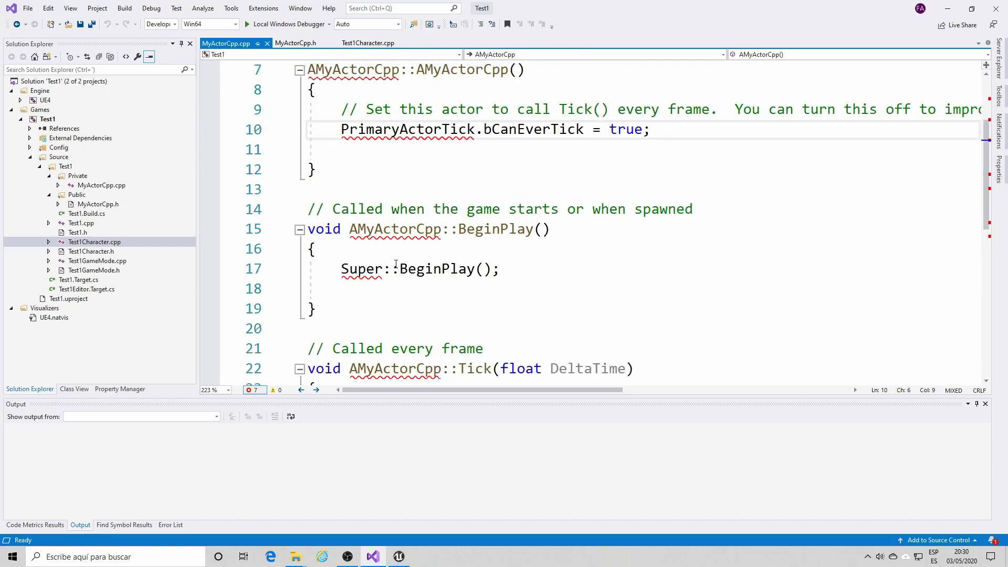
left_click(399, 556)
right_click(291, 456)
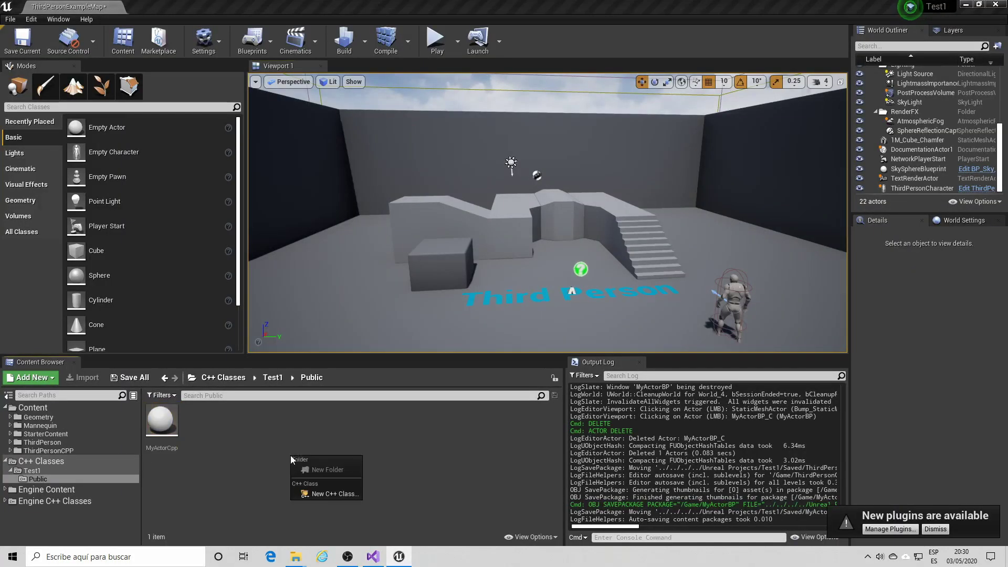
left_click(373, 557)
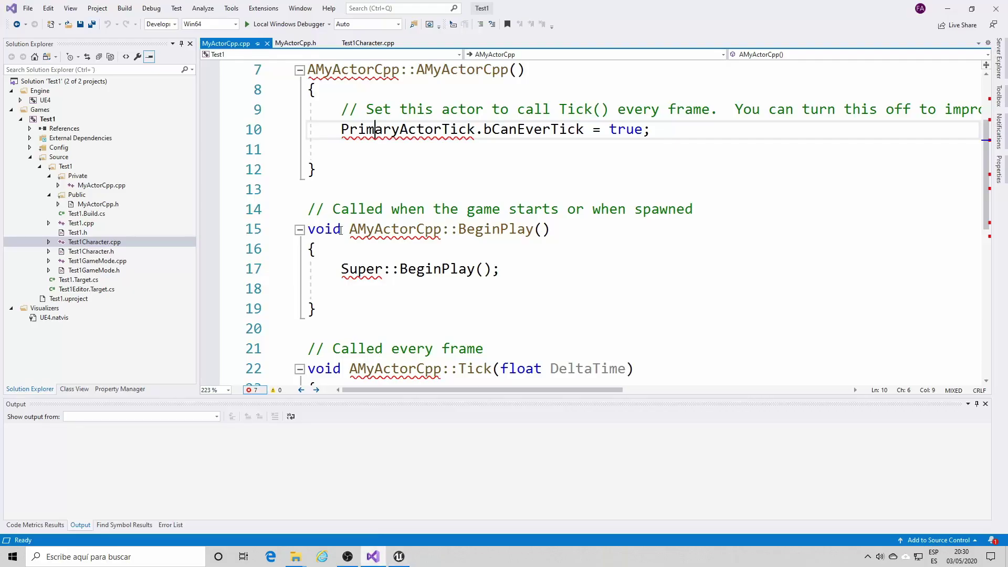
left_click(341, 231)
scroll(383, 263, "up", 2)
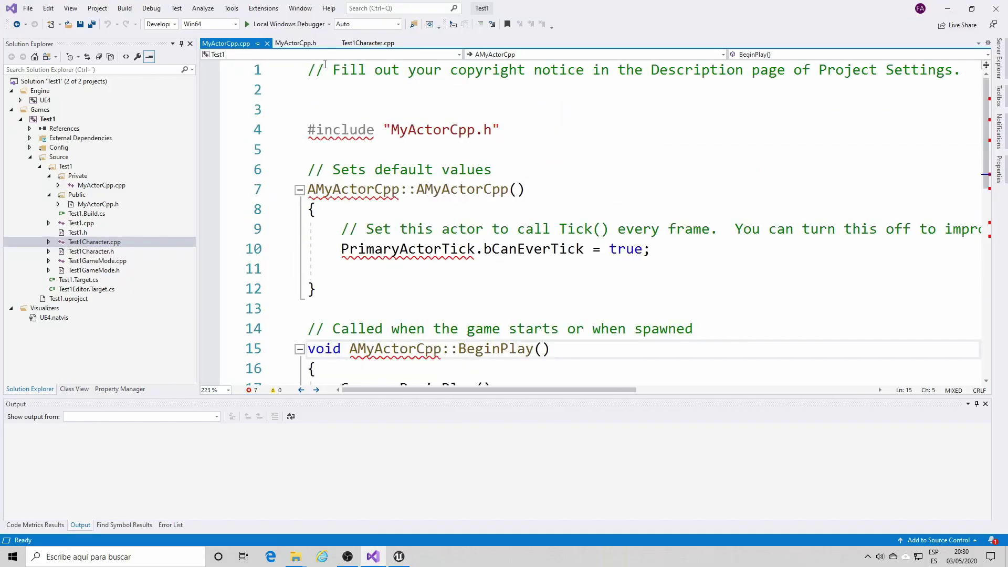
left_click(295, 43)
scroll(377, 183, "down", 3)
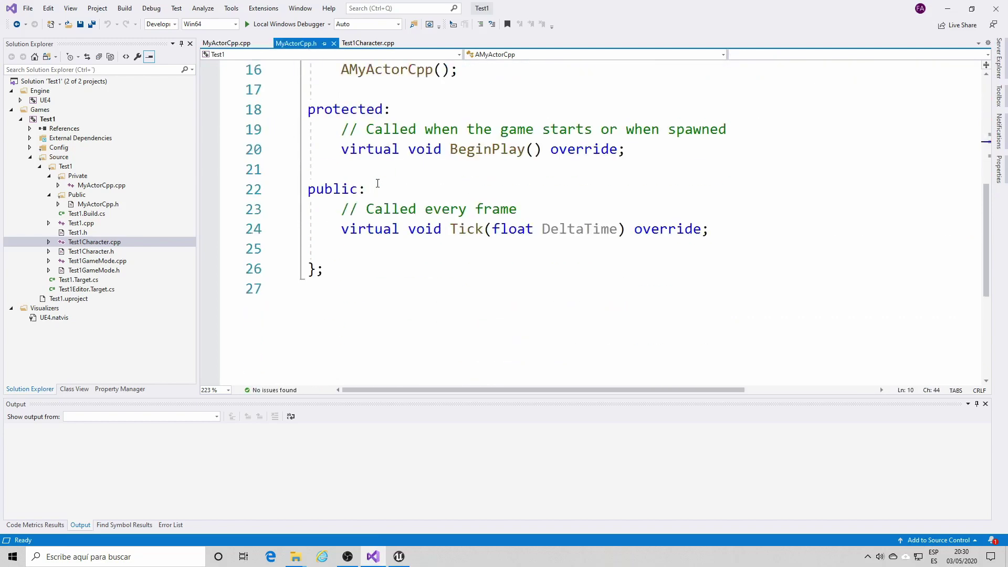
scroll(378, 183, "up", 2)
scroll(377, 183, "up", 2)
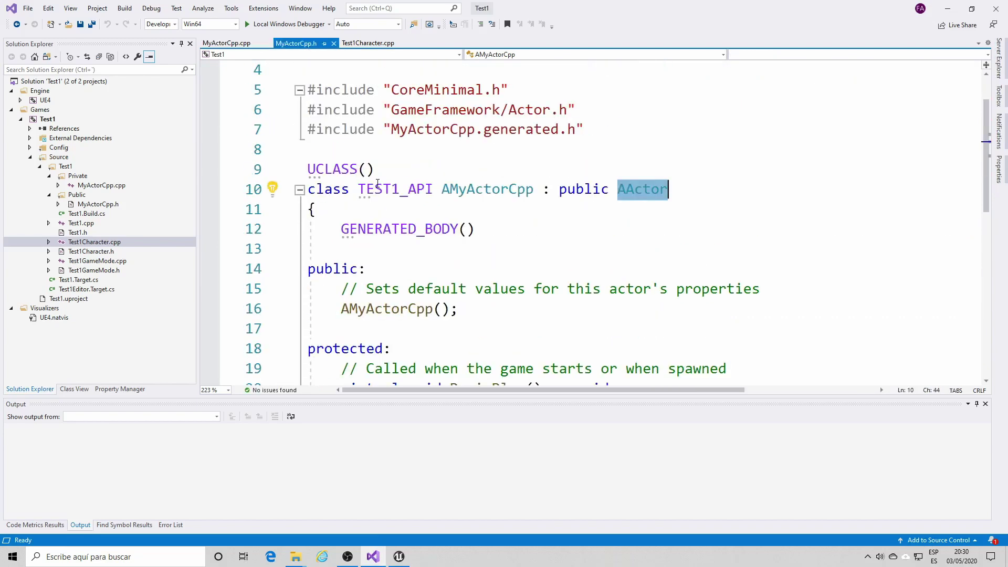
left_click(216, 44)
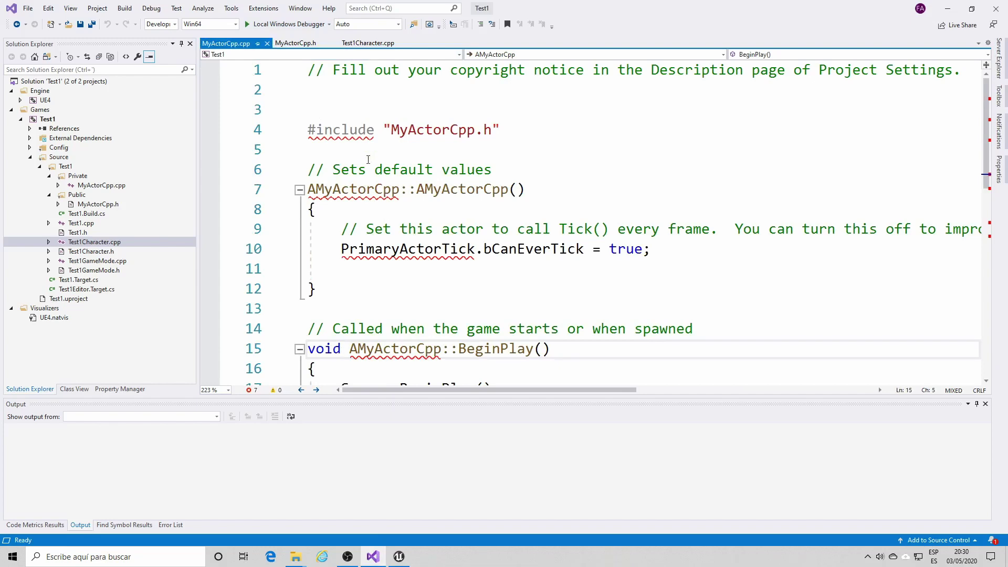
scroll(376, 214, "down", 1)
scroll(376, 213, "down", 3)
scroll(378, 220, "down", 1)
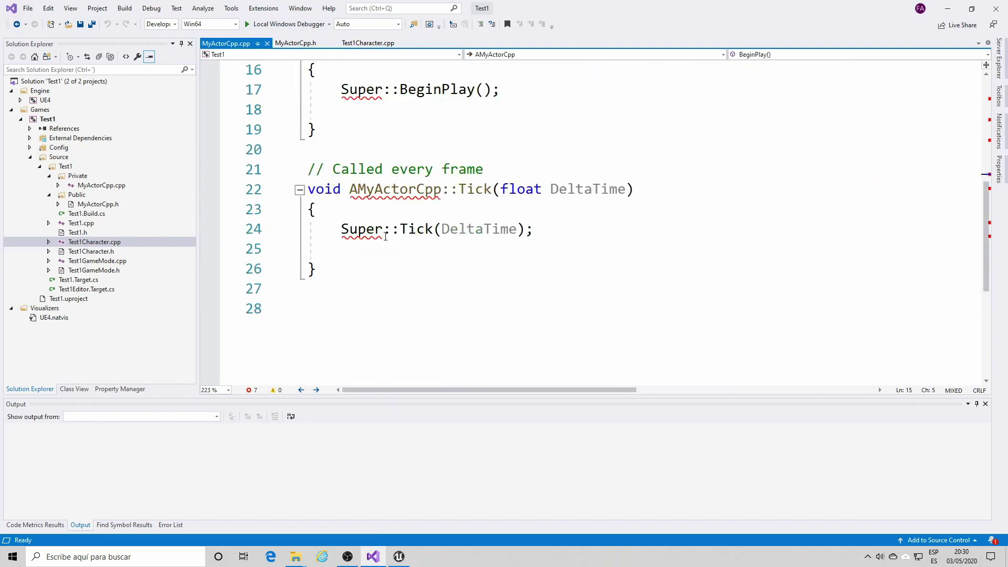
scroll(385, 236, "up", 4)
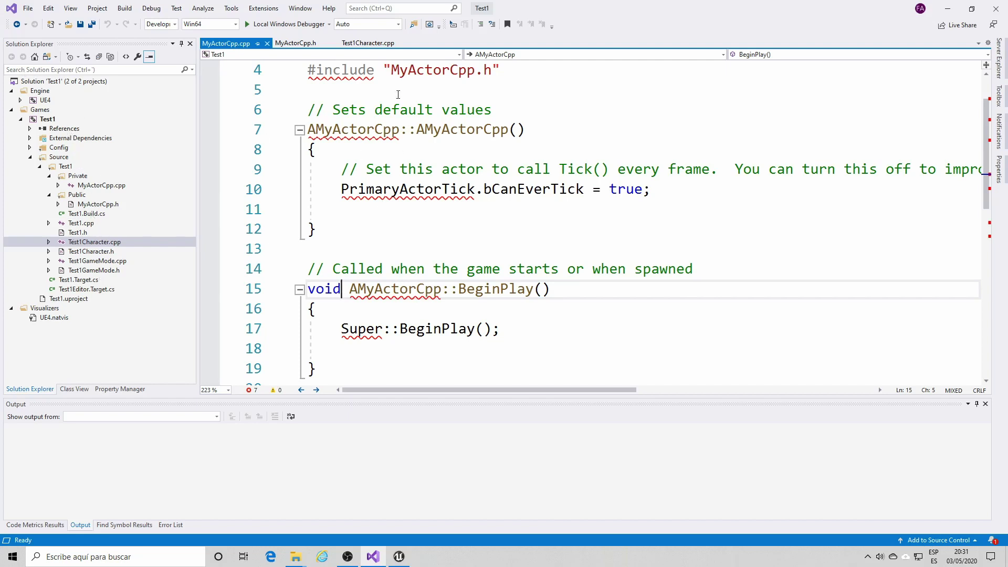
scroll(388, 279, "up", 1)
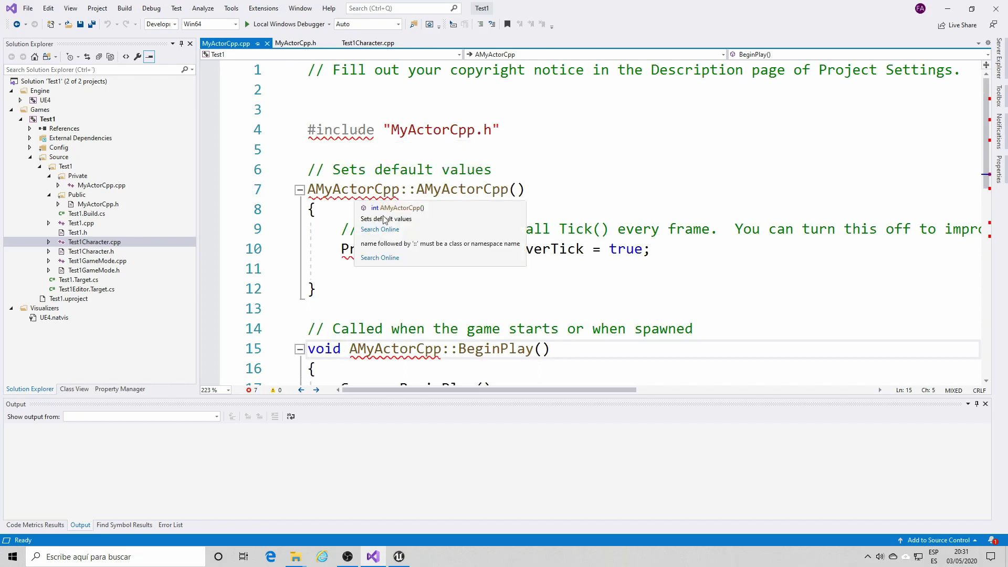
- Type the test word 'IntelliSense' on a new line after line 2, then delete it
left_click(402, 98)
key("Return")
type("I")
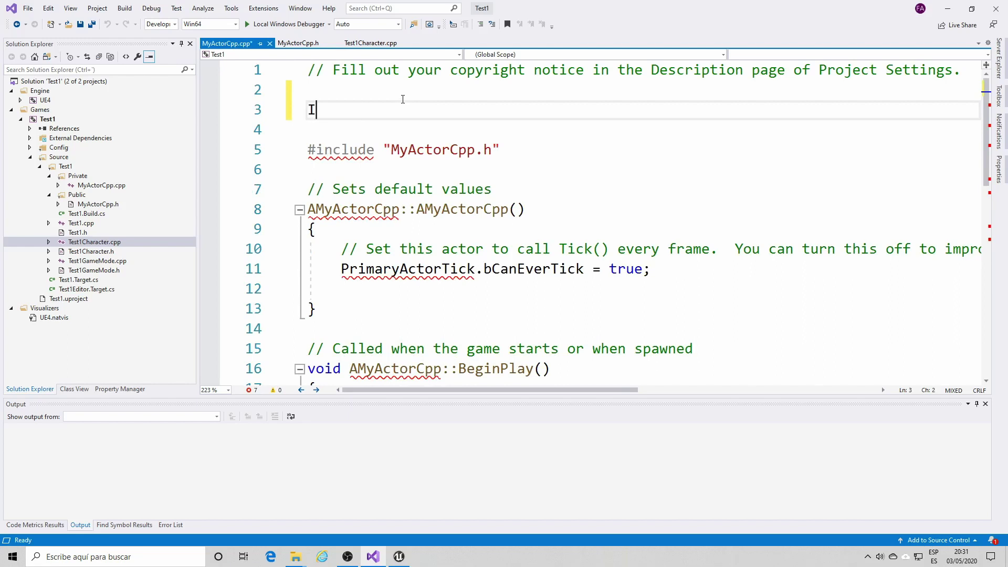
type("ntelliSens")
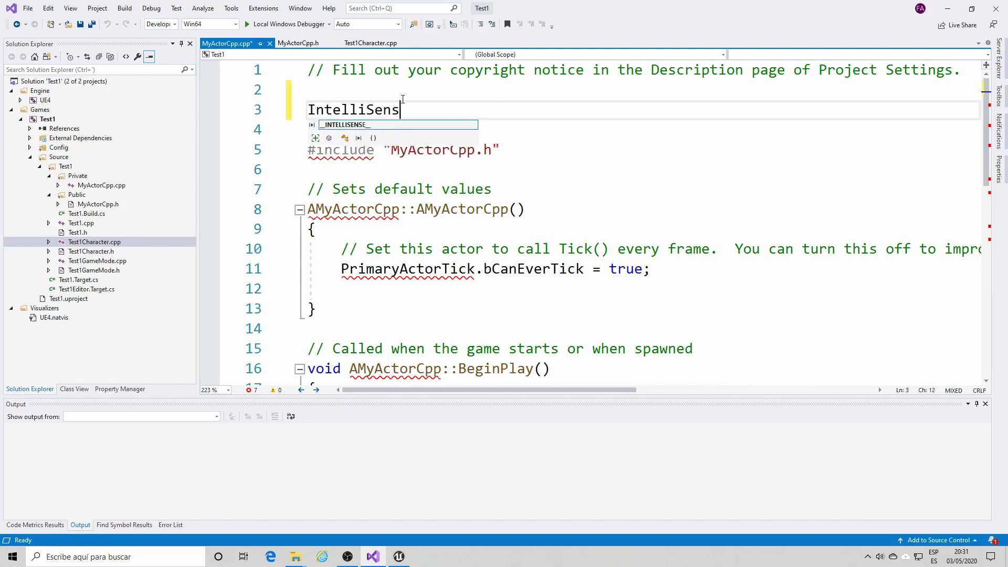
type("e")
key("shift+Home")
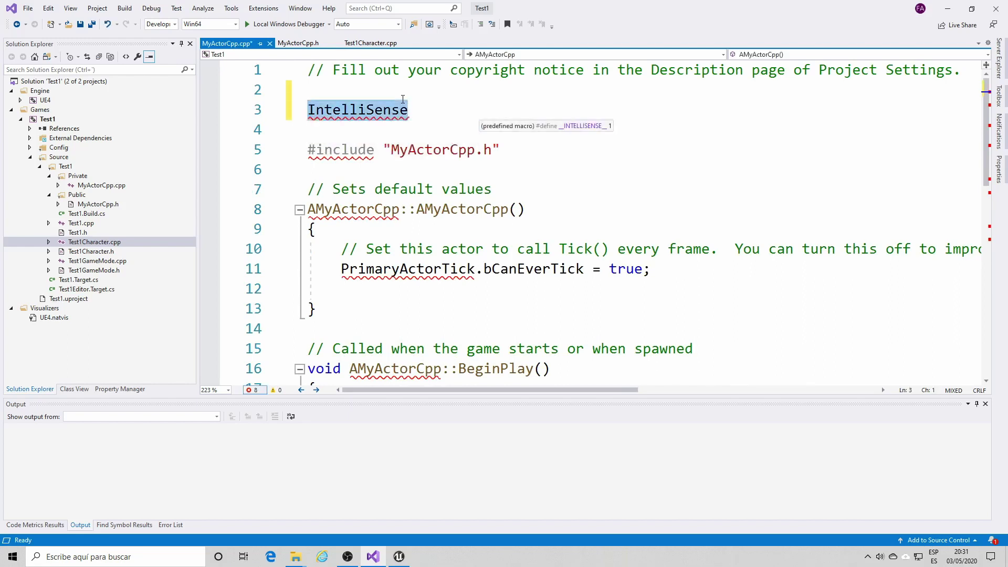
key("Delete")
key("Delete")
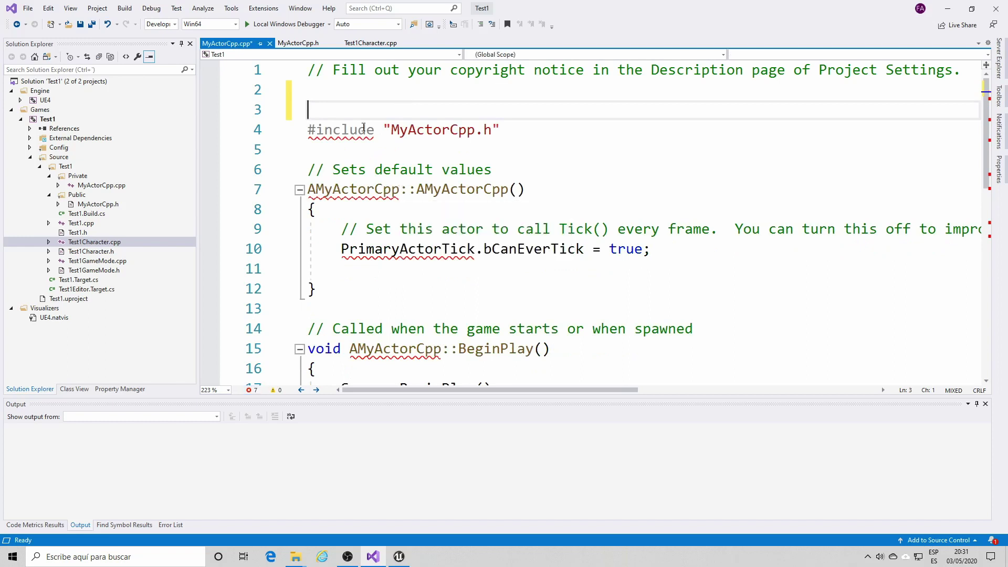
- Scroll through the unchanged MyActorCpp.cpp code and save it with Ctrl+S
mouse_move(376, 192)
scroll(479, 263, "down", 1)
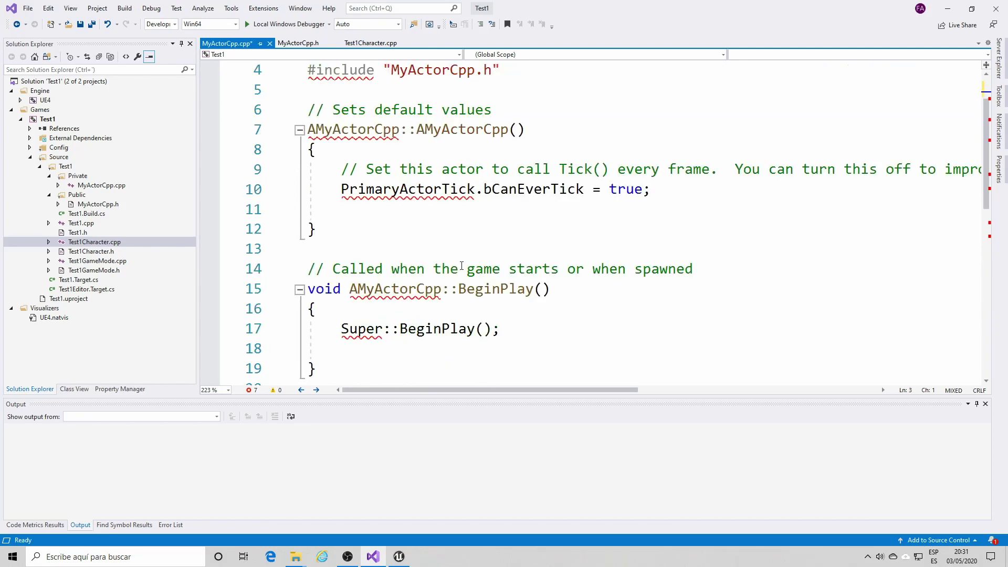
scroll(409, 240, "up", 1)
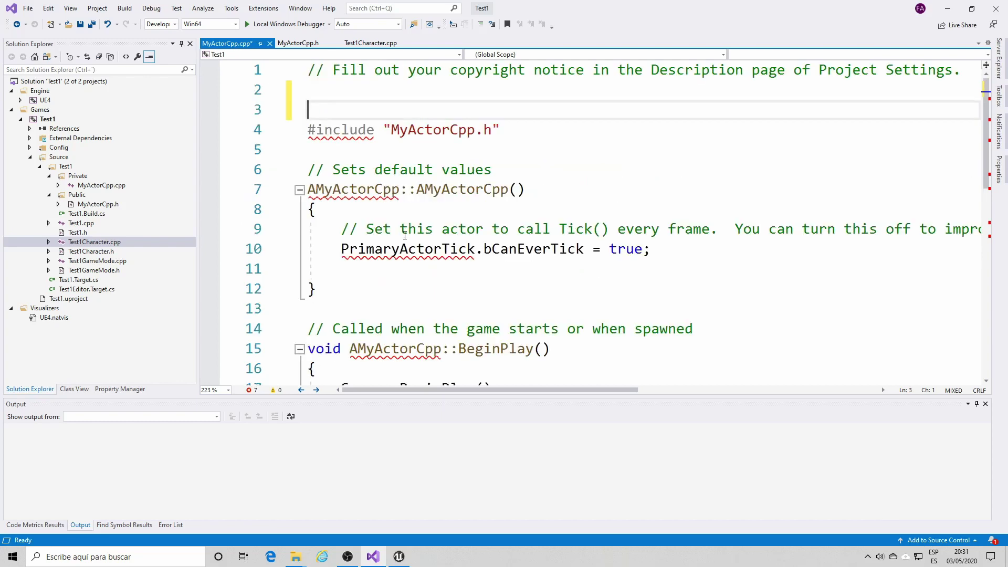
scroll(405, 235, "down", 1)
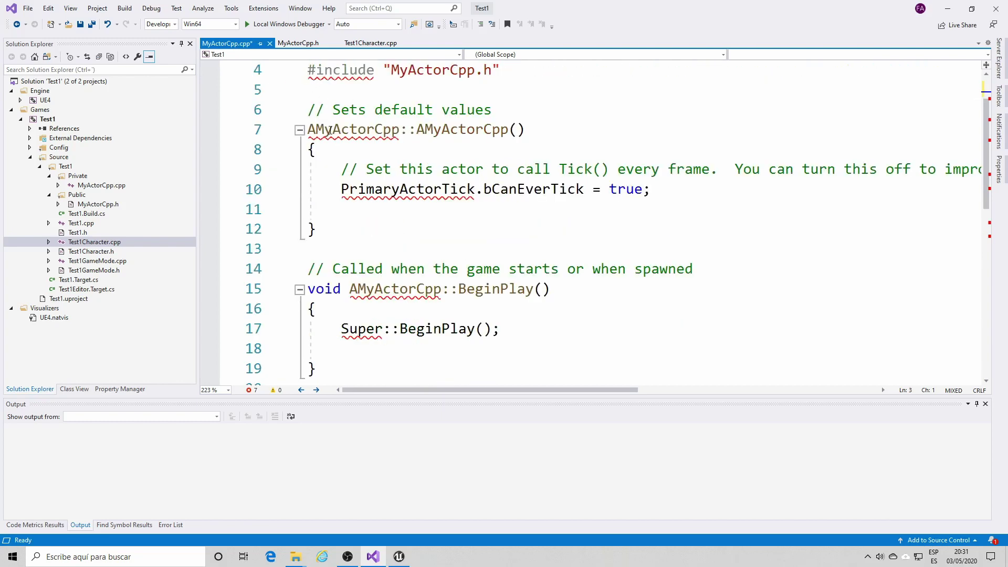
scroll(416, 315, "down", 2)
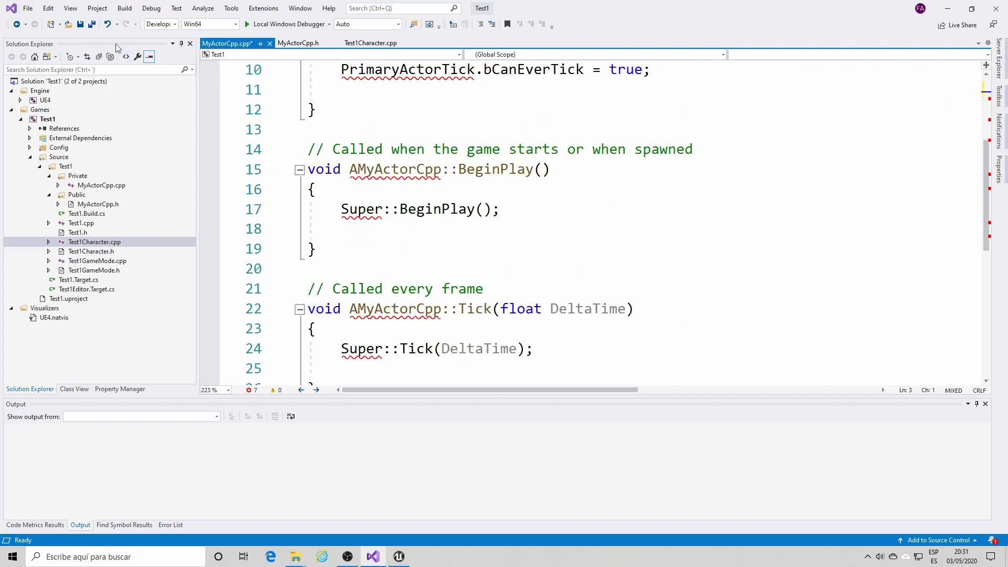
key("ctrl+s")
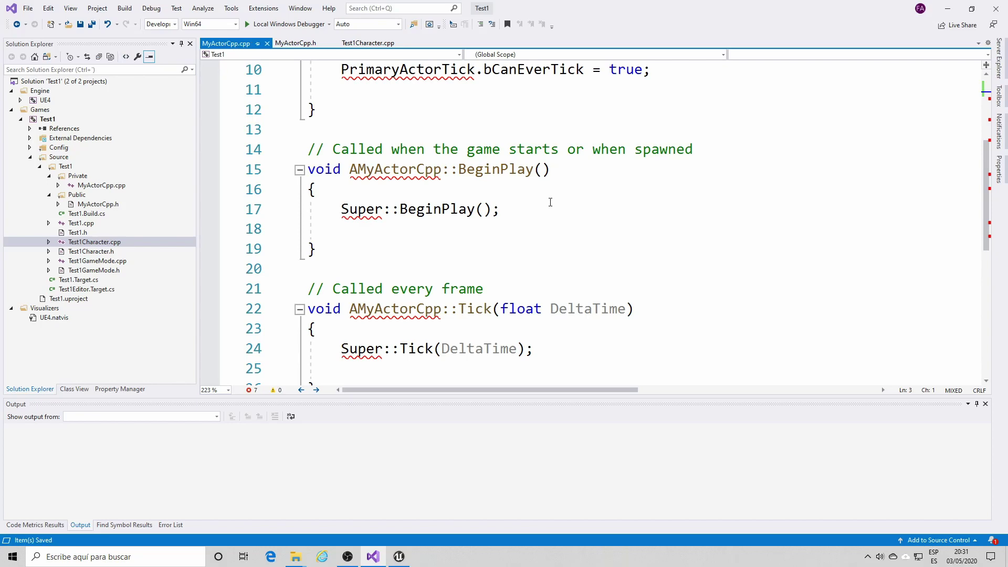
scroll(493, 139, "up", 2)
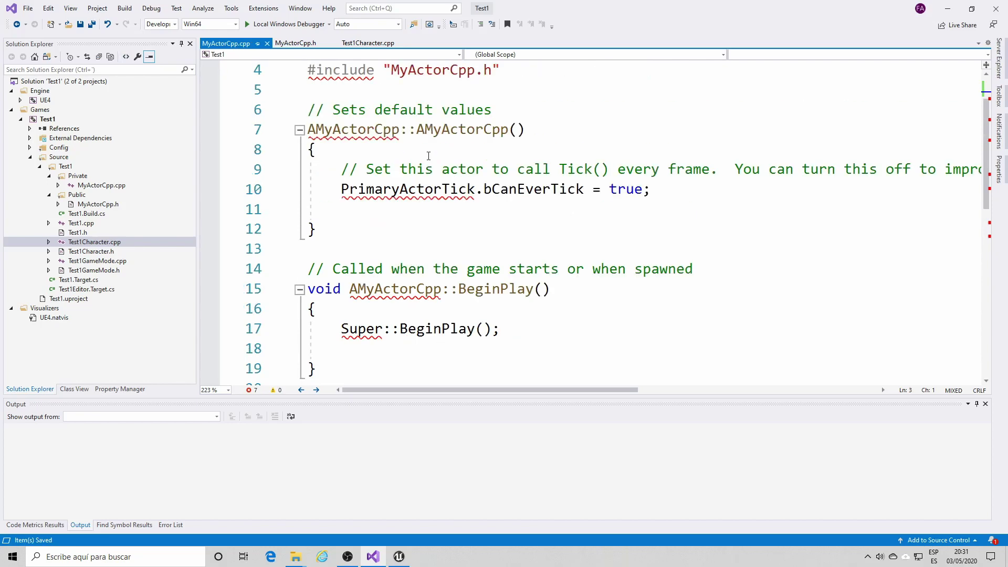
- Close the Unreal editor and keep the MyActorBP and ThirdPersonExampleMap changes with Save Selected
scroll(429, 156, "down", 1)
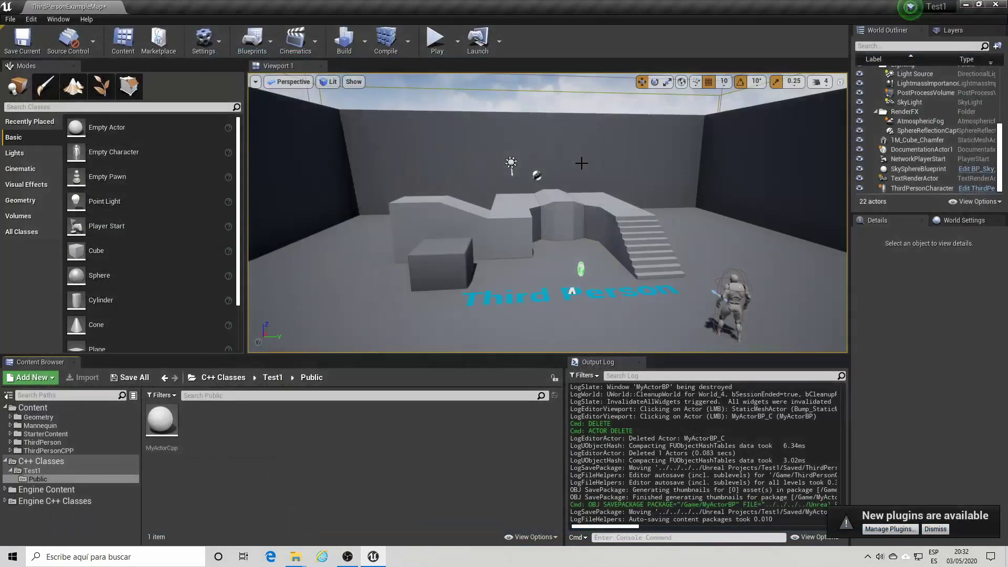
left_click(991, 9)
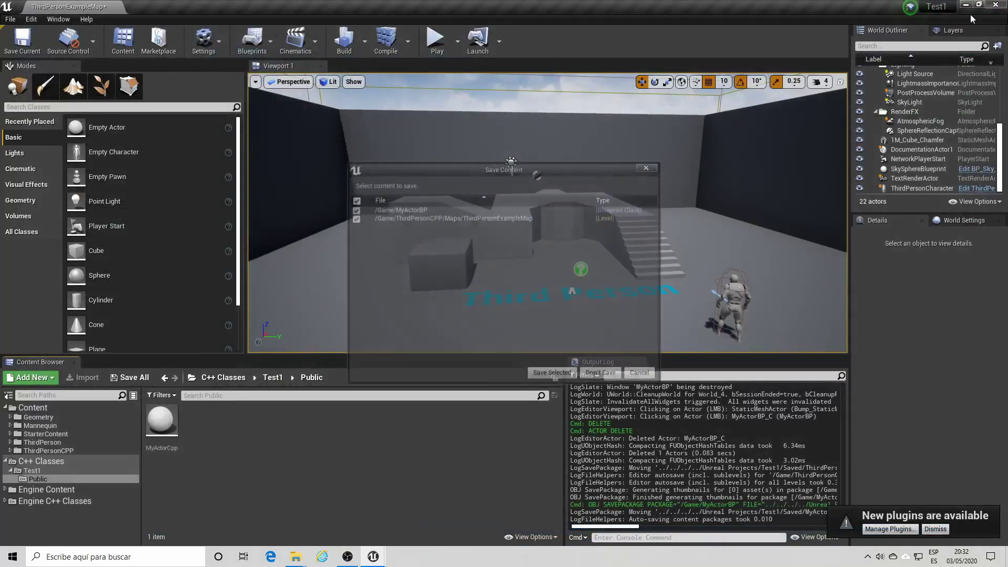
left_click(541, 375)
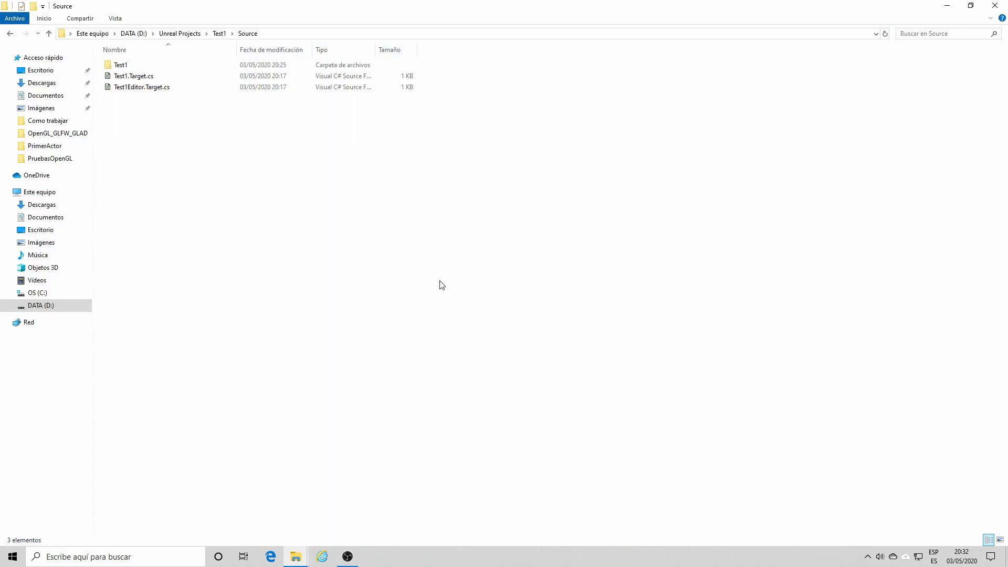
- Delete all seven items, starting with AssetRegistryCache, inside Test1's Intermediate folder
left_click(220, 34)
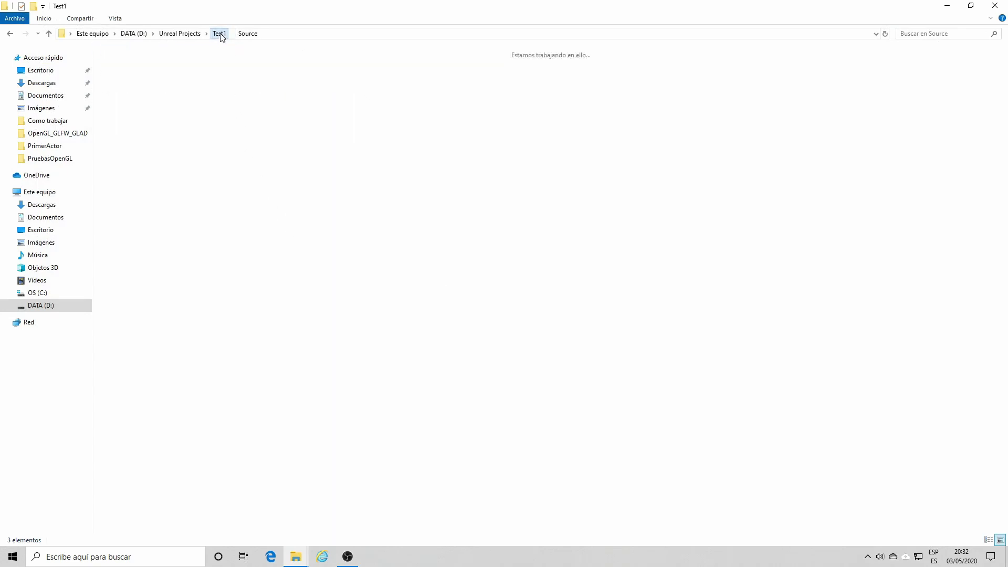
left_click(594, 94)
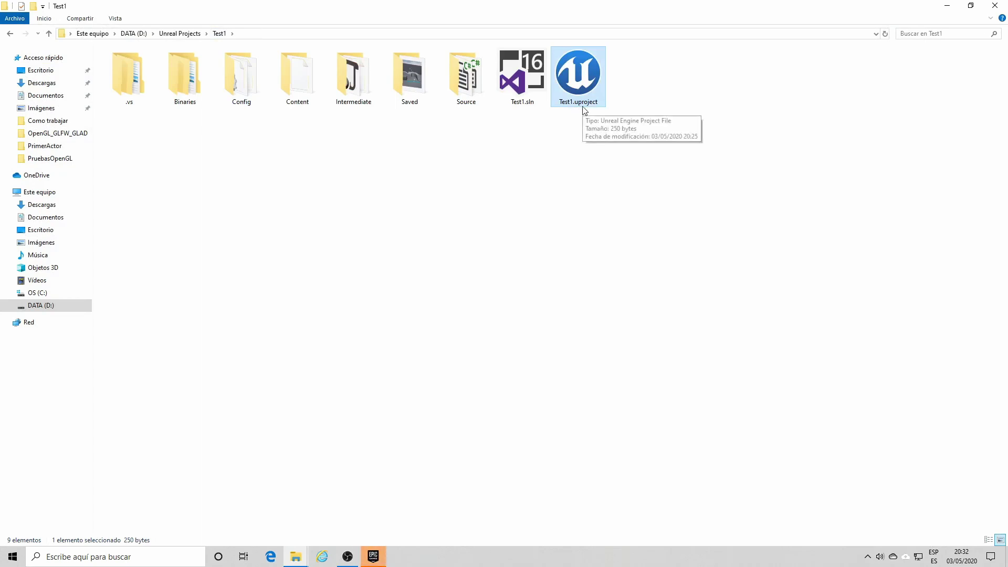
left_click(175, 81)
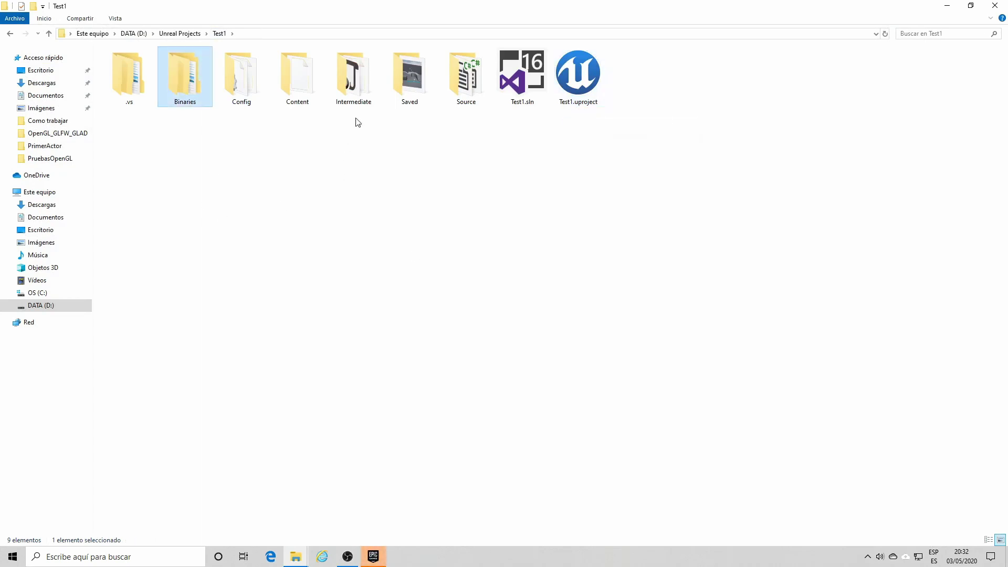
left_click(361, 90)
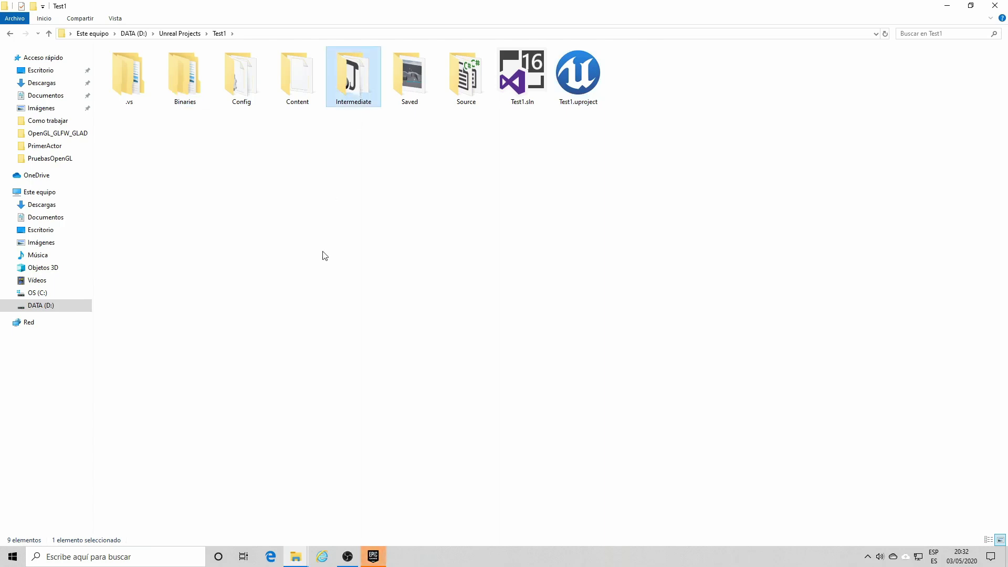
double_click(343, 88)
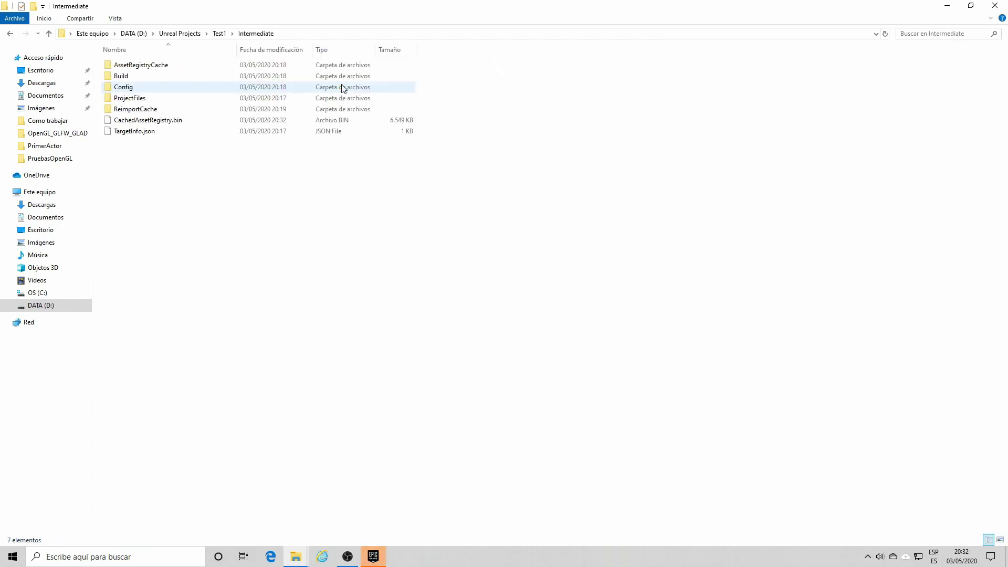
left_click(157, 65)
left_click(147, 134, "shift")
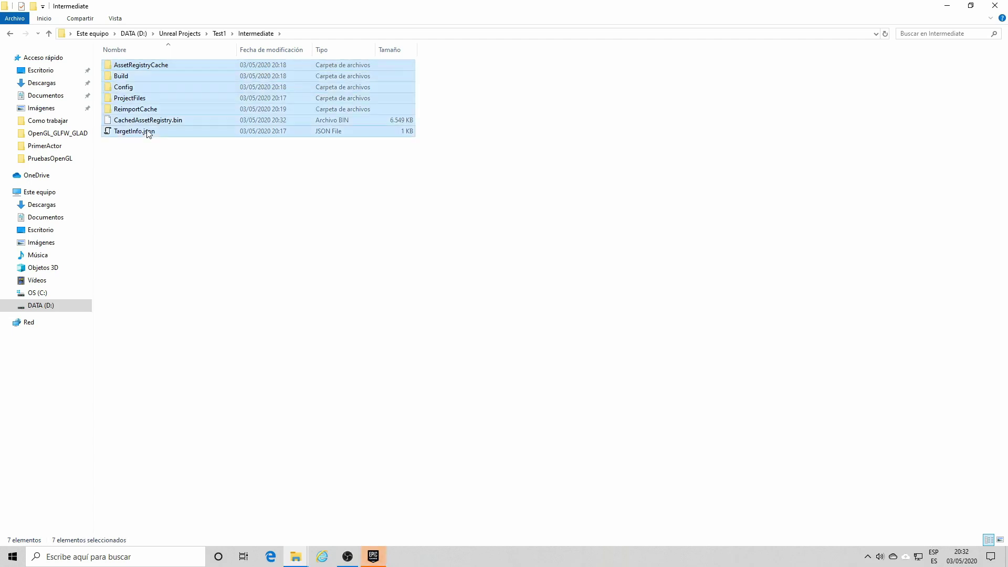
key("Delete")
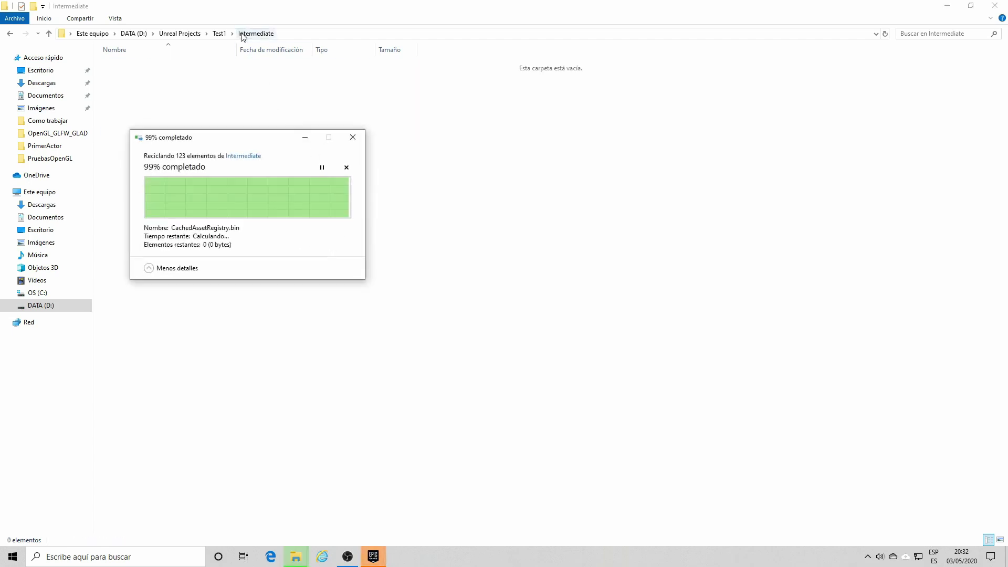
- Delete the Win64 folder inside Test1's Binaries folder
left_click(219, 34)
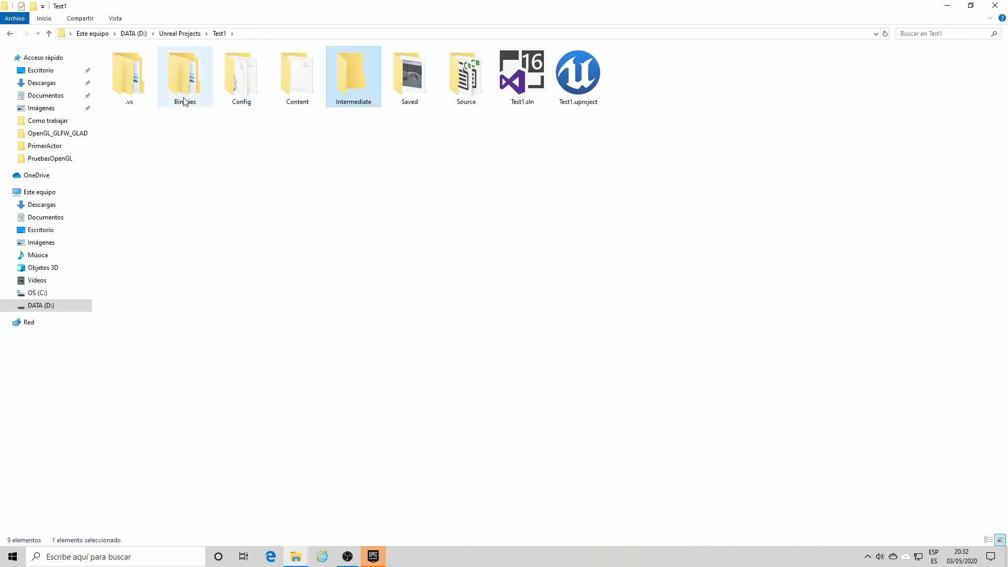
double_click(184, 89)
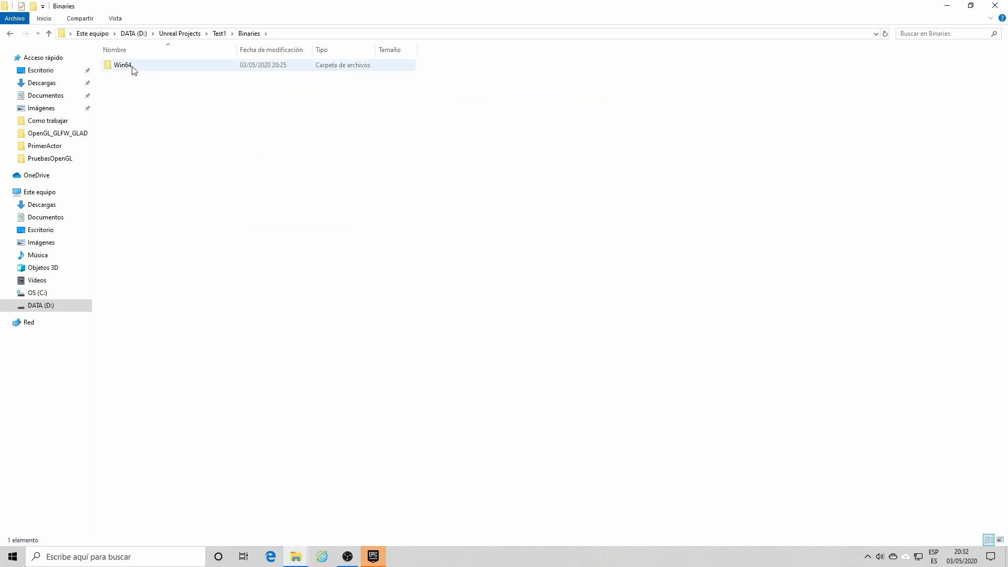
left_click(131, 67)
key("Delete")
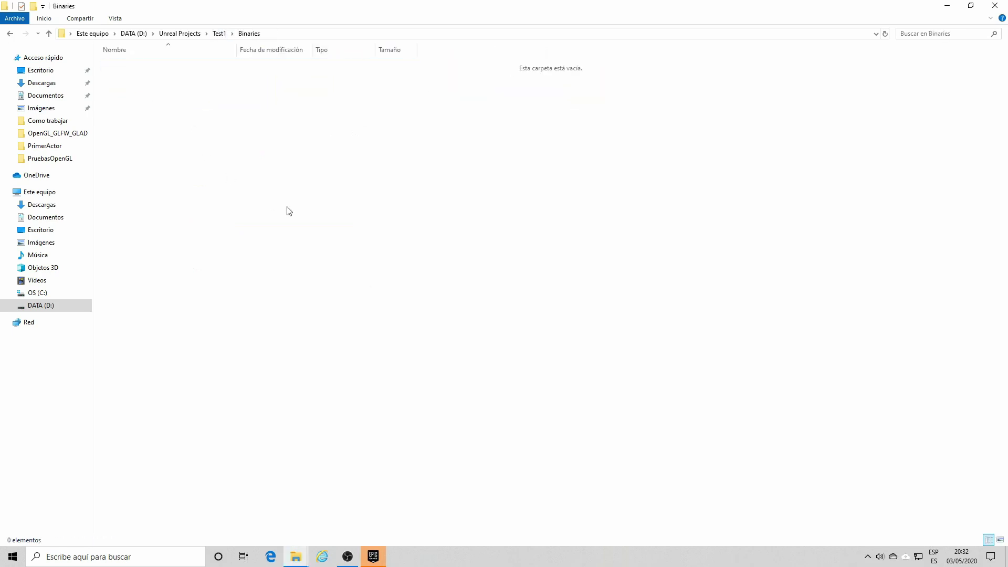
left_click(220, 33)
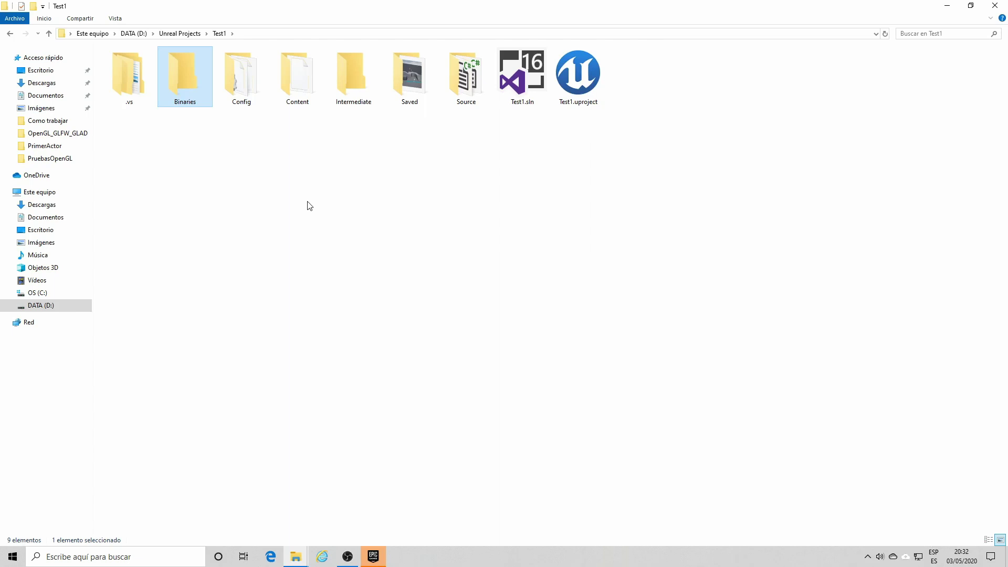
- Confirm Intermediate and Binaries are empty, then run Generate Visual Studio project files on Test1.uproject
double_click(343, 67)
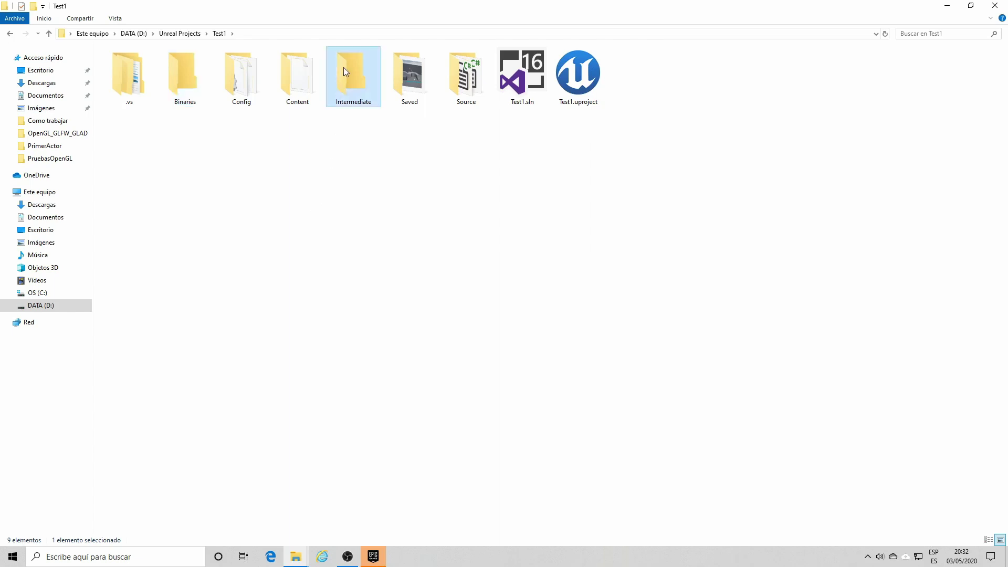
left_click(219, 33)
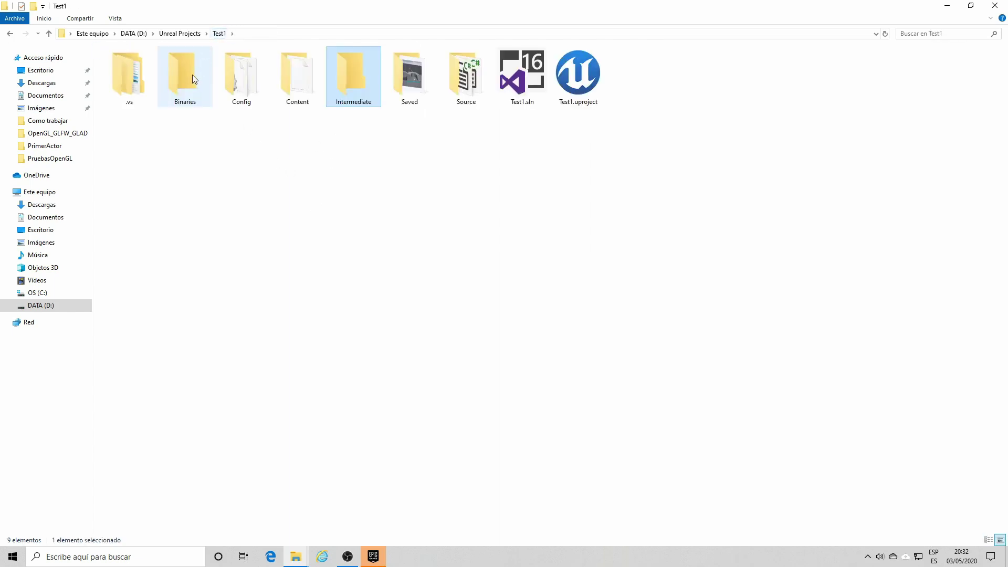
double_click(192, 74)
left_click(219, 33)
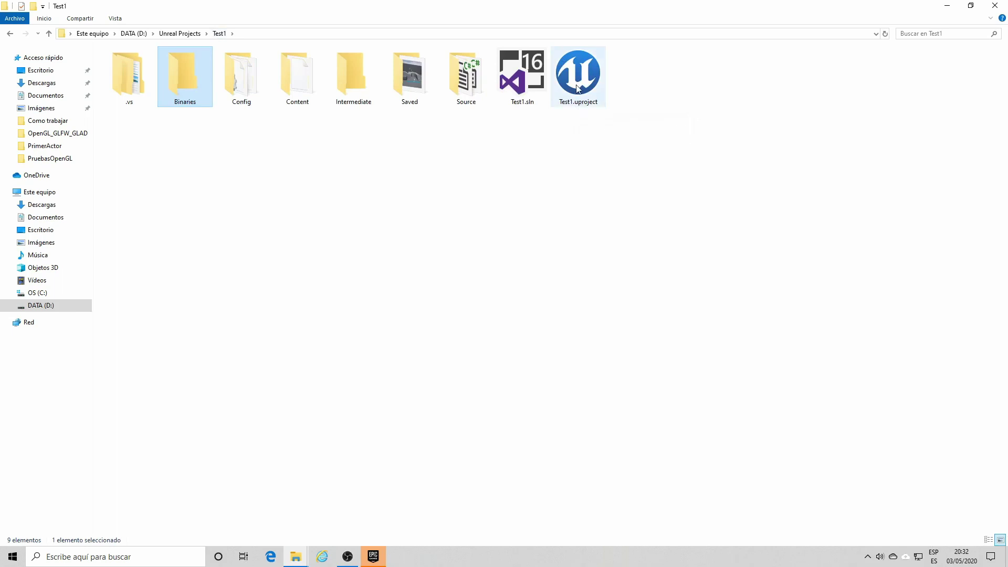
right_click(577, 84)
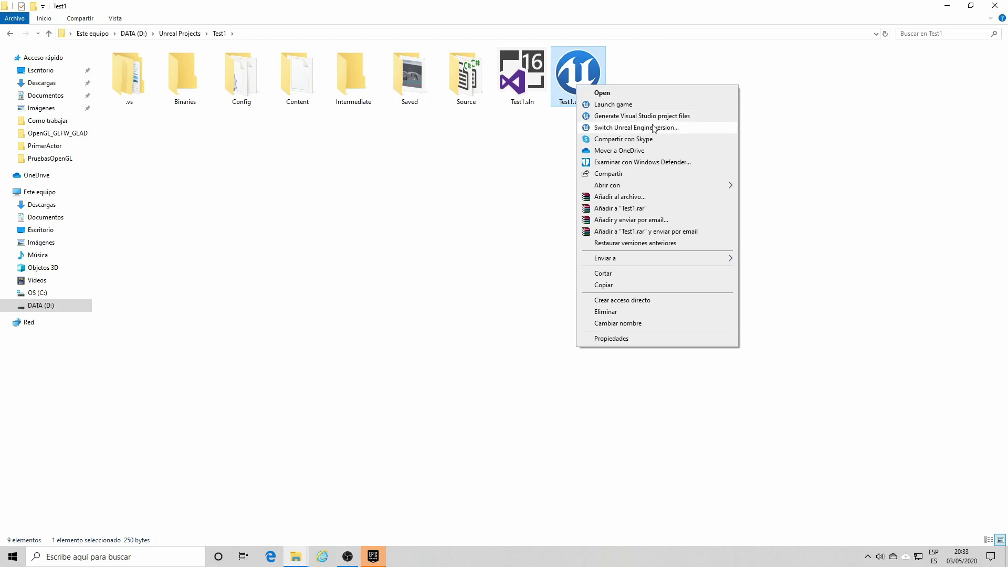
left_click(675, 117)
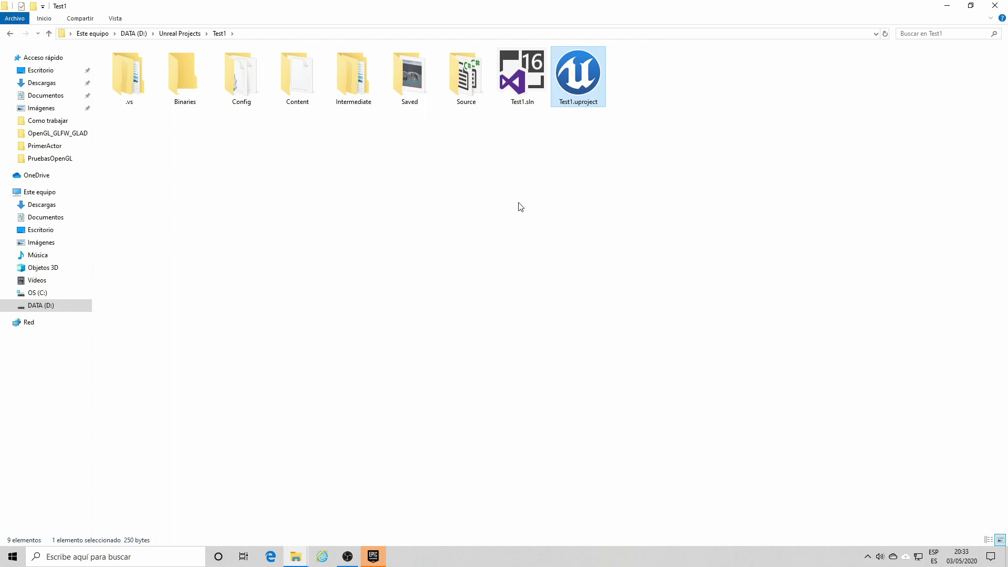
double_click(365, 88)
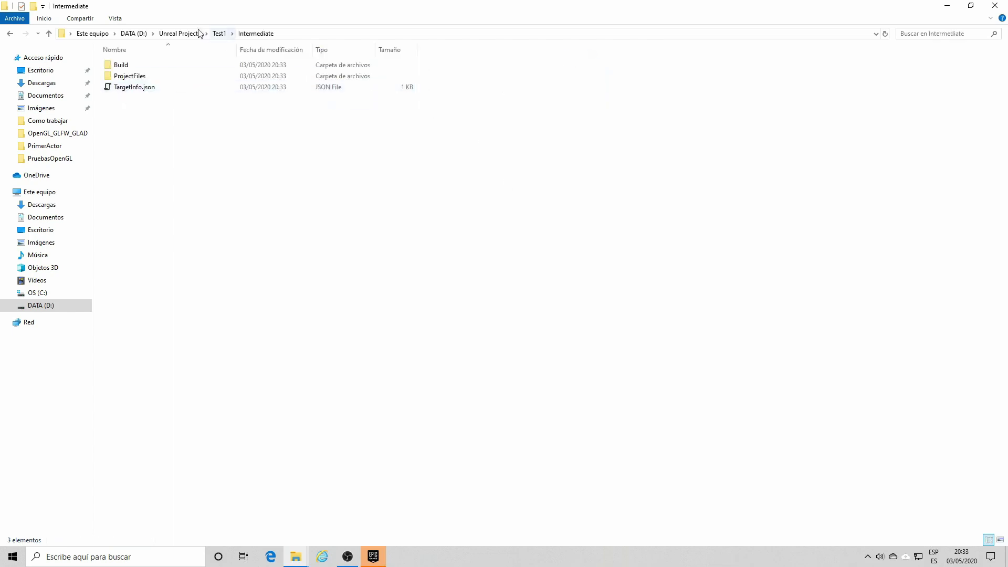
left_click(215, 35)
double_click(187, 71)
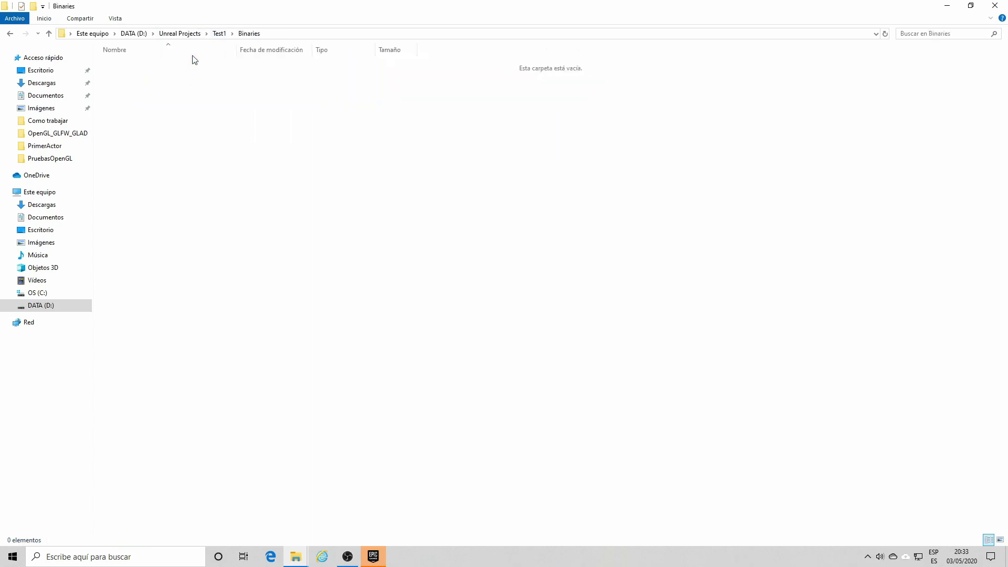
left_click(219, 35)
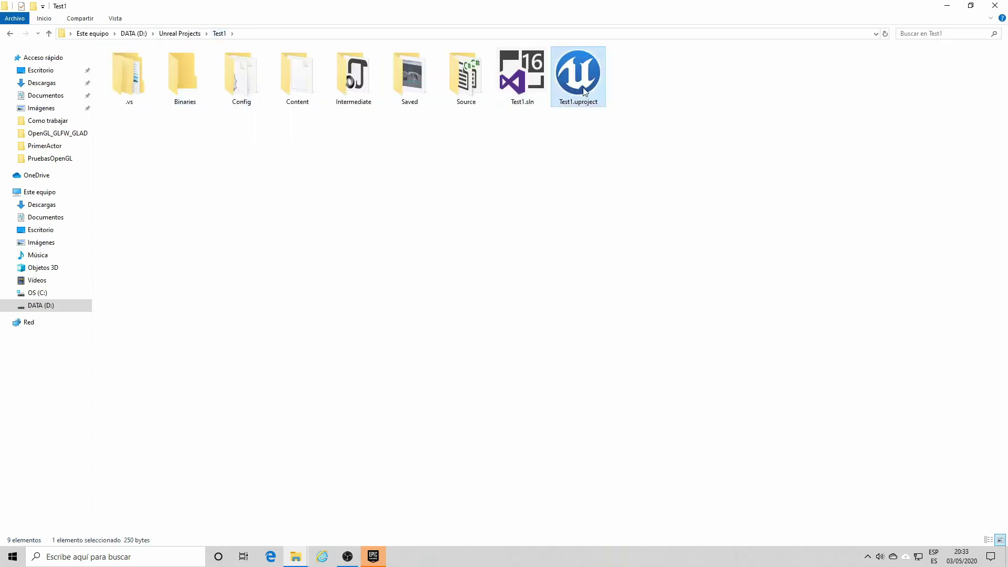
right_click(604, 93)
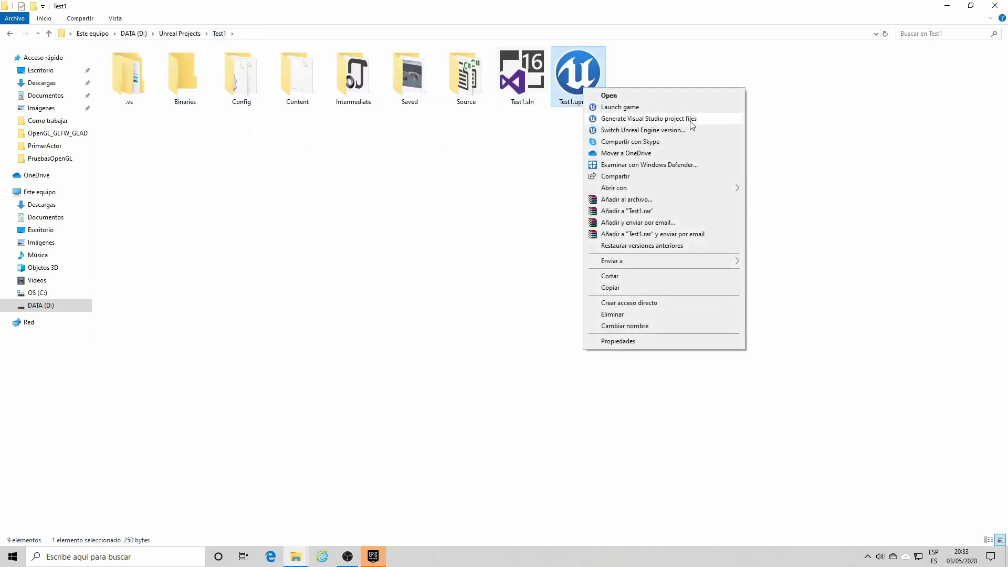
left_click(481, 196)
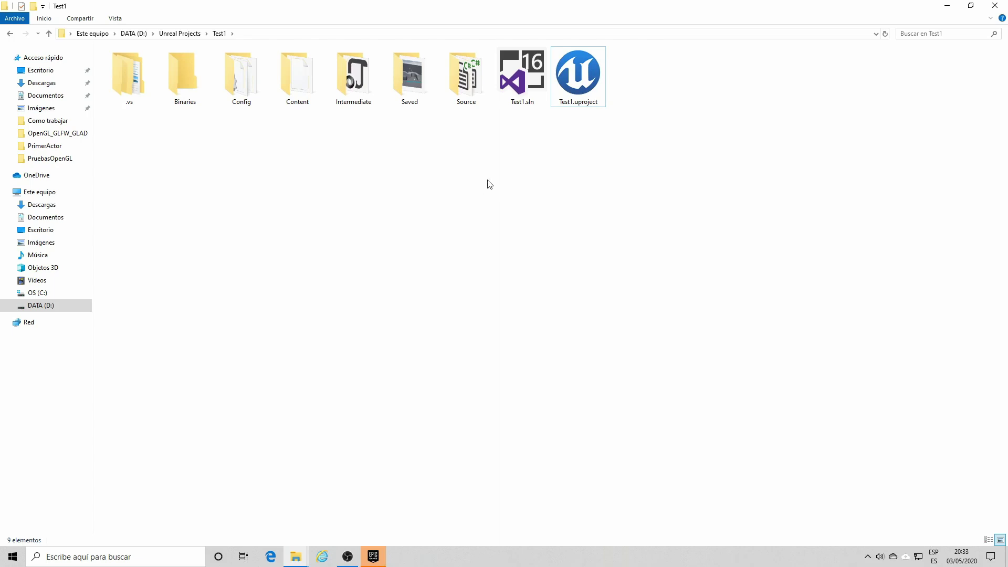
- Launch Test1.uproject and answer Sí to rebuild the missing Test1 module
double_click(588, 81)
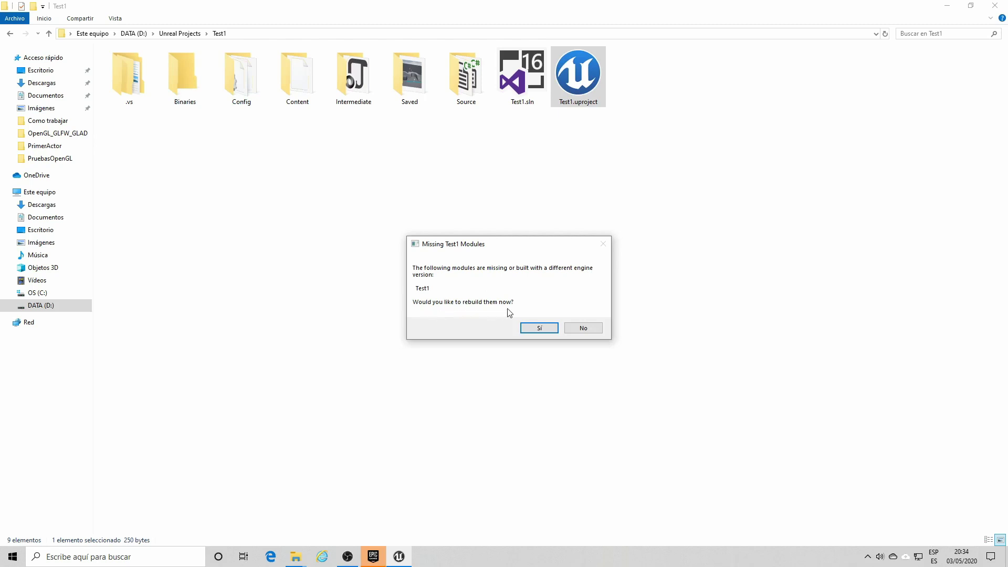
left_click(539, 330)
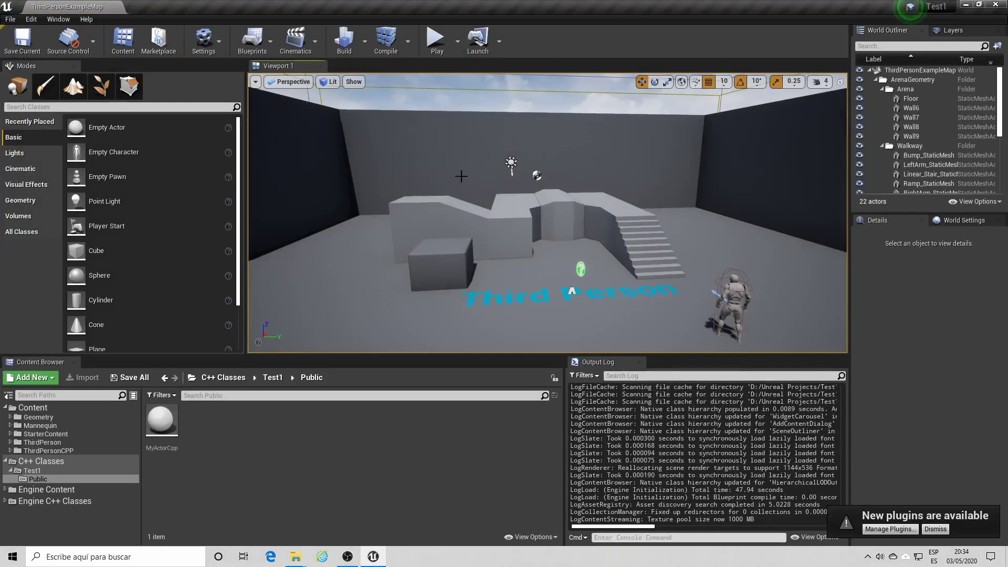
- Browse the Content Browser to C++ Classes > Public, where MyActorCpp is listed
left_click_drag(461, 176, 452, 176)
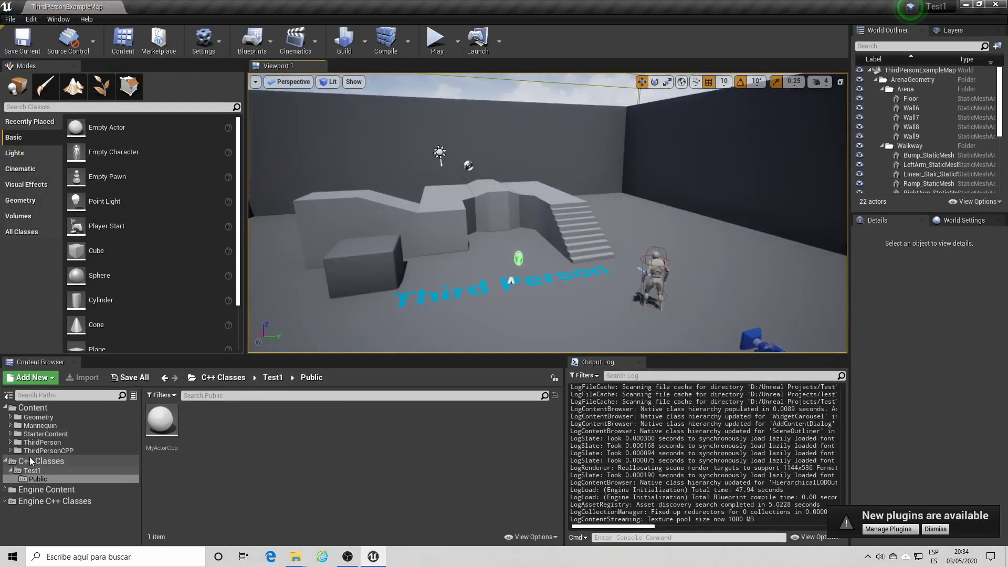
left_click(31, 461)
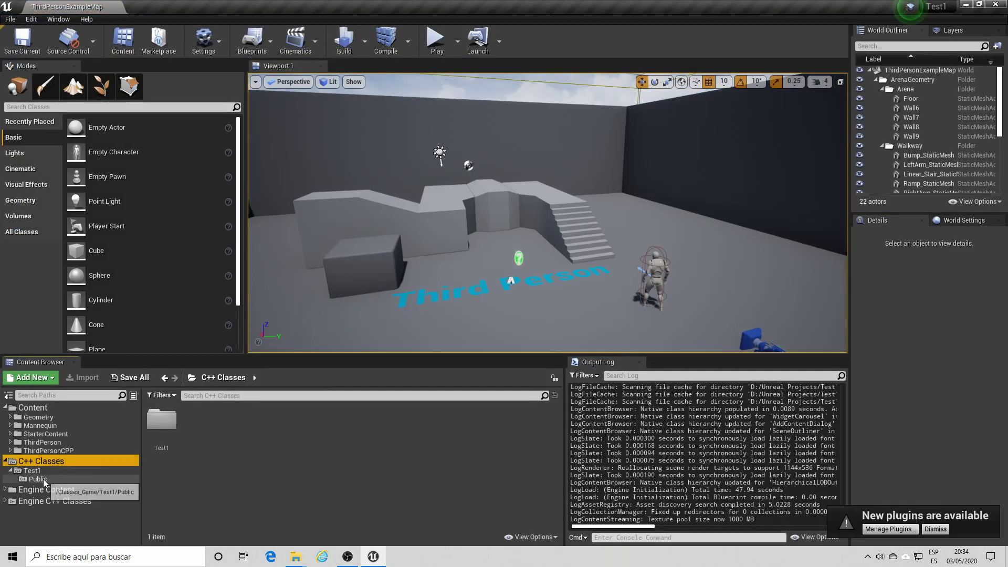
left_click(44, 479)
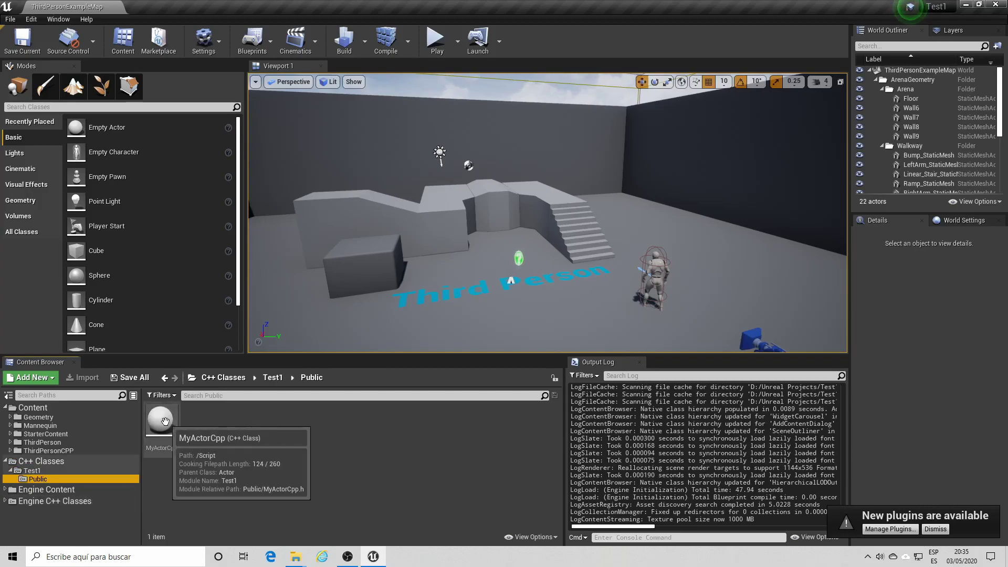
- Open MyActorCpp in Visual Studio and look through the MyActorCpp.h header
double_click(164, 422)
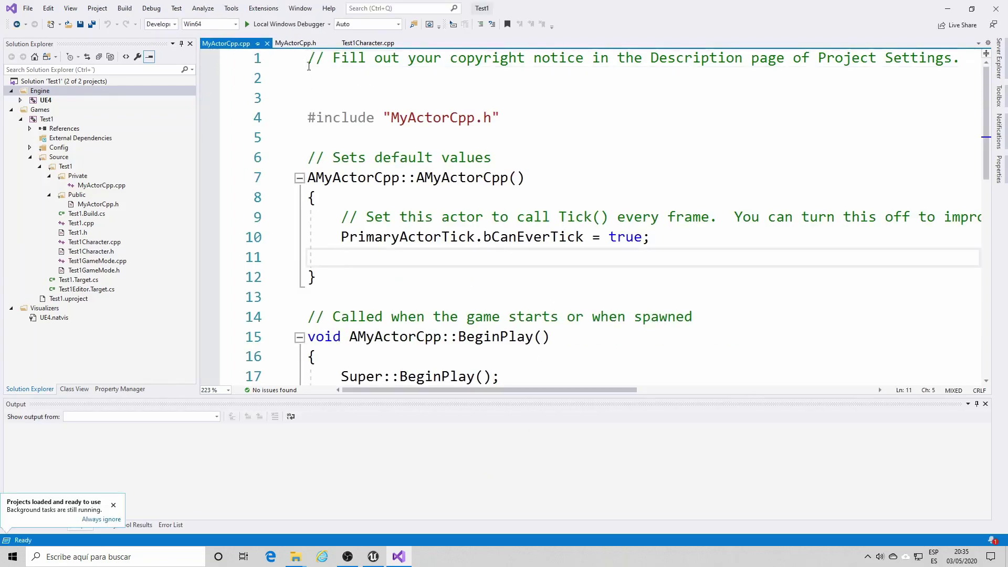
key("ctrl+k")
key("ctrl+o")
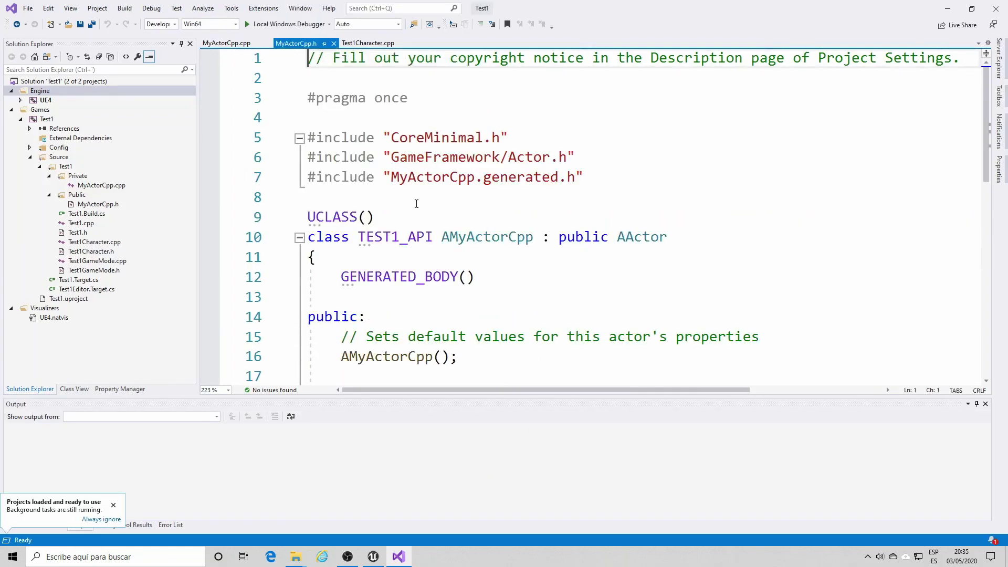
scroll(417, 204, "down", 2)
scroll(417, 204, "down", 1)
scroll(416, 204, "up", 3)
- Scroll through MyActorCpp.cpp's unchanged constructor, then return to the Unreal editor
left_click(226, 45)
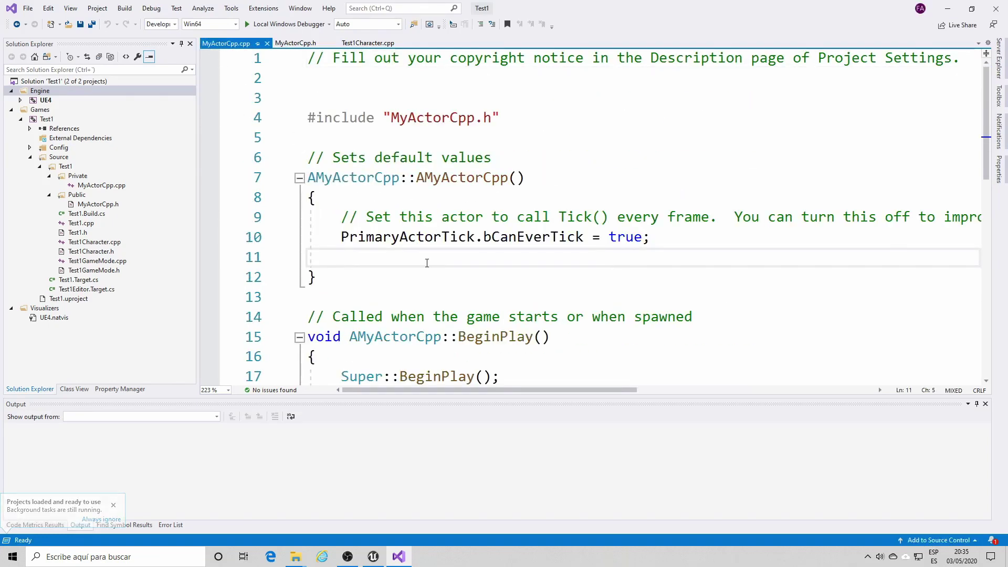
scroll(427, 262, "down", 1)
scroll(427, 263, "down", 2)
scroll(426, 262, "down", 1)
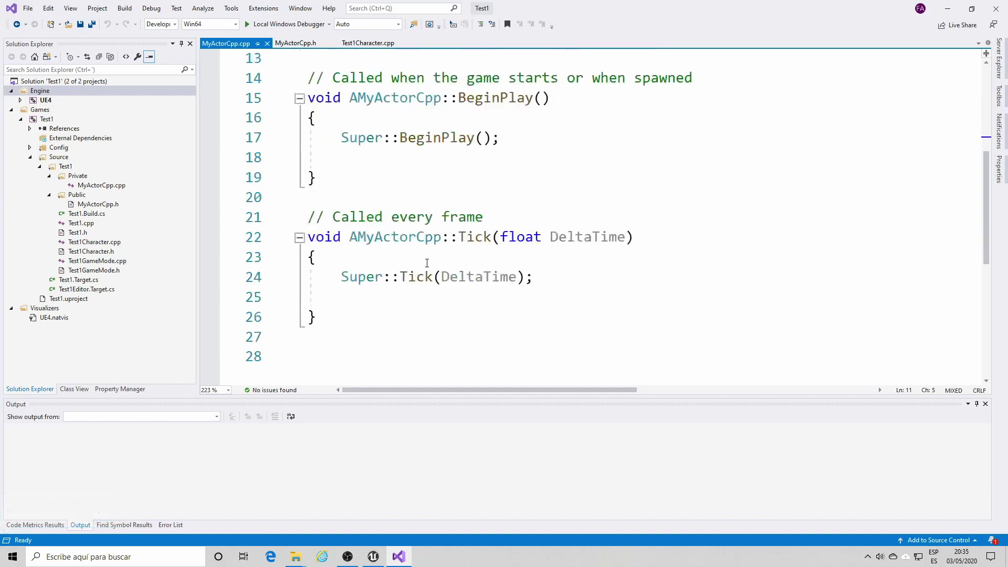
scroll(427, 262, "down", 3)
scroll(427, 263, "up", 5)
scroll(427, 262, "up", 2)
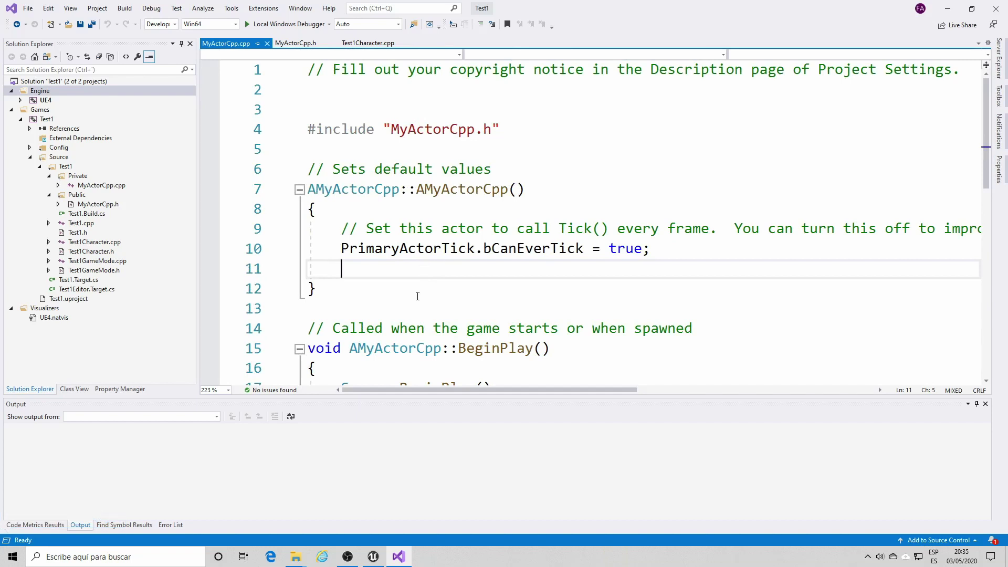
left_click(385, 557)
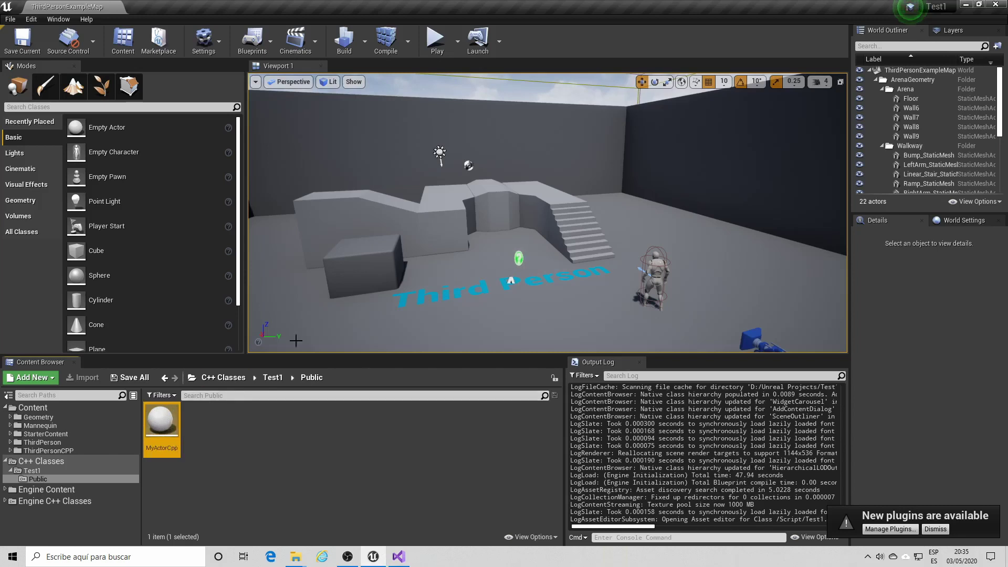
- Open MyActorBP from Content, check its still-unset StaticMesh component, and close the blueprint
left_click(32, 407)
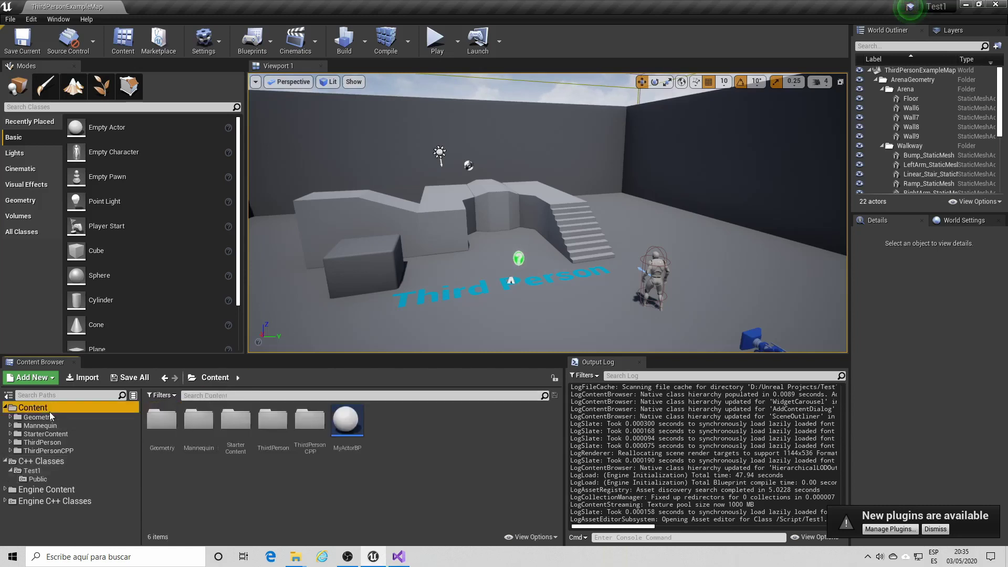
double_click(345, 432)
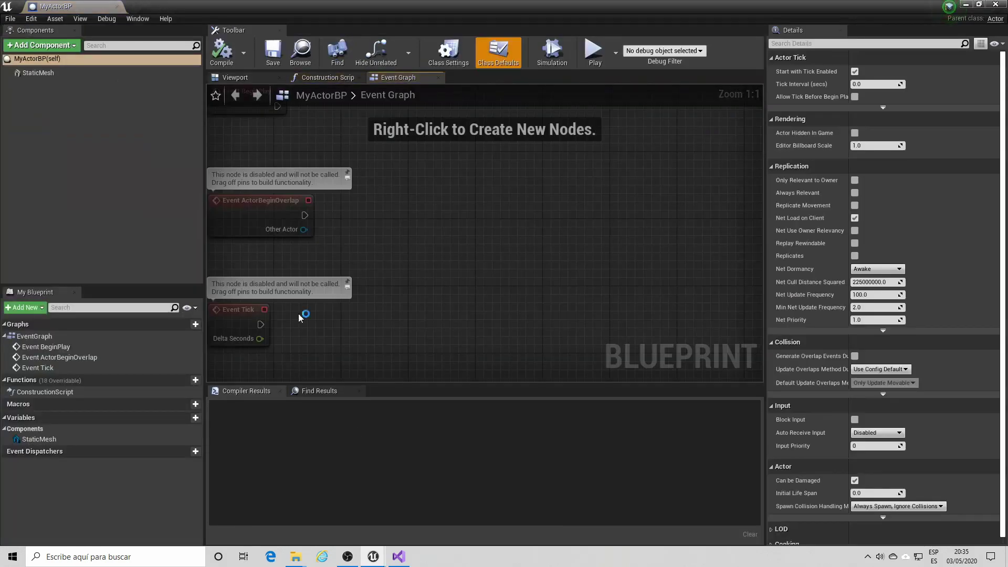
left_click(48, 74)
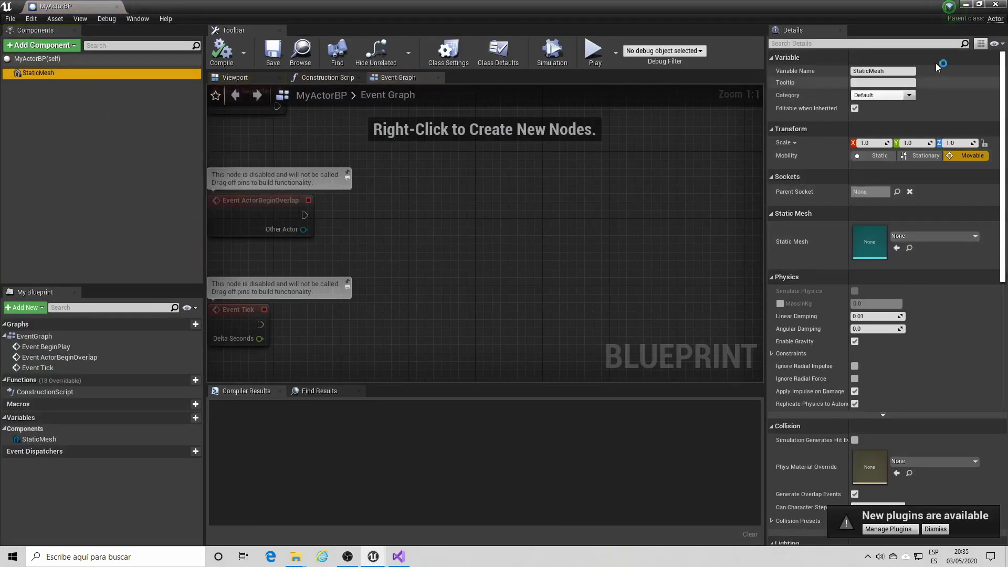
left_click(996, 4)
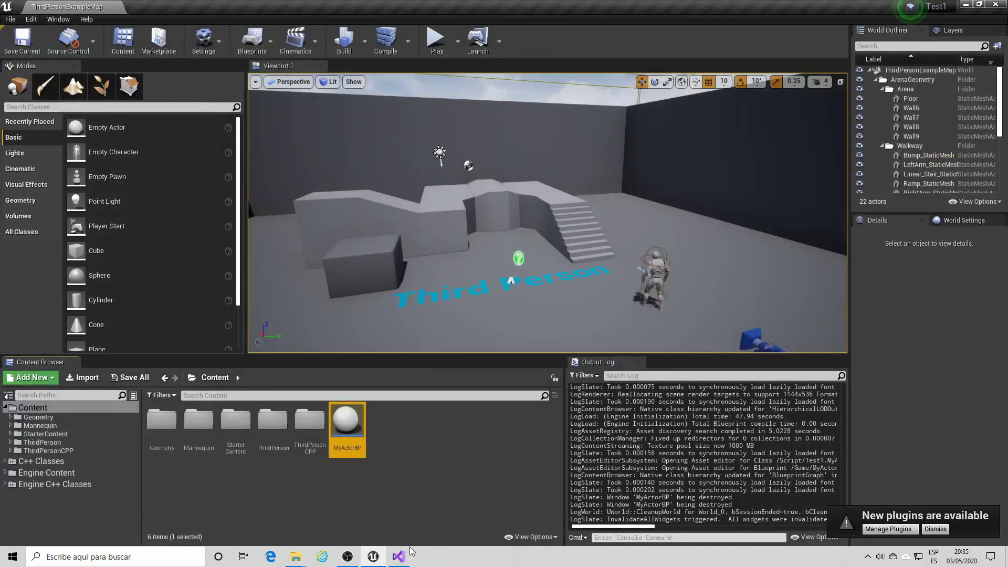
- View MyActorCpp.h in Visual Studio and select the AMyActorCpp class name
left_click(399, 560)
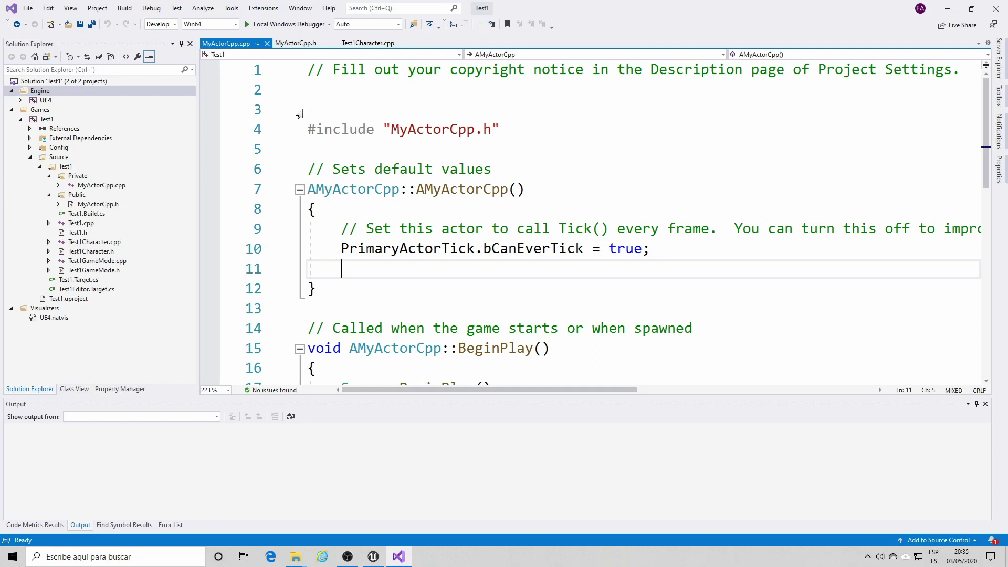
left_click(294, 43)
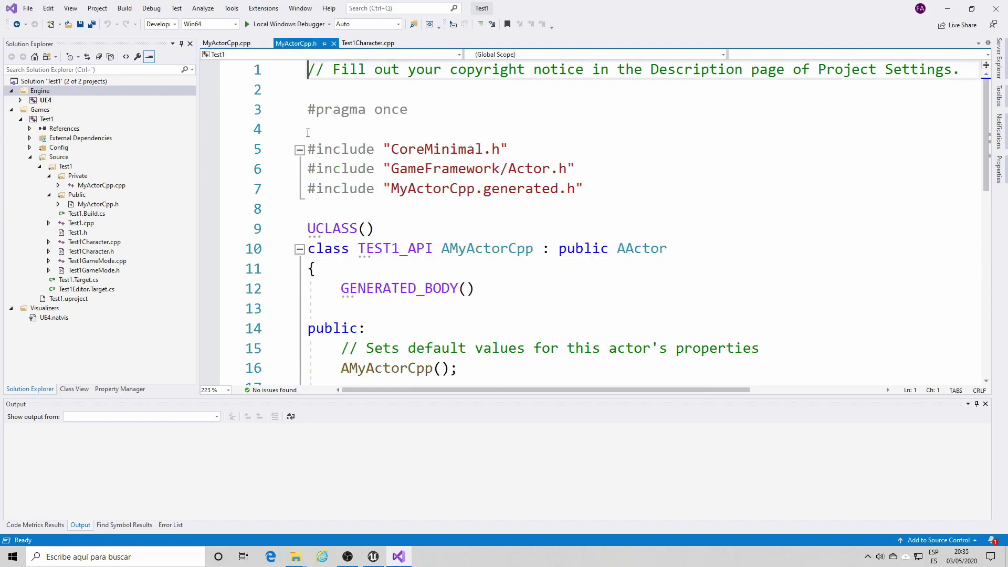
left_click_drag(442, 249, 536, 246)
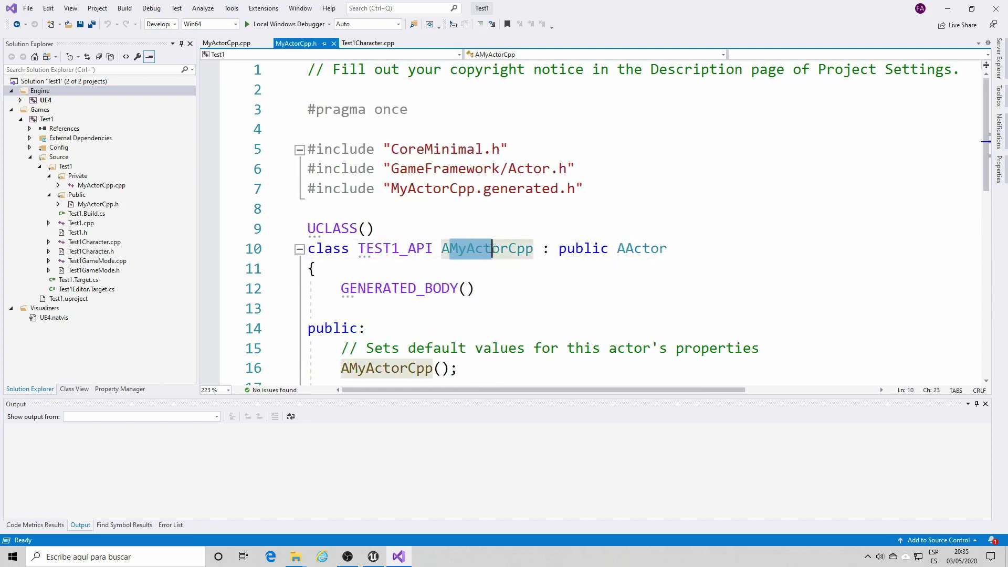
scroll(552, 305, "down", 2)
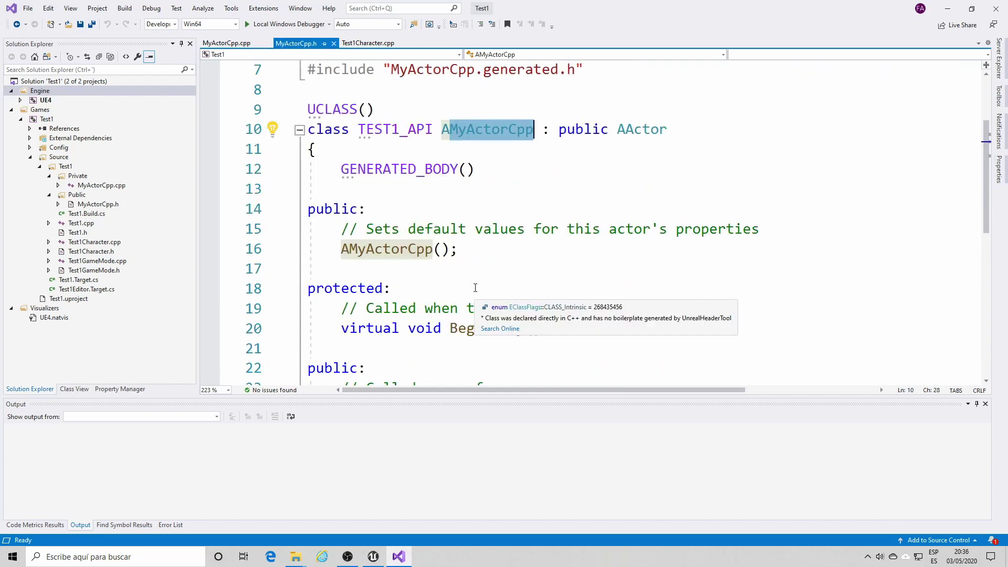
left_click(407, 341)
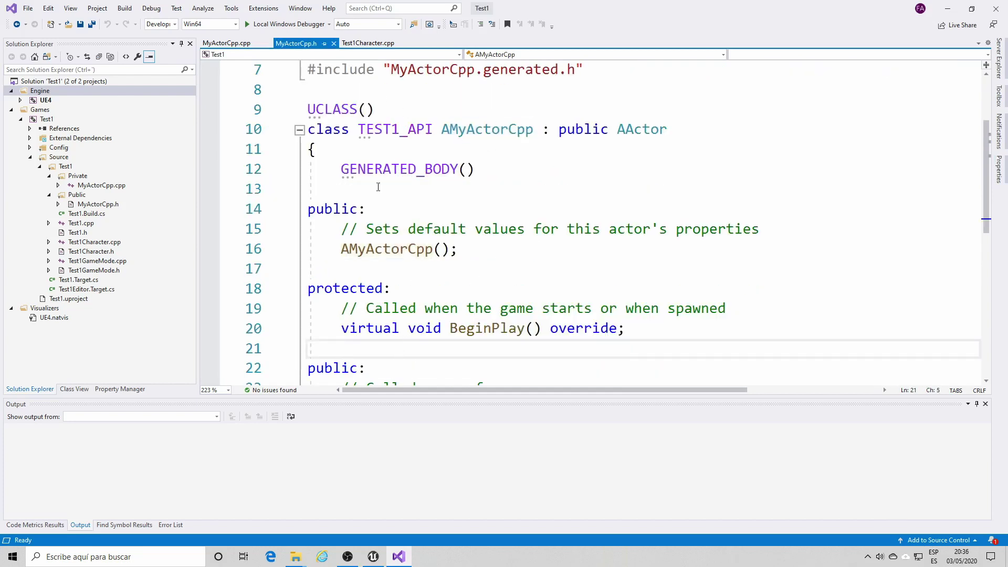
scroll(387, 321, "up", 2)
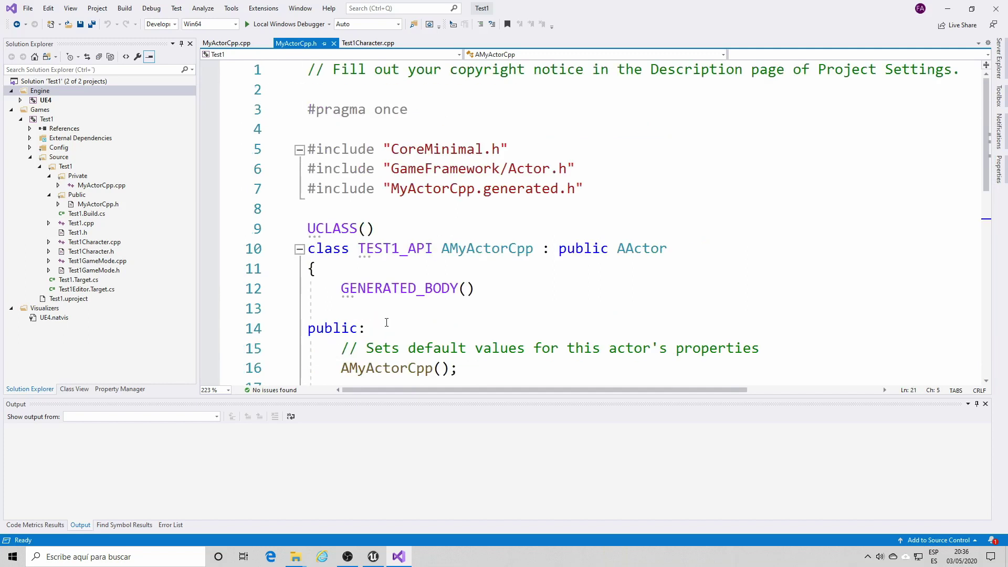
- Reopen MyActorCpp in Visual Studio from Unreal's C++ Classes > Test1 > Public folder
left_click(373, 557)
left_click(42, 461)
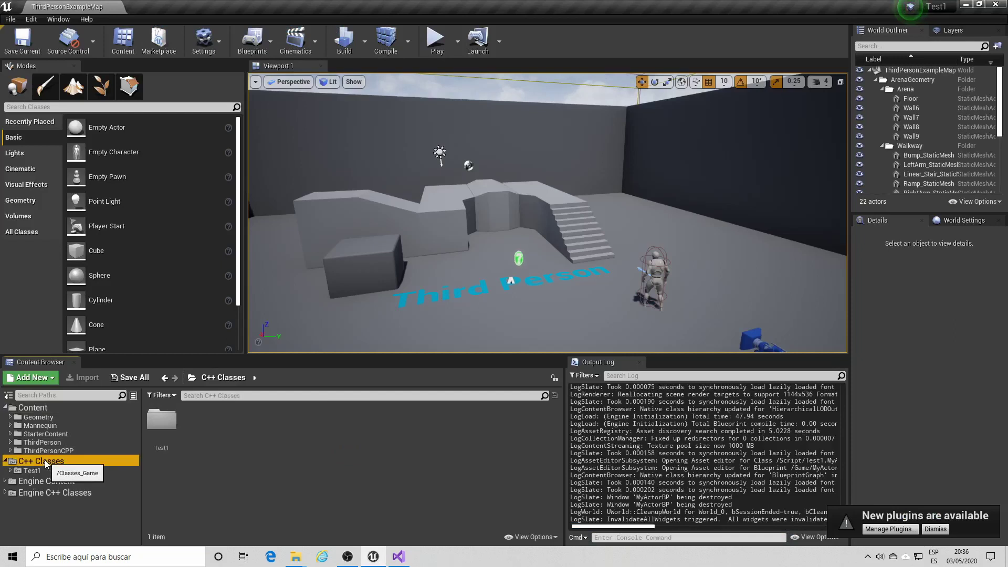
left_click(79, 470)
double_click(162, 422)
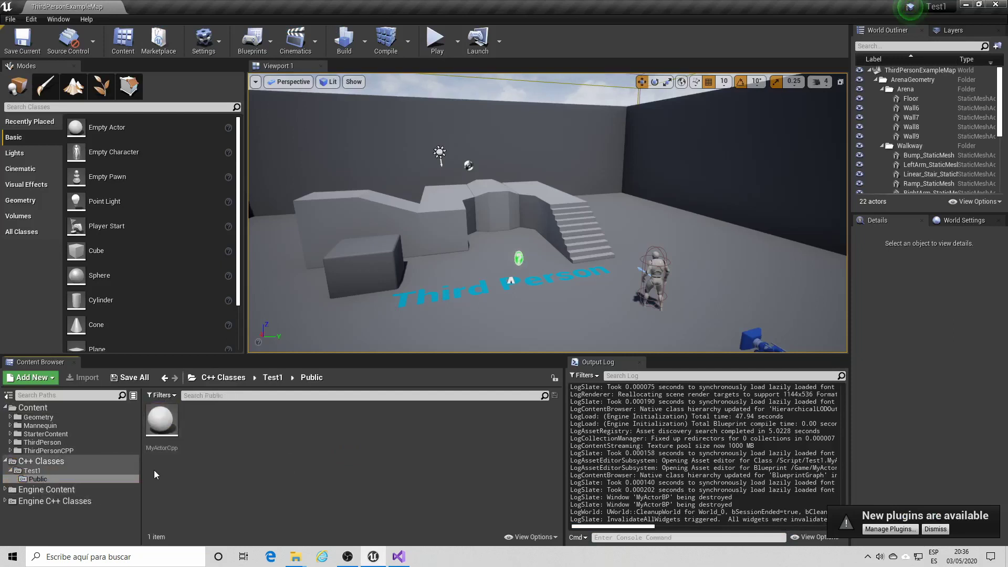
double_click(173, 453)
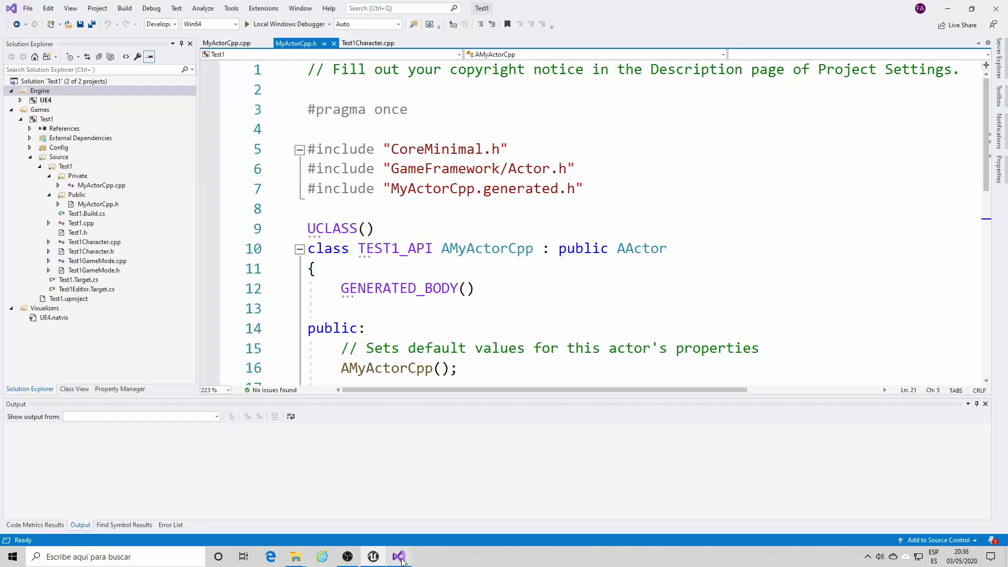
- Highlight the AMyActorCpp class name and its AActor parent, then go back to Unreal
left_click(335, 256)
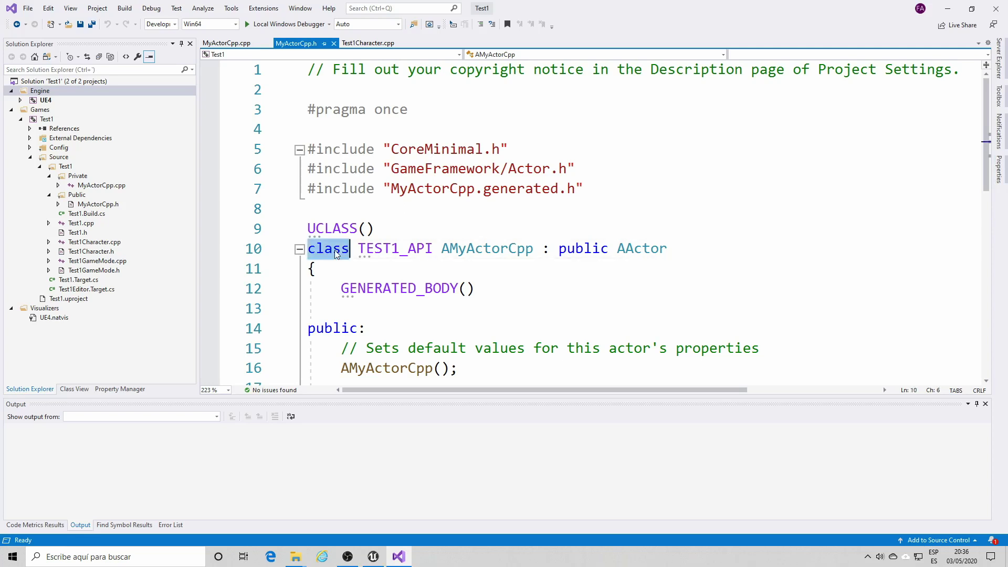
double_click(497, 248)
left_click_drag(442, 249, 534, 249)
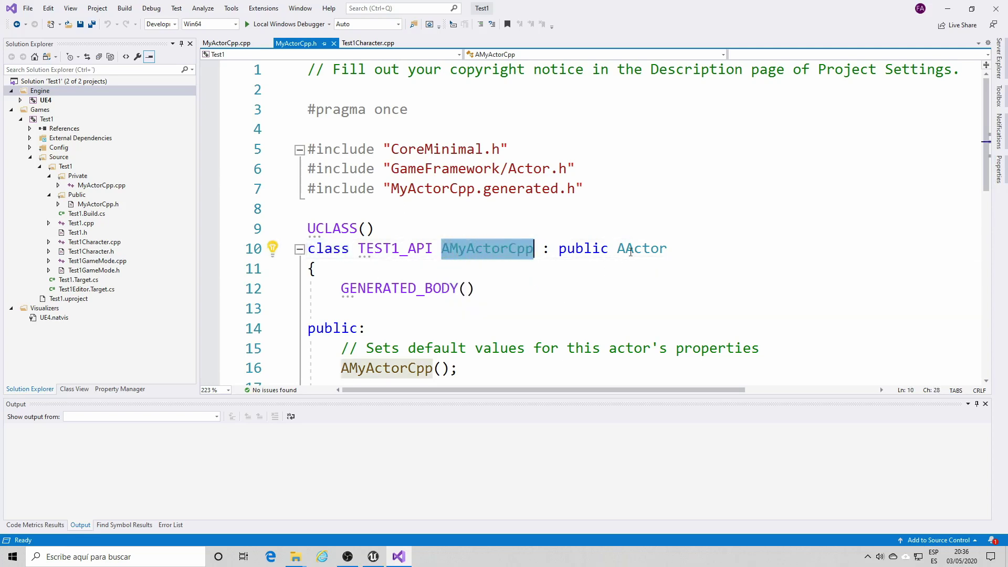
mouse_move(637, 246)
left_click_drag(618, 248, 668, 249)
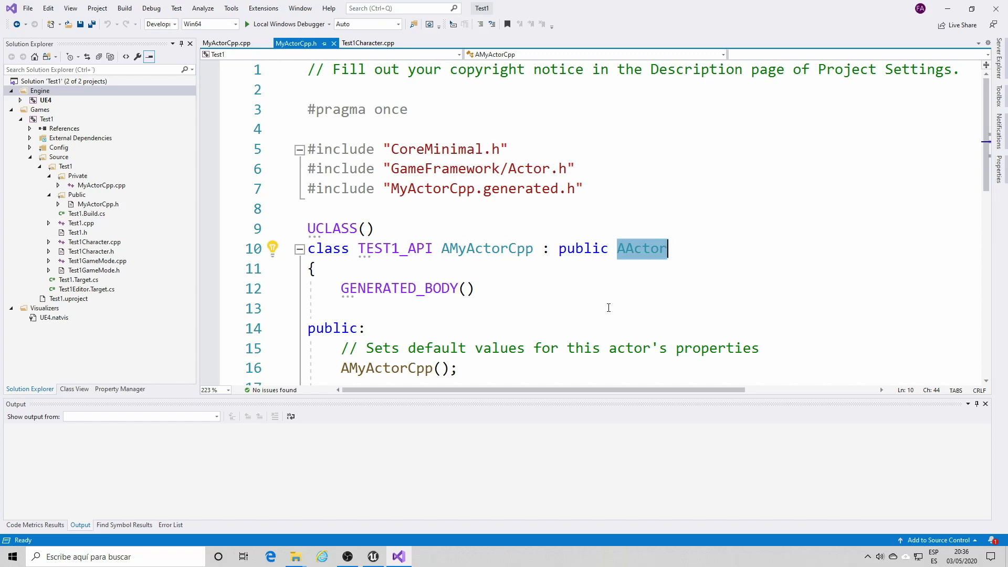
left_click(625, 249)
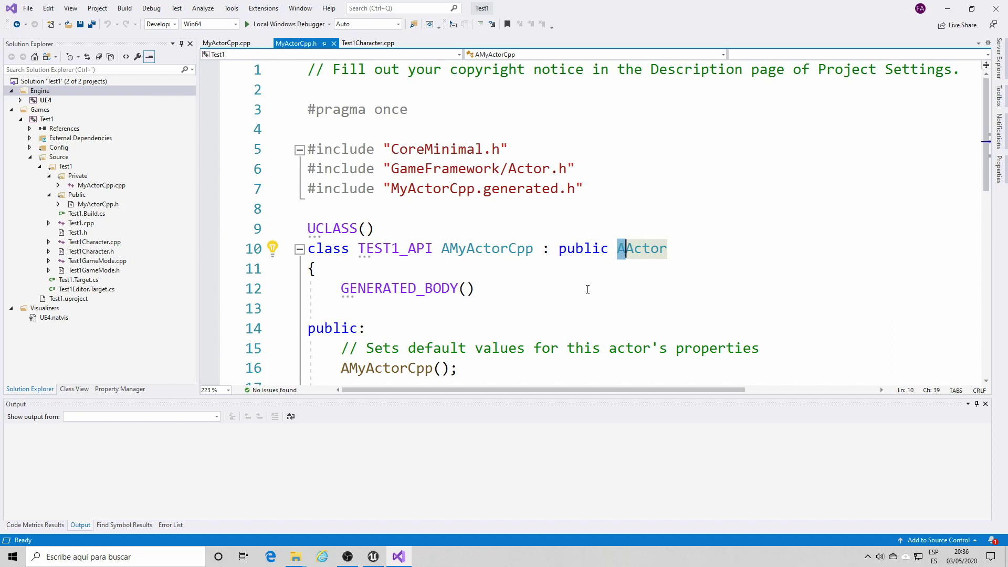
left_click(443, 250)
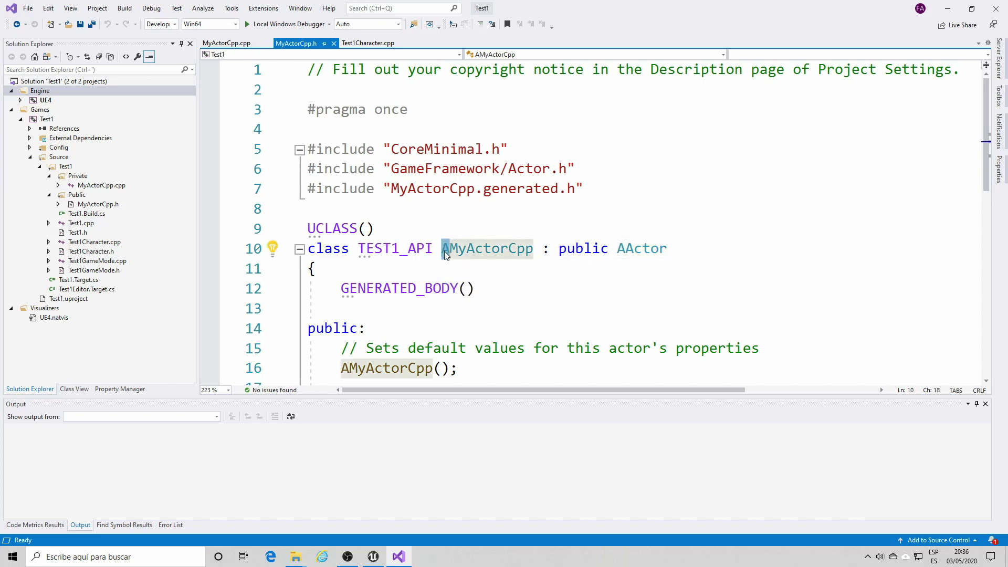
left_click(372, 556)
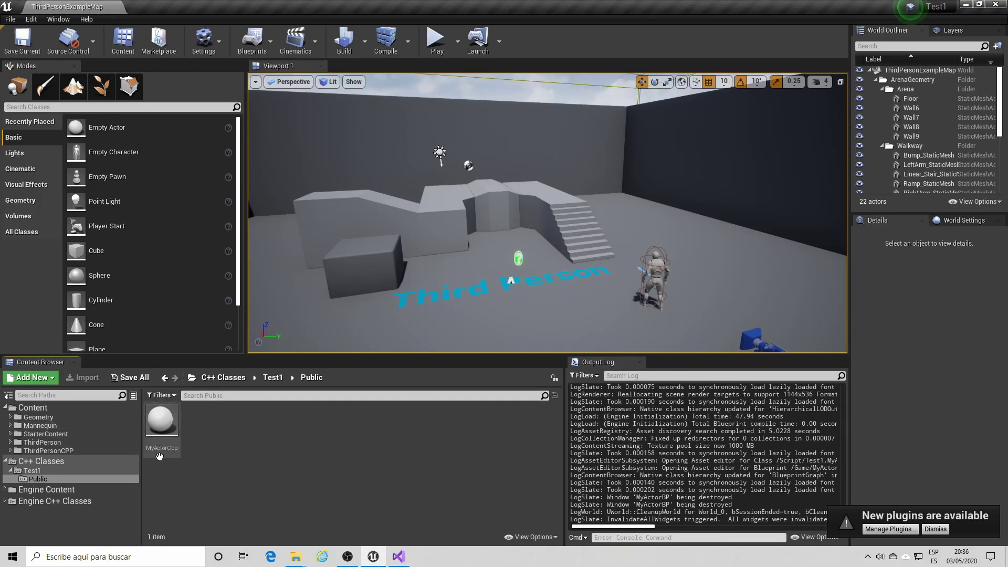
- Bring Visual Studio's MyActorCpp.h, declaring AMyActorCpp as an AActor subclass, to the front
mouse_move(167, 456)
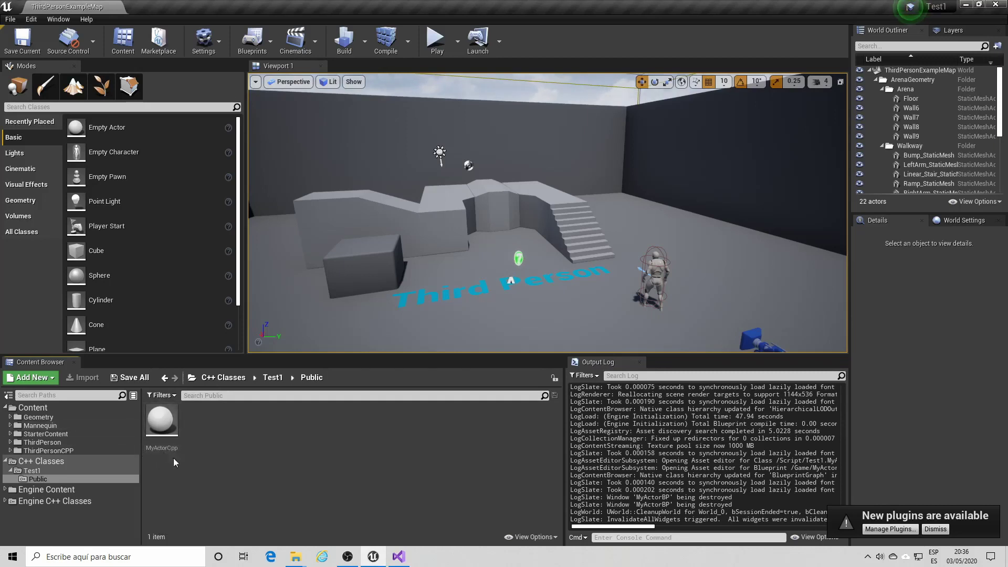
left_click(399, 557)
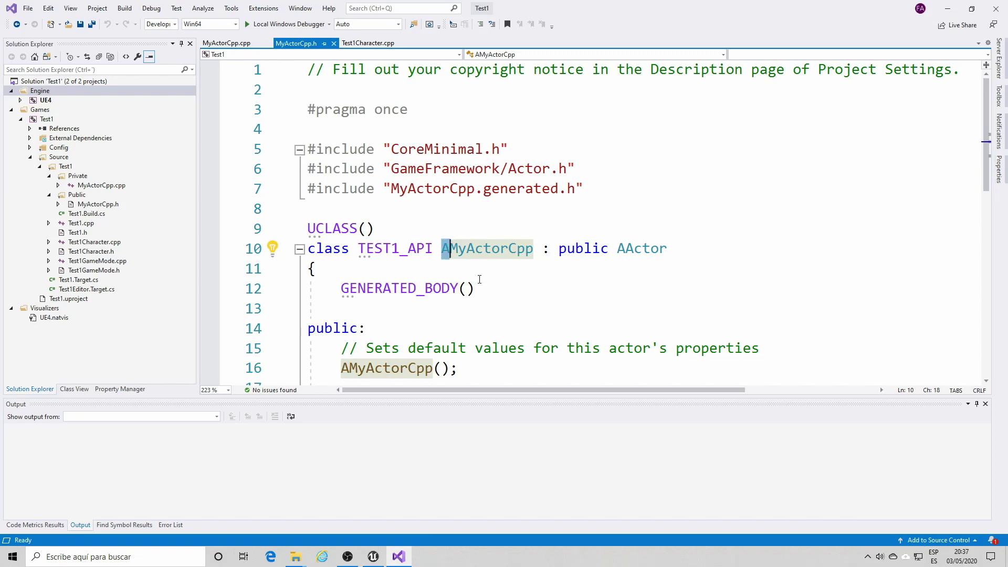
scroll(480, 276, "down", 1)
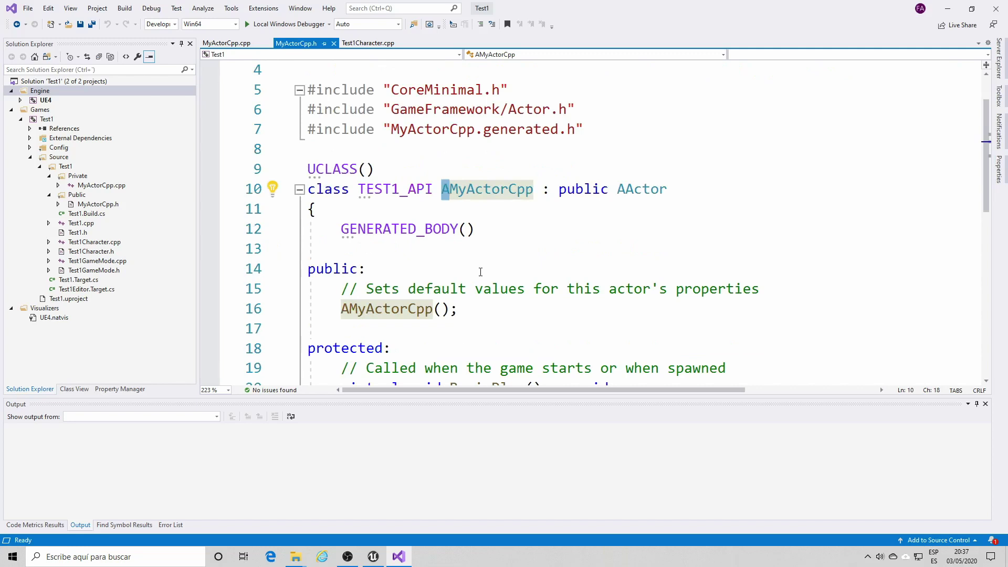
left_click_drag(308, 169, 374, 169)
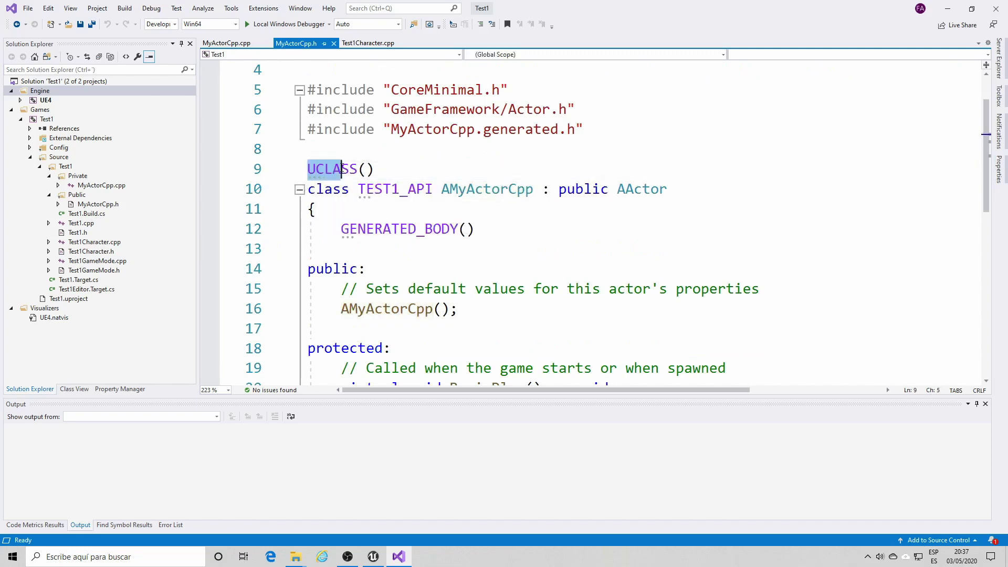
left_click_drag(341, 229, 475, 229)
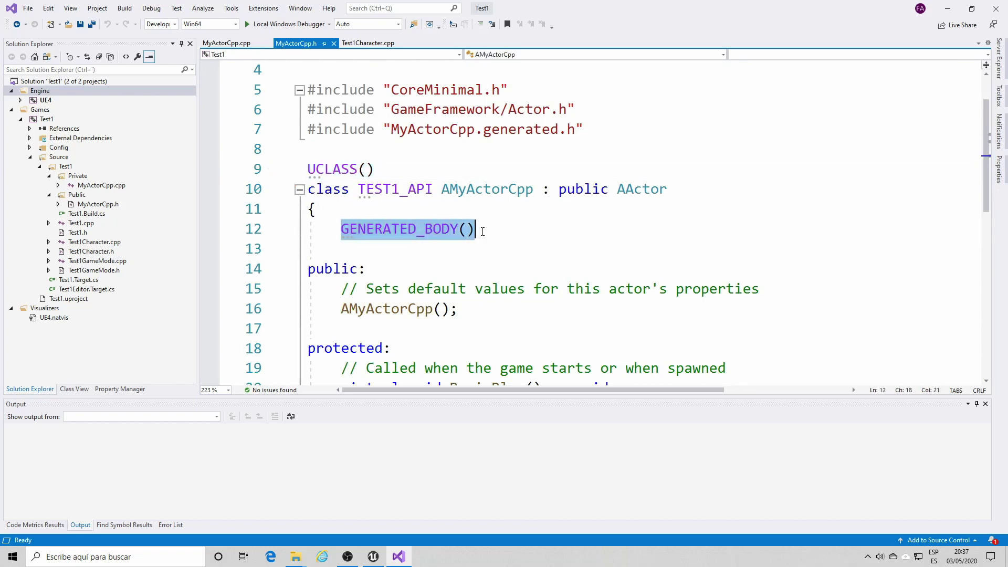
left_click_drag(359, 189, 431, 189)
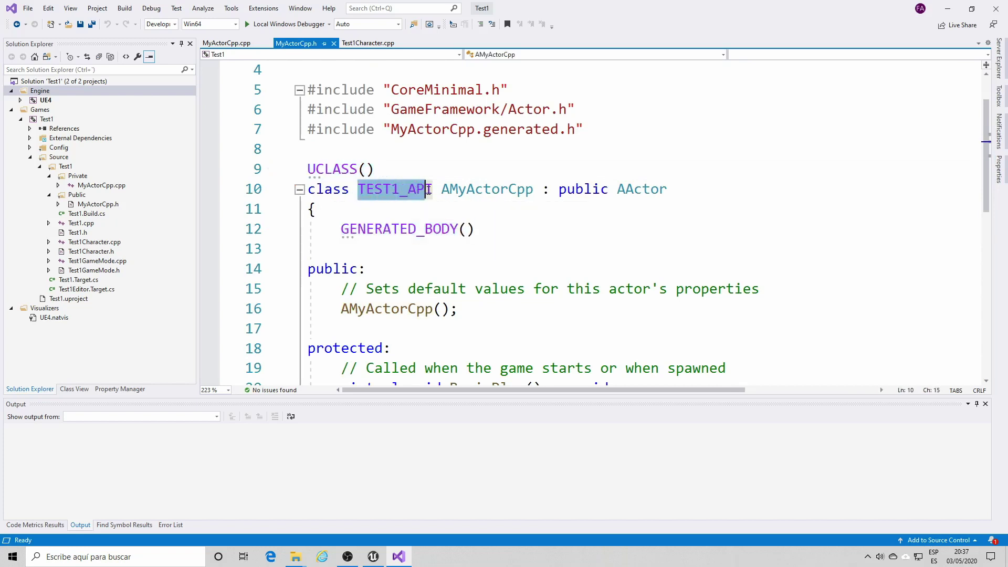
left_click(506, 224)
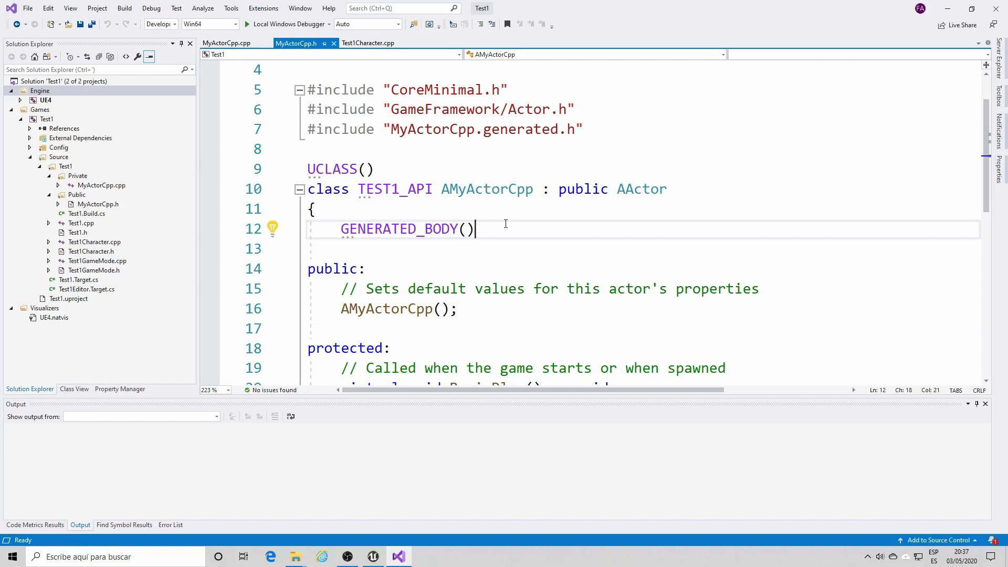
scroll(507, 253, "down", 1)
scroll(488, 271, "down", 1)
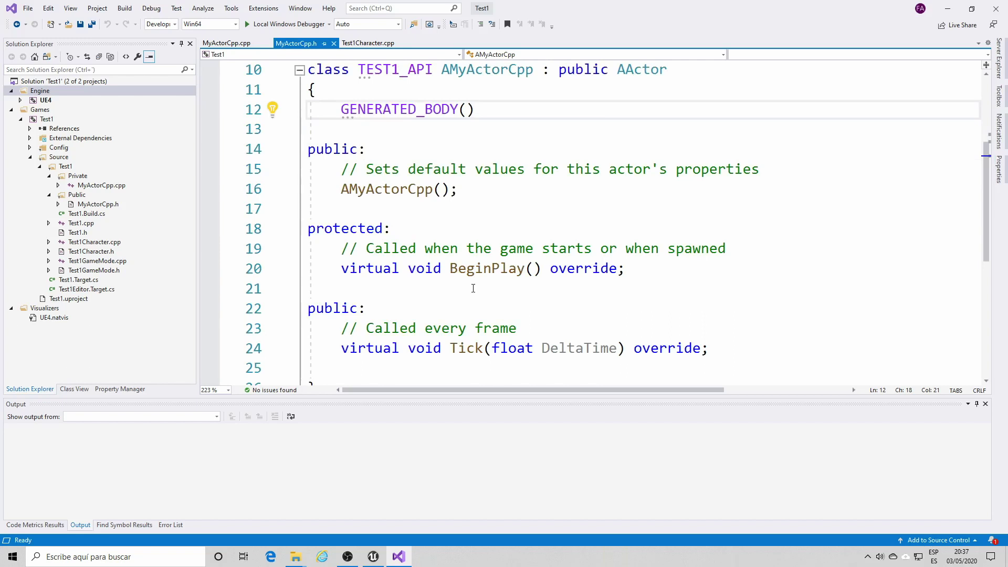
scroll(383, 265, "down", 1)
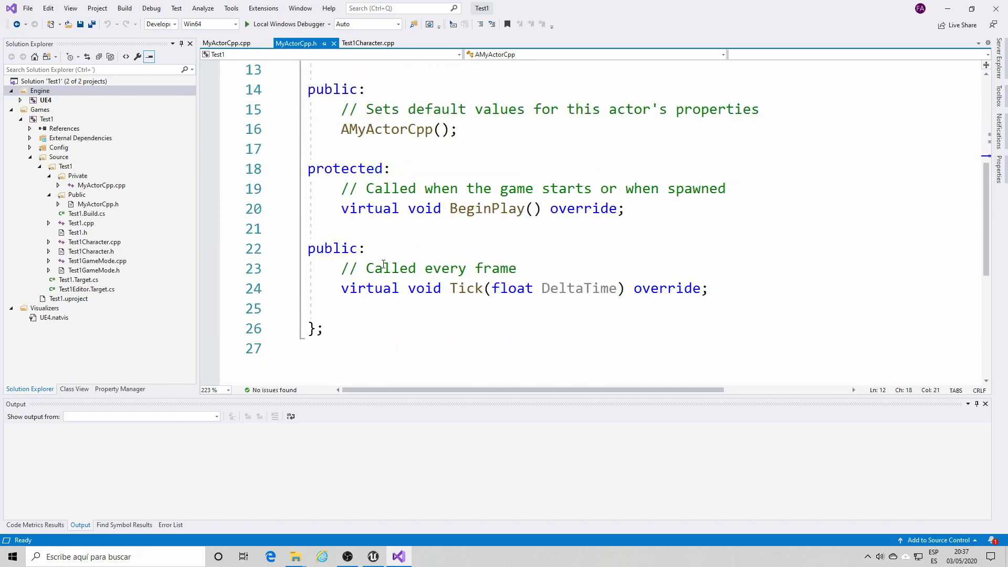
scroll(384, 265, "up", 1)
mouse_move(626, 268)
left_mouse_down()
mouse_move(447, 267)
mouse_move(310, 249)
left_mouse_up()
left_click(372, 309)
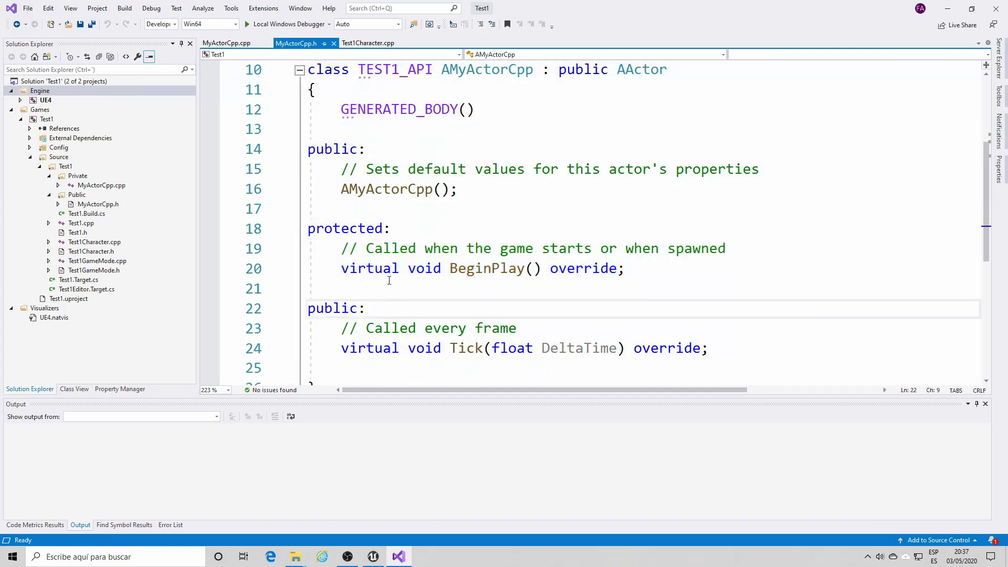
- Type myMesh on a new line after BeginPlay in MyActorCpp.h's protected section
key("Up")
key("Return")
key("Return")
key("Up")
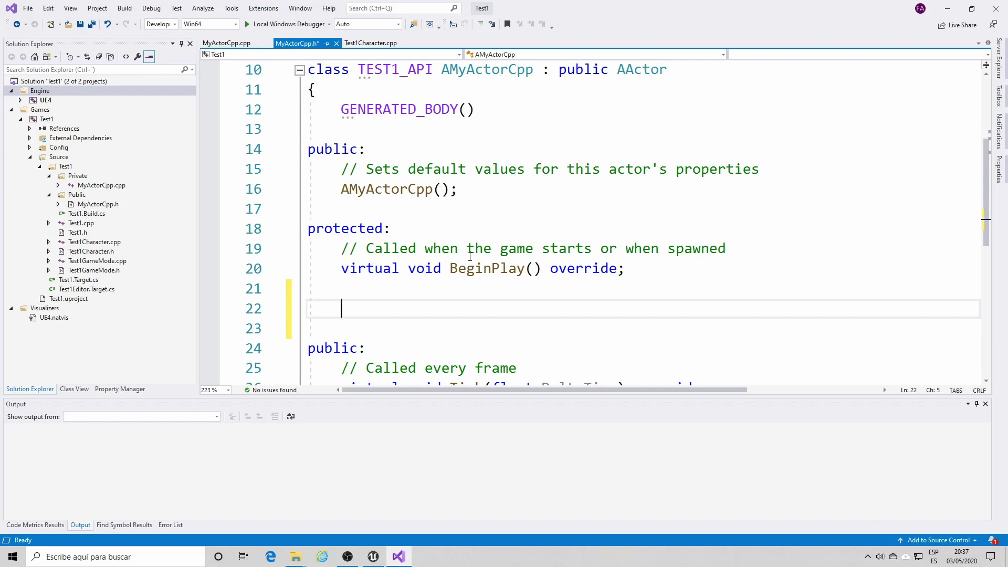
type("myMesh")
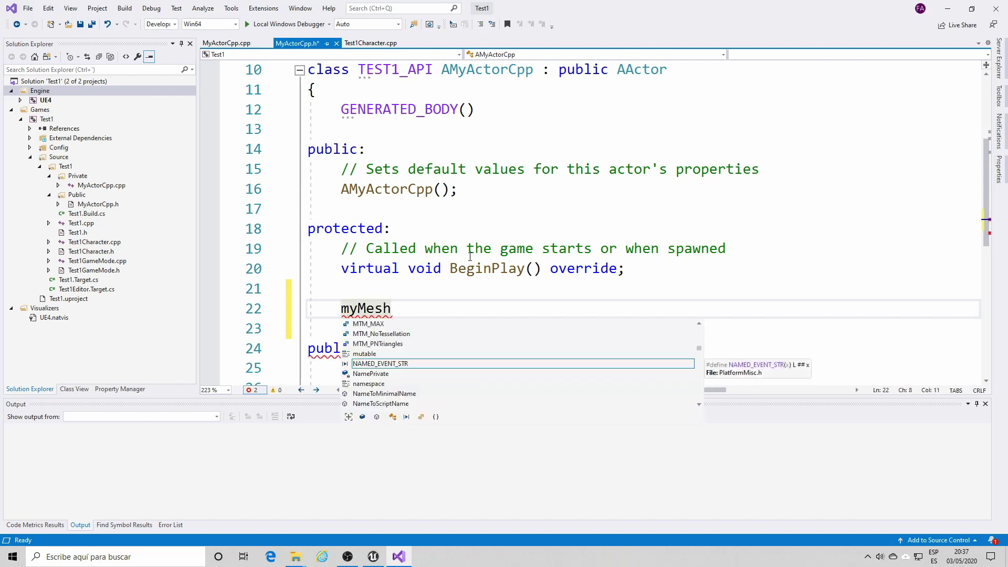
key("Home")
key("Left")
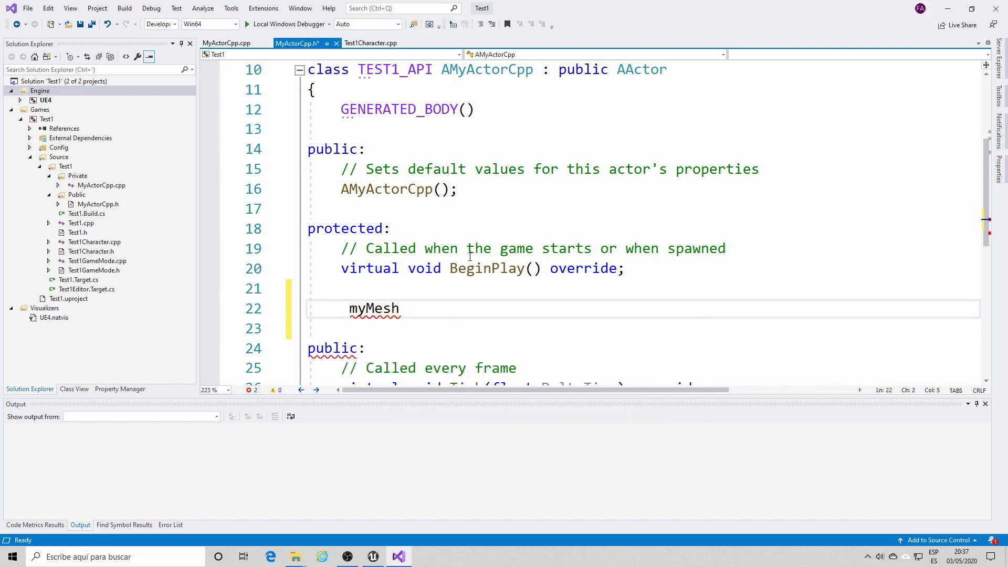
- Open the MyActorBP blueprint from Unreal's Content folder
left_click(373, 557)
left_click(32, 407)
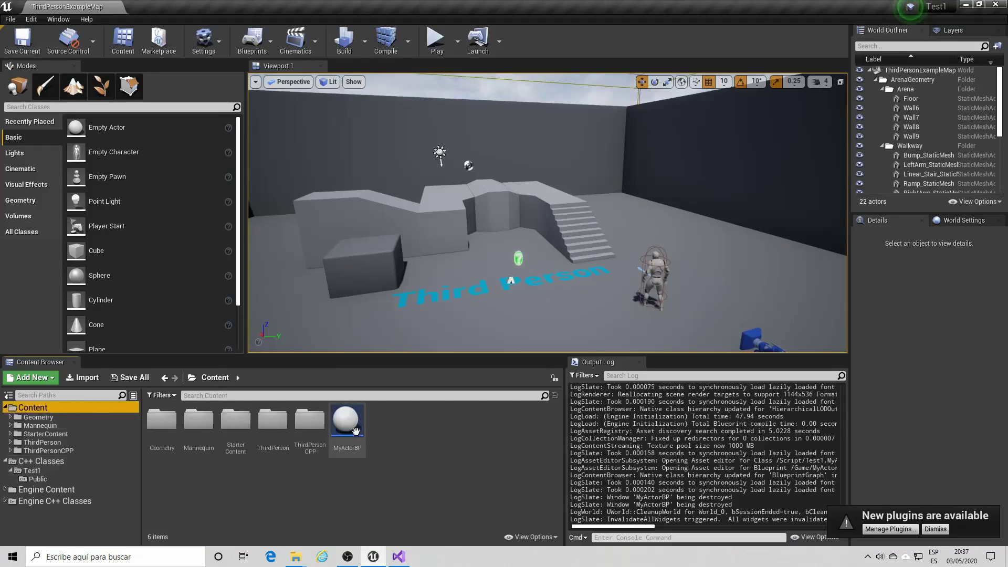
double_click(349, 424)
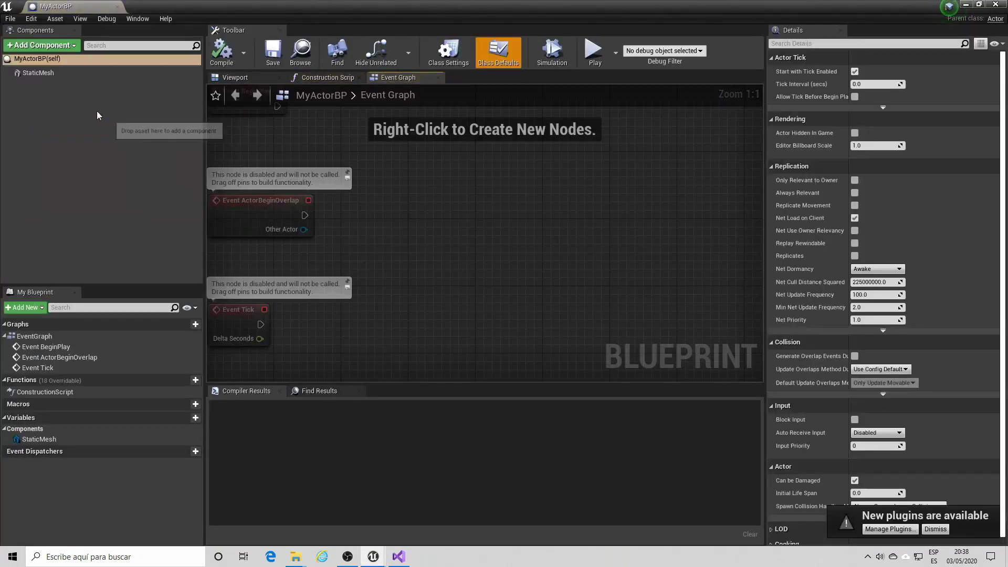
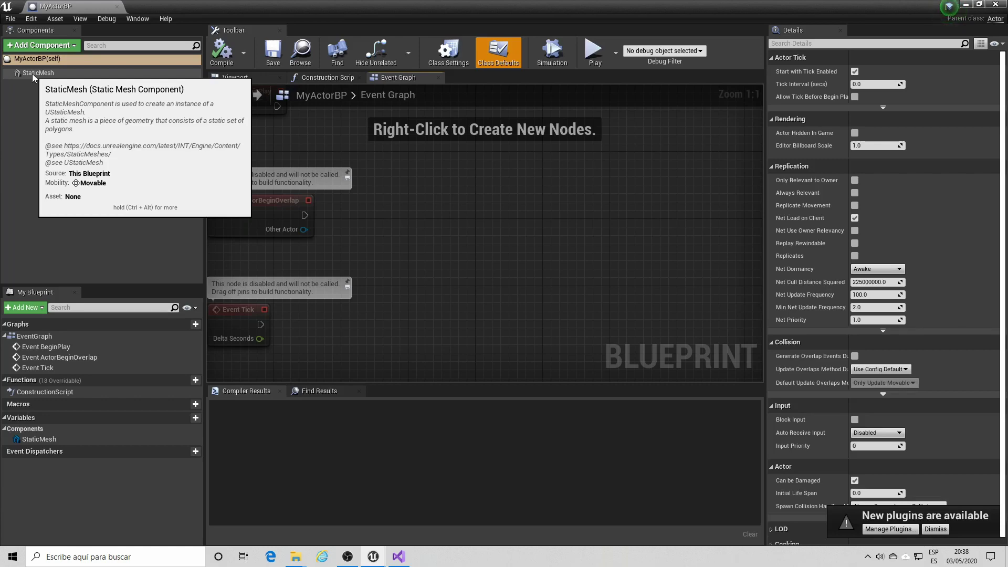
- Switch from the MyActorBP blueprint in Unreal to MyActorCpp.h in Visual Studio
left_click(398, 557)
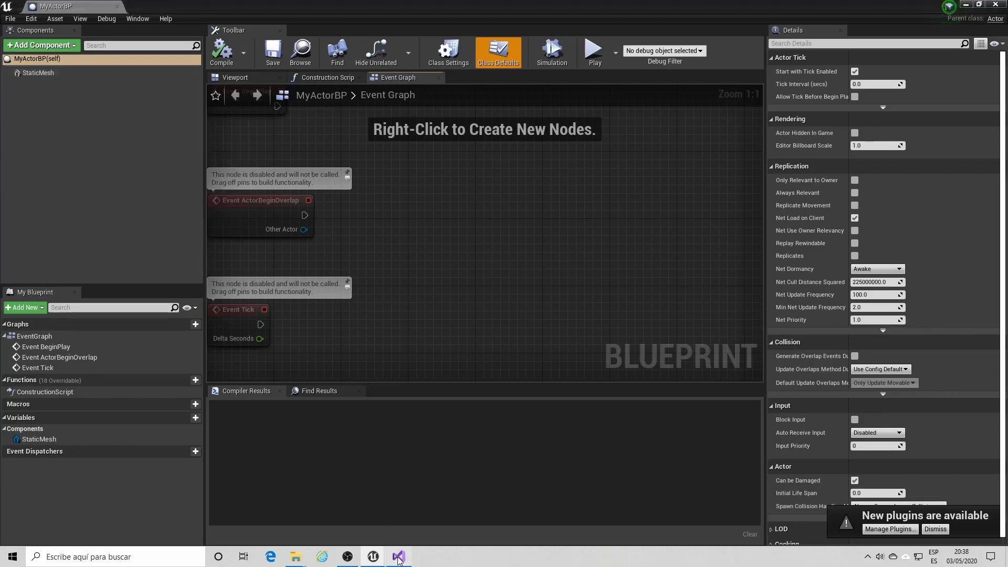
- Declare line 22 as UStaticMeshComponent* myMesh; using IntelliSense completion
type("U")
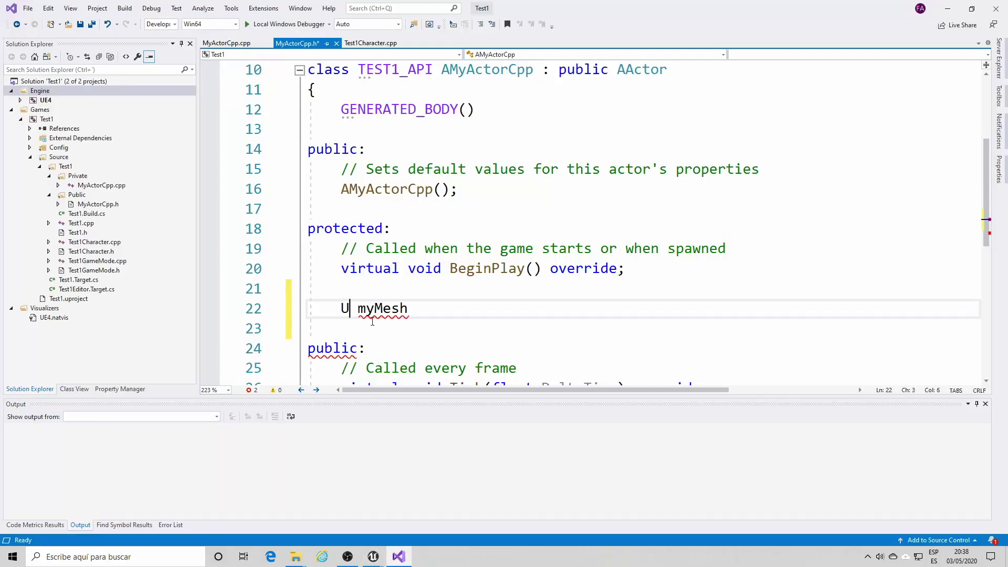
type("StaticMes")
type("hC")
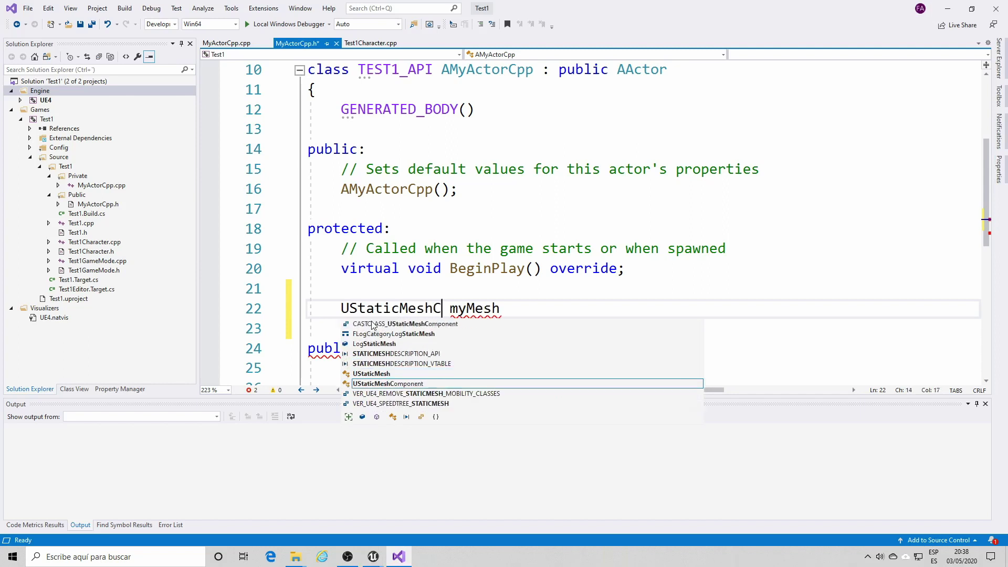
type("omponent")
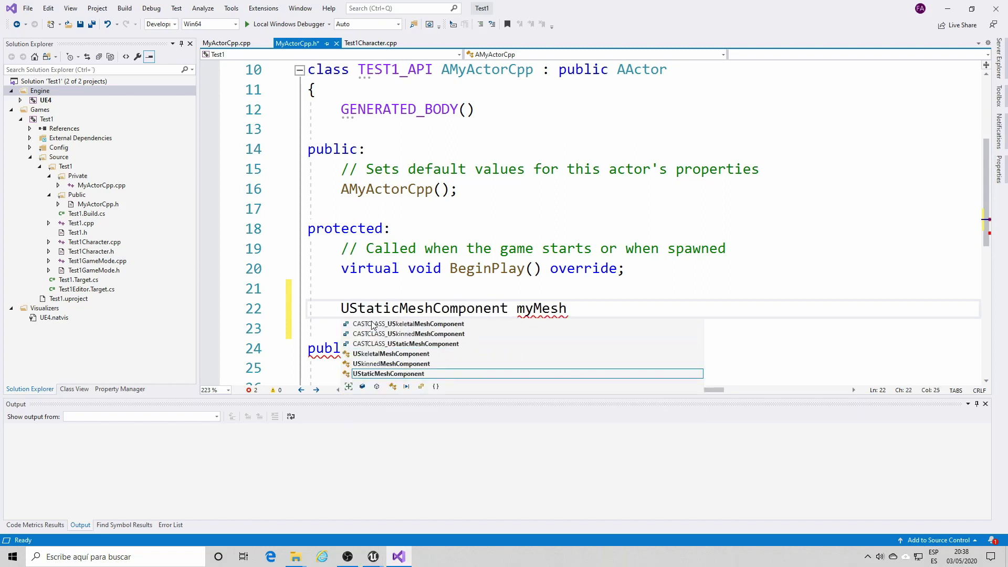
key("Right")
type("*")
key("End")
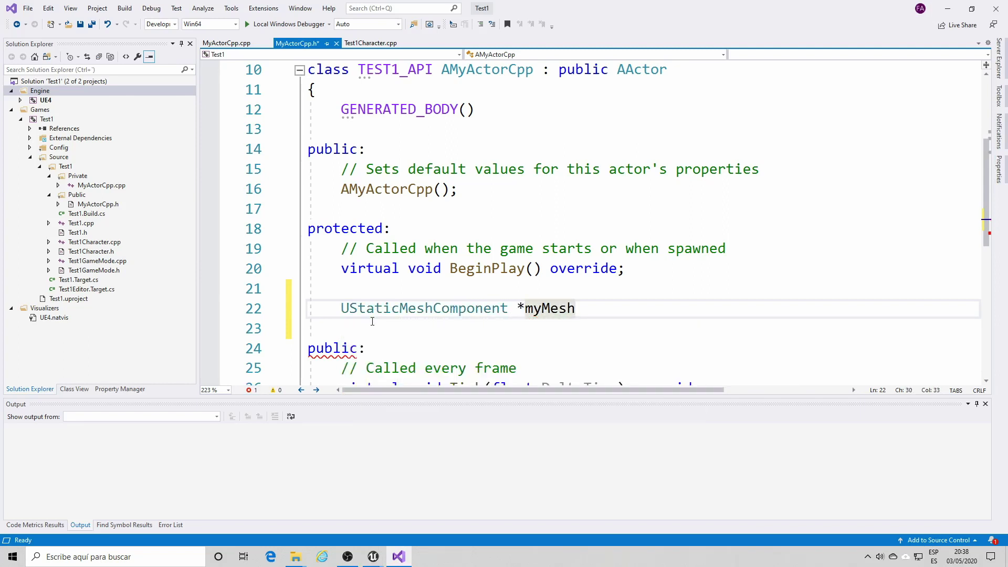
type(";")
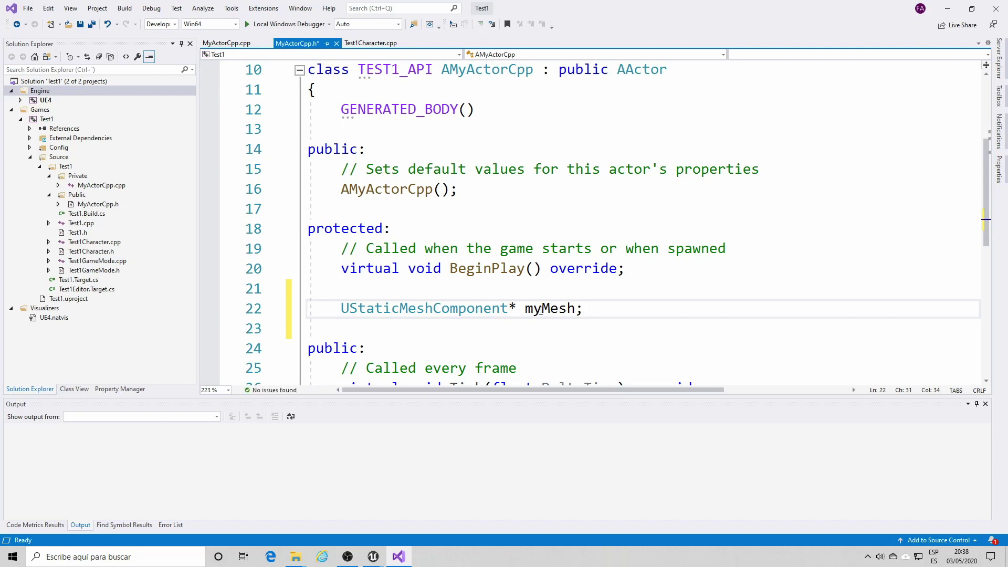
- Switch back to the MyActorBP blueprint in the Unreal Editor
double_click(541, 311)
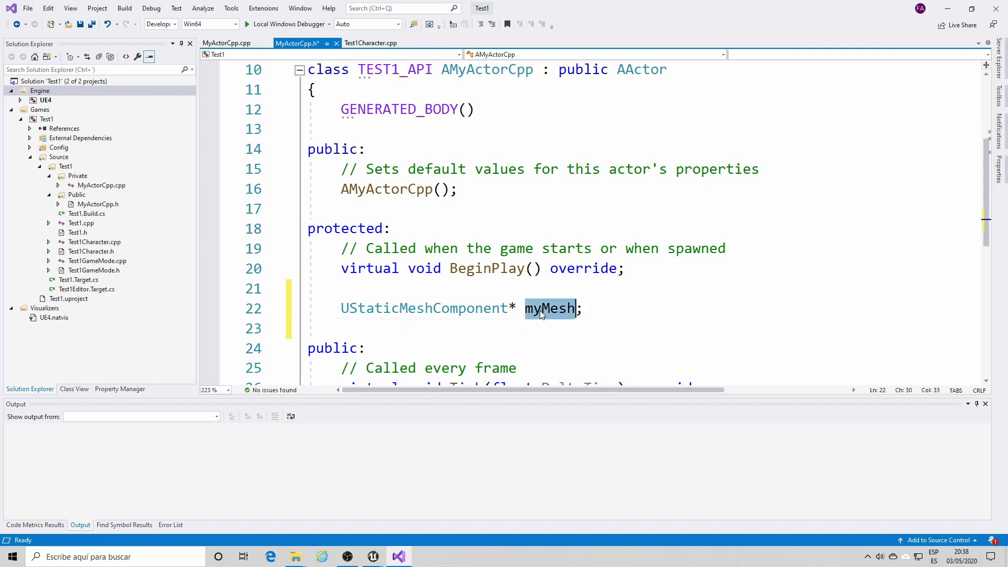
left_click(373, 557)
left_click(395, 518)
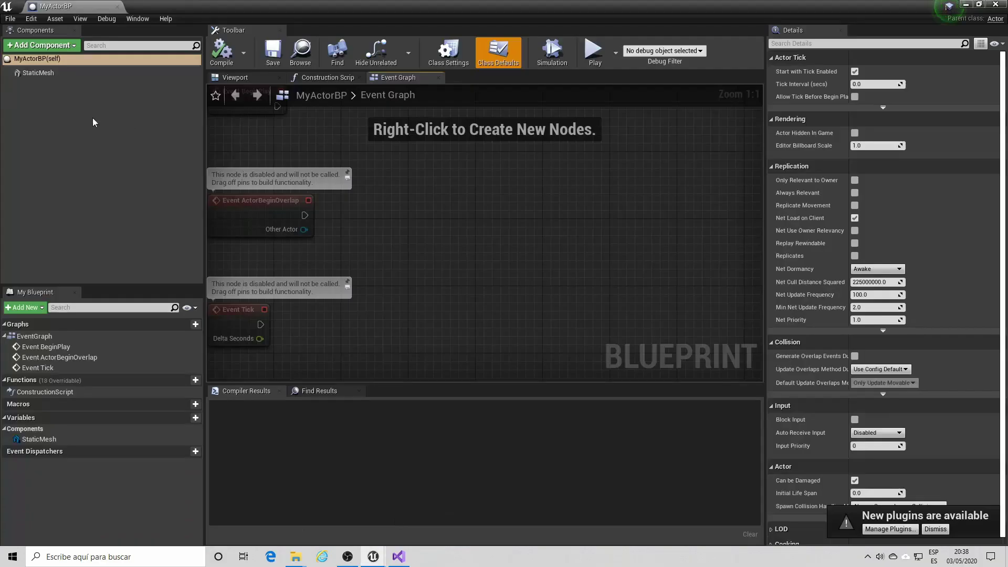
- Change the StaticMesh component's Variable Name to myMesh in the Details panel
left_click(46, 73)
left_click(872, 71)
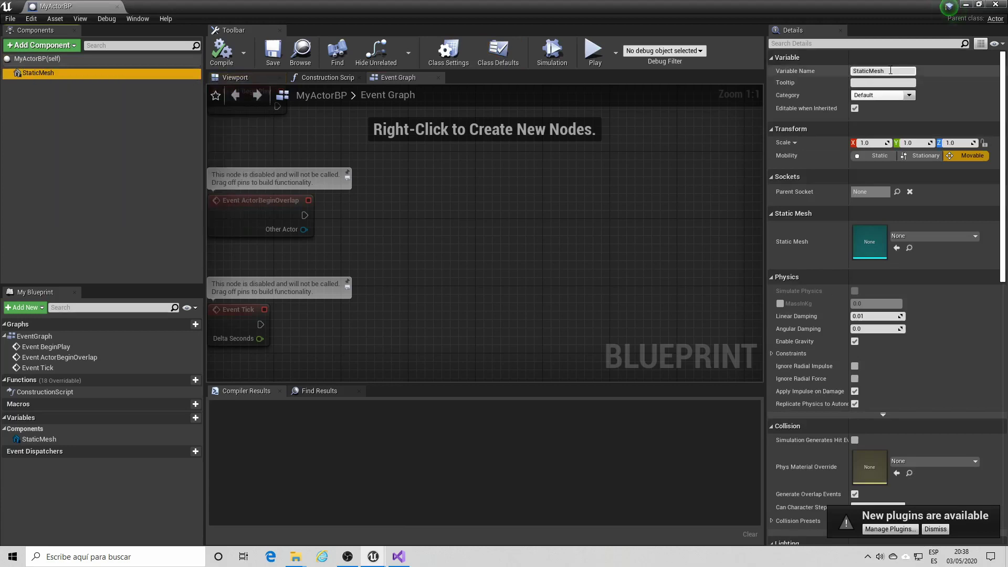
type("myMesh")
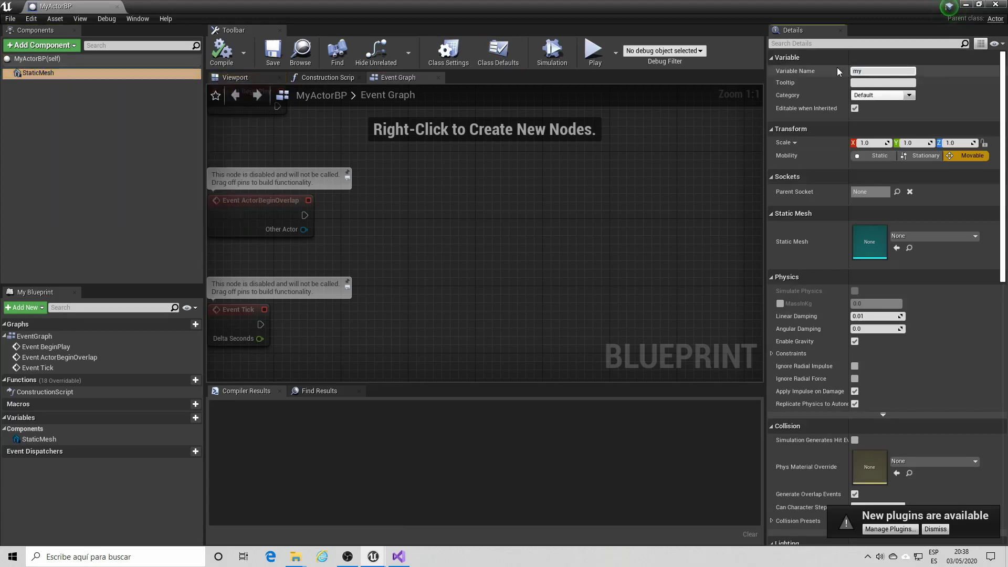
key("Return")
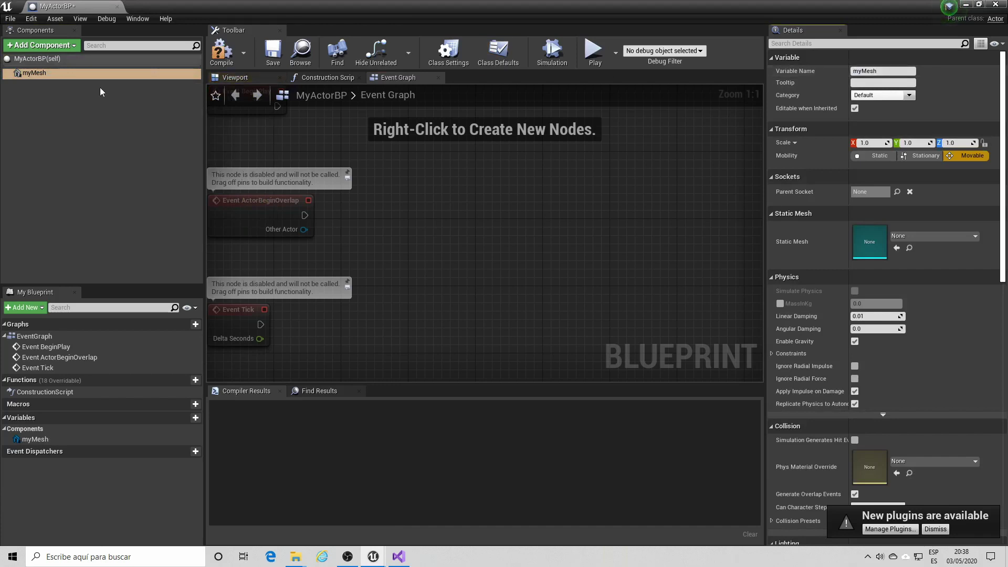
- Retype the asterisk after UStaticMeshComponent on line 22 of MyActorCpp.h
left_click(49, 79)
left_click(398, 557)
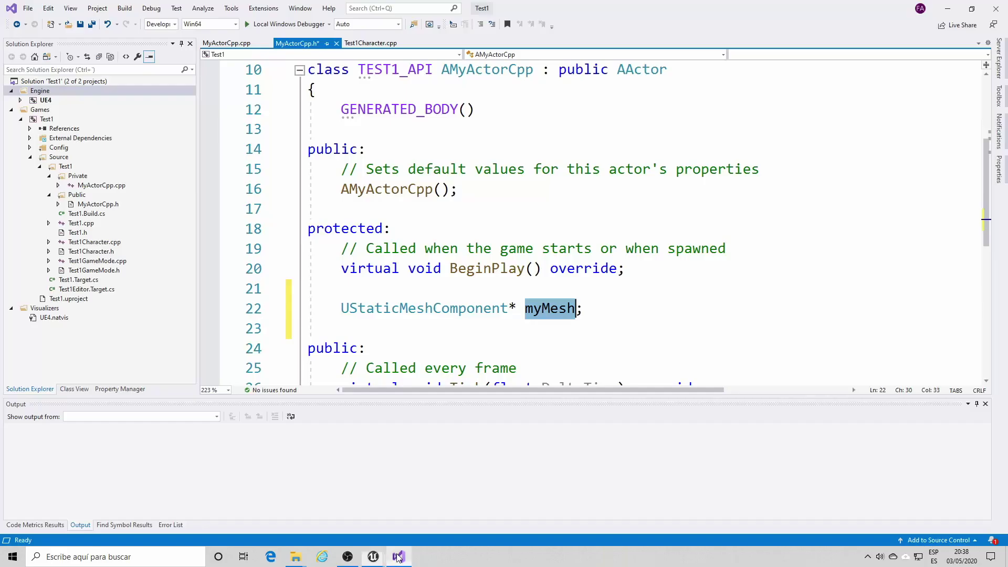
key("Up")
left_click_drag(517, 309, 309, 288)
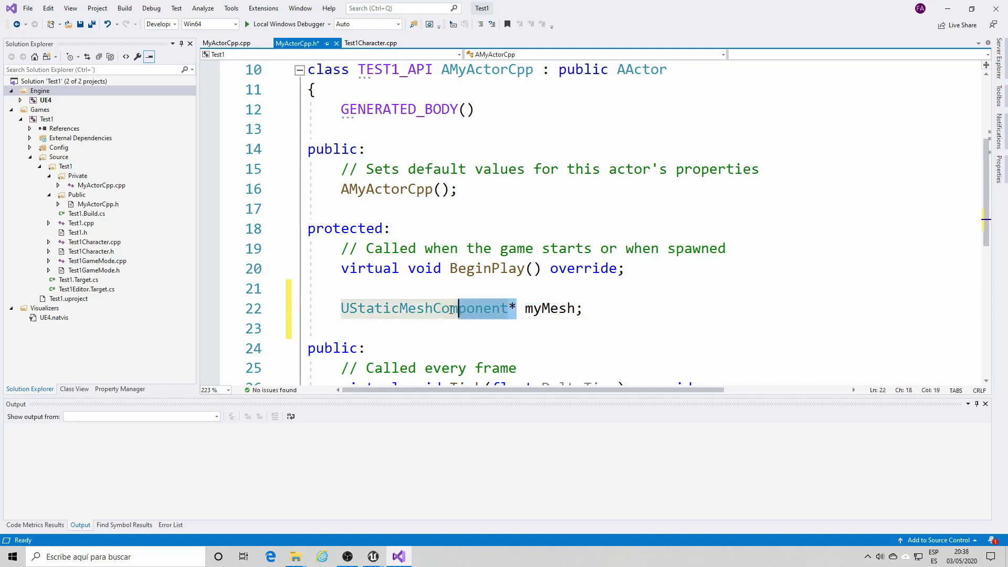
left_click(557, 305)
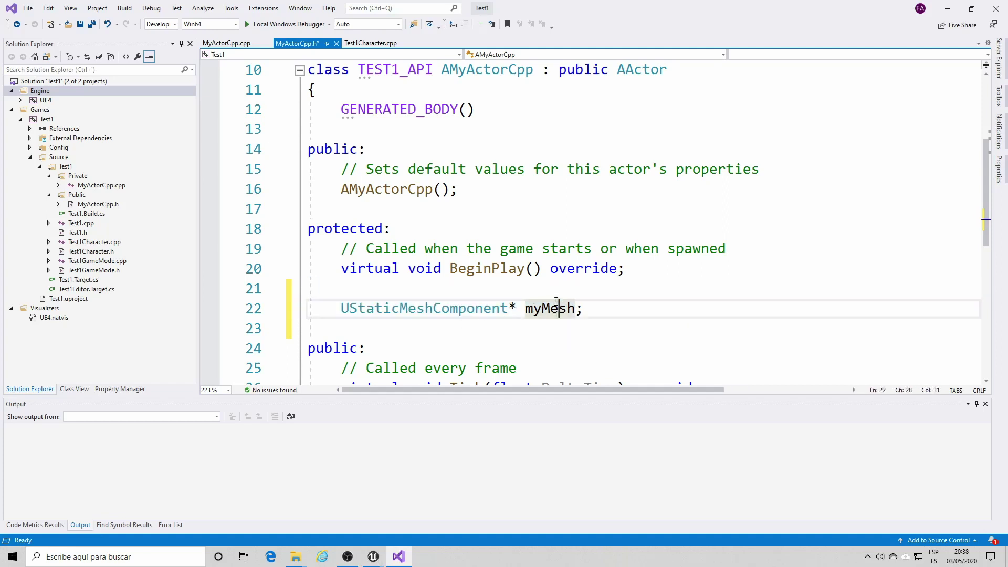
key("Left")
key("Left")
key("Left")
key("Left")
key("Left")
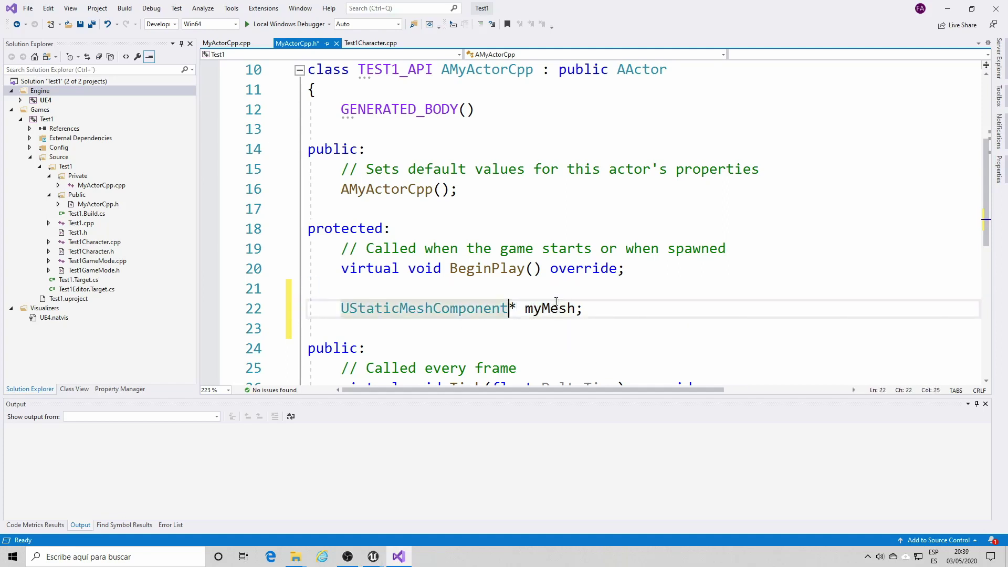
key("BackSpace")
type("*")
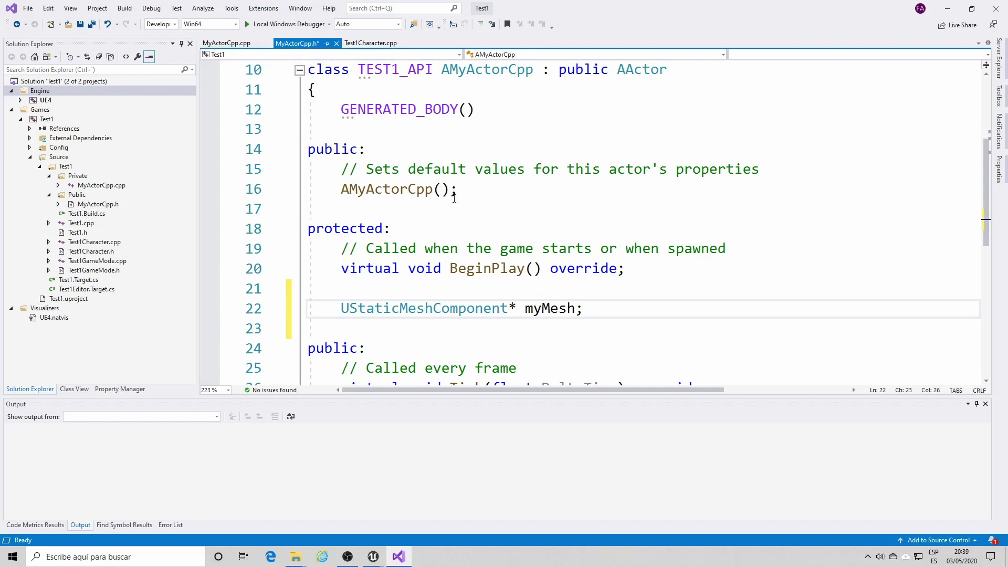
- Save MyActorCpp.h and bring the MyActorBP blueprint back to the front
mouse_move(413, 308)
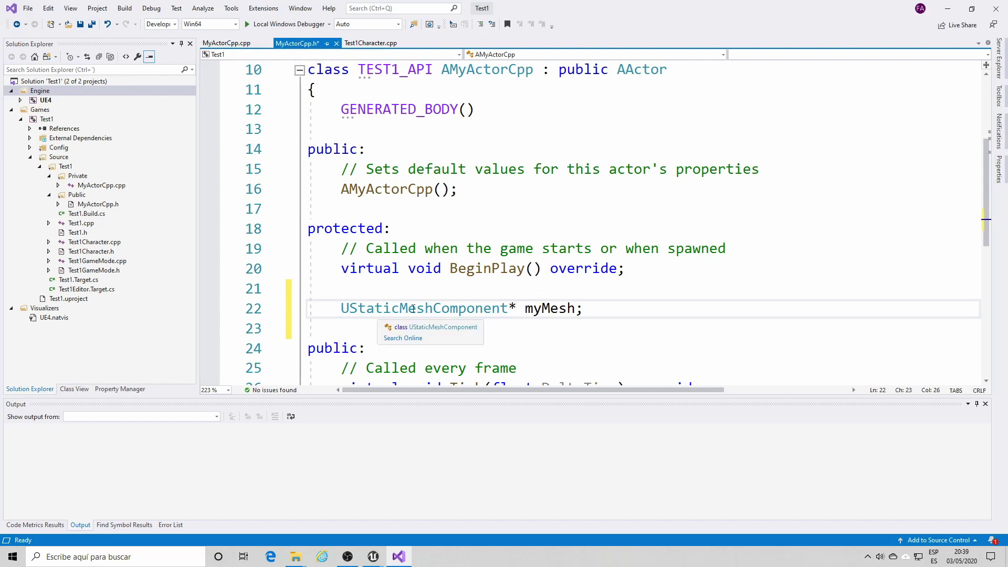
left_click(92, 24)
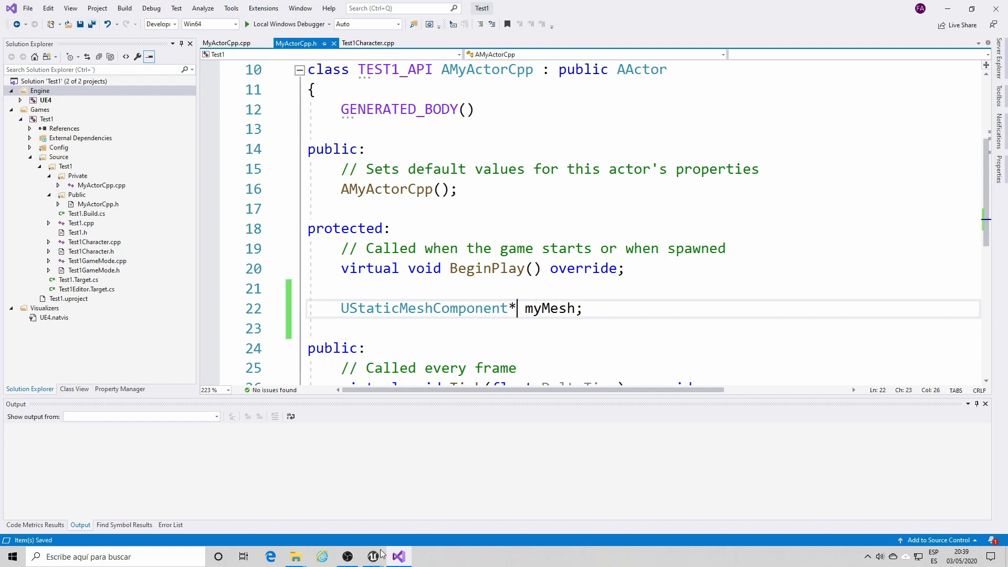
mouse_move(373, 556)
left_click(415, 509)
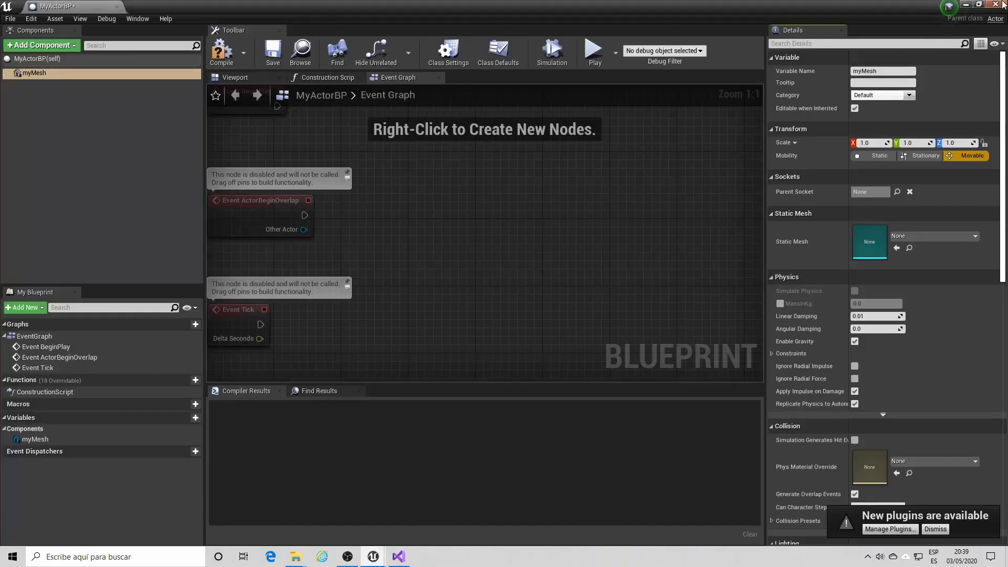
- Recompile the project's C++ code from the Unreal level editor
key("alt+Tab")
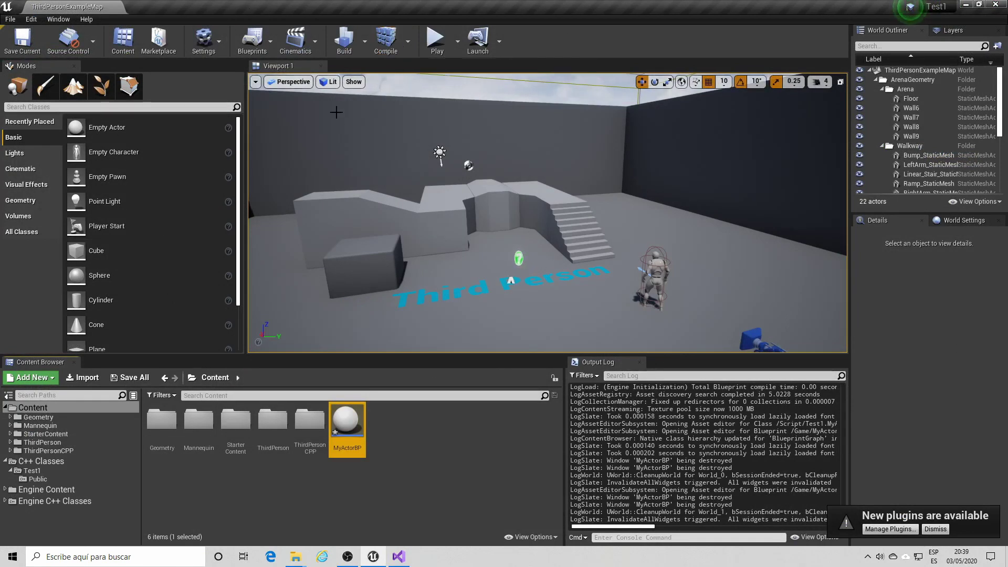
left_click(386, 37)
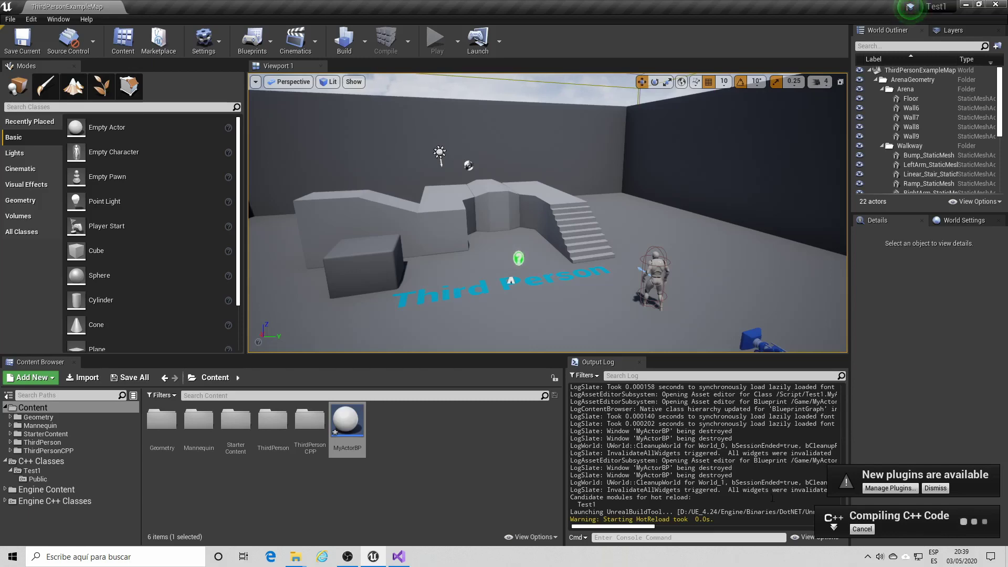
left_click(398, 556)
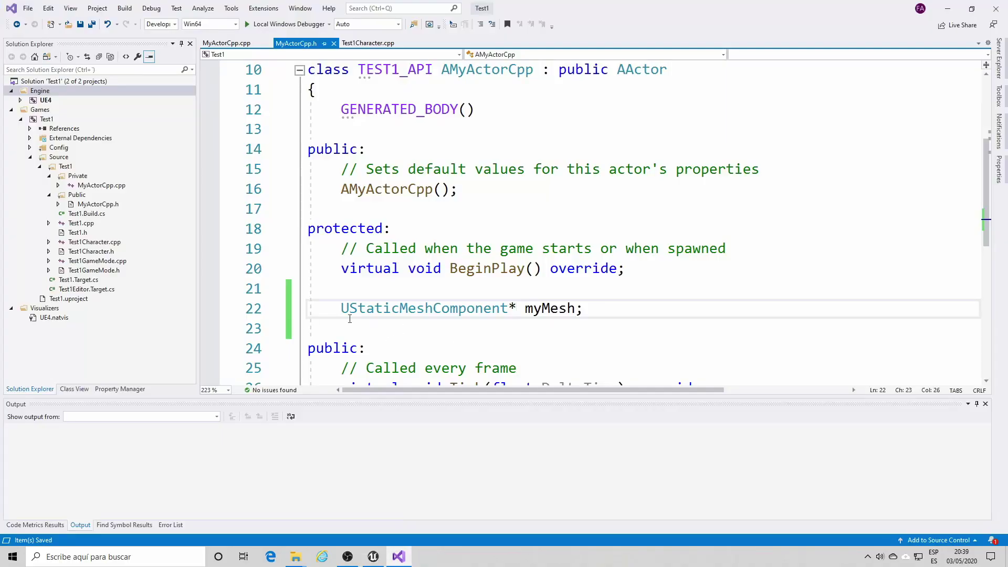
scroll(444, 276, "up", 1)
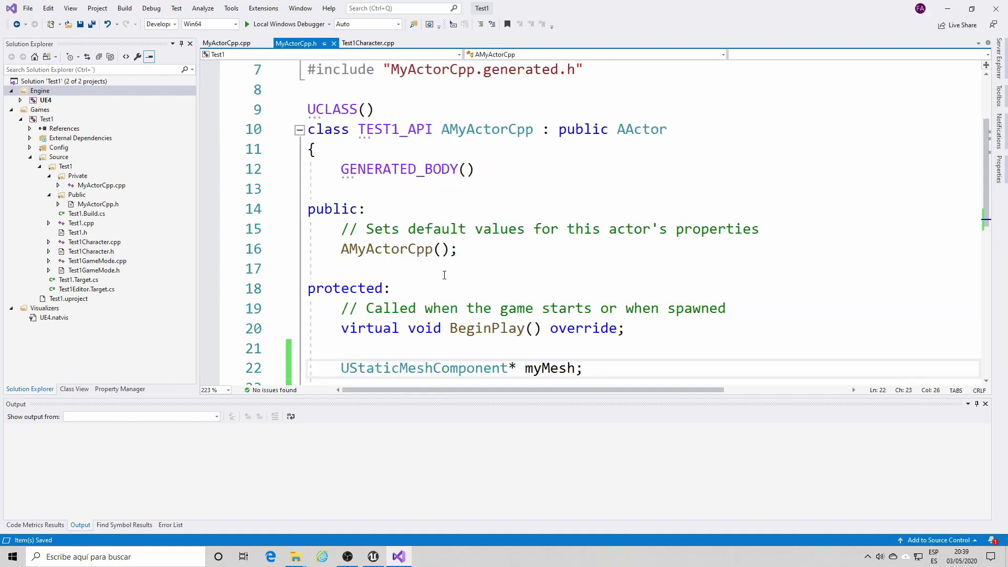
key("alt+Tab")
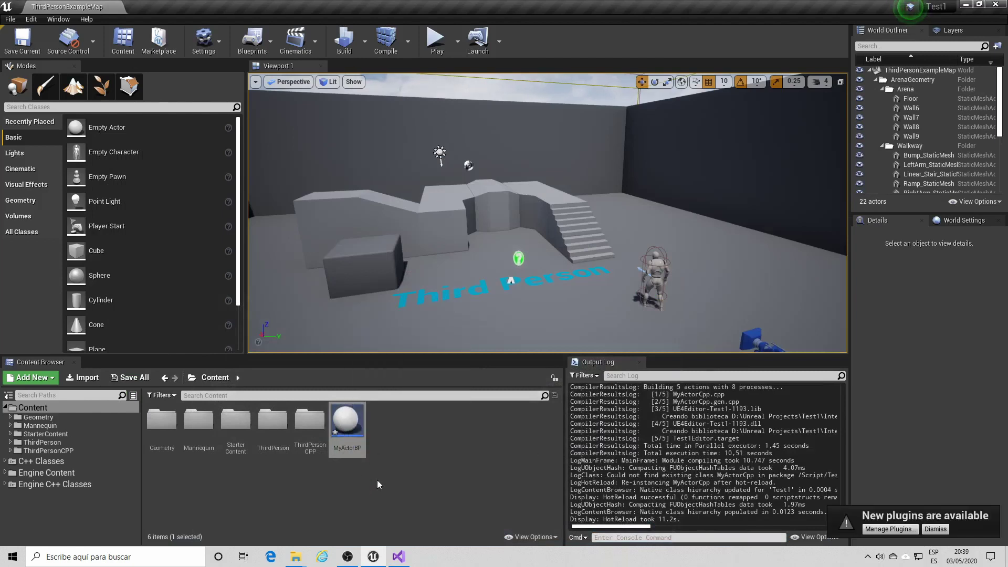
- Drag MyActorCpp from C++ Classes > Test1 > Public into the level, then remove it
left_click(34, 462)
double_click(162, 420)
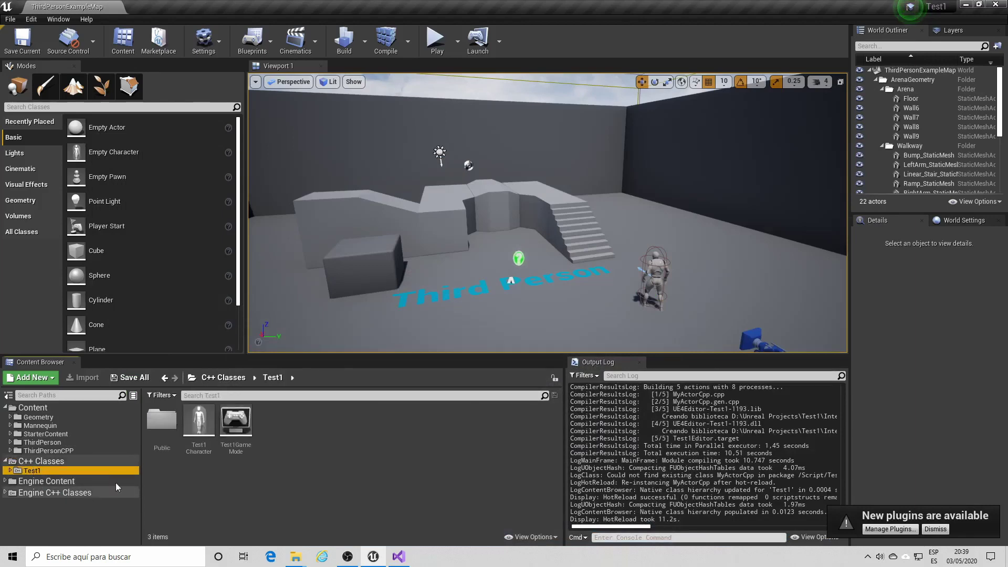
double_click(161, 441)
left_click_drag(162, 446, 478, 289)
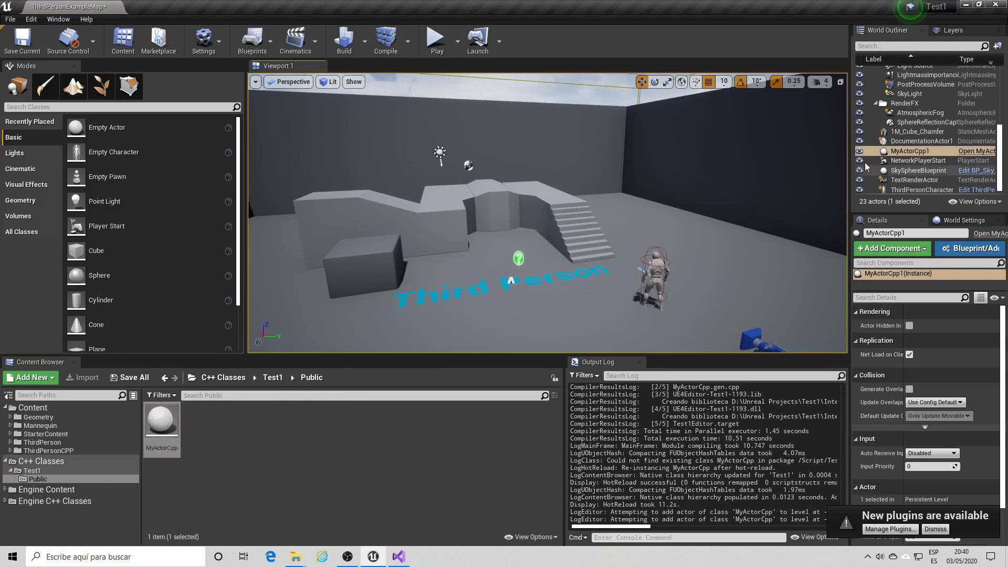
left_click(911, 151)
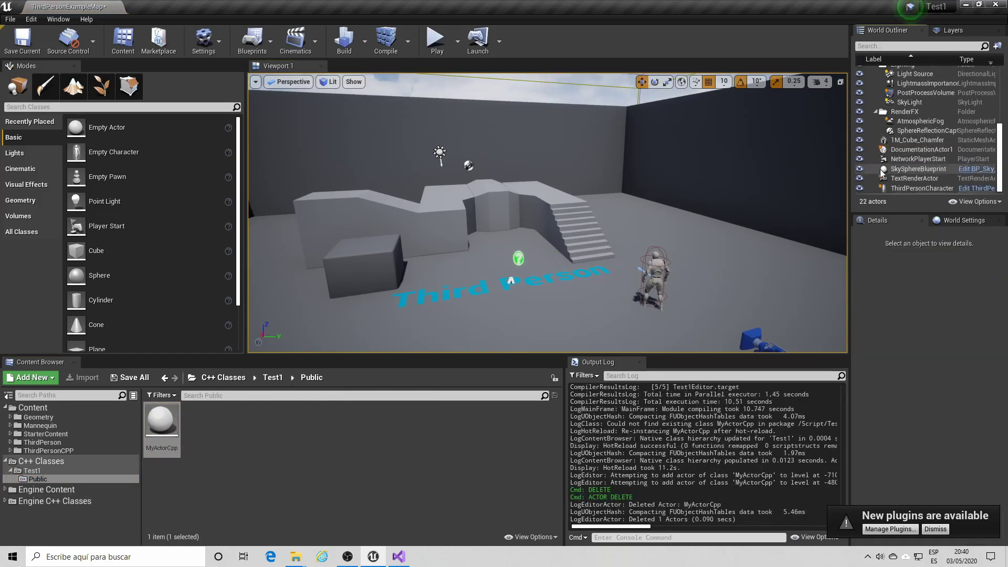
left_click(399, 556)
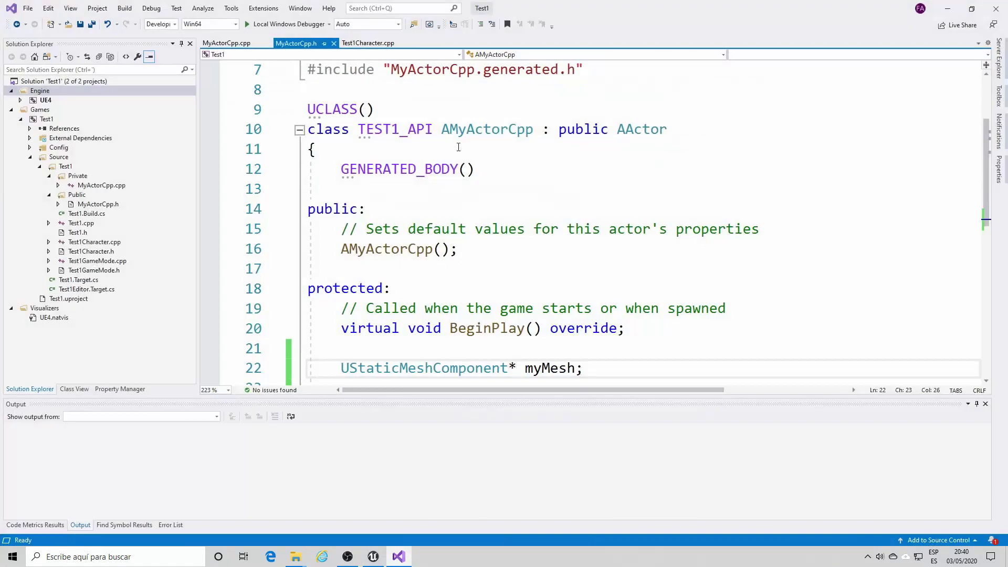
- Review the myMesh declaration and the constructor, BeginPlay and Tick in MyActorCpp.cpp
scroll(534, 319, "down", 1)
left_click_drag(341, 308, 524, 310)
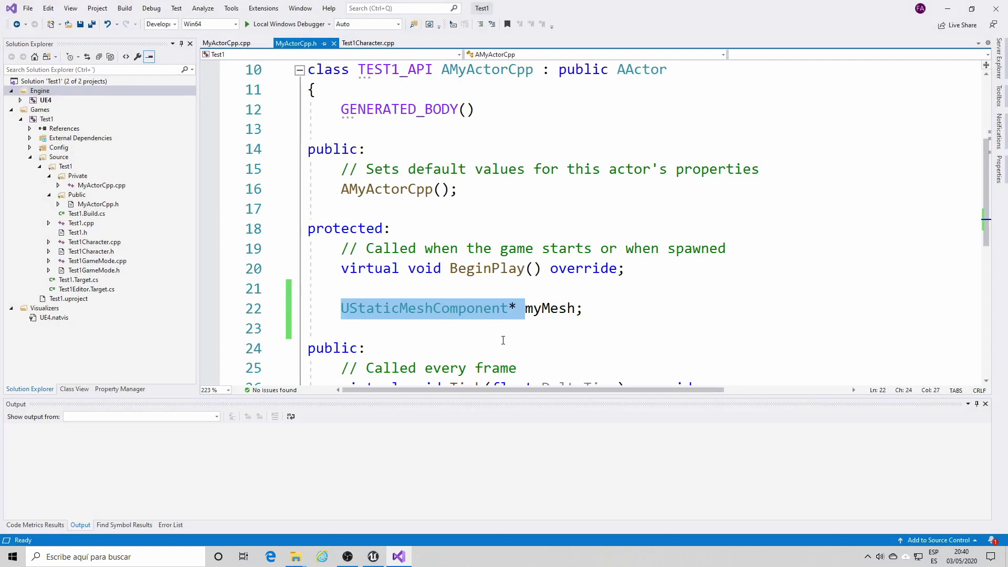
left_click(218, 45)
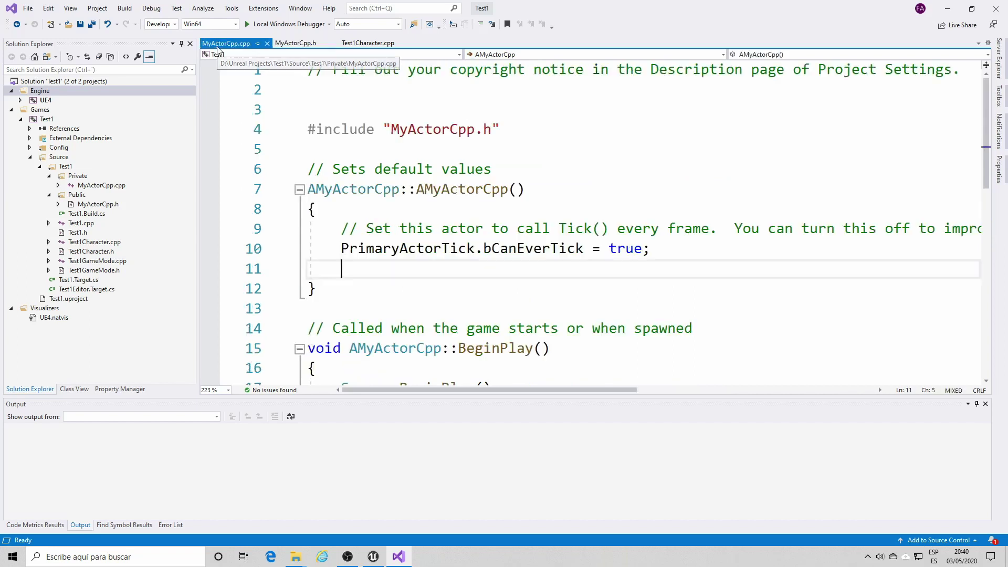
left_click_drag(416, 189, 525, 189)
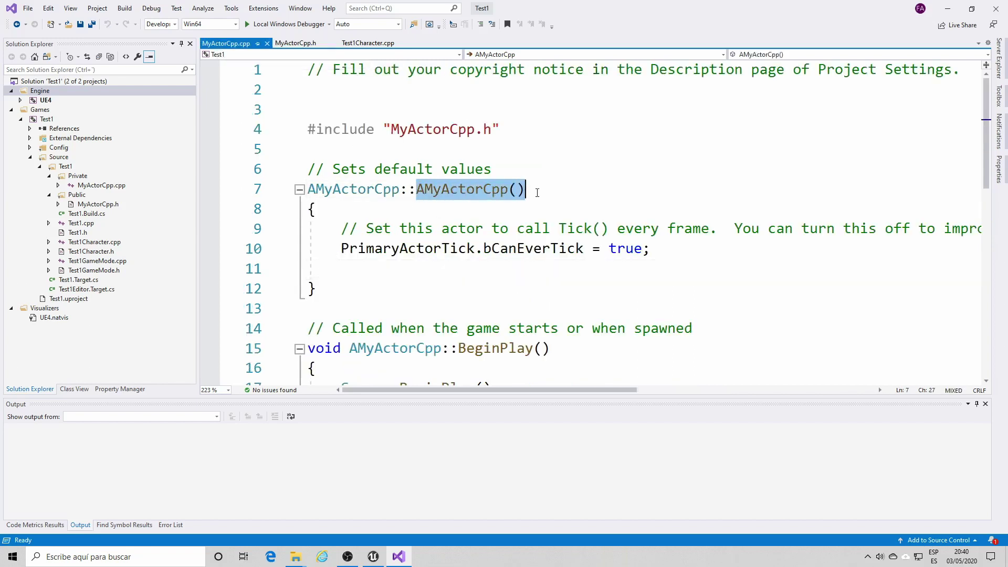
left_click(458, 266)
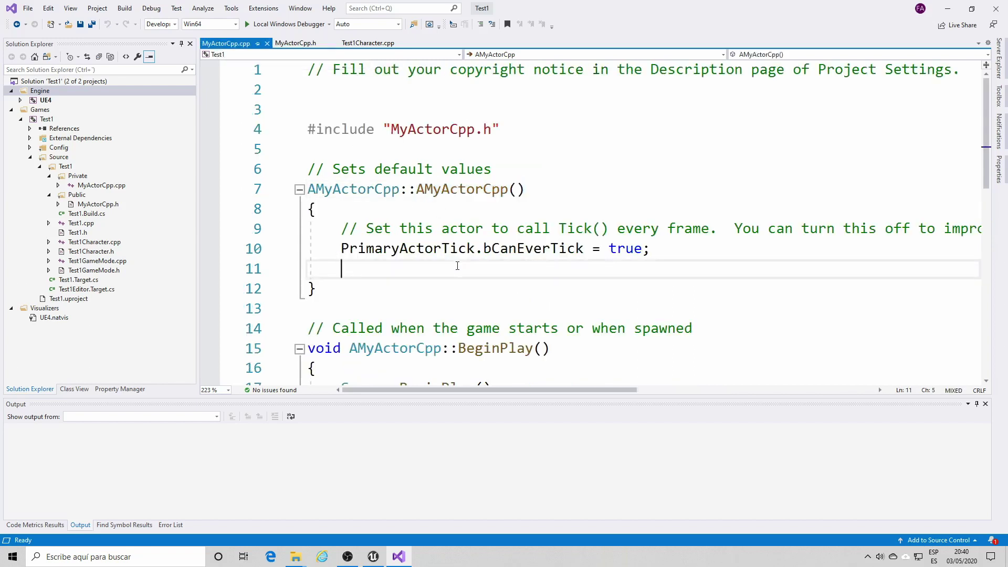
scroll(457, 266, "down", 3)
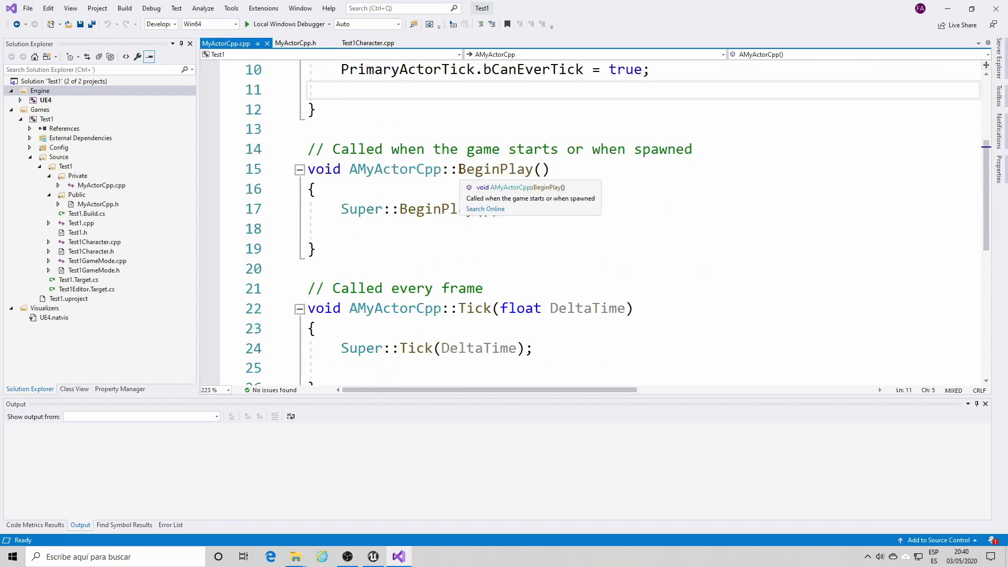
double_click(496, 169)
scroll(488, 246, "down", 1)
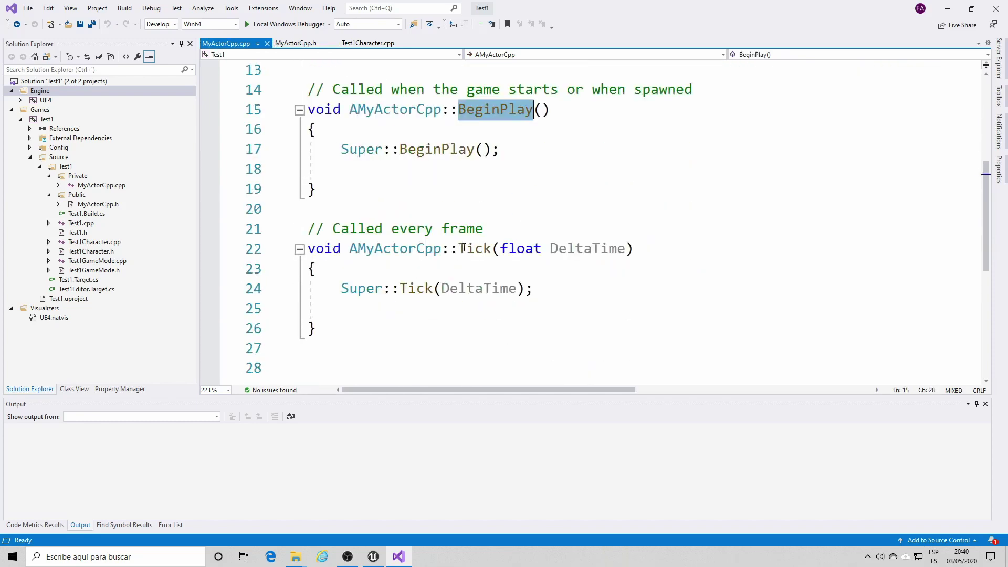
double_click(464, 248)
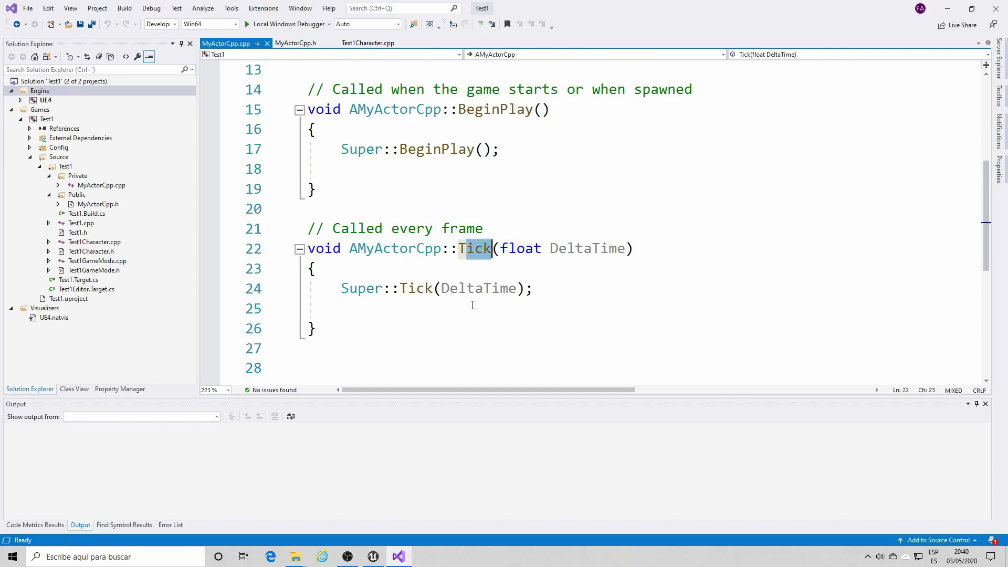
scroll(473, 305, "up", 4)
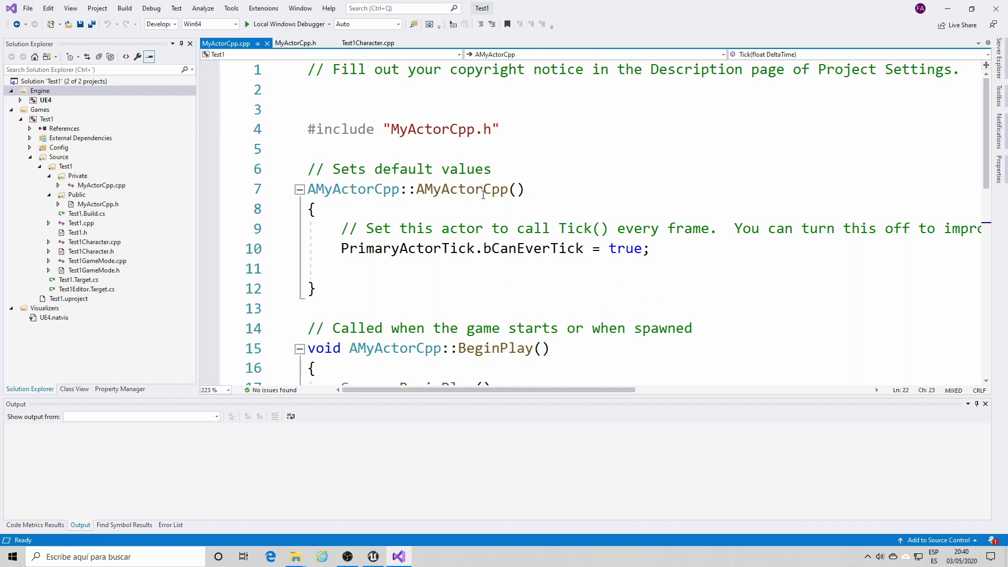
- Add myMesh = new UStaticMeshComponent(); below the bCanEverTick line in the constructor
left_click(663, 255)
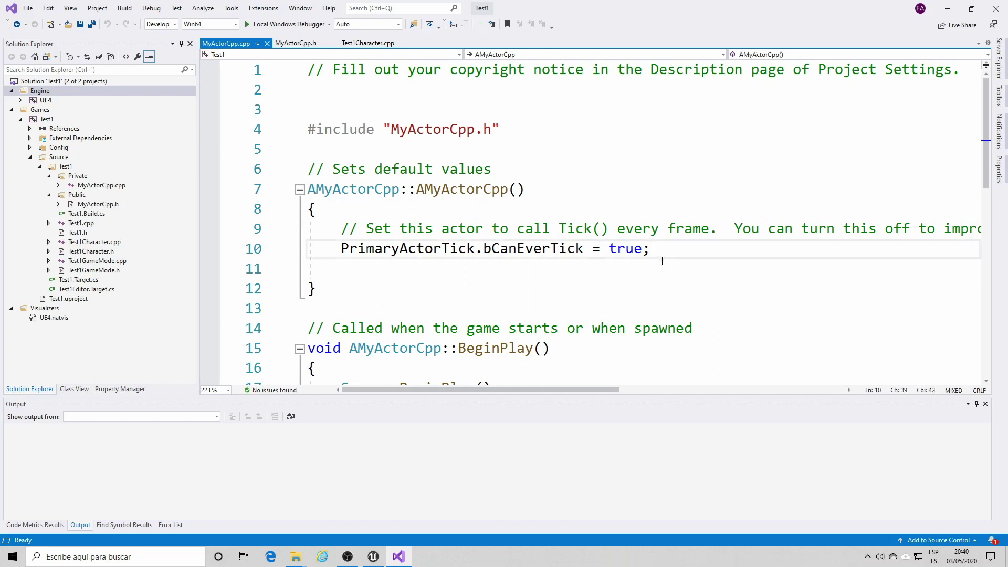
key("Return")
key("Return")
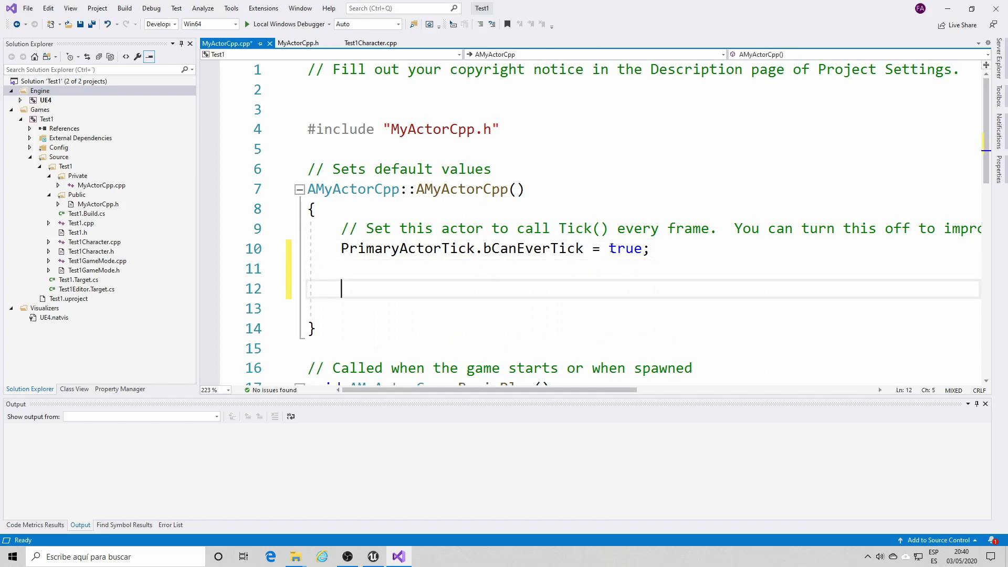
left_click(298, 43)
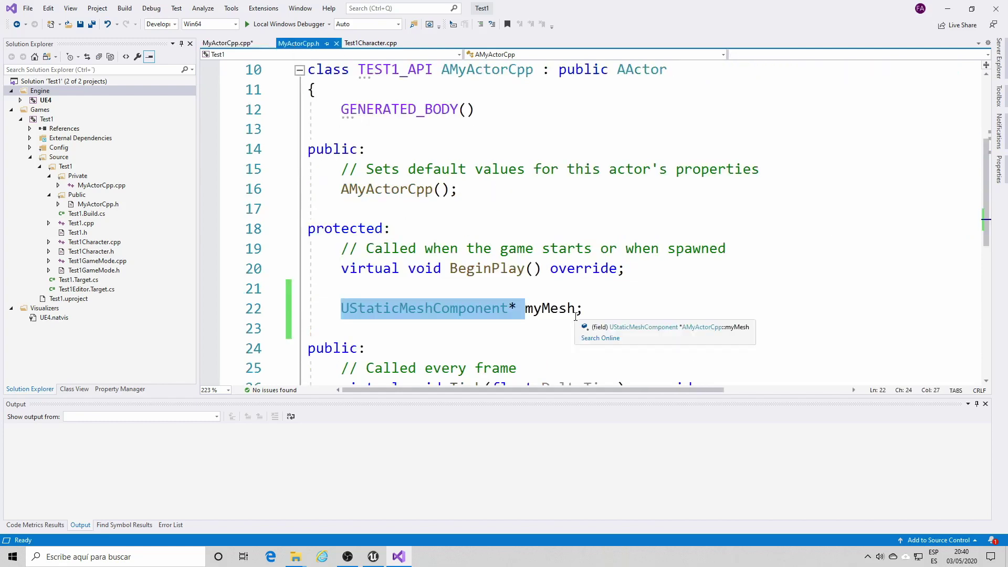
left_click(227, 43)
type("my")
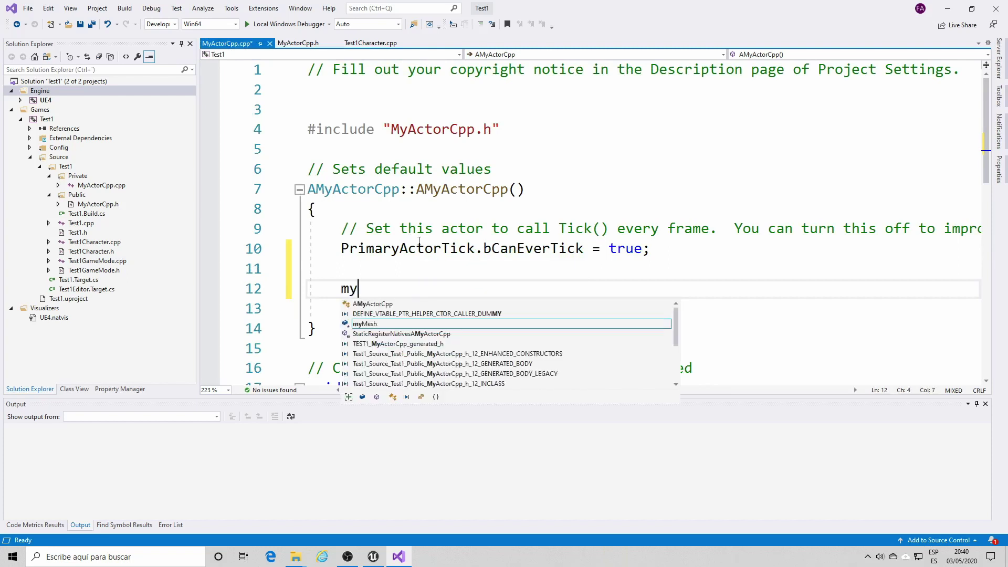
type("Mesh")
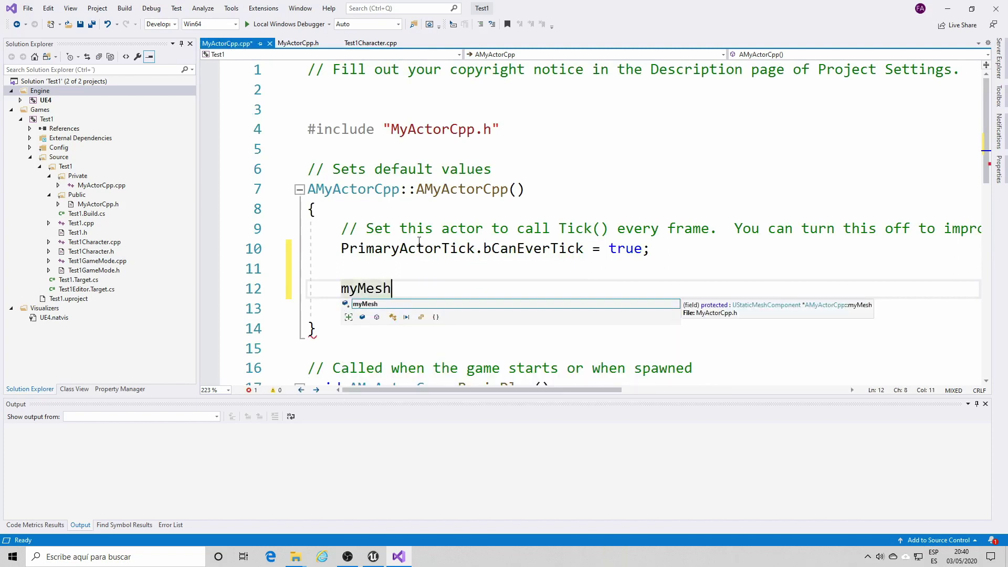
type(" =")
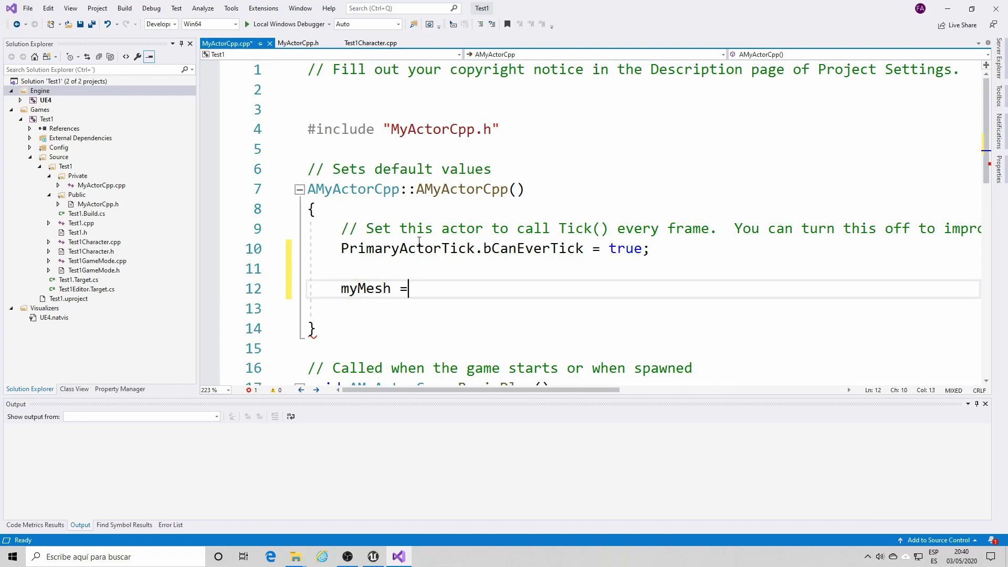
type(" new UStati")
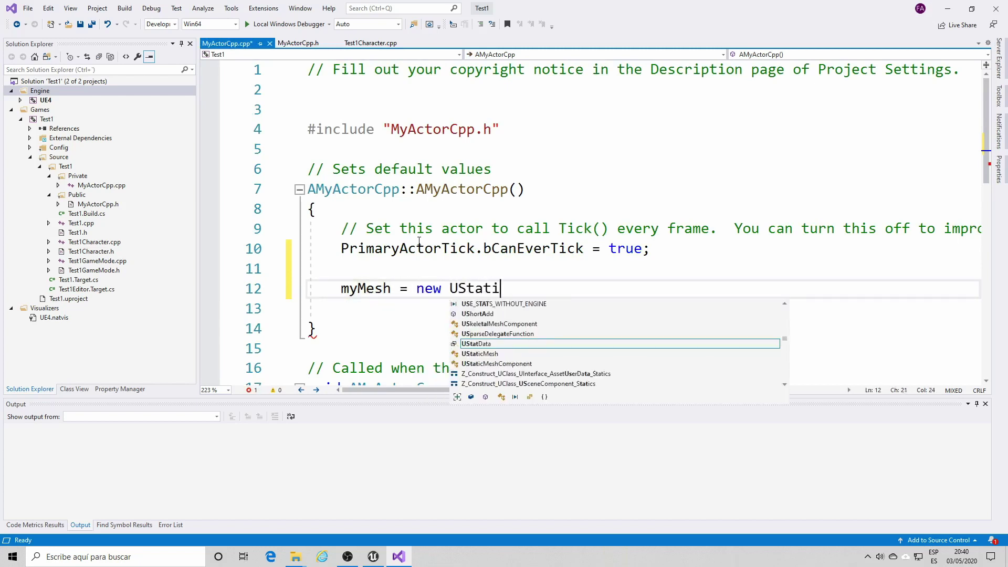
type("cMeshComponent")
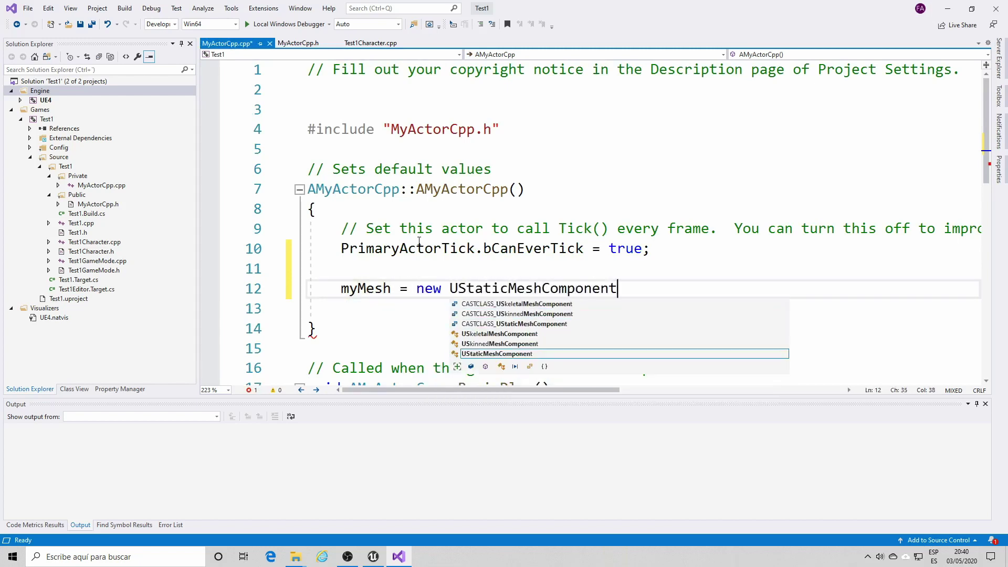
type("()")
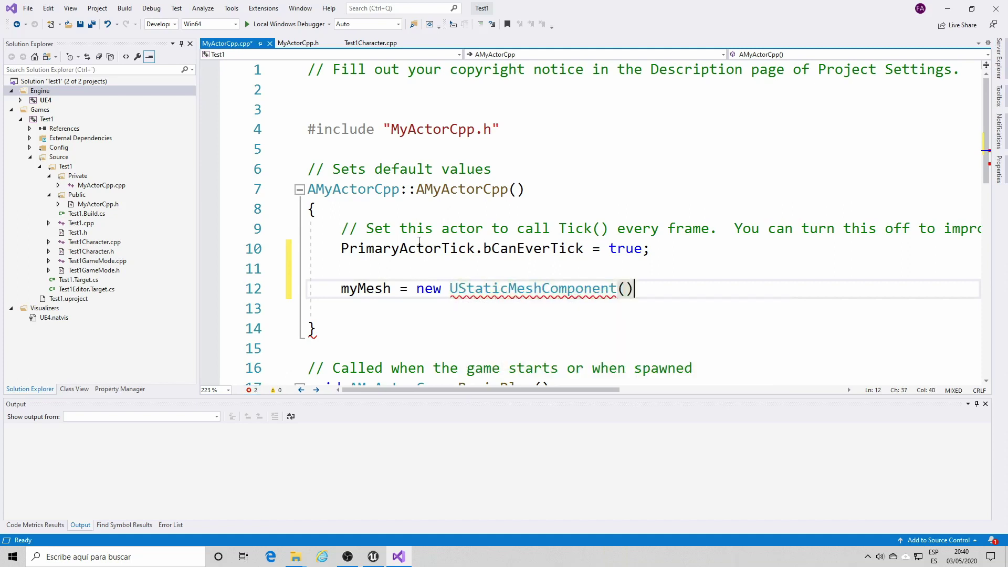
type(";")
mouse_move(481, 296)
- Replace the new expression with CreateDefaultSubobject<UStaticMeshComponent>();
left_click_drag(415, 289, 641, 289)
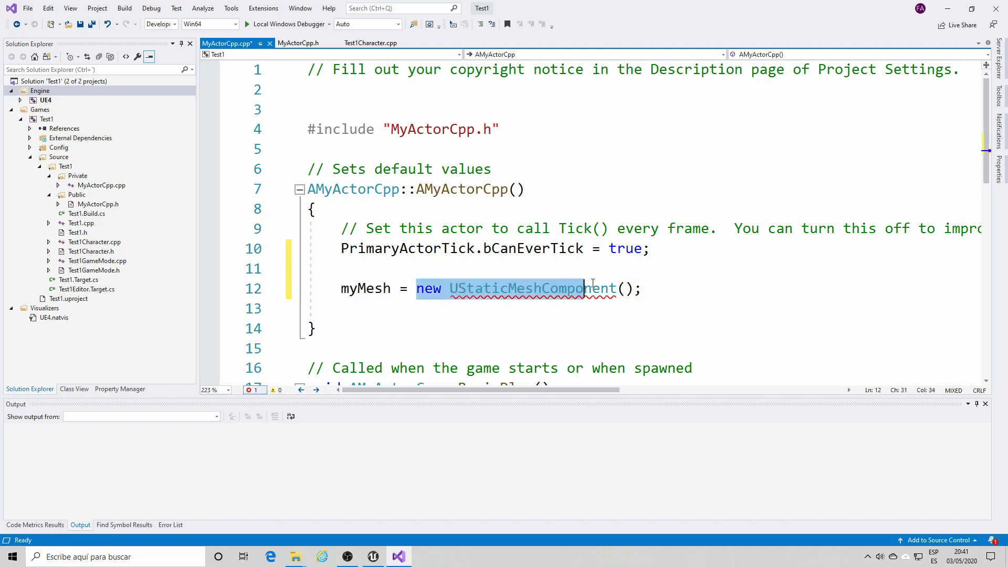
type("Cre")
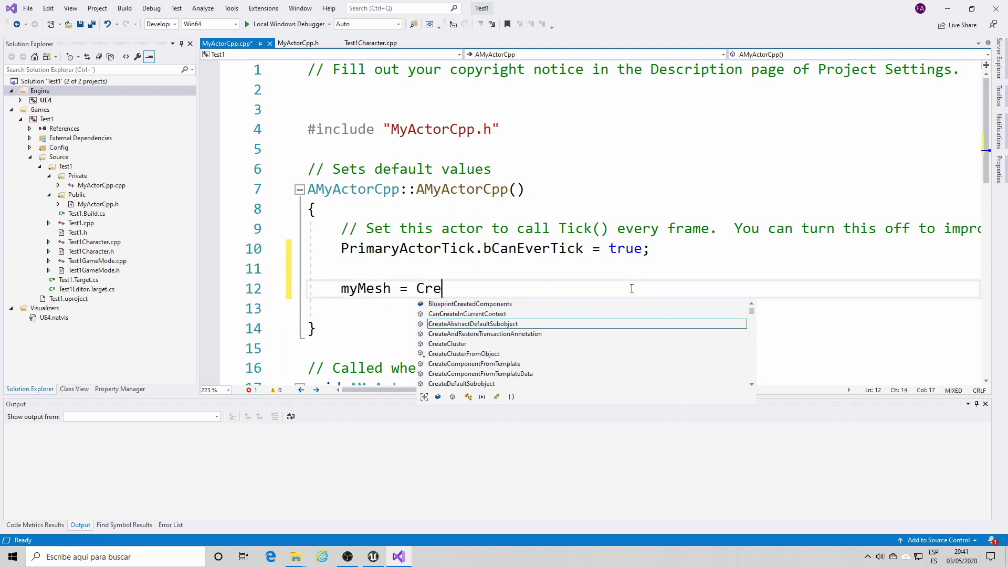
type("ateDe")
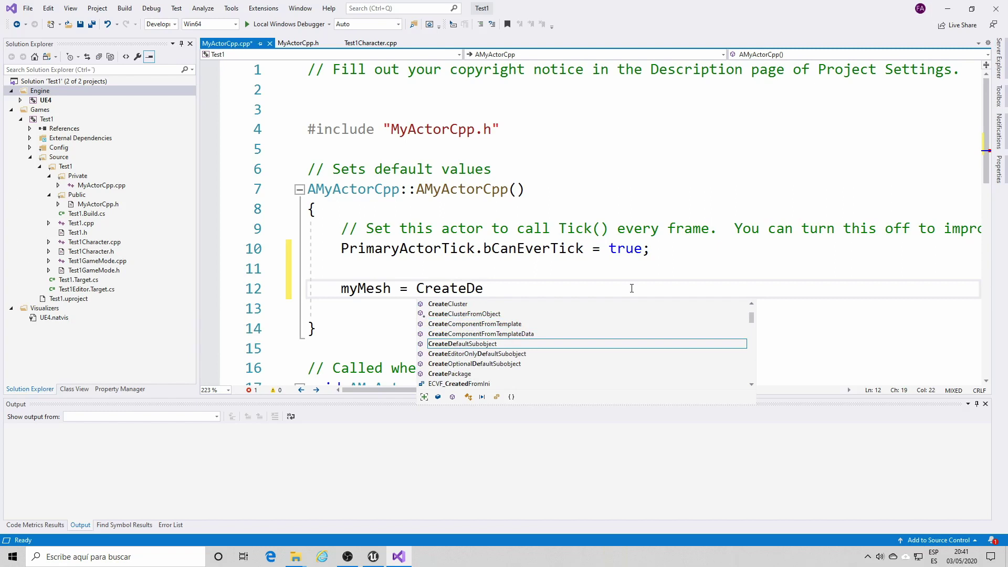
key("Tab")
type("<")
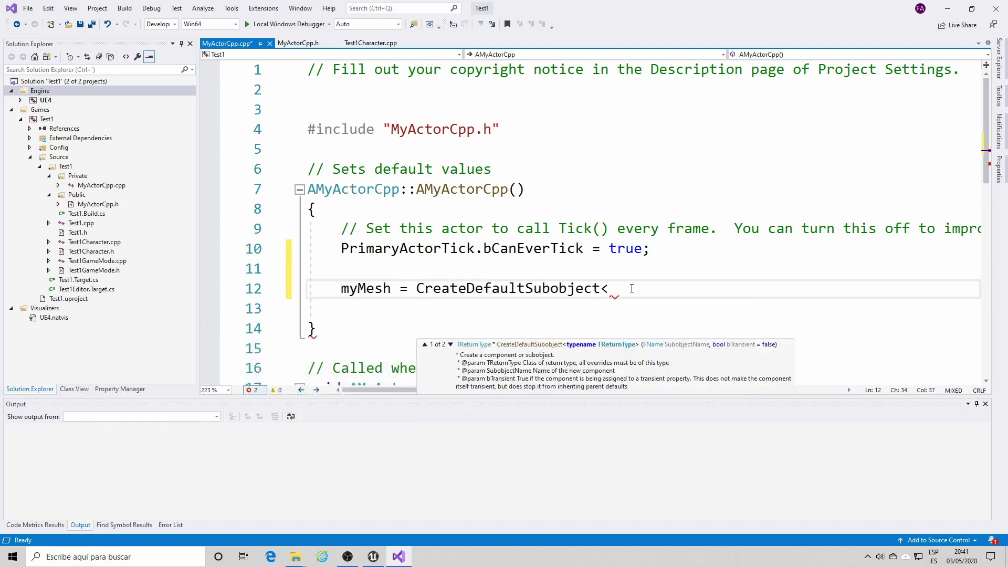
type(">")
key("Left")
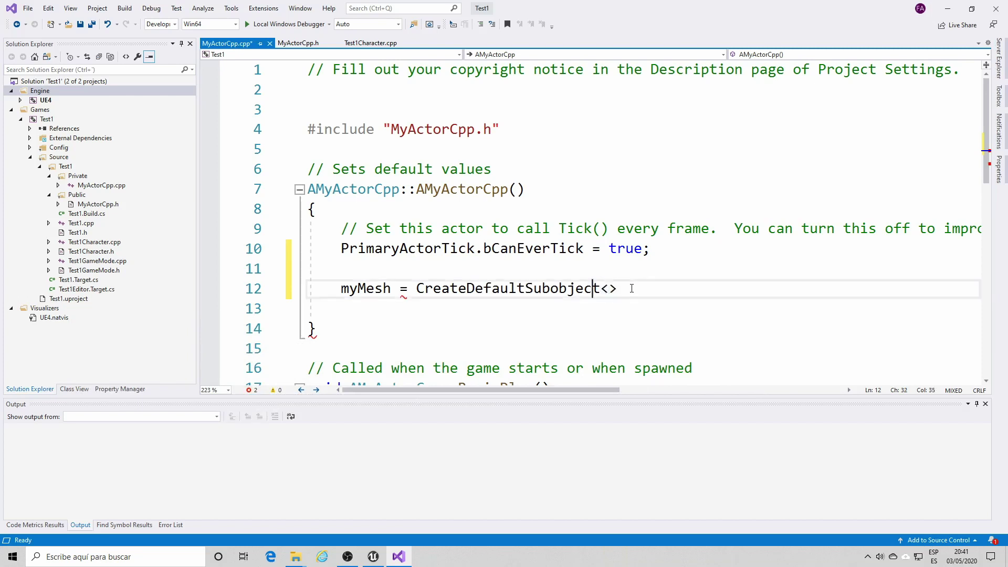
type("U")
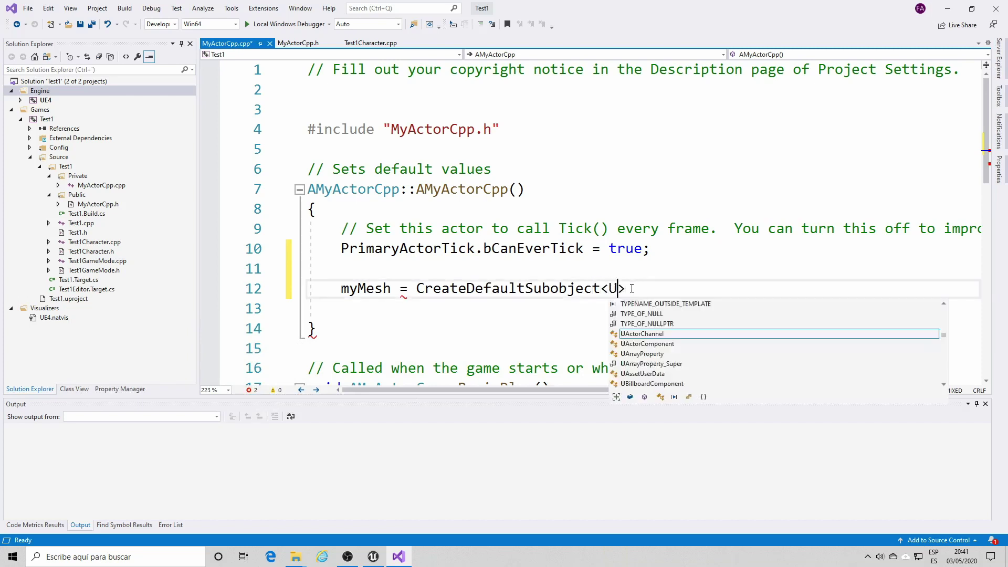
type("stati")
key("BackSpace")
key("BackSpace")
key("BackSpace")
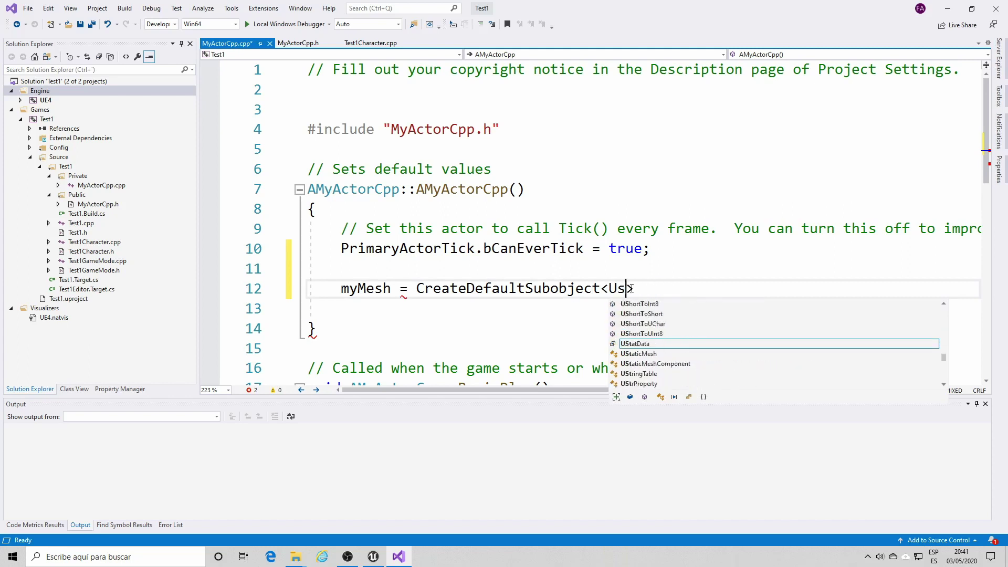
key("BackSpace")
type("StaticMesh")
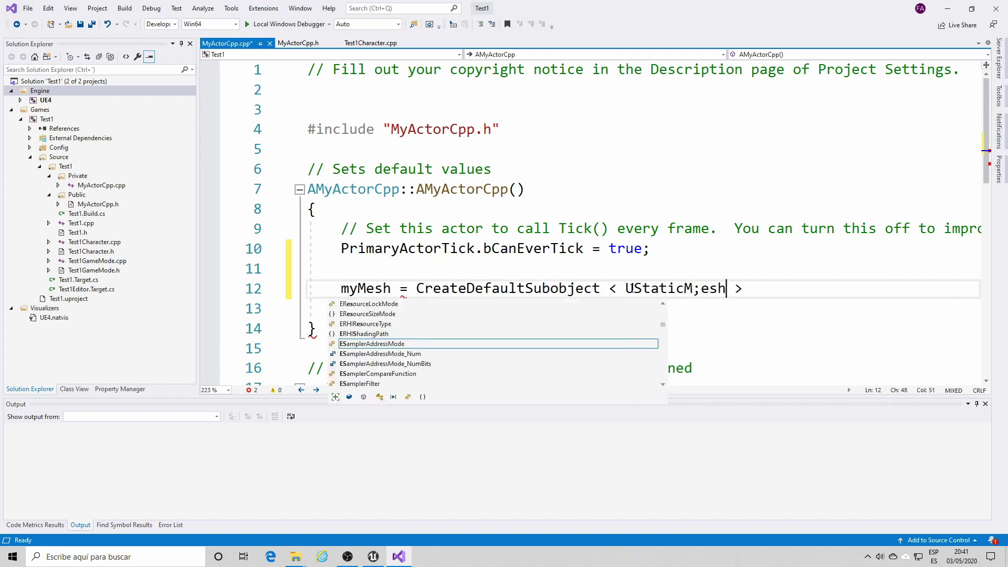
key("BackSpace")
key("BackSpace")
key("BackSpace")
type("esh")
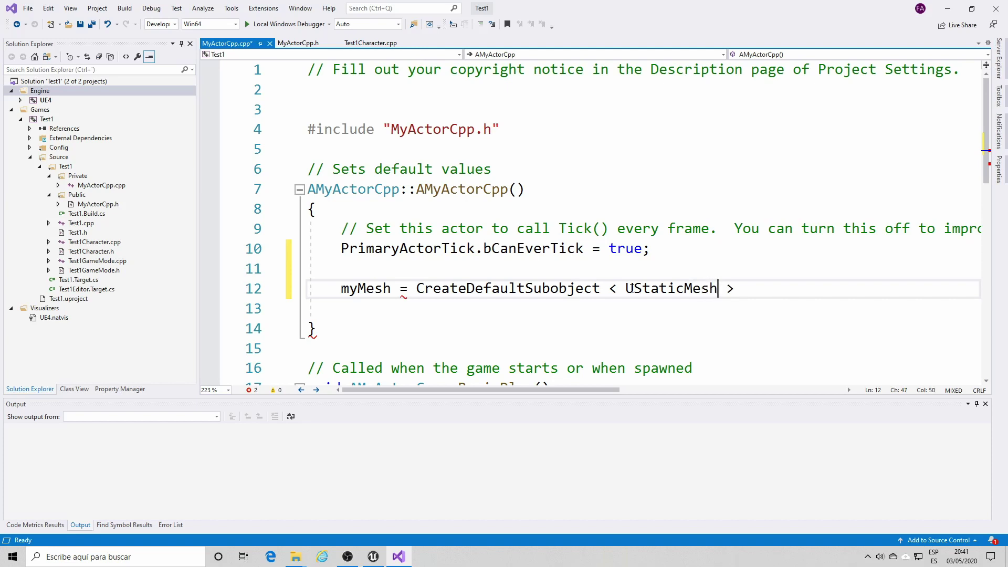
type("Component")
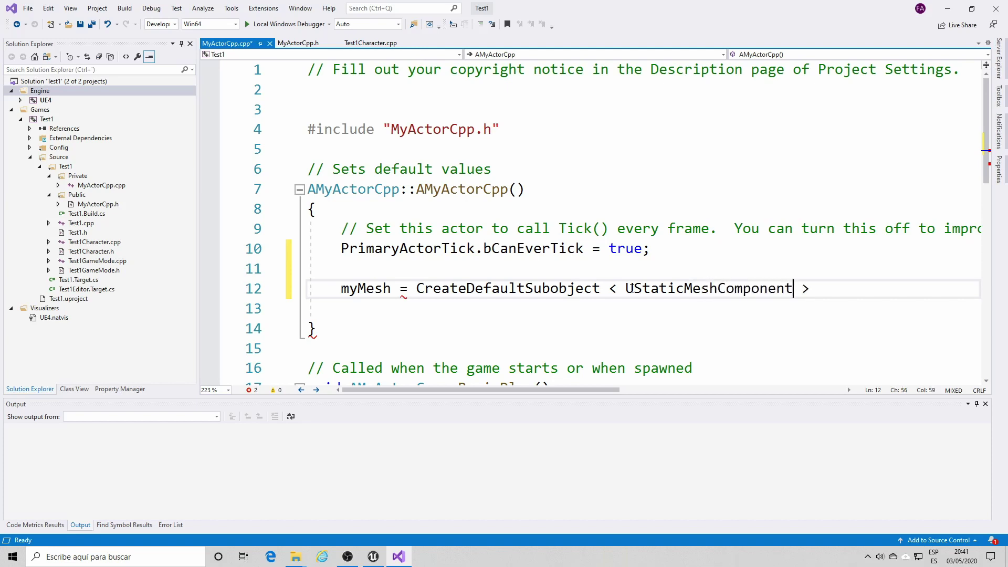
type(">();")
- Remove the stray spaces around the template bracket on line 12
key("Left")
key("Left")
key("Left")
key("Left")
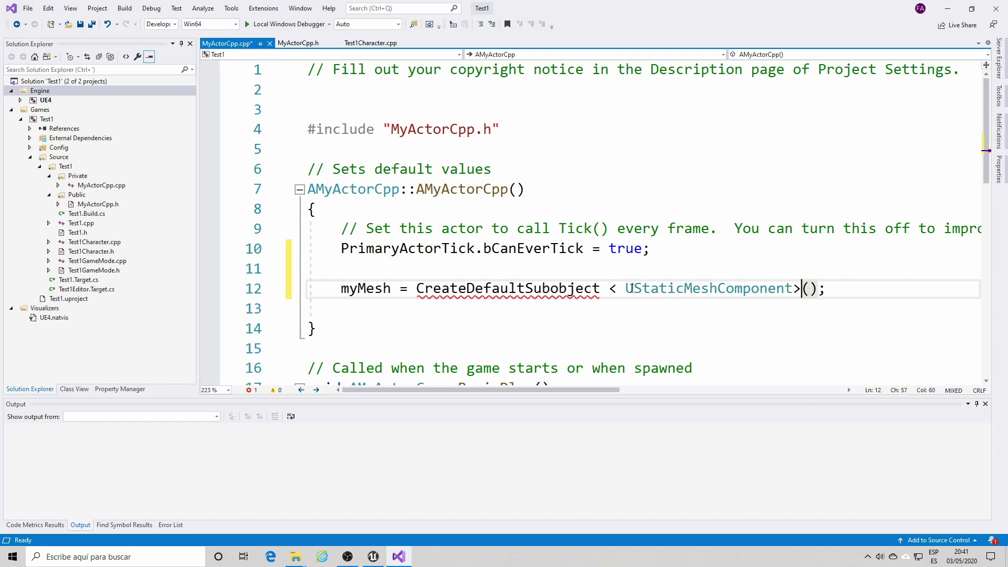
key("Left")
key("Left")
key("Left")
key("Left")
key("Left")
key("Left")
key("Left")
key("Left")
key("Left")
key("BackSpace")
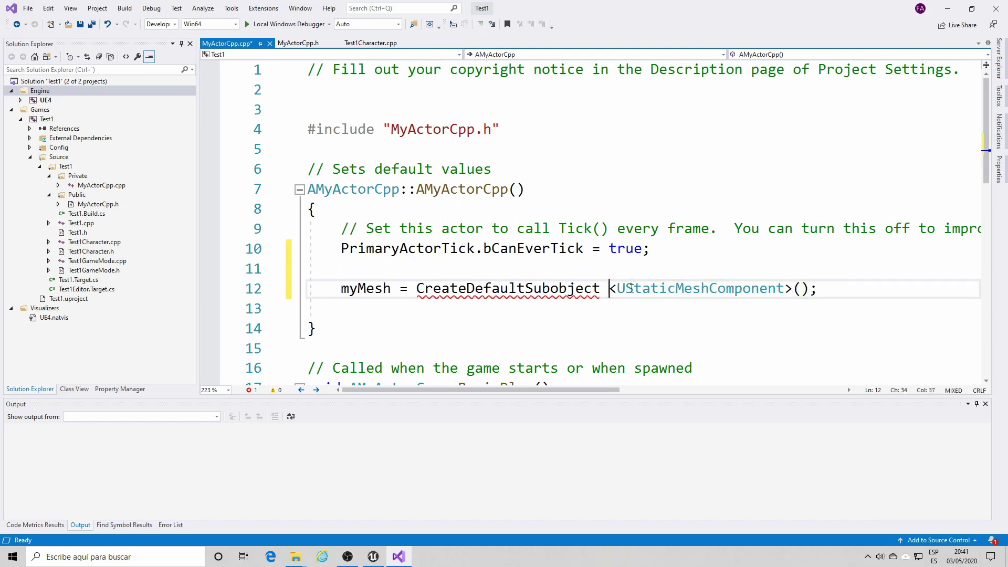
key("Left")
key("BackSpace")
key("End")
key("Left")
key("Left")
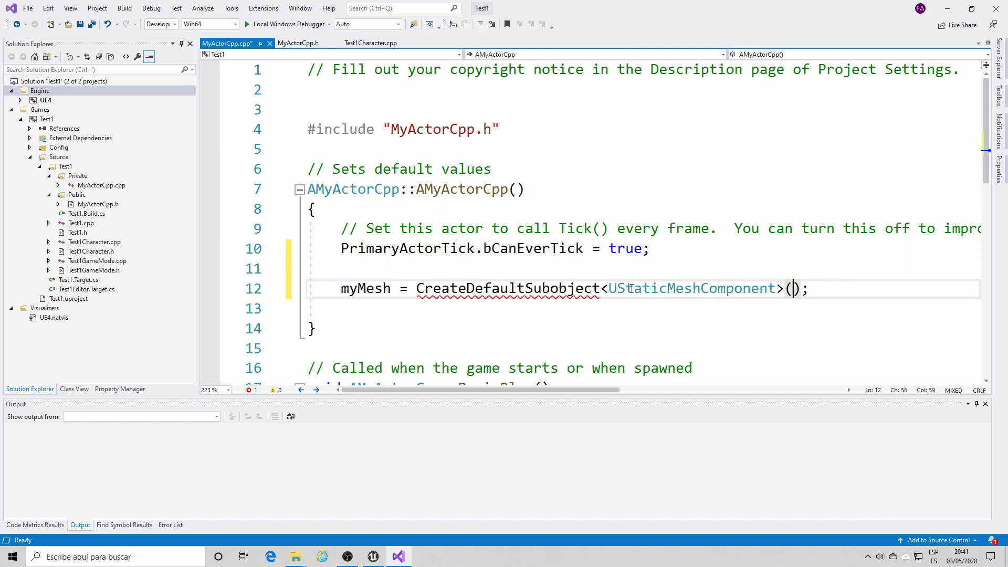
- Open MyActorBP from the Content folder, inspect its empty myMesh component, then return to the code
left_click(373, 557)
left_click(33, 408)
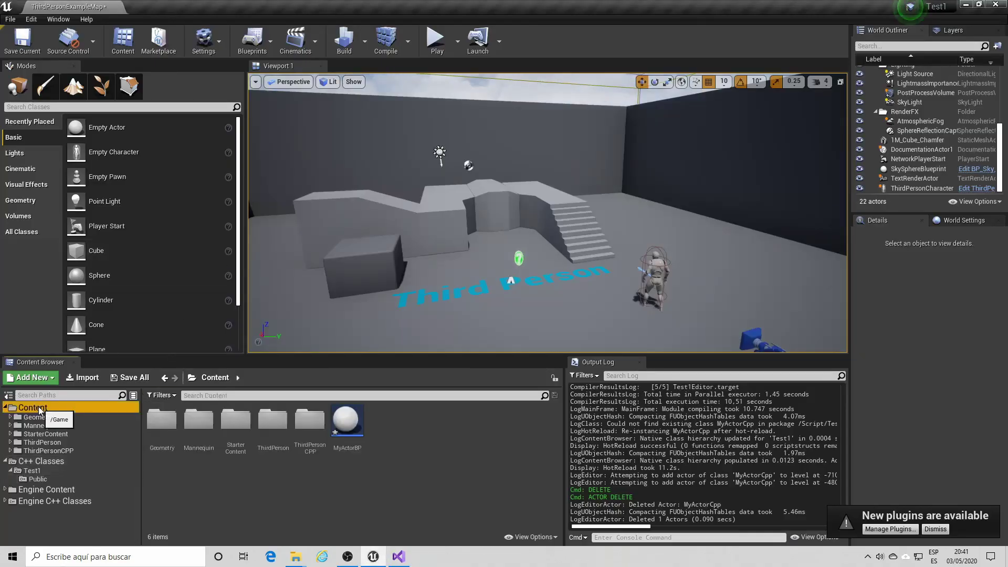
double_click(346, 431)
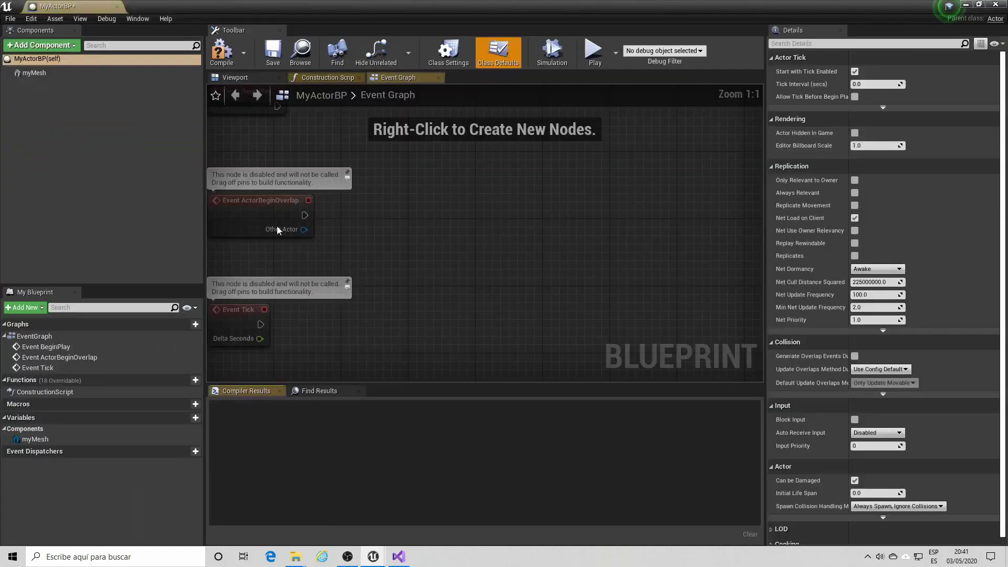
left_click(50, 76)
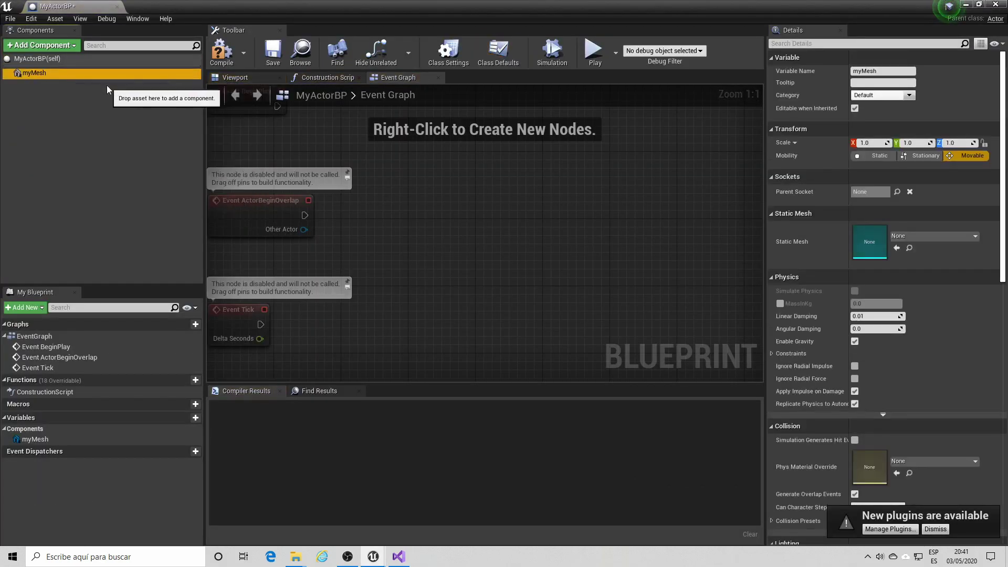
left_click(969, 4)
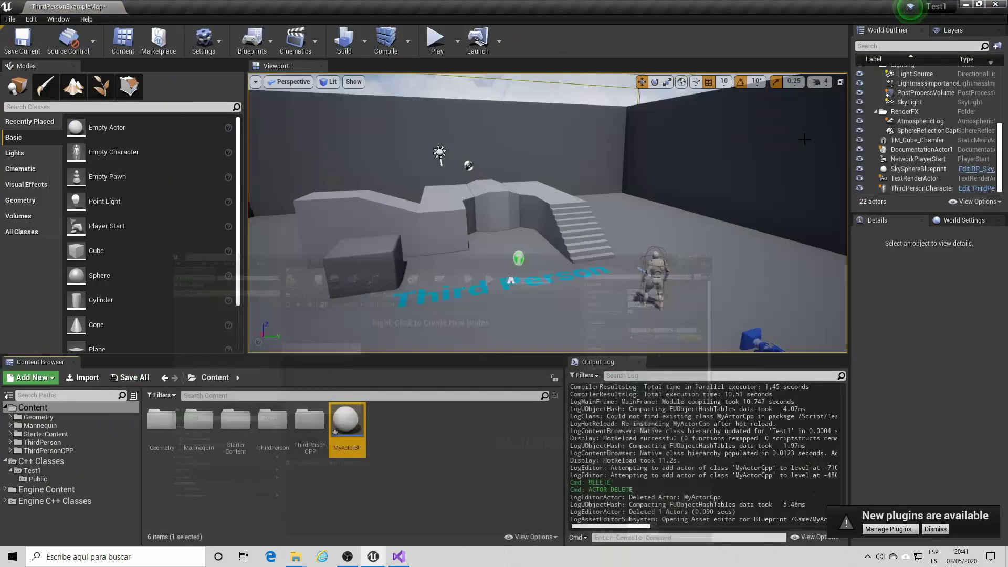
left_click(399, 557)
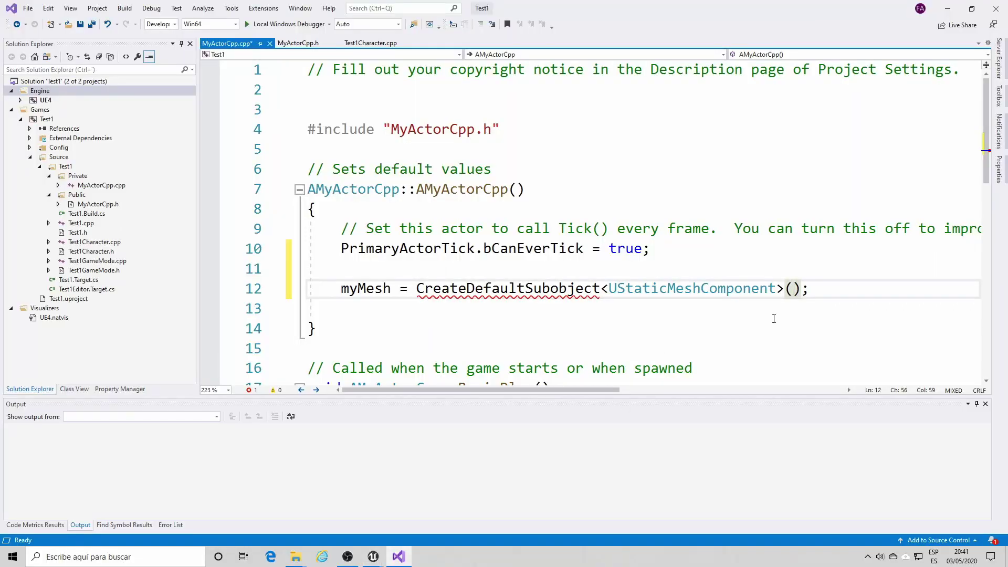
- Pass TEXT("MyMesh") as the CreateDefaultSubobject argument on line 12
type("\"My")
type("Mesh")
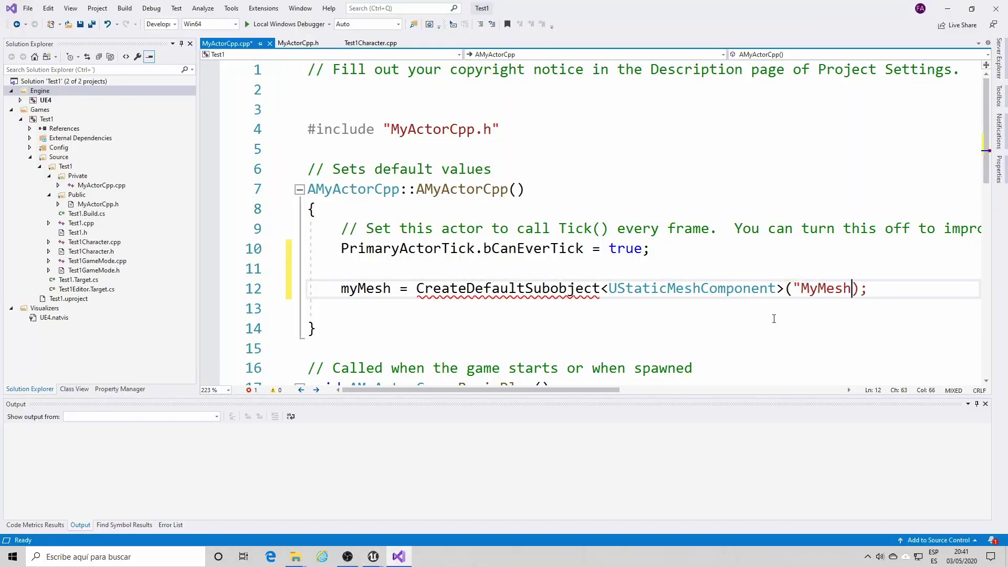
type("\"")
key("Left")
key("Left")
key("Left")
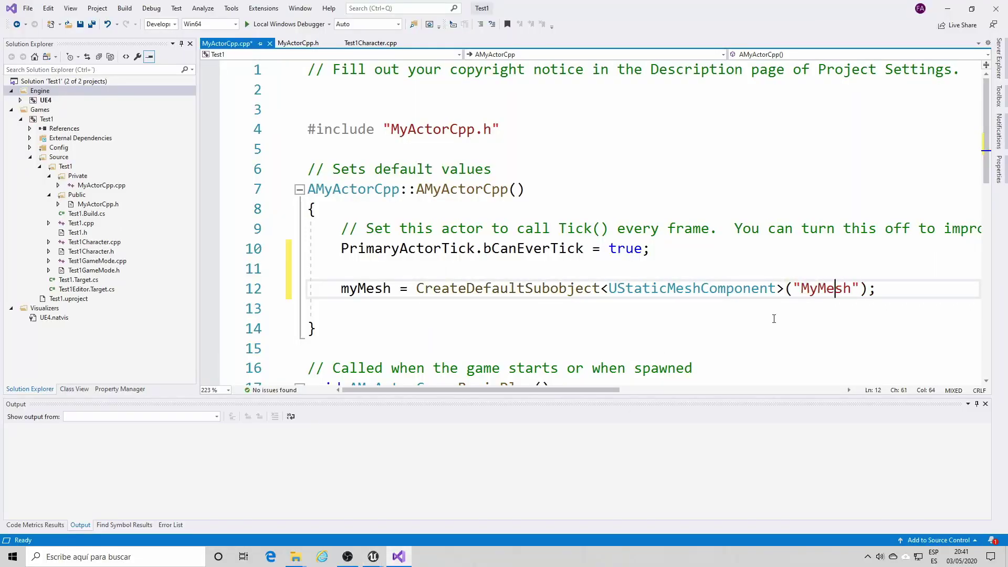
key("Left")
key("Left")
key("Left")
key("Left")
type("TEX")
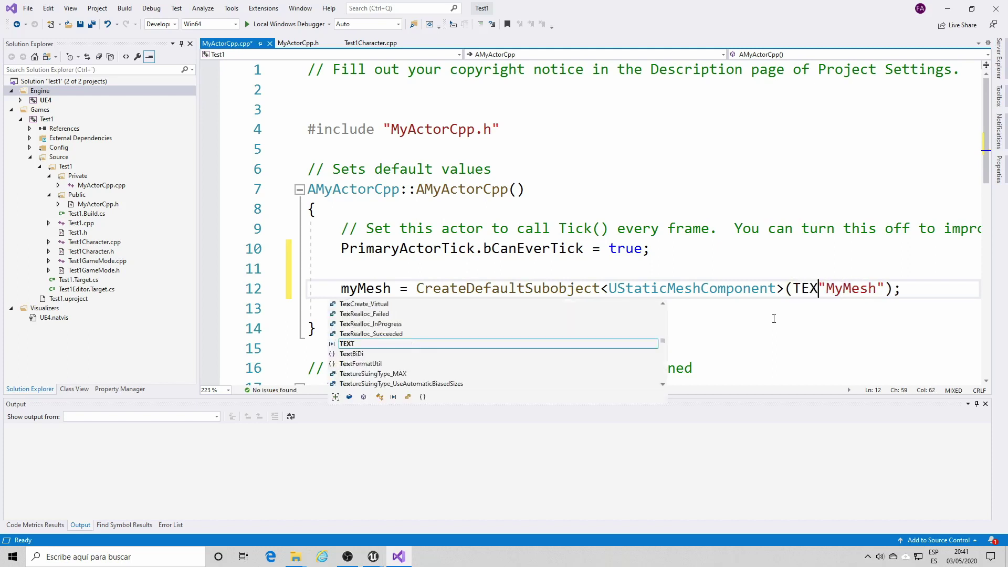
type("T(")
key("Right")
key("Right")
key("Right")
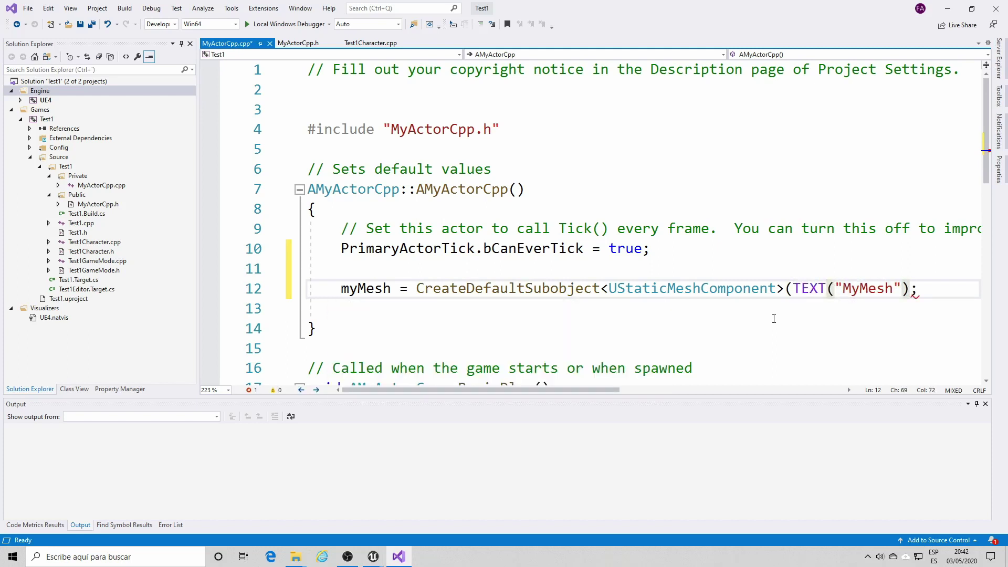
type(")")
key("Left")
key("Left")
key("Left")
key("Left")
key("Left")
key("Left")
key("Left")
key("Left")
key("Left")
key("Left")
key("Left")
key("Left")
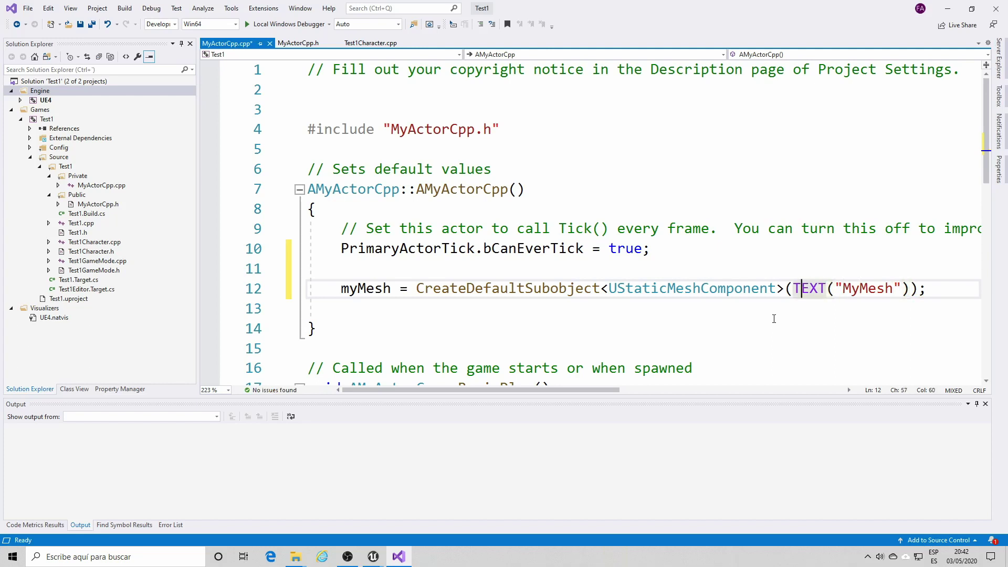
key("Left")
key("shift+Right")
key("shift+Right")
key("shift+Right")
key("shift+Right")
key("shift+Right")
key("End")
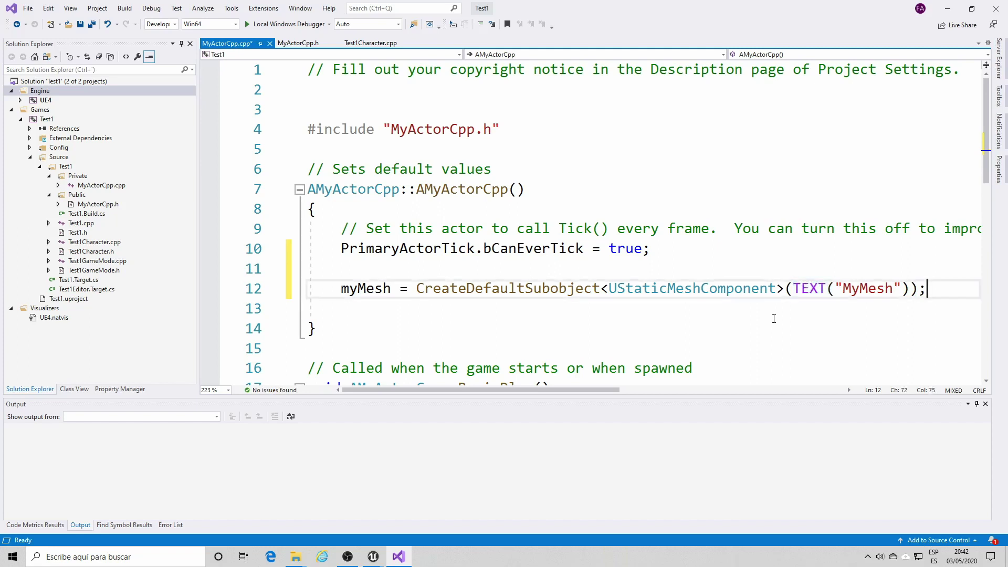
key("Down")
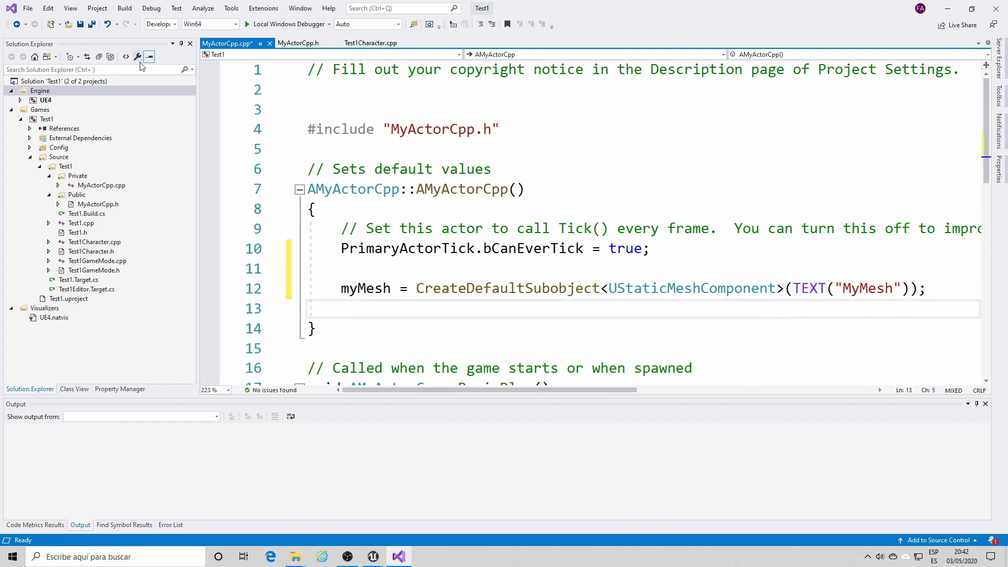
- Save MyActorCpp.cpp and review the myMesh declaration in MyActorCpp.h
left_click(92, 24)
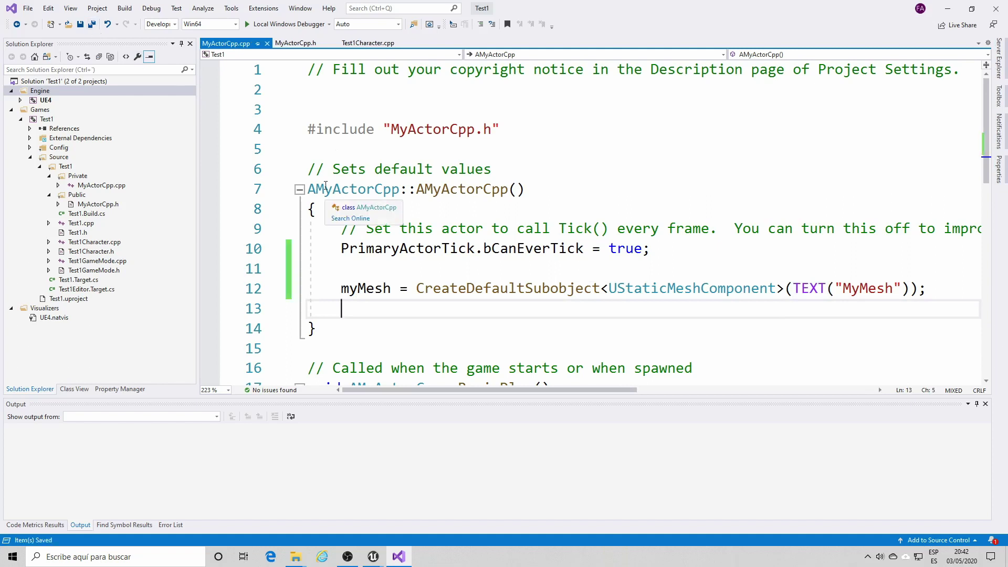
left_click(295, 43)
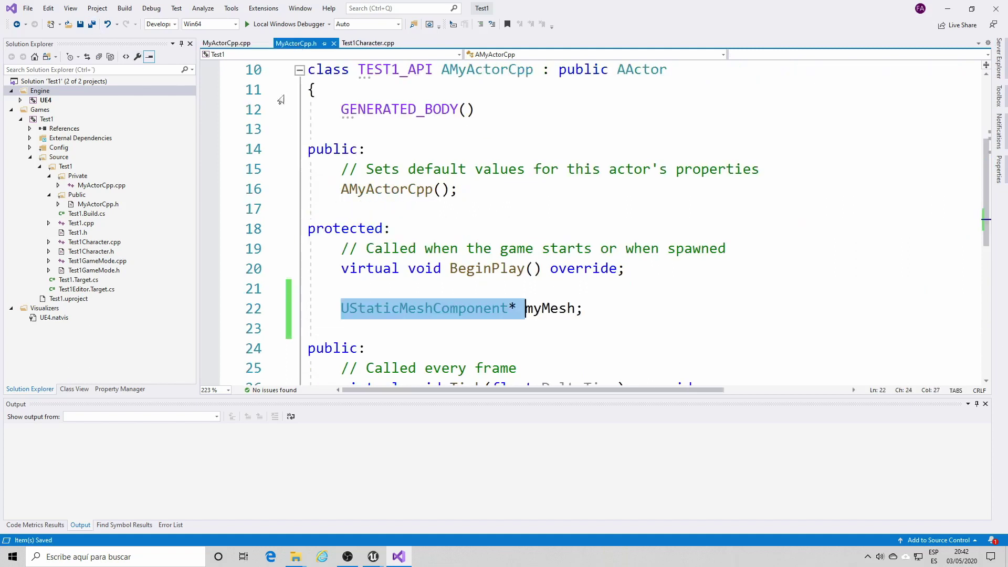
left_click(431, 298)
left_click_drag(584, 308, 336, 308)
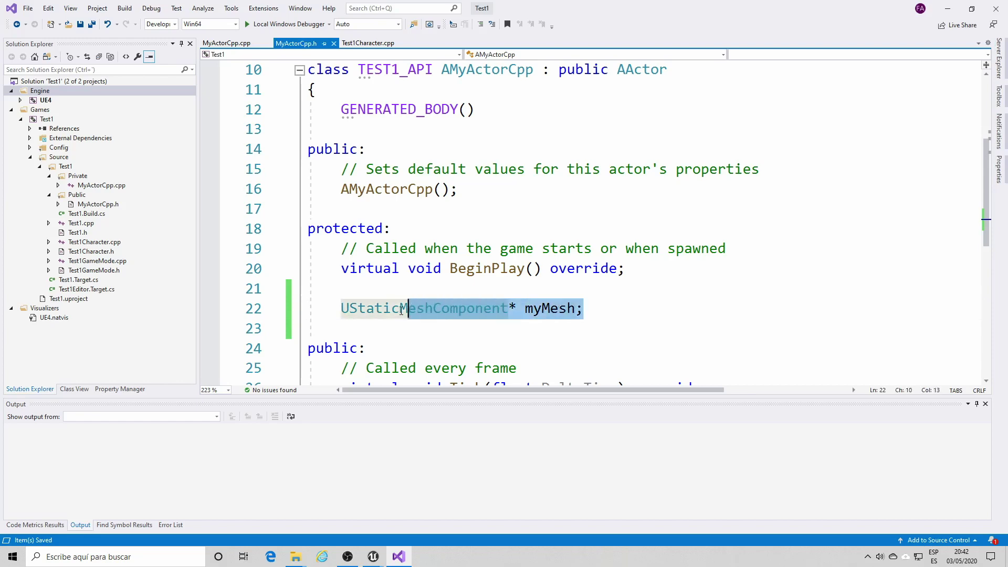
scroll(487, 194, "up", 1)
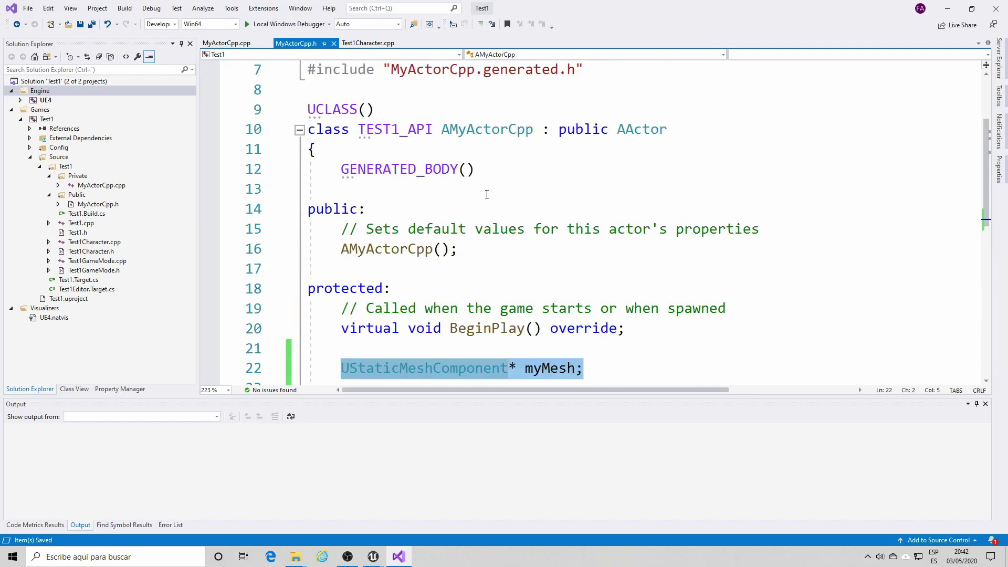
- Review the constructor's myMesh creation line, then bring up the Unreal windows
left_click(226, 43)
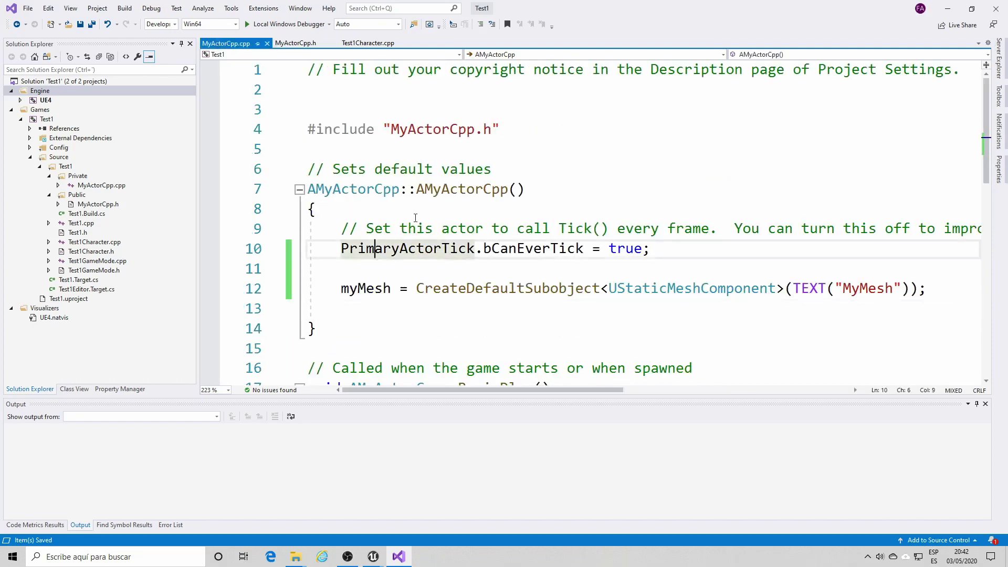
left_click_drag(412, 190, 526, 190)
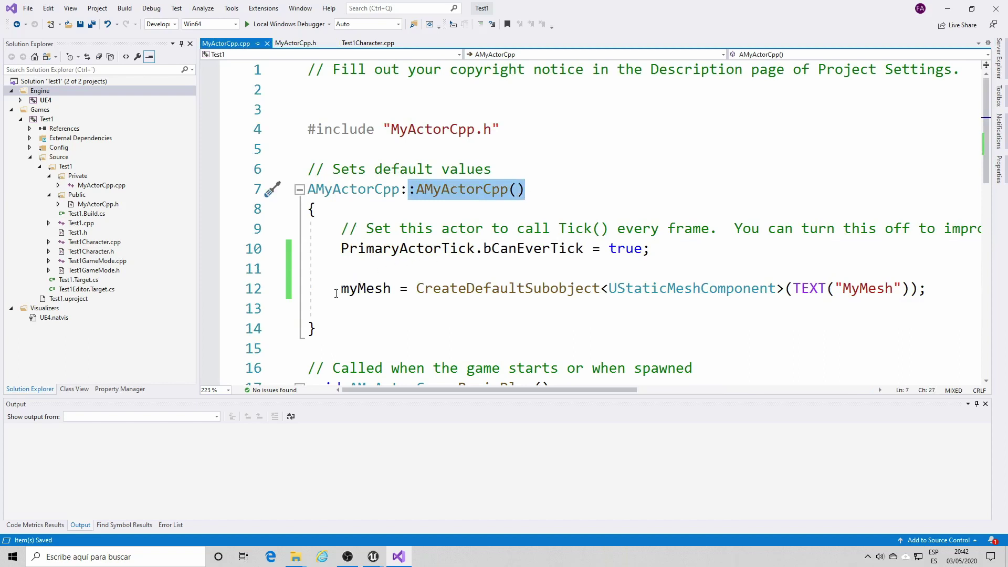
left_click_drag(341, 289, 928, 290)
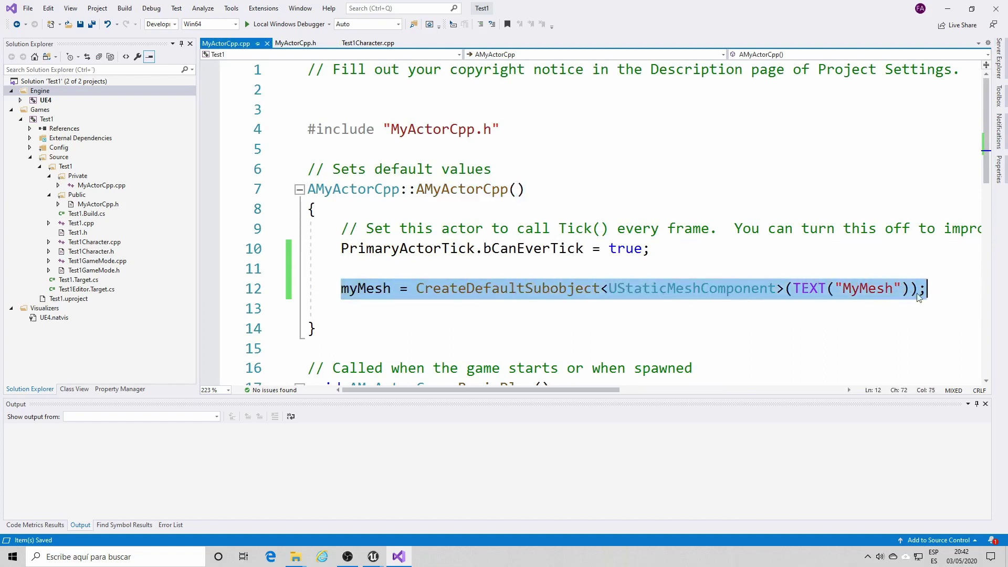
left_click(569, 329)
double_click(366, 288)
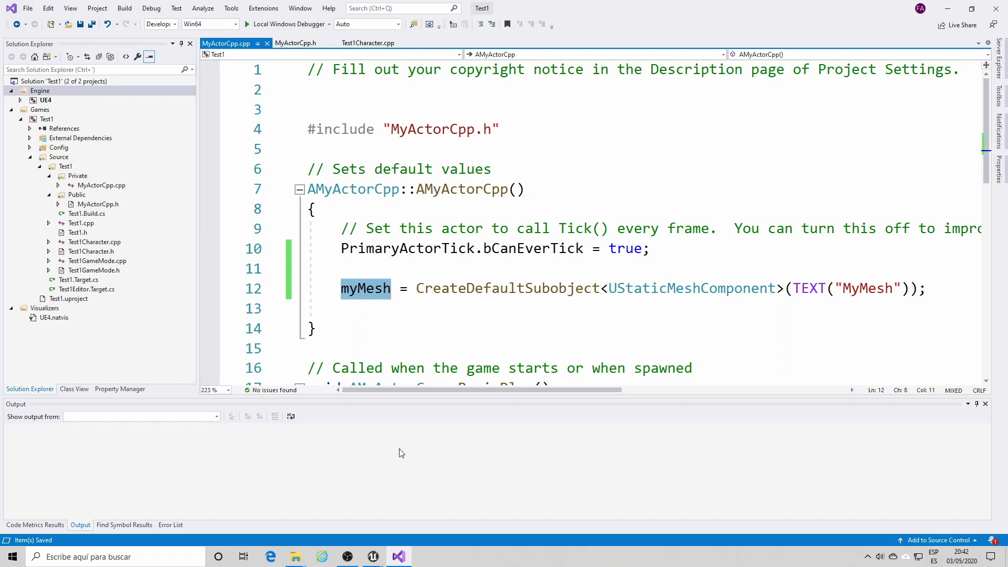
left_click(376, 559)
- Inspect MyActorBP's myMesh component, a Movable Static Mesh with no mesh assigned, then return to Visual Studio
left_click(408, 525)
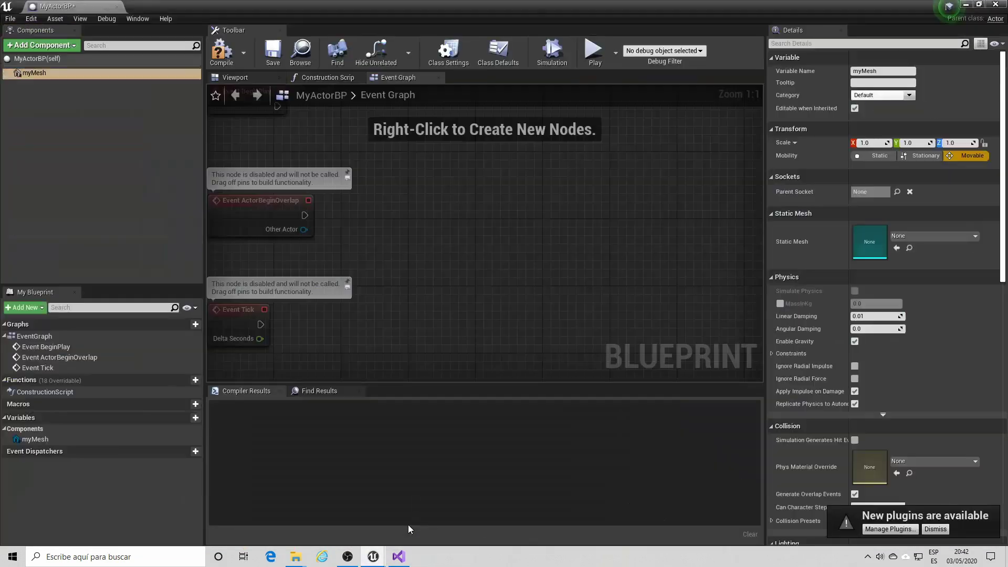
left_click(30, 77)
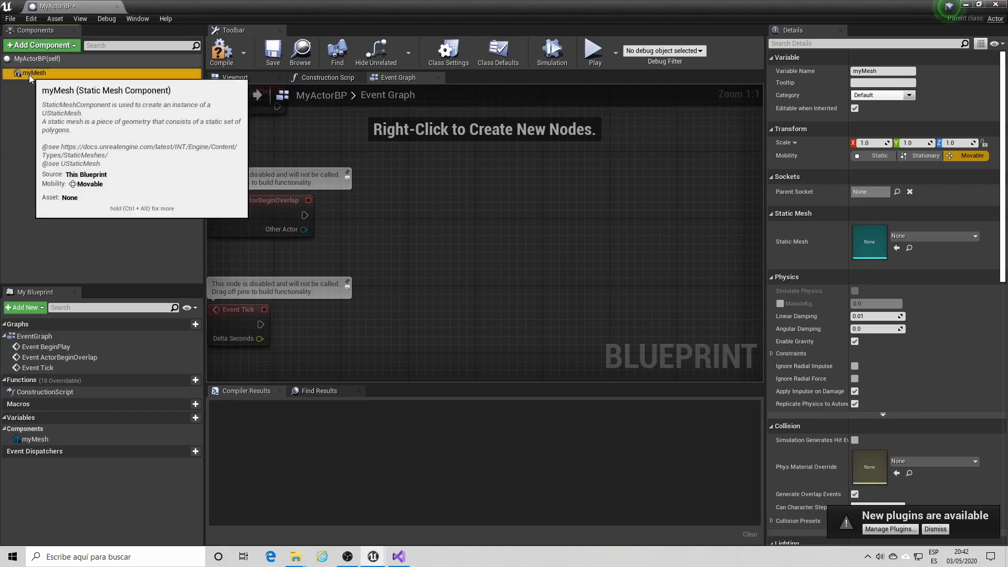
left_click(402, 558)
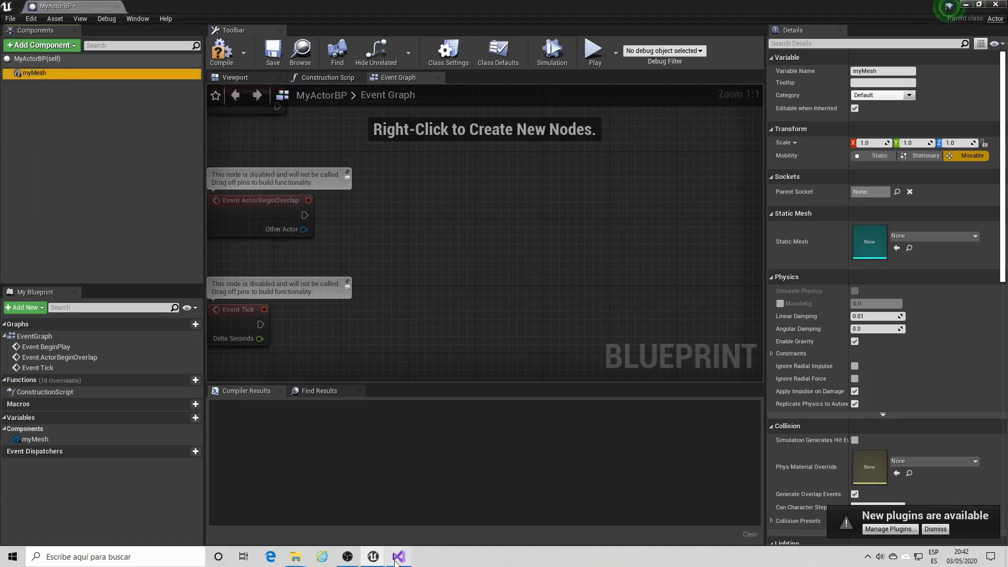
- Write RootComponent(myMesh) on line 13 of the constructor and save all files
left_click(414, 307)
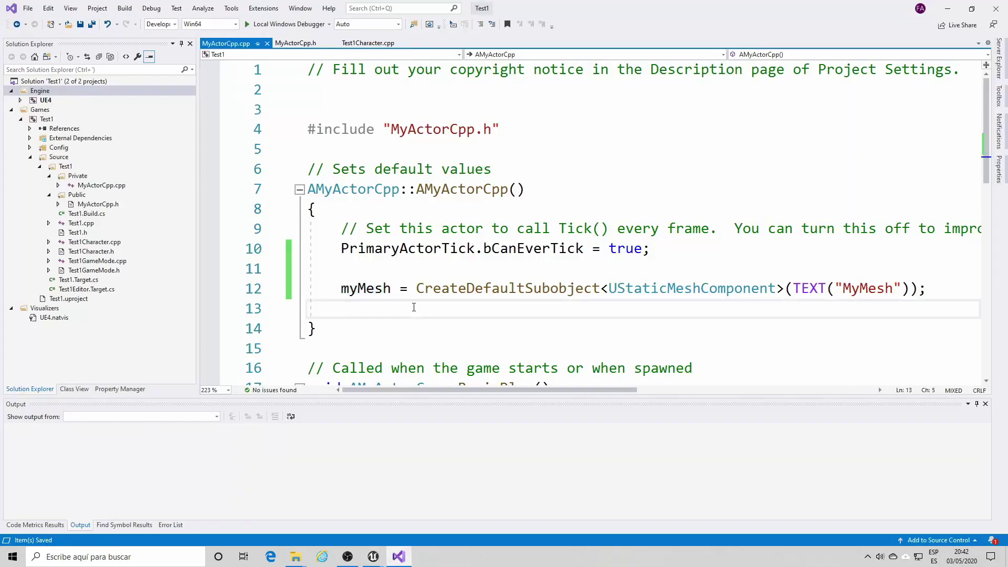
type("Rootcom")
key("Tab")
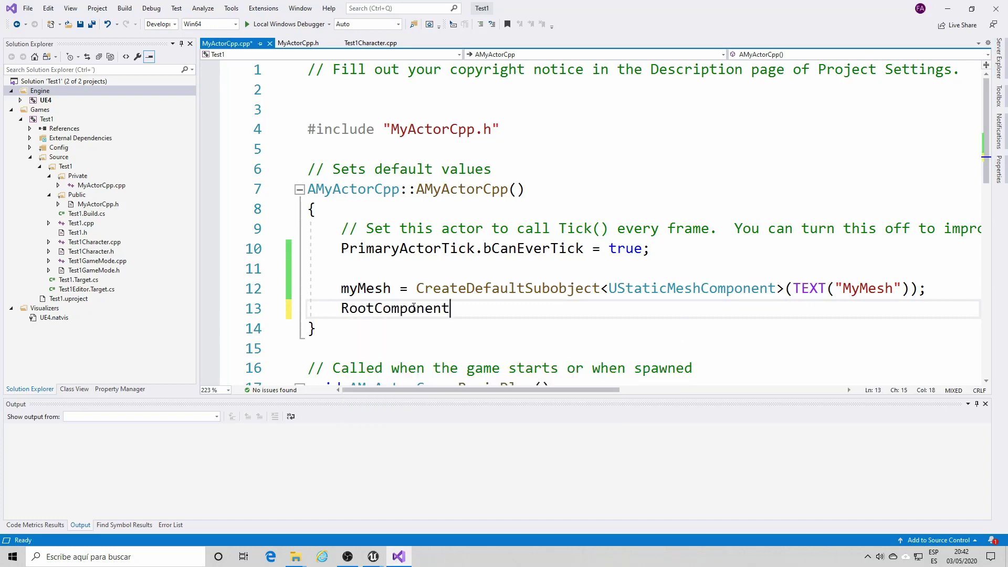
type("(myM")
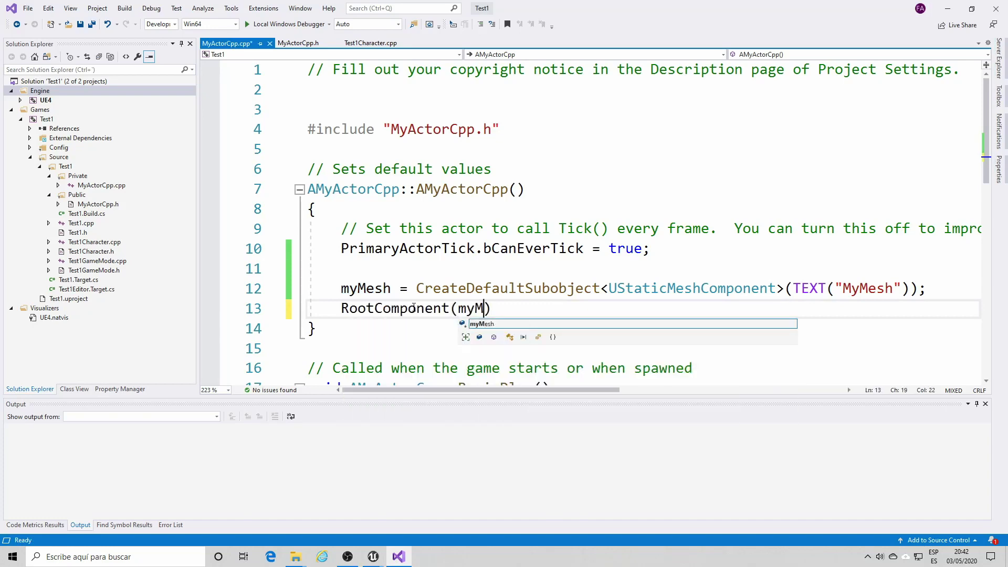
type("esh)")
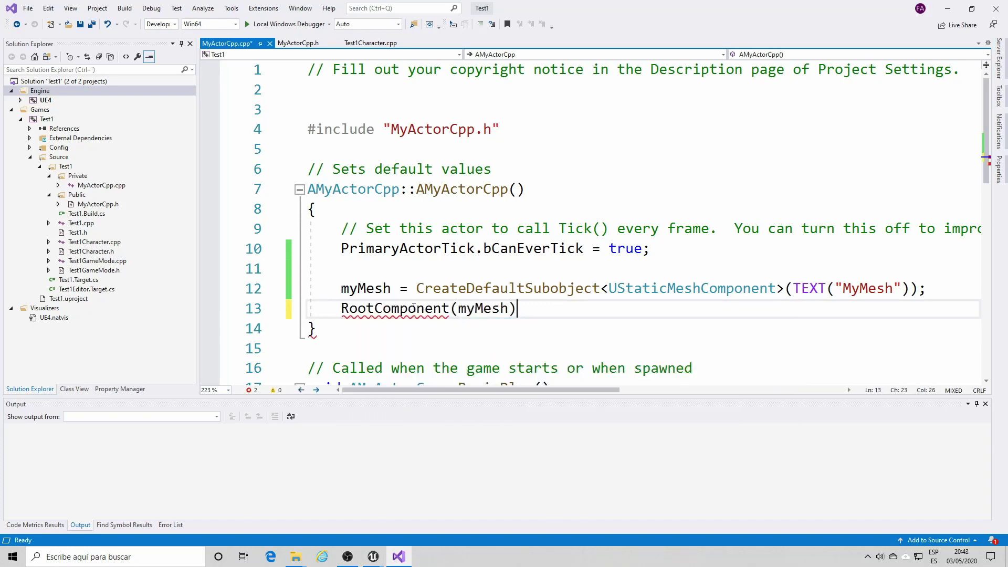
left_click(93, 25)
- Replace line 13 with SetRootComponent(myMesh); and save MyActorCpp.cpp
left_click(424, 308)
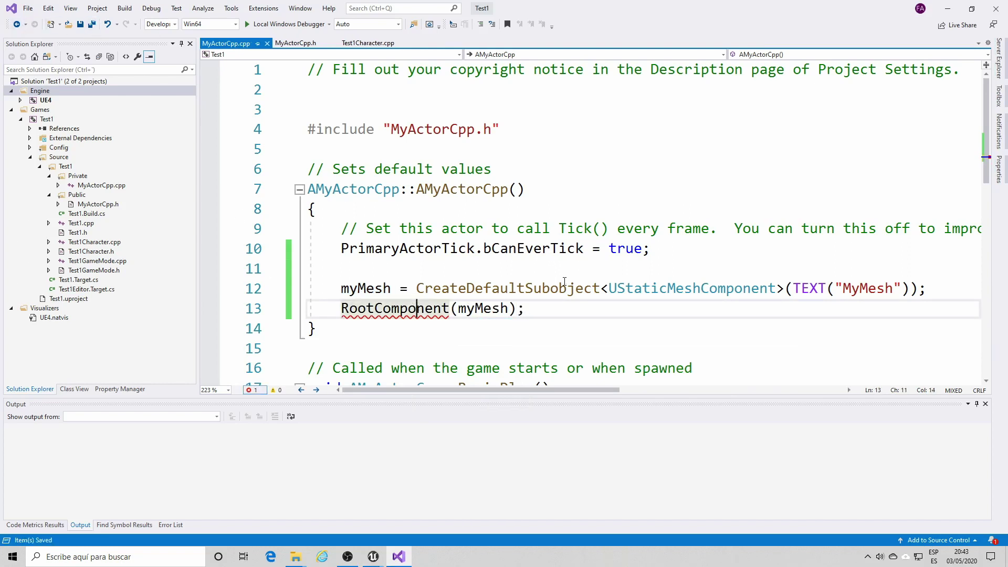
key("Right")
key("Right")
key("Right")
key("End")
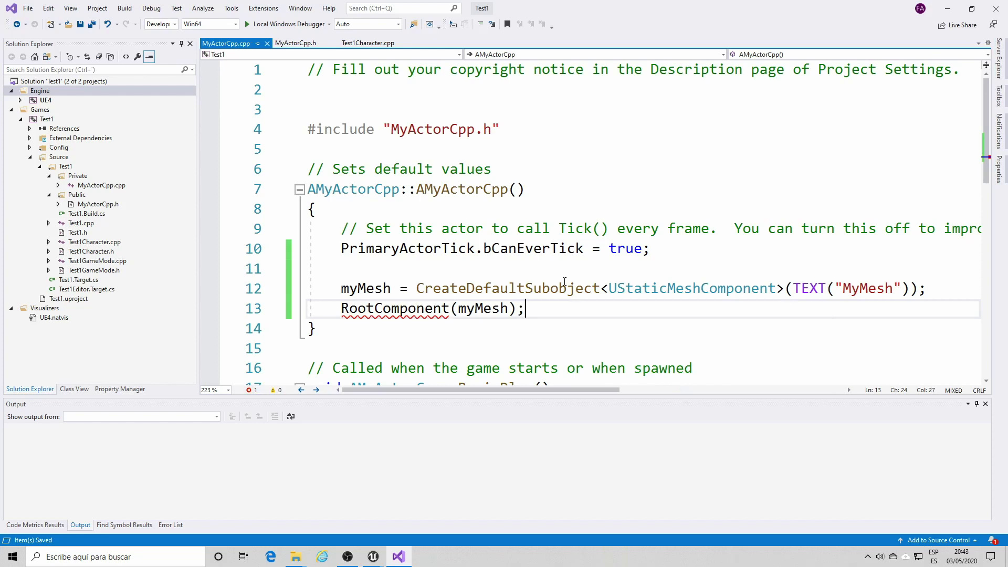
key("Left")
key("Left")
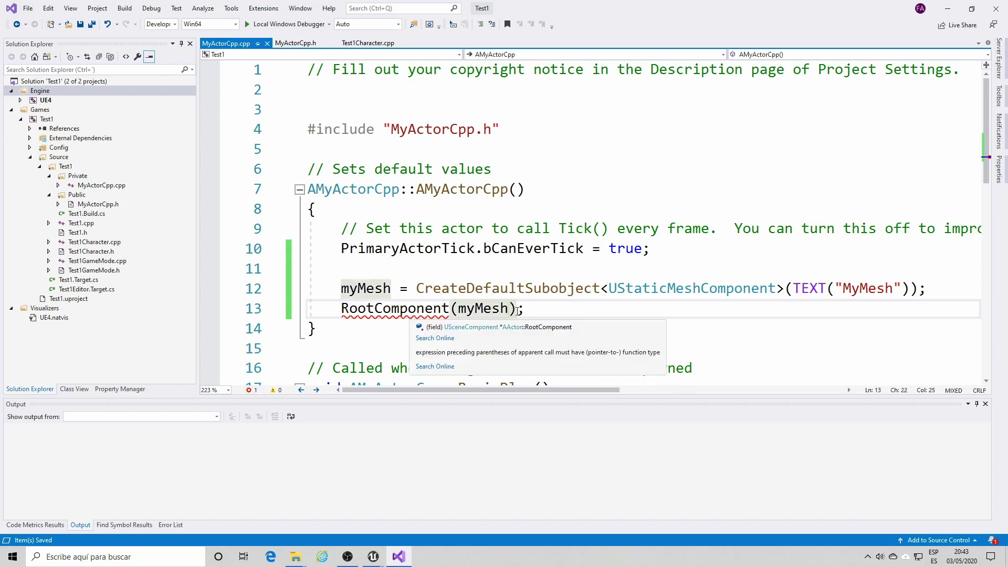
left_click_drag(524, 308, 342, 308)
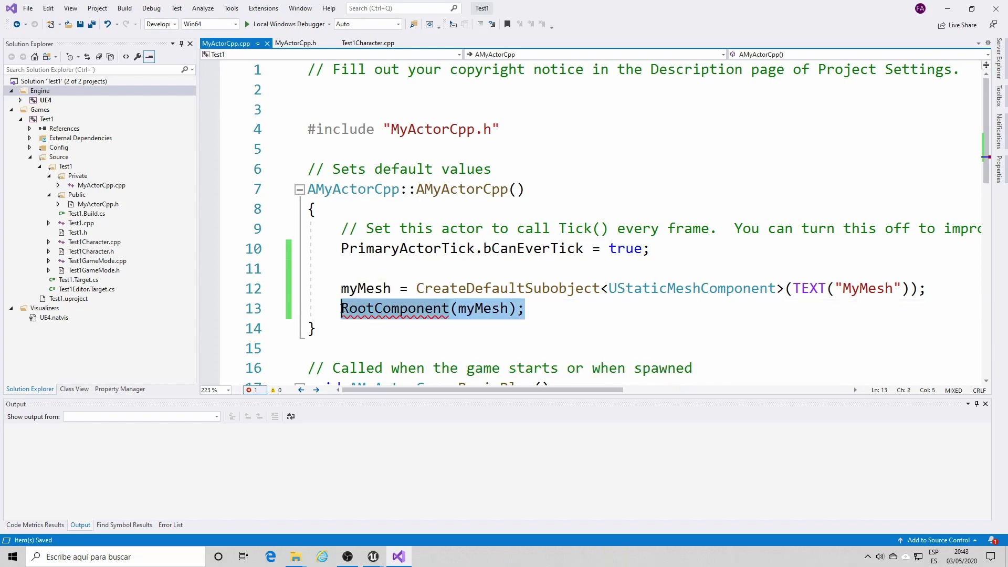
type("SetRootCom")
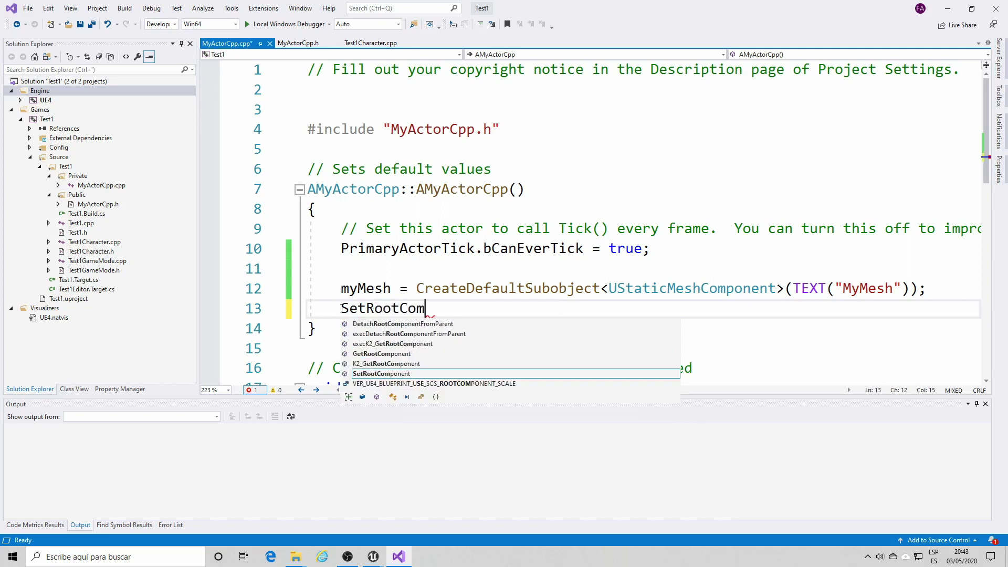
key("Tab")
type("(my")
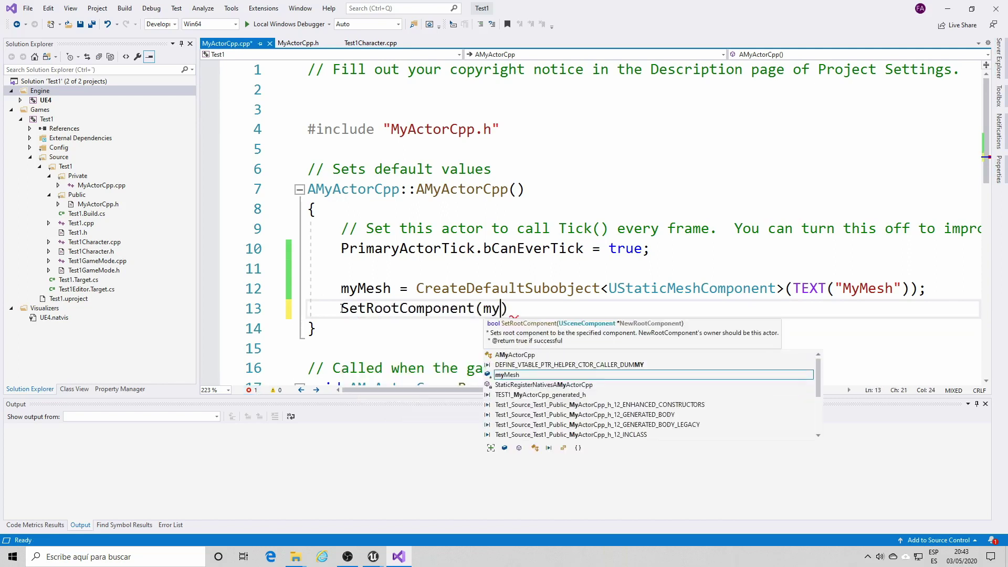
type("Mesh);")
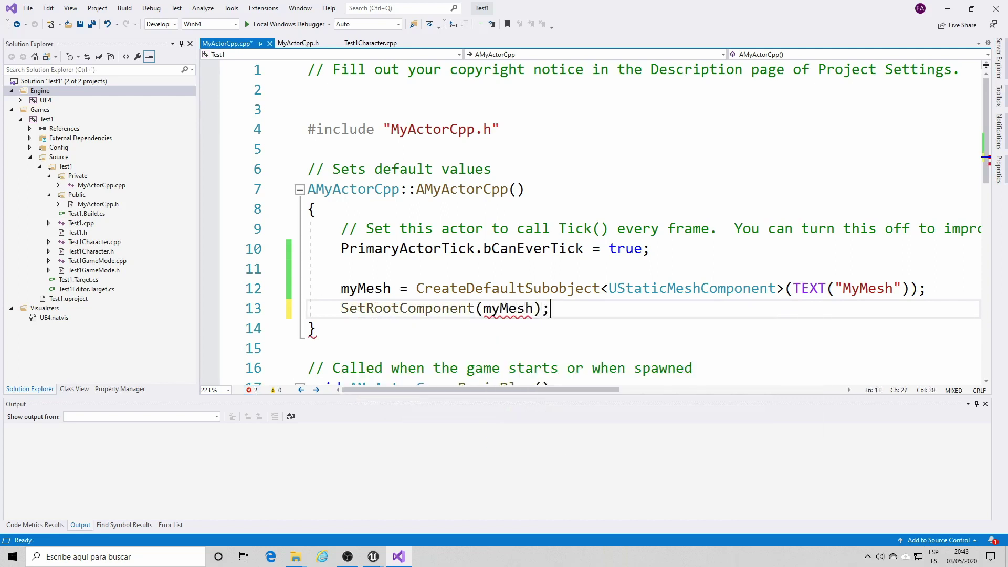
left_click(80, 26)
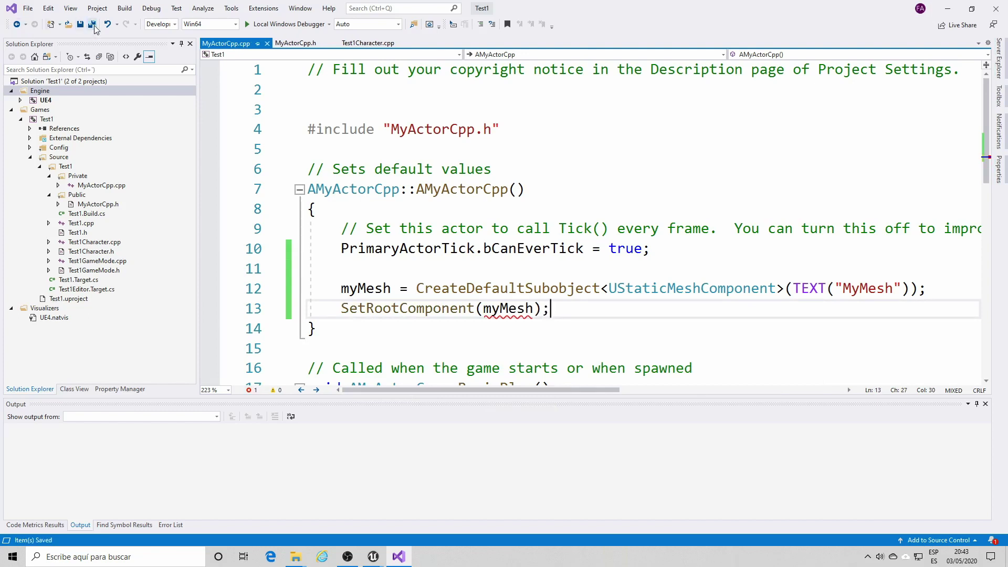
left_click(548, 265)
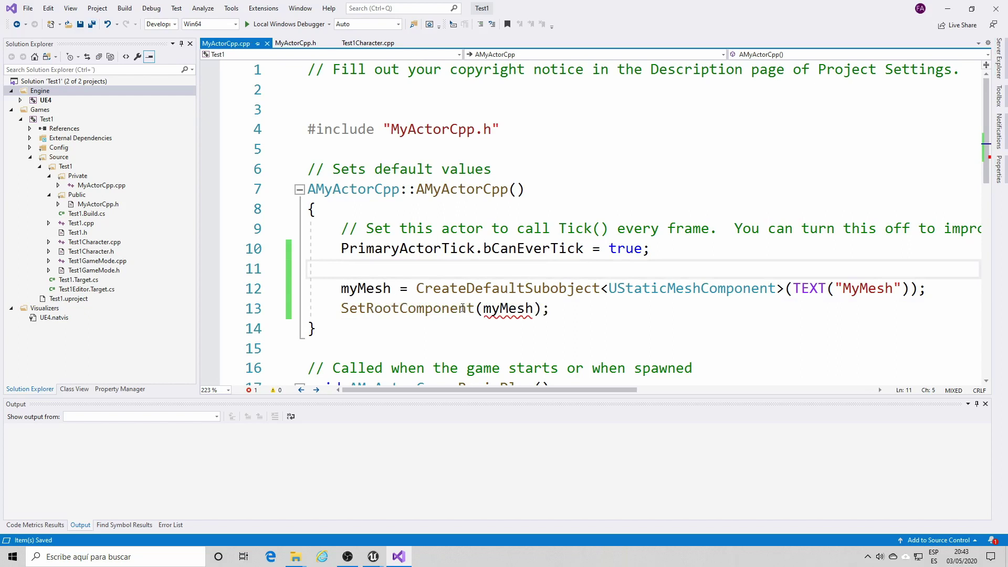
- Review the SetRootComponent parameter info, then move to CreateDefaultSubobject on line 12
left_click(484, 308)
key("BackSpace")
type("(")
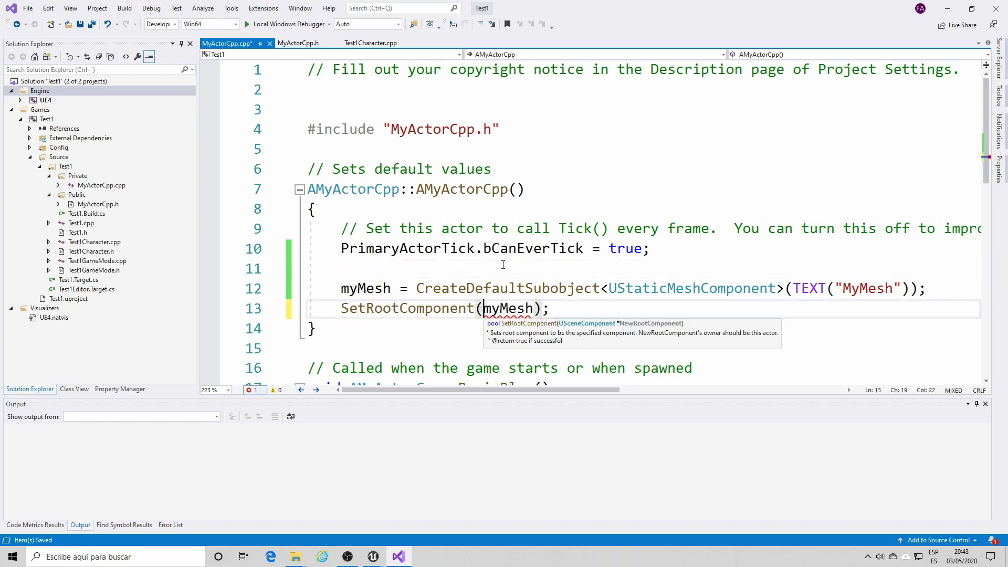
left_click(429, 289)
left_click(353, 287, "ctrl")
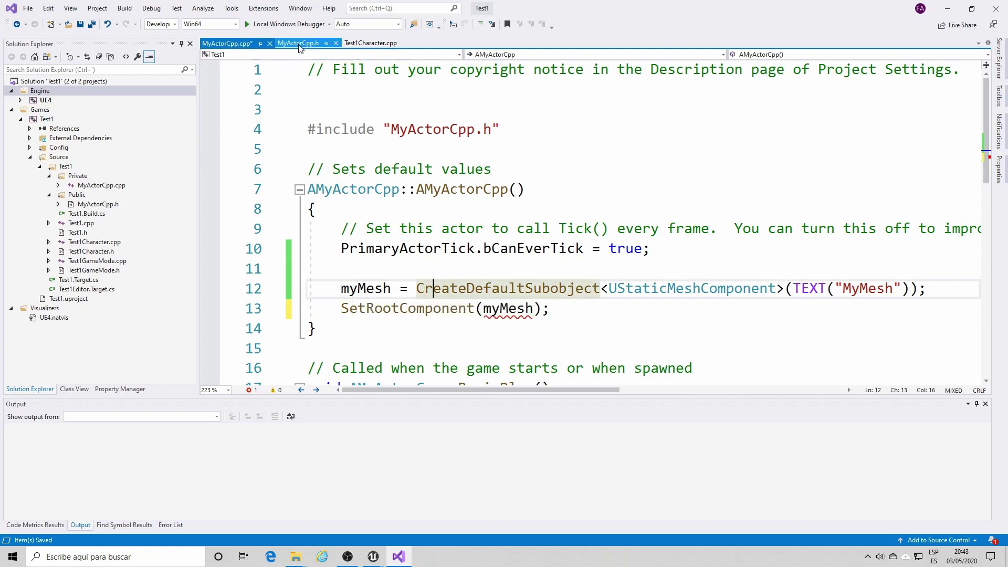
scroll(385, 366, "down", 1)
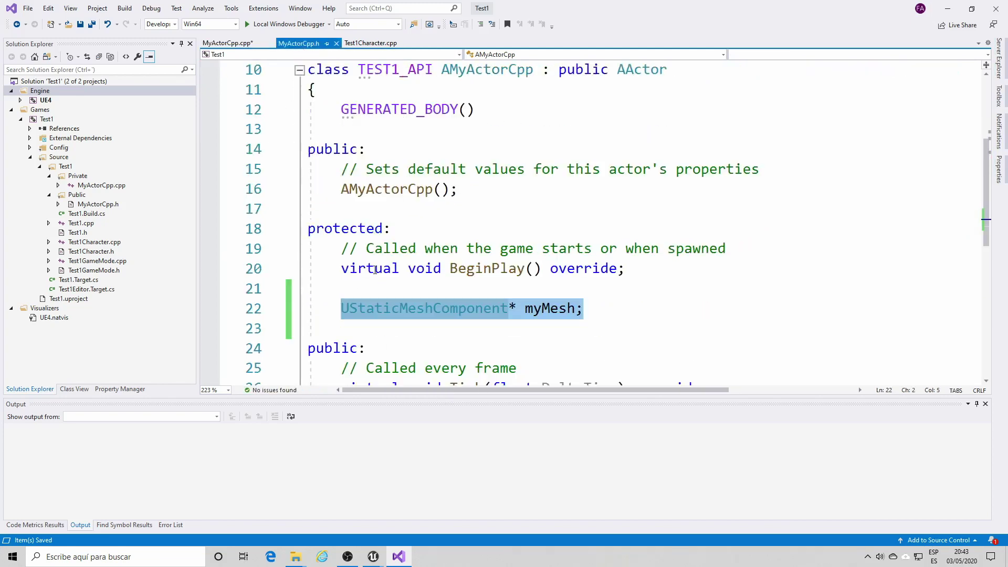
left_click(393, 309)
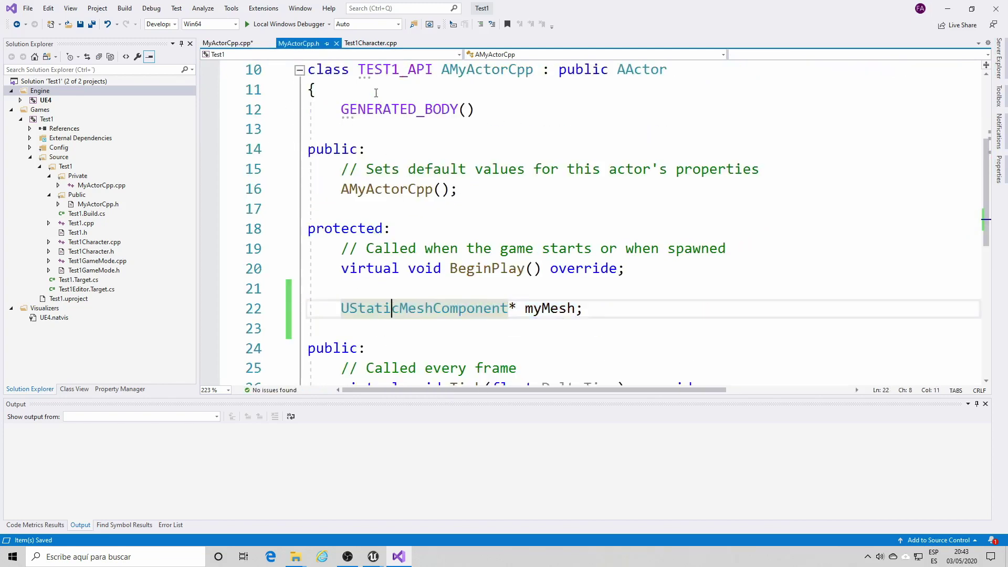
left_click(228, 42)
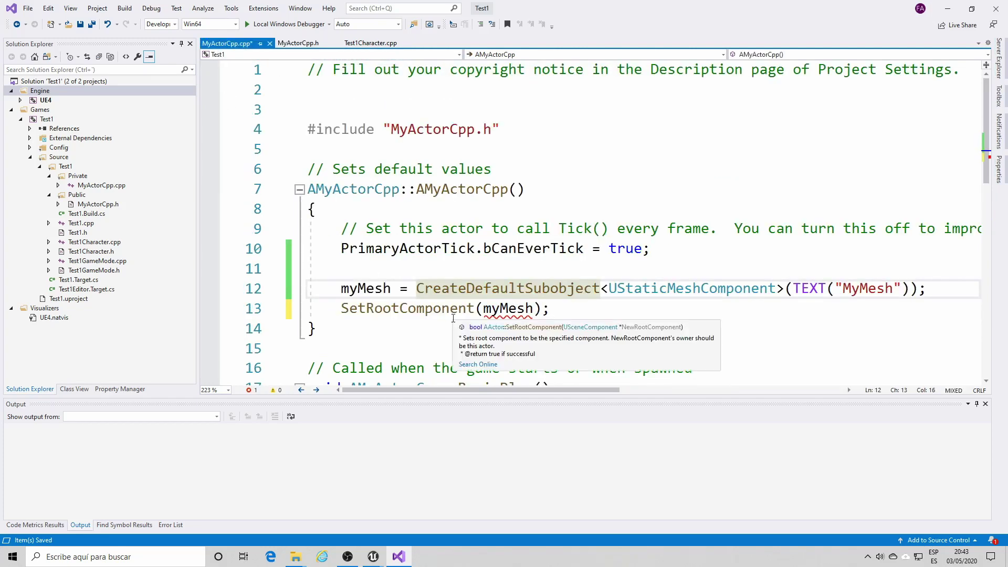
left_click(457, 329)
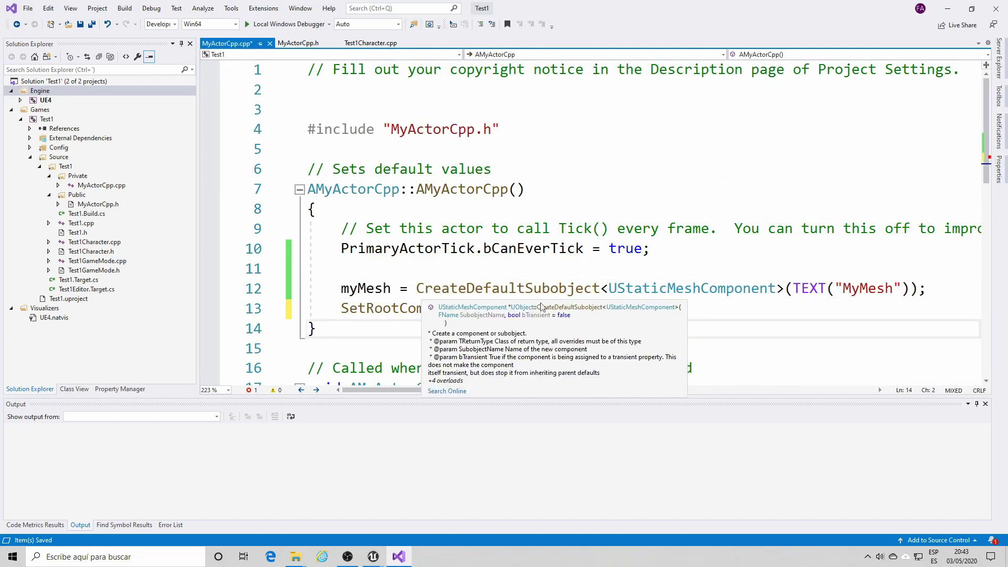
left_click_drag(609, 288, 777, 289)
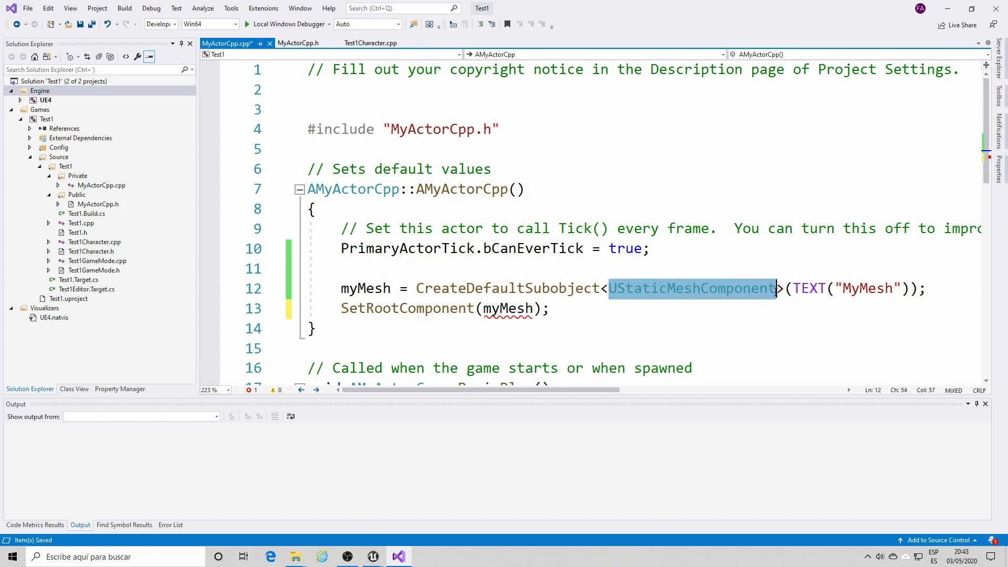
left_click(591, 322)
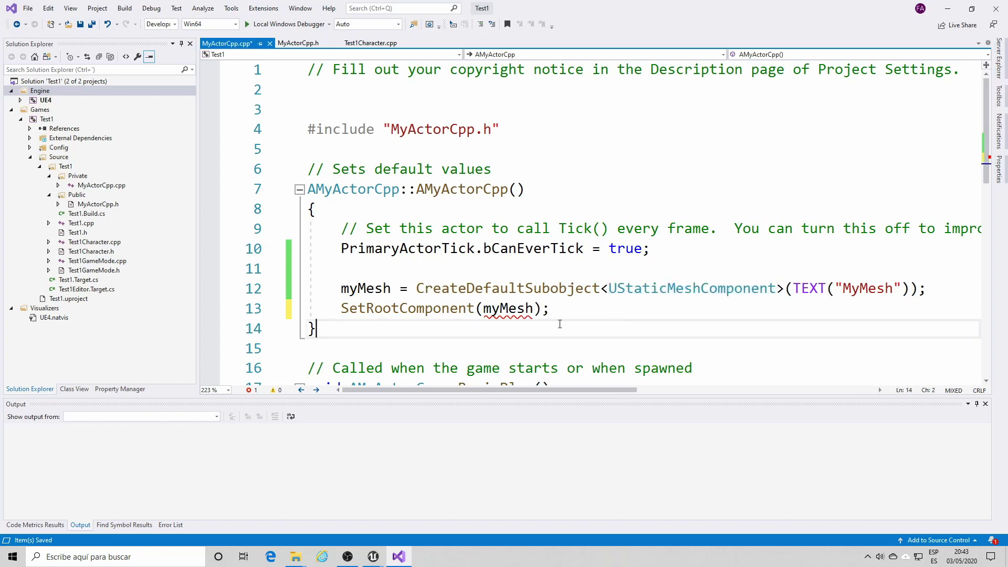
scroll(560, 324, "down", 1)
scroll(558, 322, "down", 1)
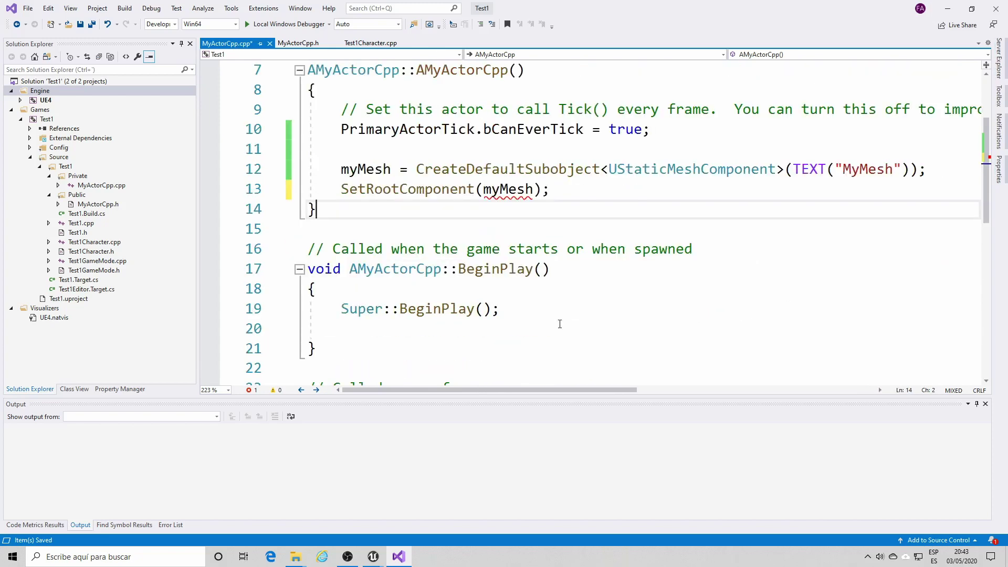
scroll(558, 322, "up", 2)
left_click(401, 149)
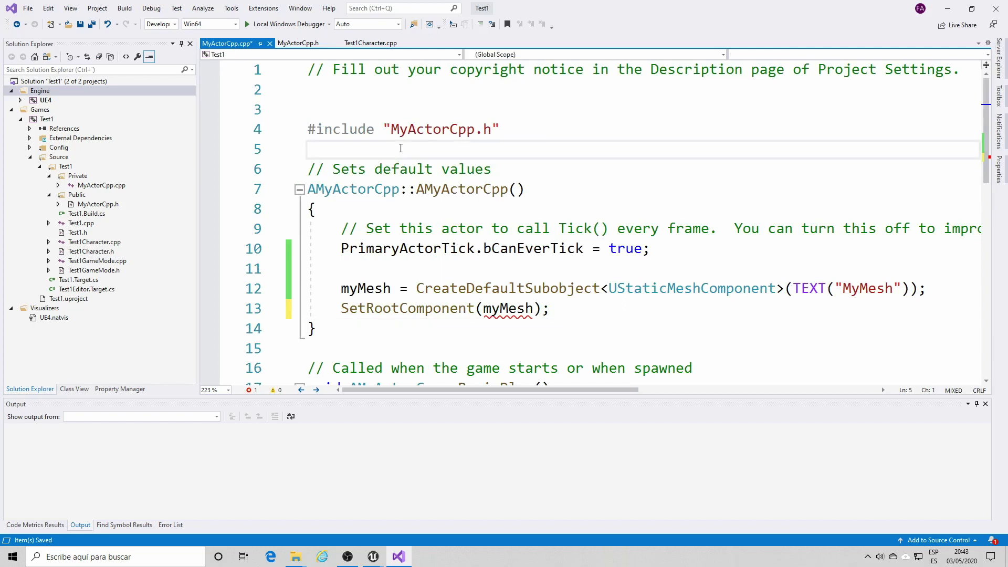
- Add #include "Components/StaticMeshComponent.h" on line 5 of MyActorCpp.cpp and save it
type("#include")
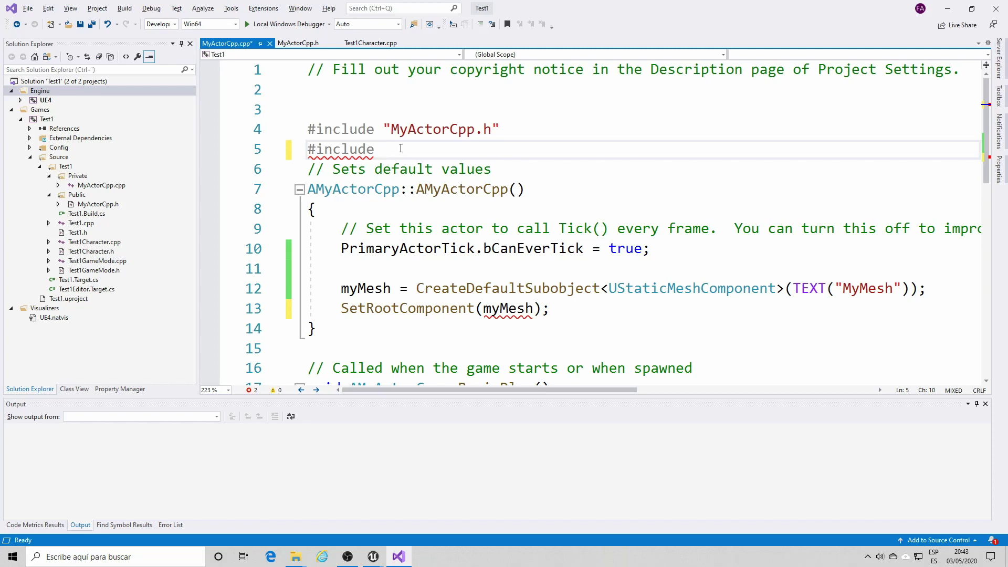
type("\"")
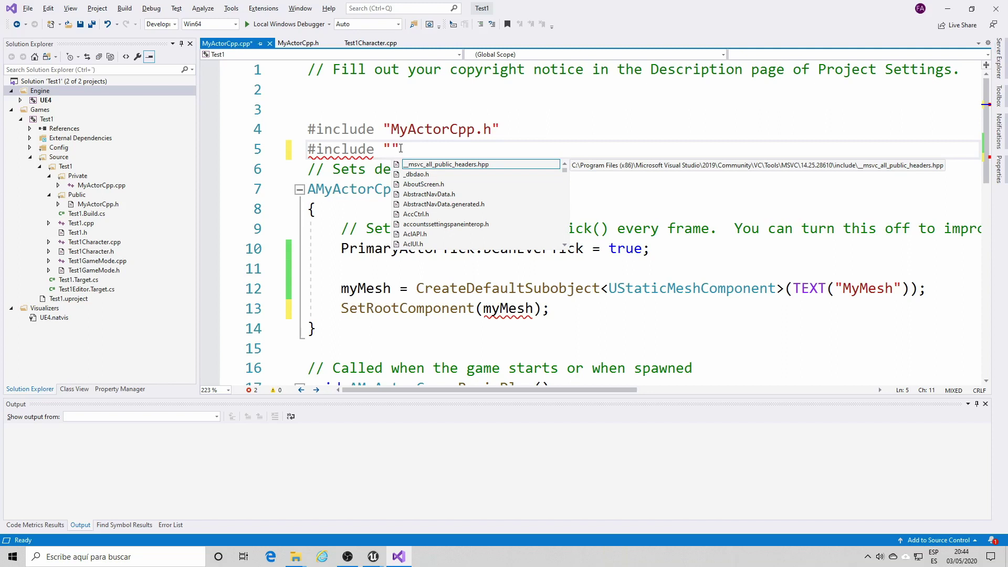
type("Compon")
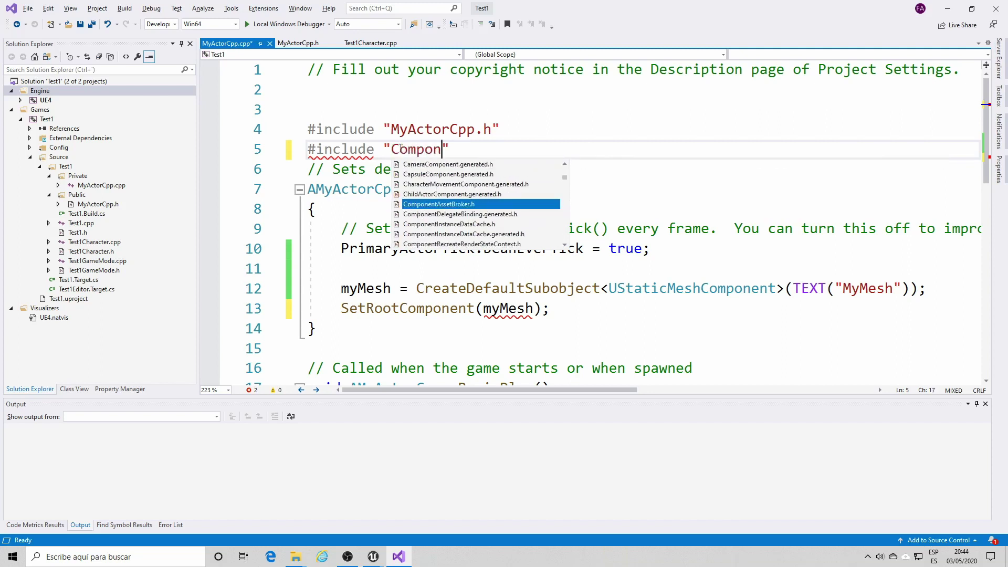
type("ents/")
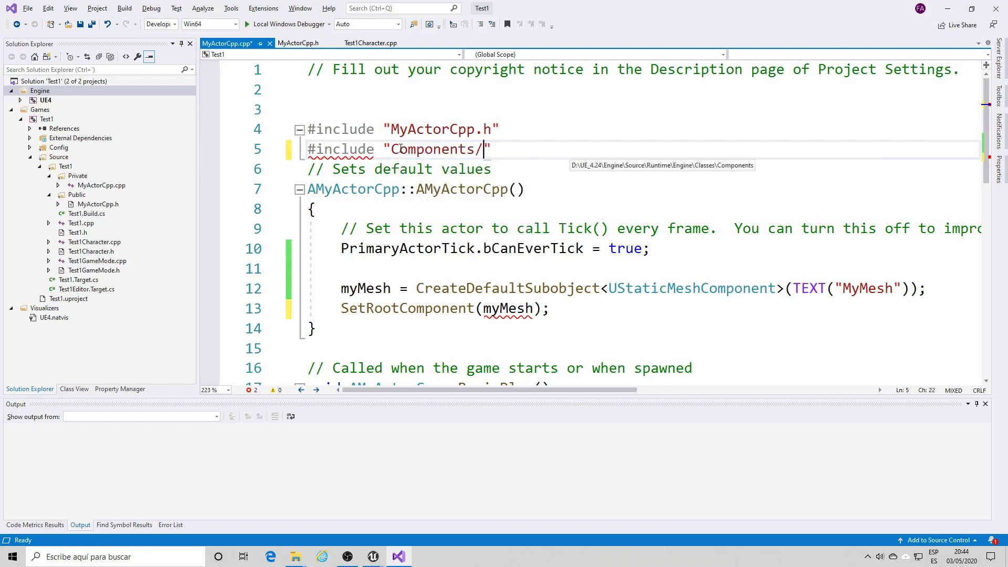
type("Stati")
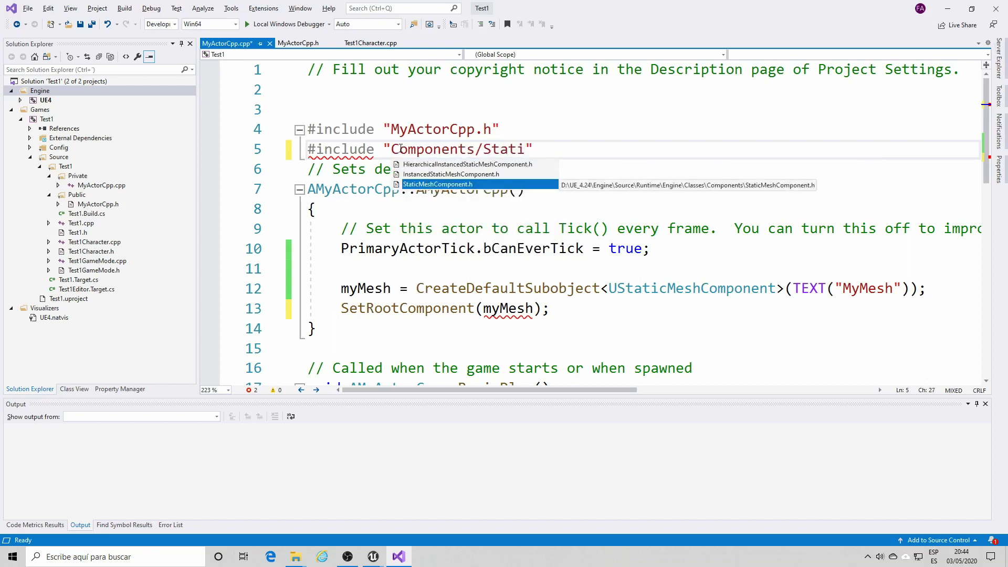
key("Tab")
key("Return")
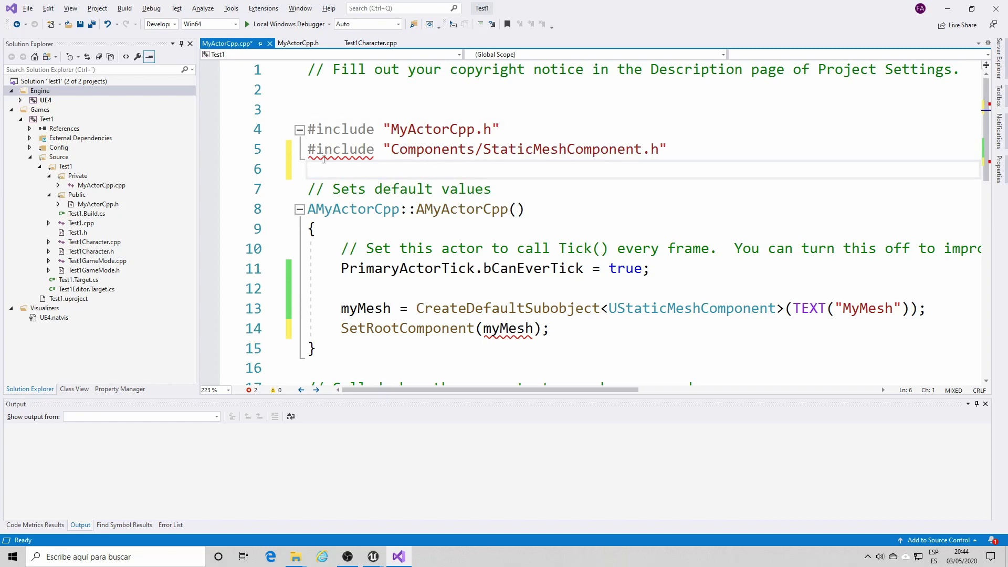
left_click(92, 24)
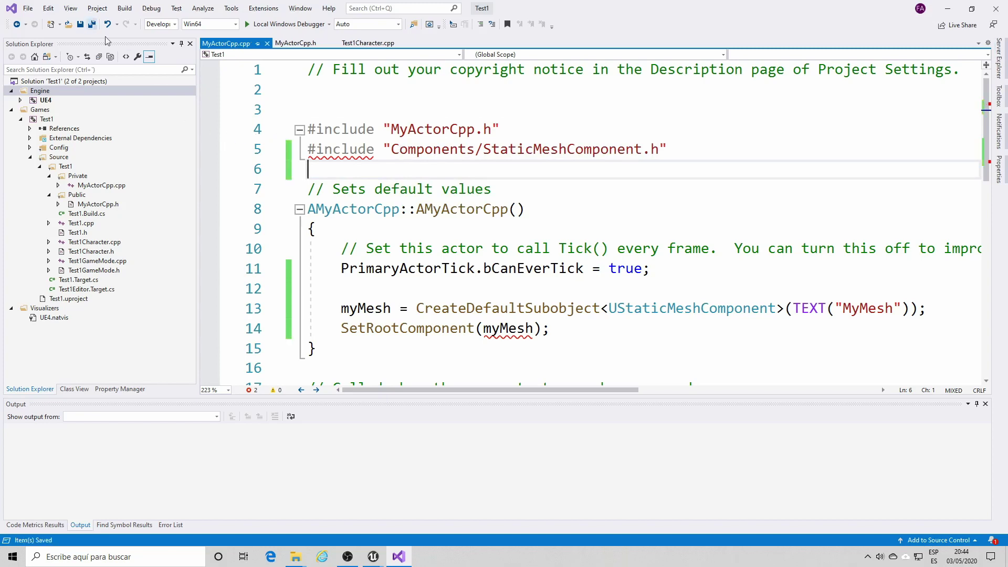
left_click(459, 209)
scroll(401, 195, "down", 1)
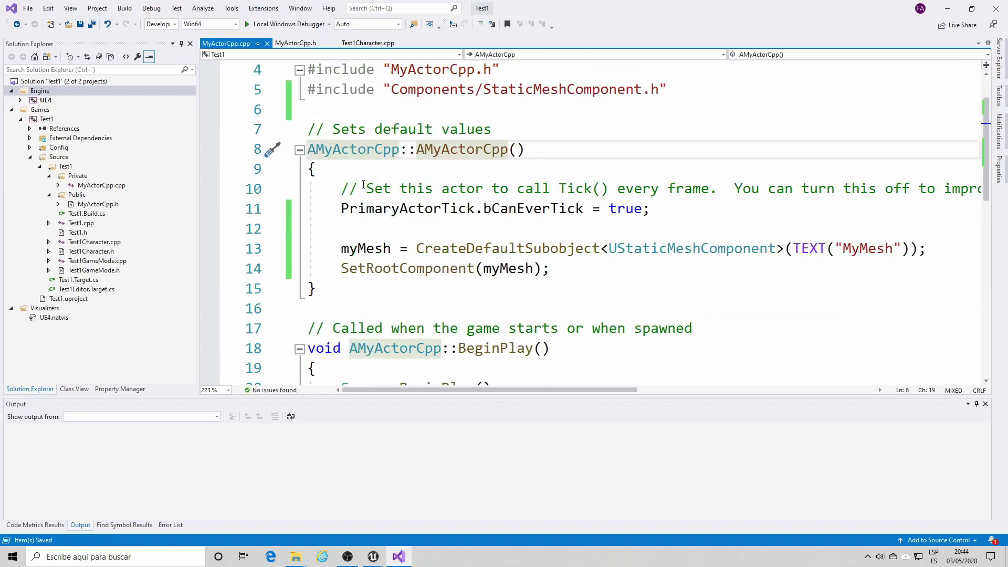
scroll(364, 184, "up", 1)
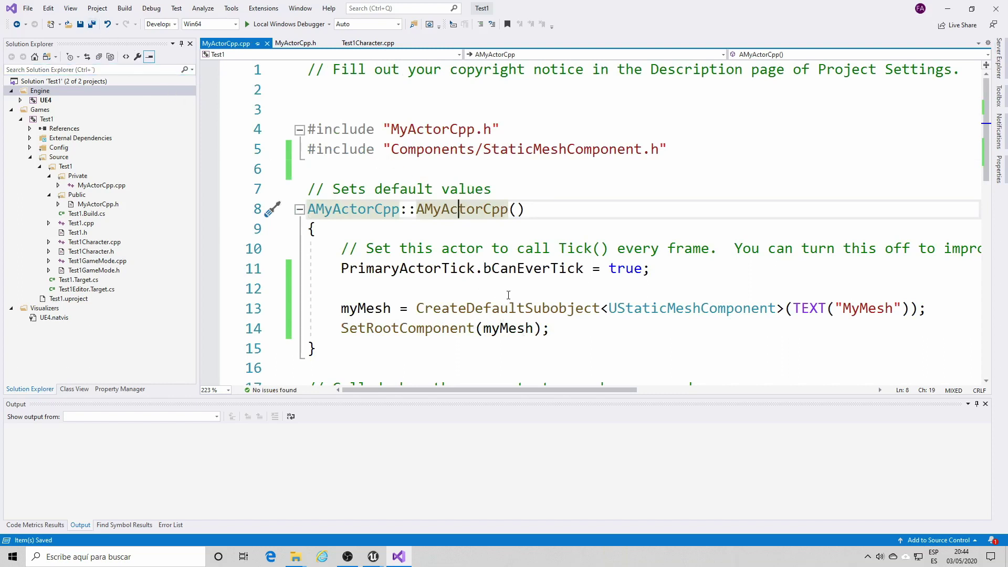
mouse_move(679, 310)
left_click(300, 45)
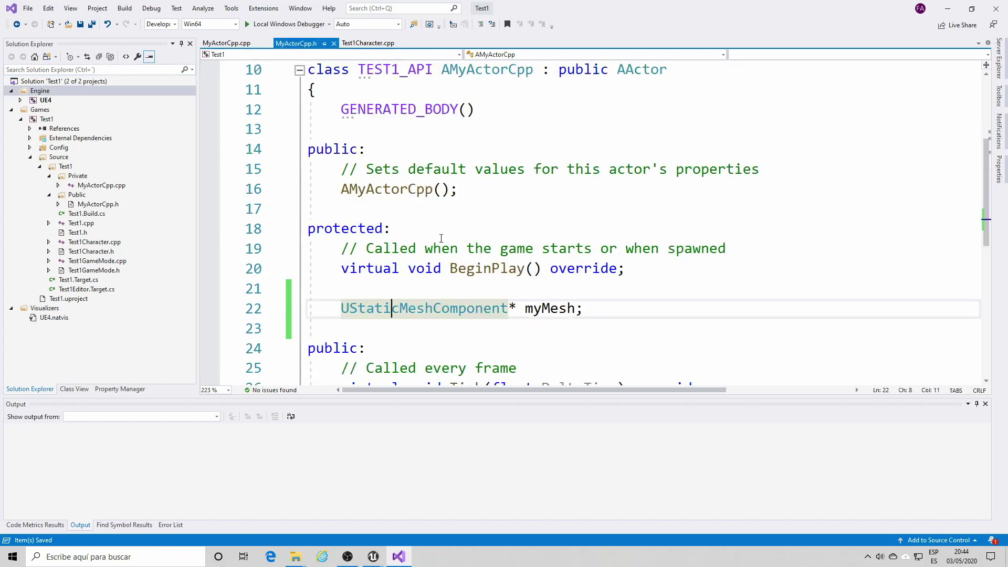
scroll(420, 168, "up", 1)
scroll(419, 170, "up", 1)
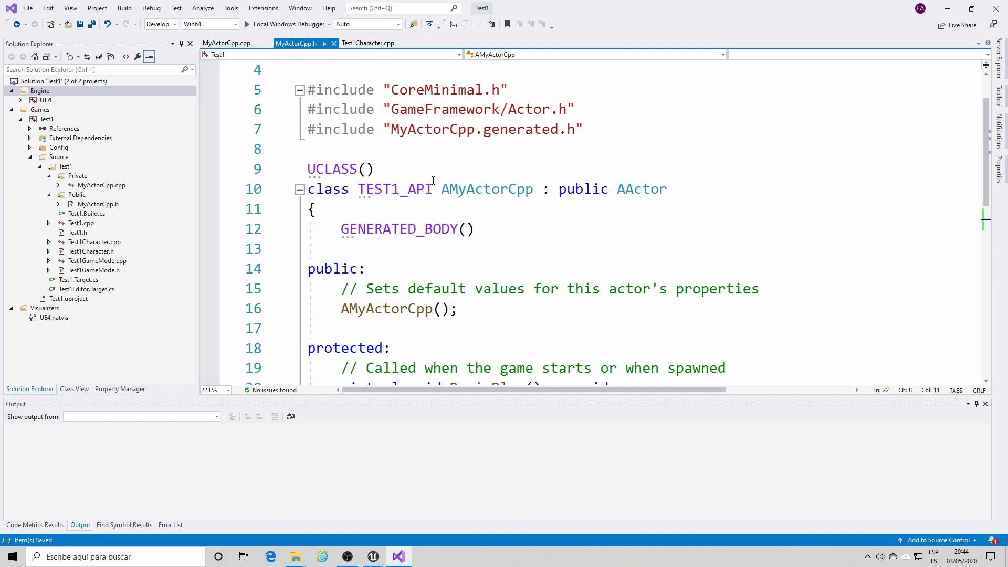
scroll(484, 283, "down", 1)
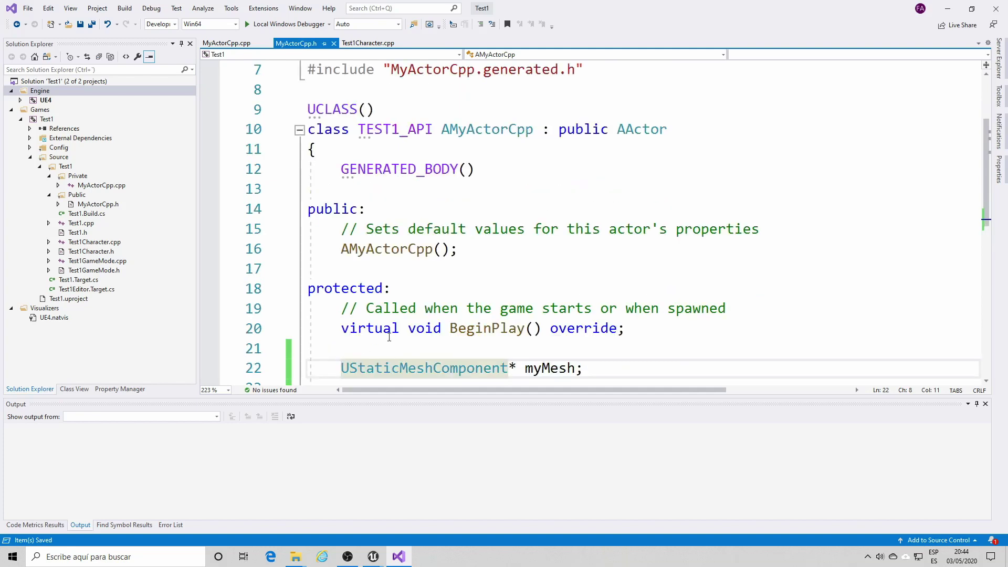
scroll(555, 311, "down", 1)
left_click_drag(595, 311, 342, 310)
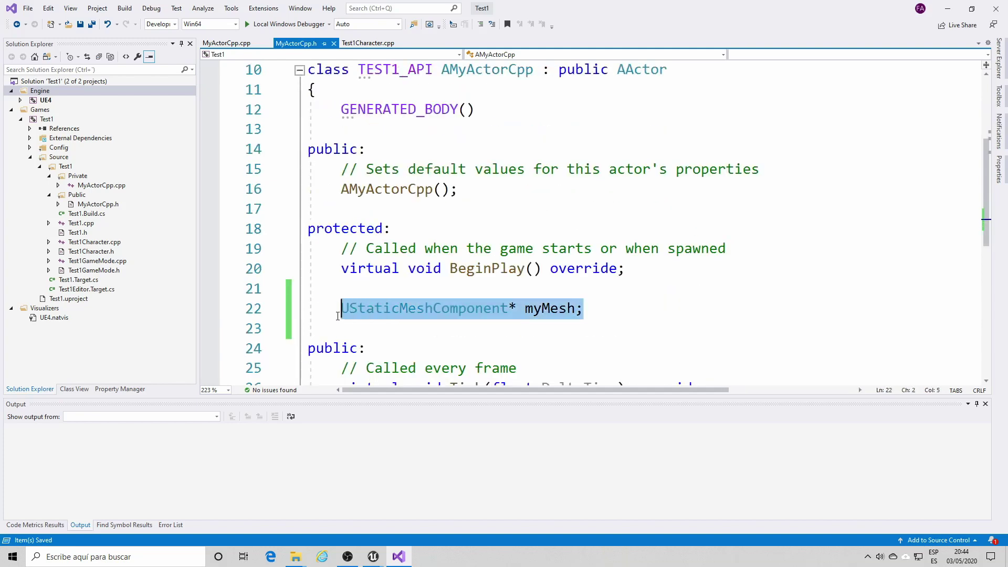
scroll(365, 283, "up", 1)
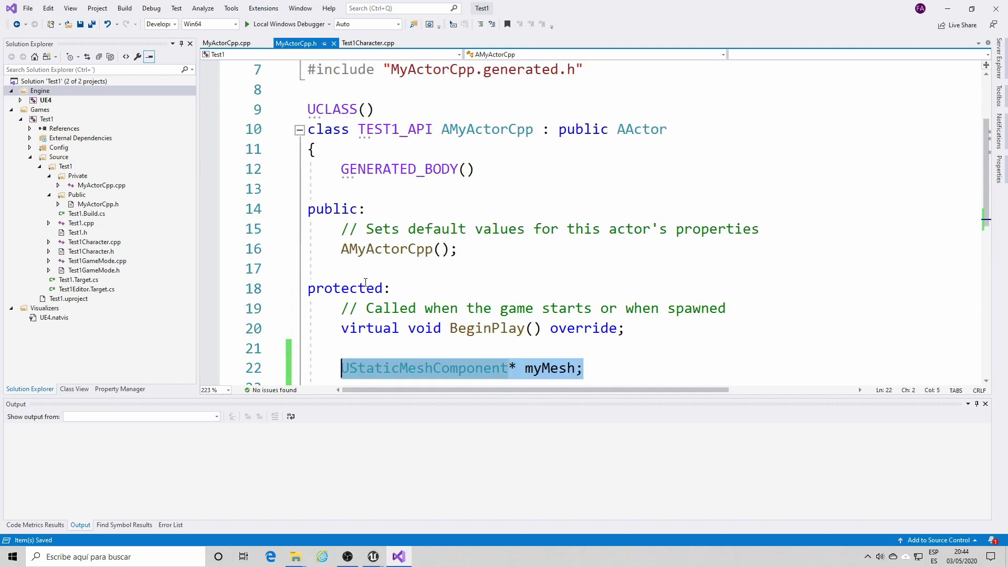
left_click(226, 43)
left_click_drag(341, 309, 913, 311)
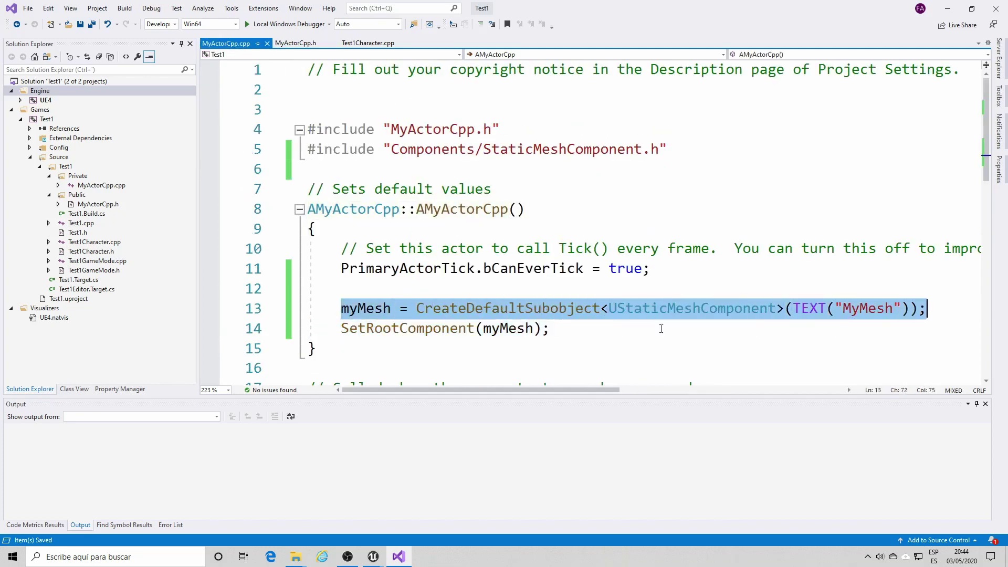
left_click(483, 309)
left_click_drag(417, 309, 602, 308)
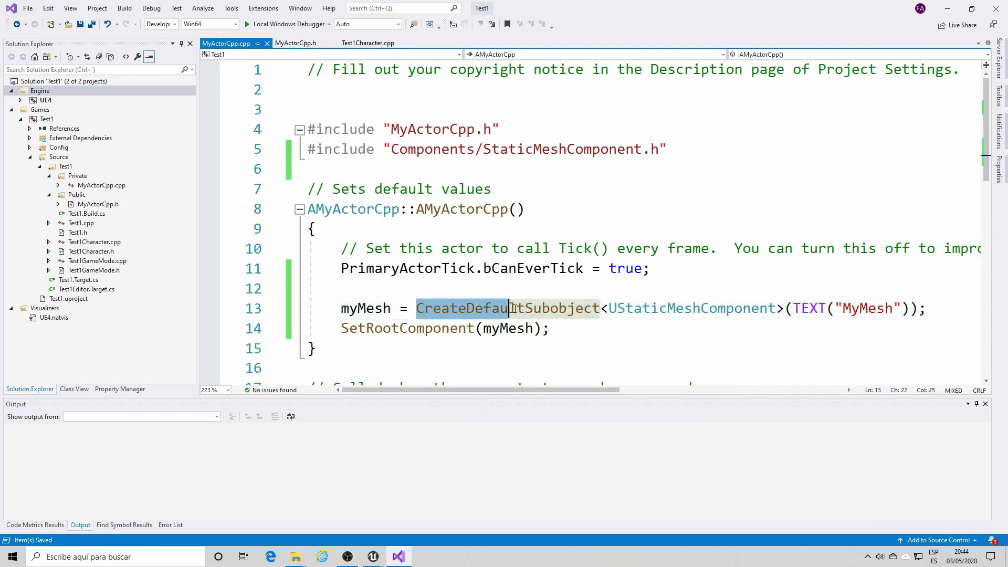
left_click(608, 336)
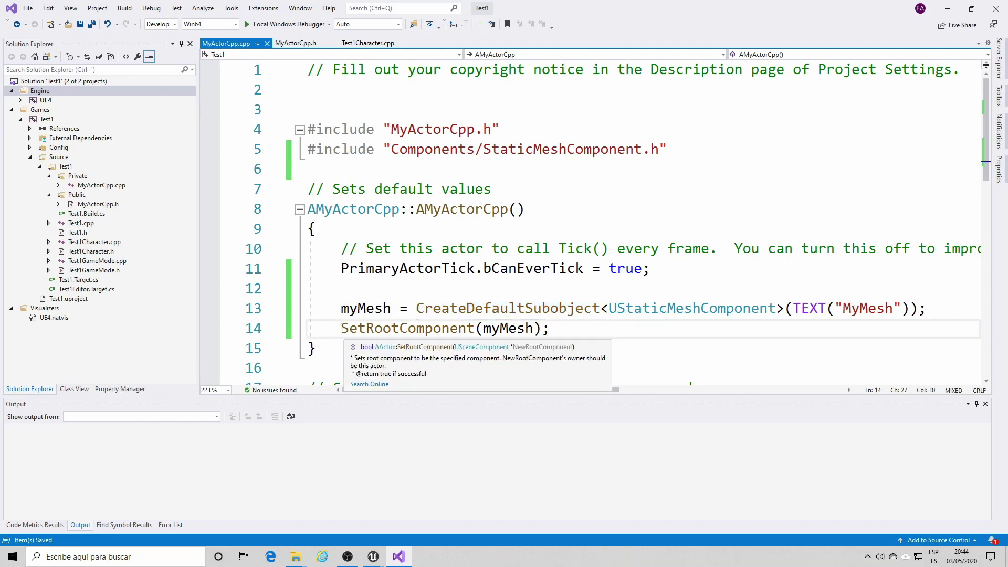
left_click_drag(341, 328, 484, 329)
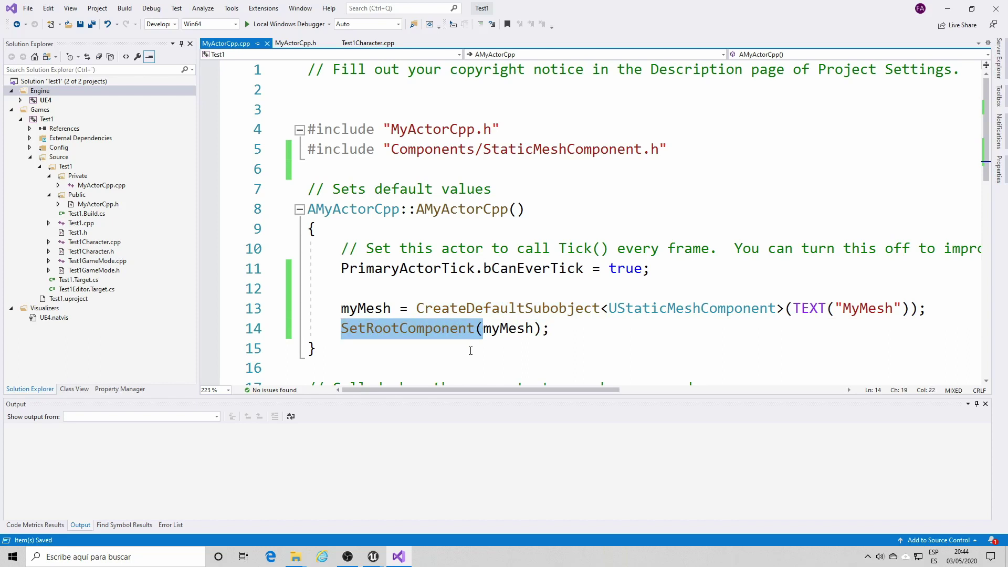
left_click(566, 331)
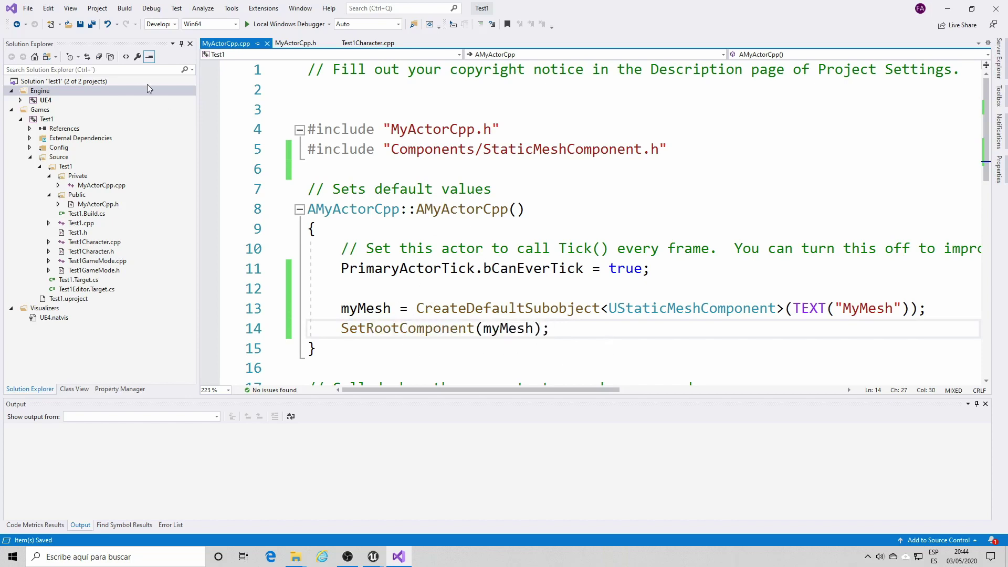
- Close the MyActorBP Blueprint editor in Unreal and hot-reload compile the C++ code
left_click(374, 560)
left_click(431, 473)
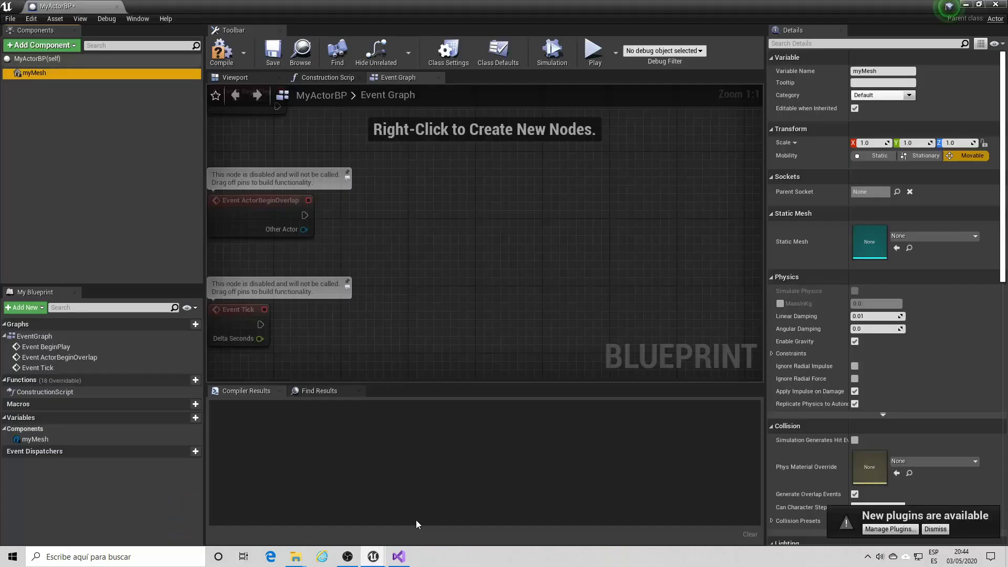
left_click(995, 5)
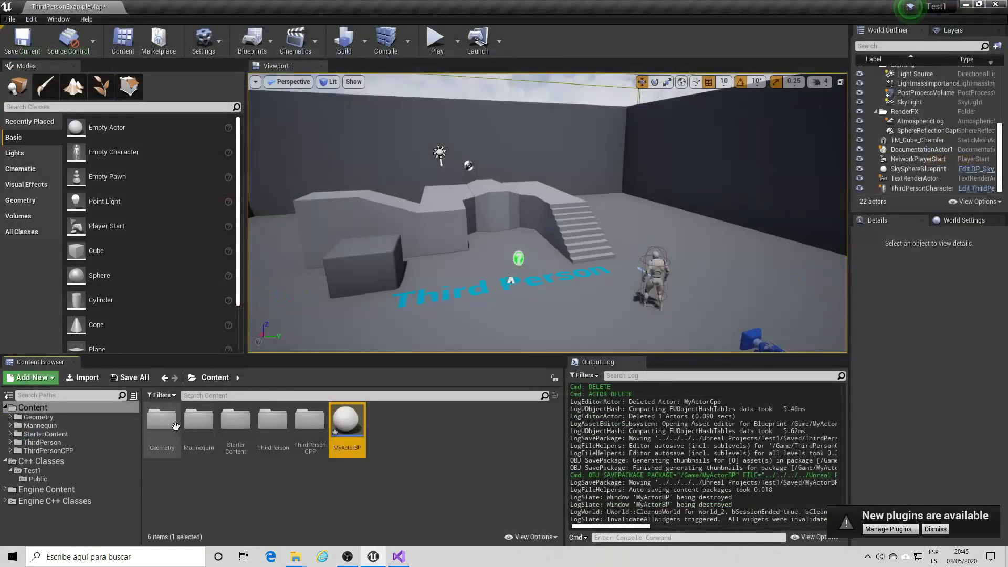
left_click(388, 45)
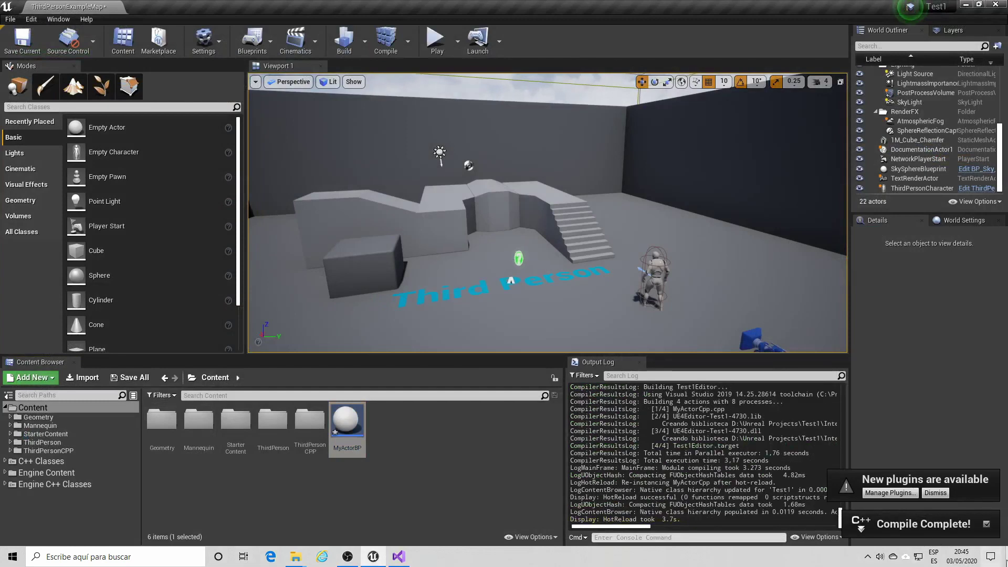
- Drag MyActorCpp from C++ Classes > Test1 > Public into the level
left_click(68, 466)
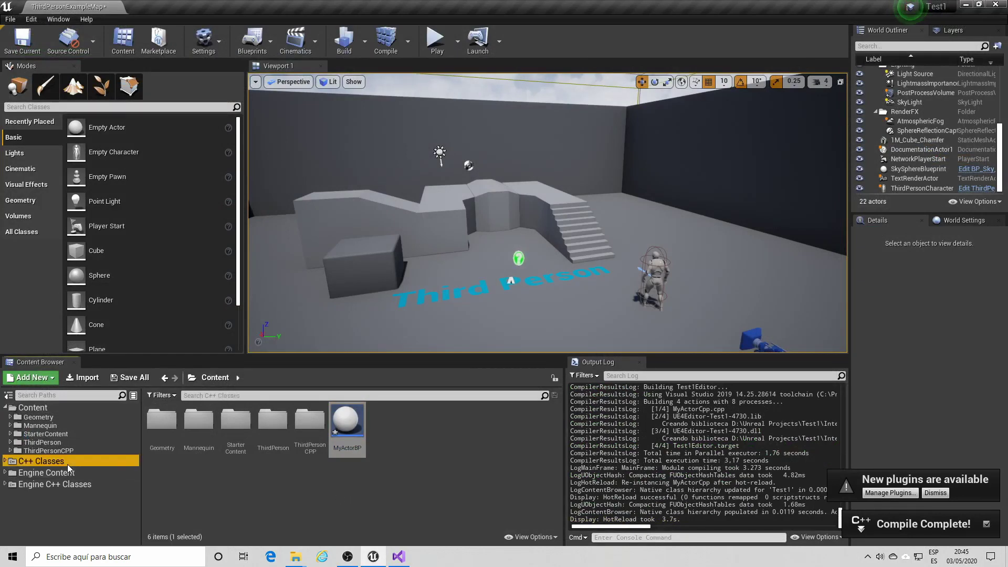
left_click(39, 471)
double_click(162, 420)
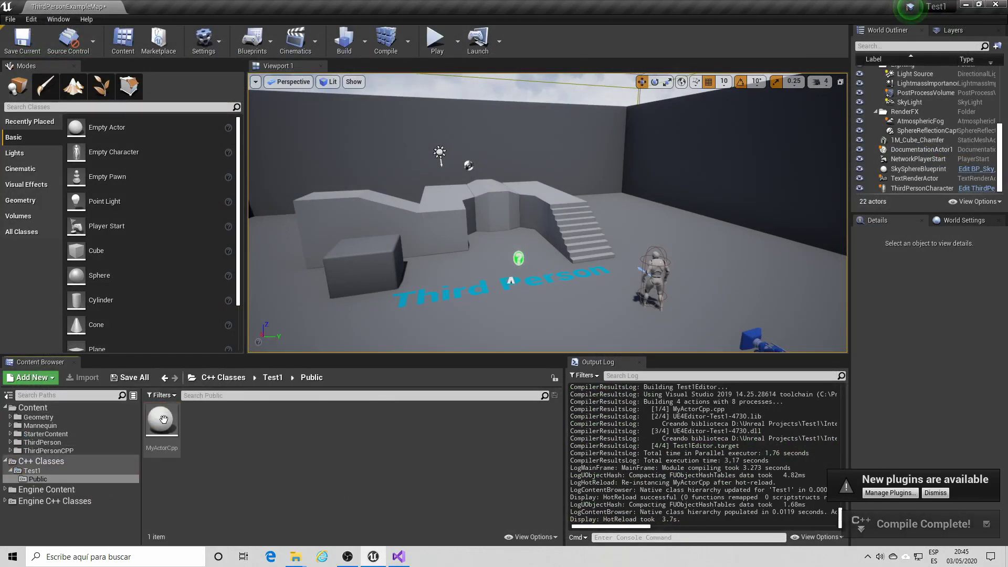
left_click(160, 431)
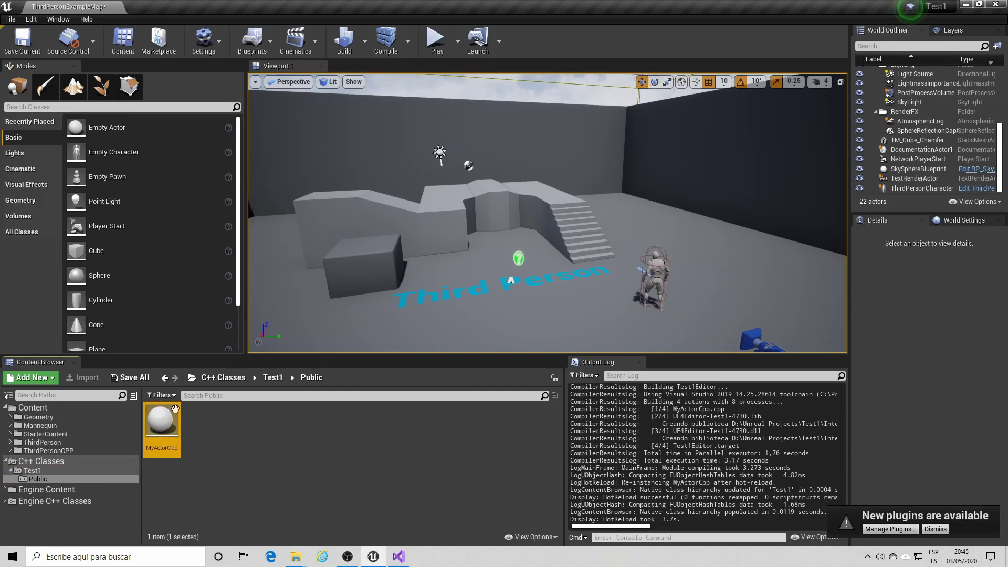
mouse_move(175, 409)
left_mouse_down()
mouse_move(478, 300)
mouse_move(466, 256)
mouse_move(477, 242)
mouse_move(474, 254)
mouse_move(508, 271)
left_mouse_up()
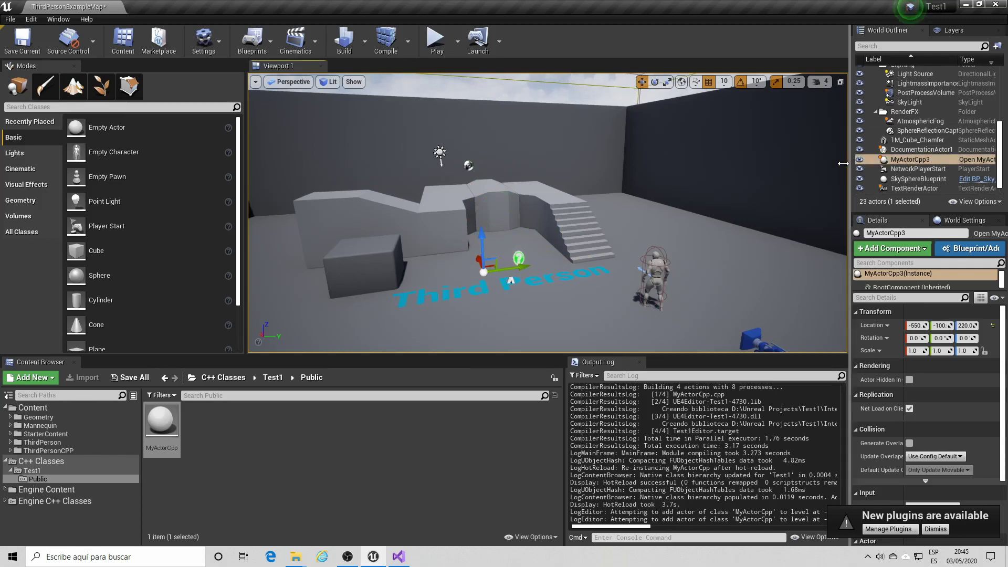
- Inspect the new actor's root component in Details and briefly open the MyActorBP Blueprint
left_click_drag(853, 164, 817, 164)
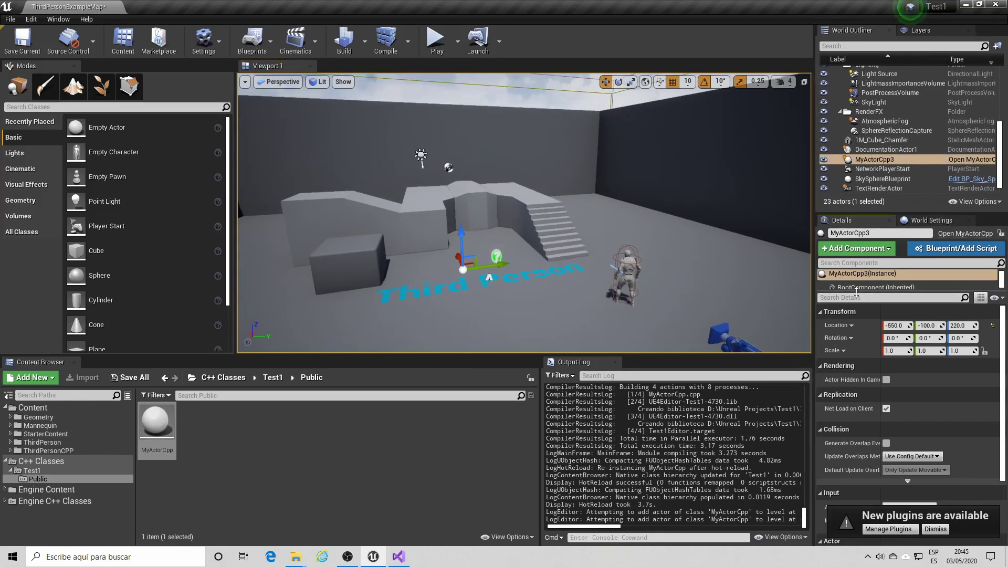
left_click(872, 287)
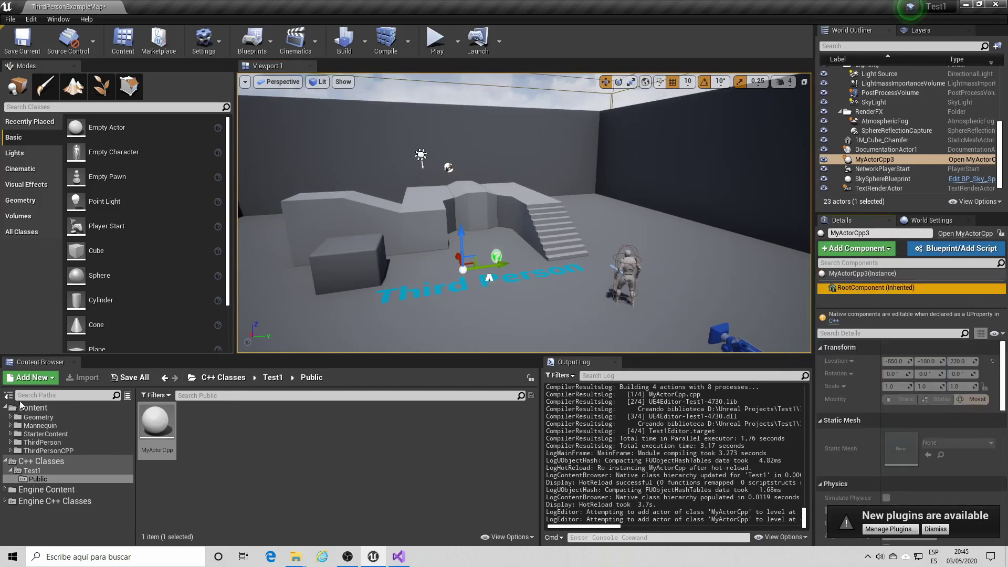
left_click(32, 408)
double_click(354, 437)
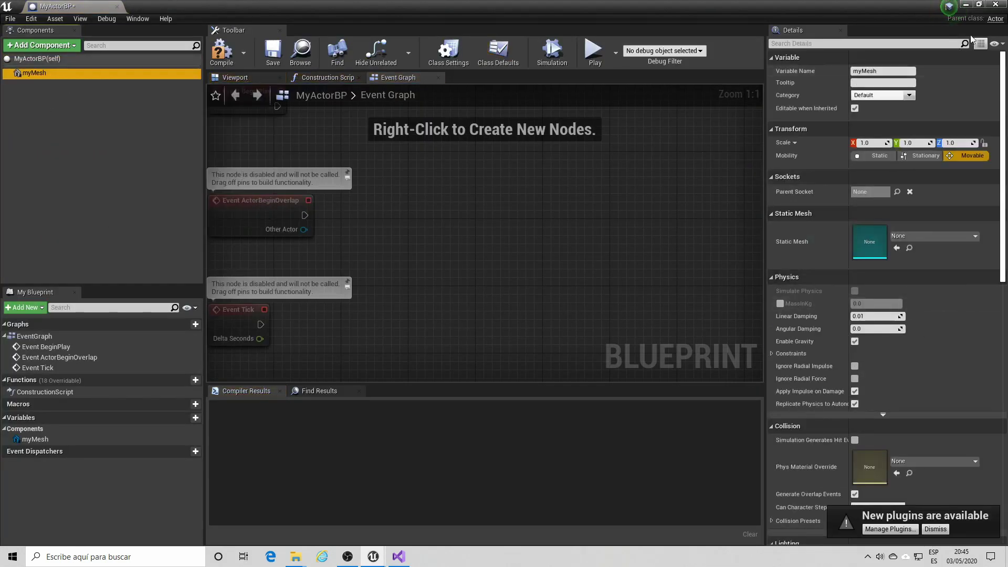
left_click(995, 5)
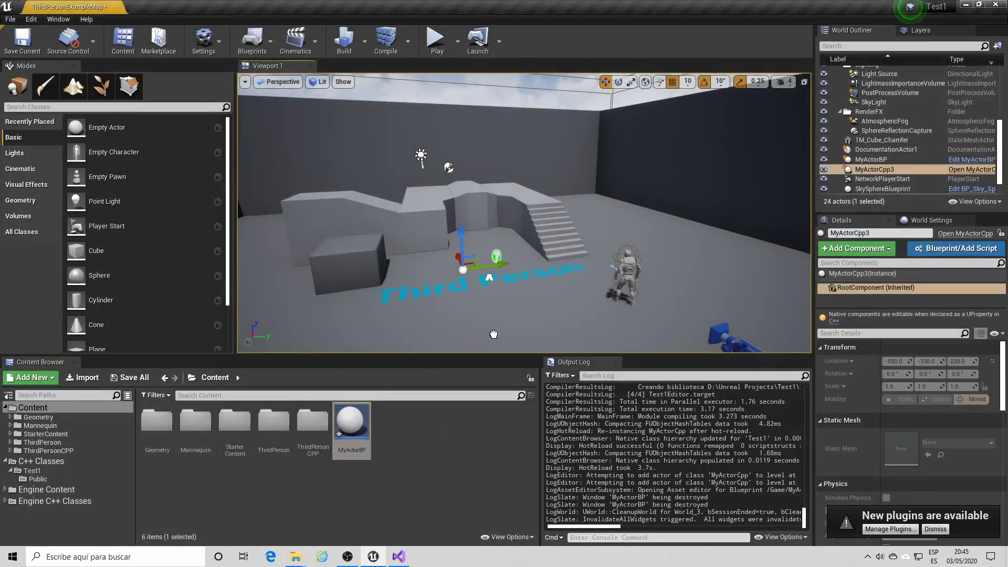
- Place a MyActorBP actor, give its myMesh the 1M_Cube mesh, and raise it to Z 450
left_click_drag(353, 428, 554, 289)
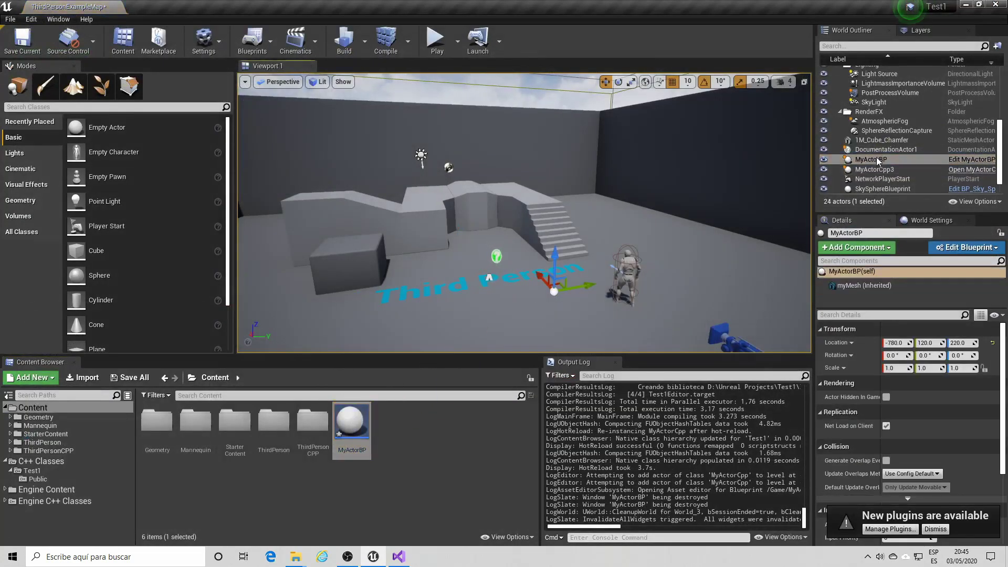
left_click(861, 287)
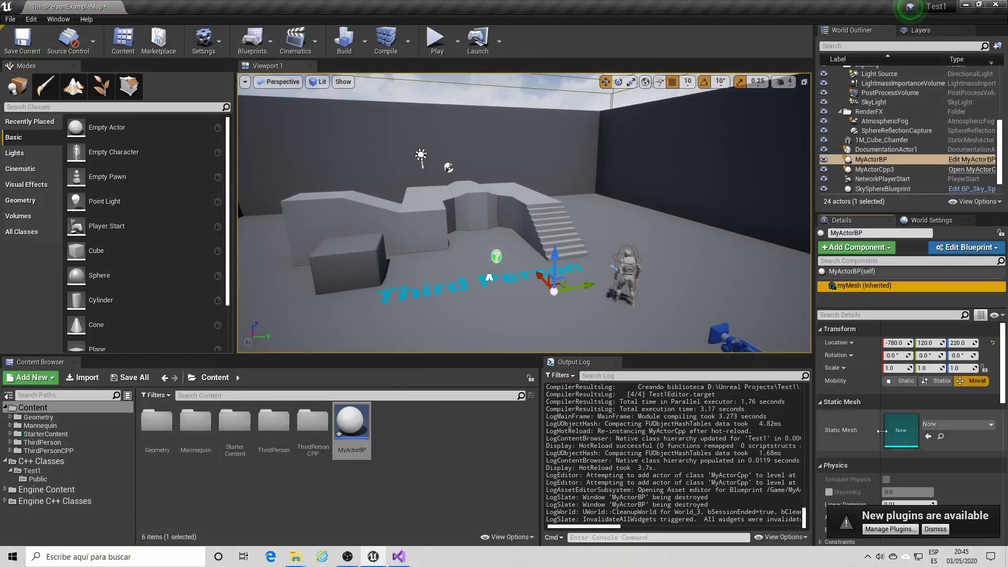
left_click(950, 426)
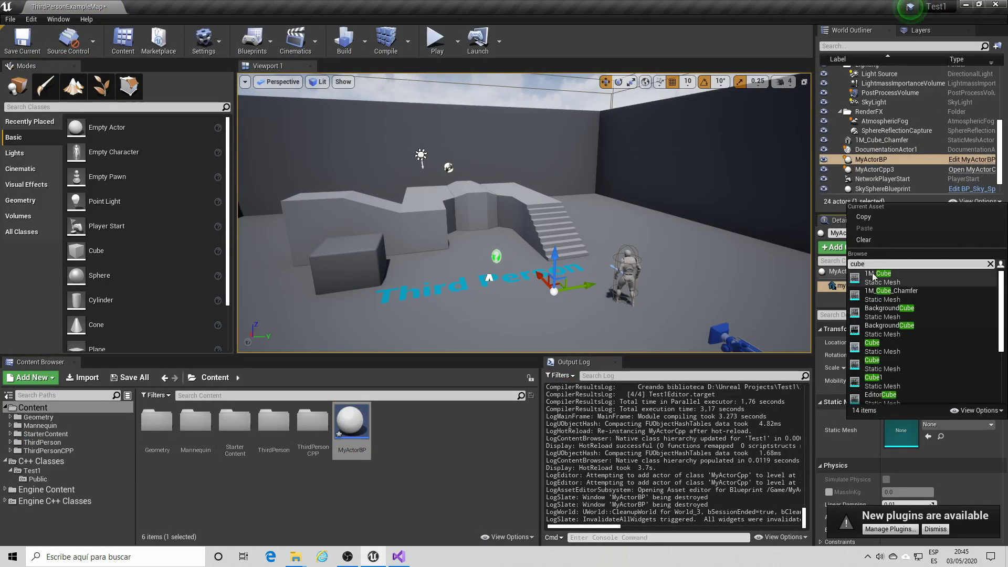
left_click(611, 251)
left_click_drag(555, 263, 565, 173)
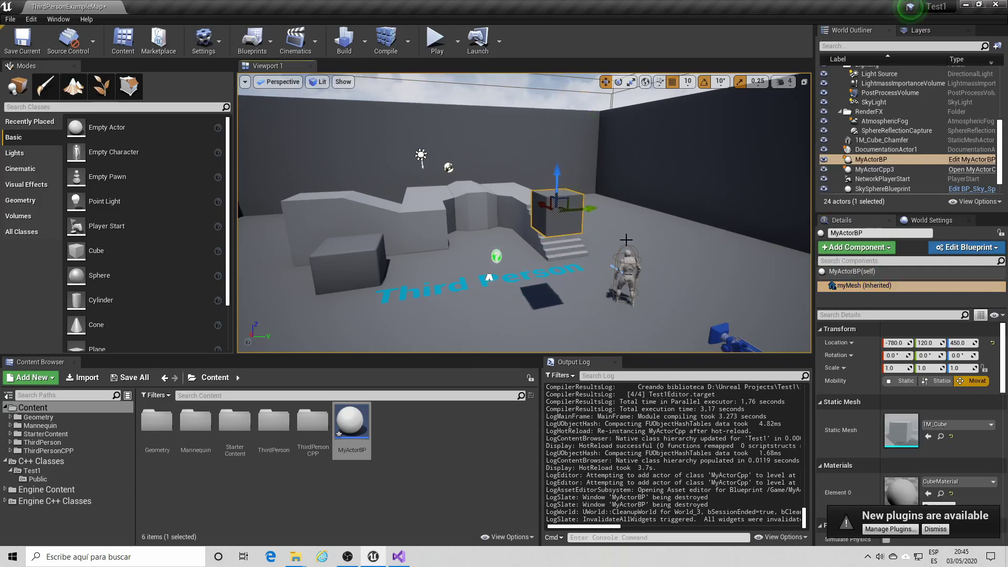
- Delete the MyActorBP actor and focus the view on MyActorCpp3
left_click(882, 149)
left_click(872, 159)
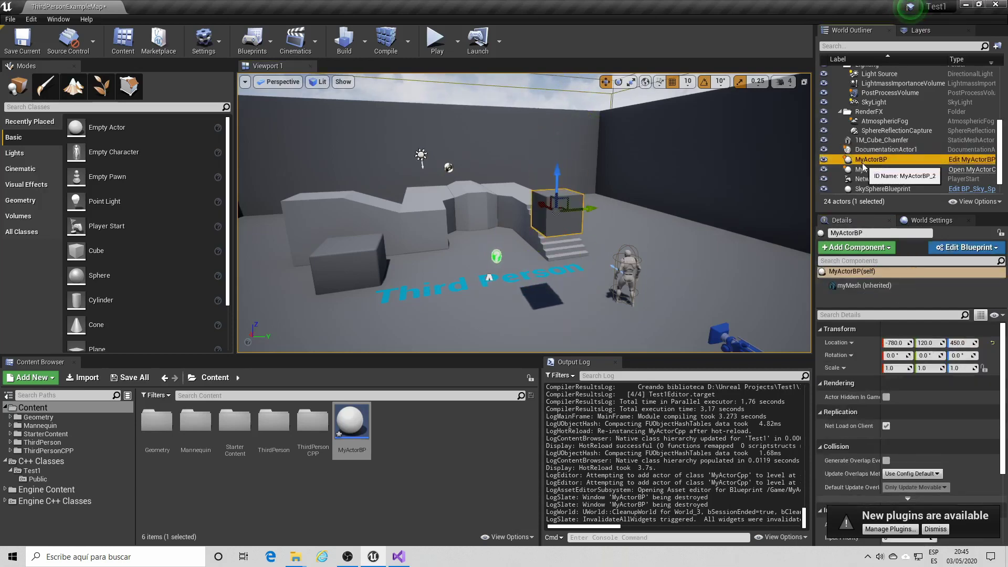
key("Delete")
double_click(872, 159)
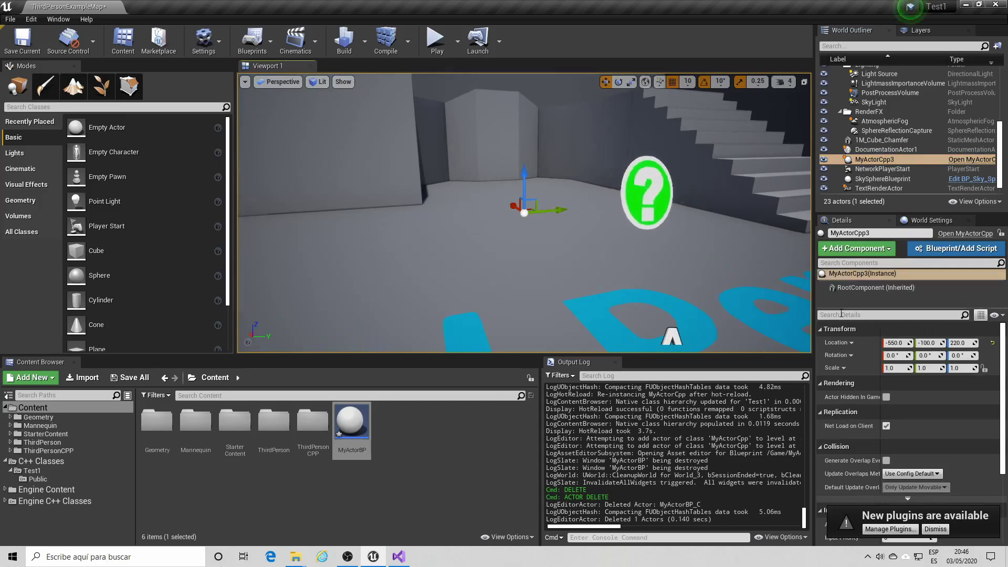
left_click(854, 289)
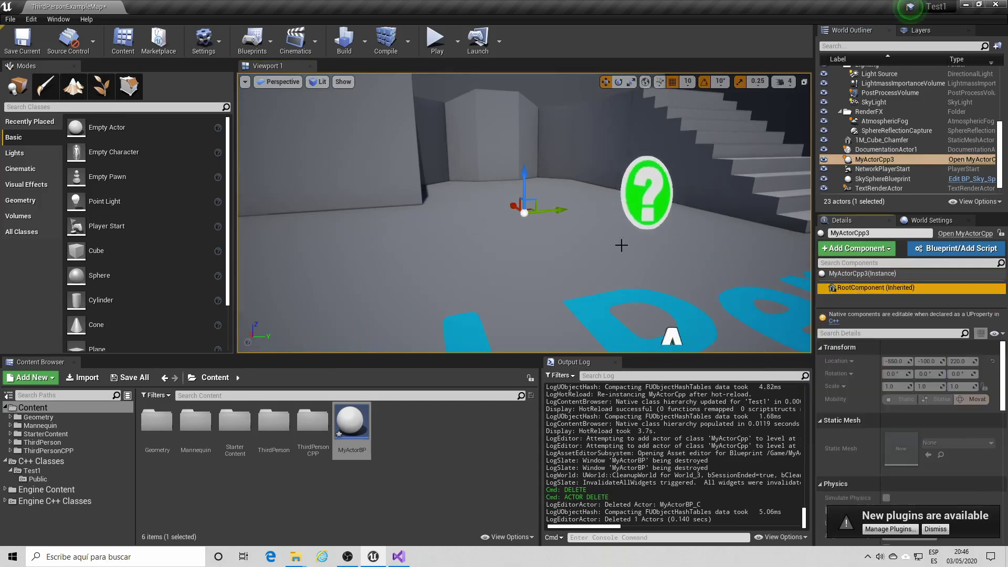
scroll(577, 231, "down", 6)
scroll(558, 227, "up", 3)
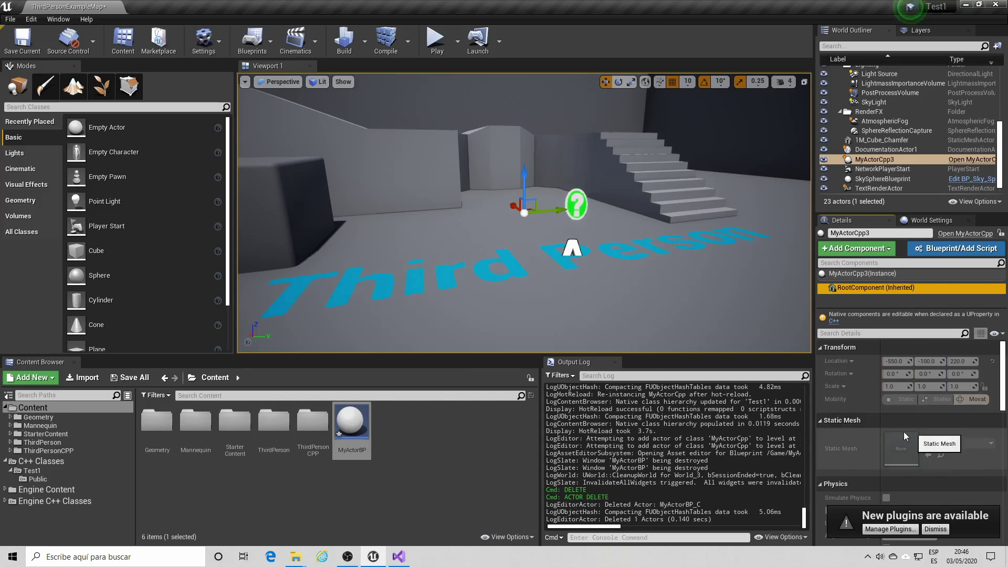
scroll(888, 428, "down", 2)
scroll(889, 429, "up", 2)
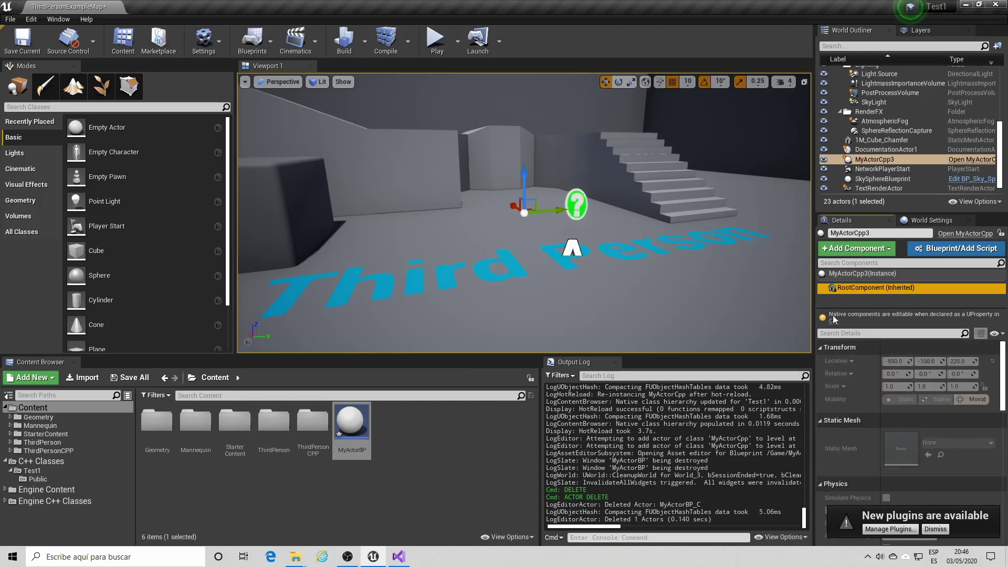
left_click(12, 556)
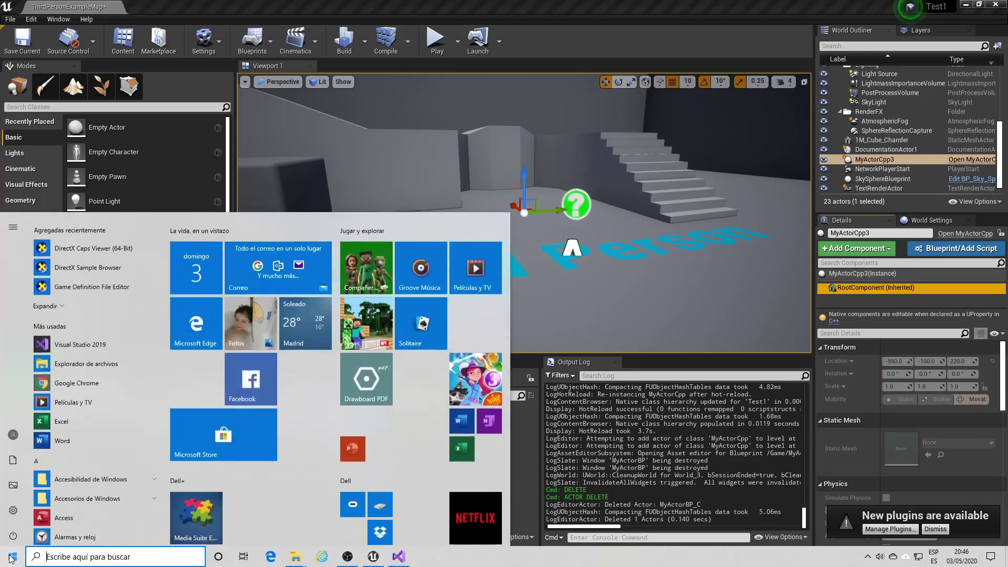
type("lupa")
left_click(73, 271)
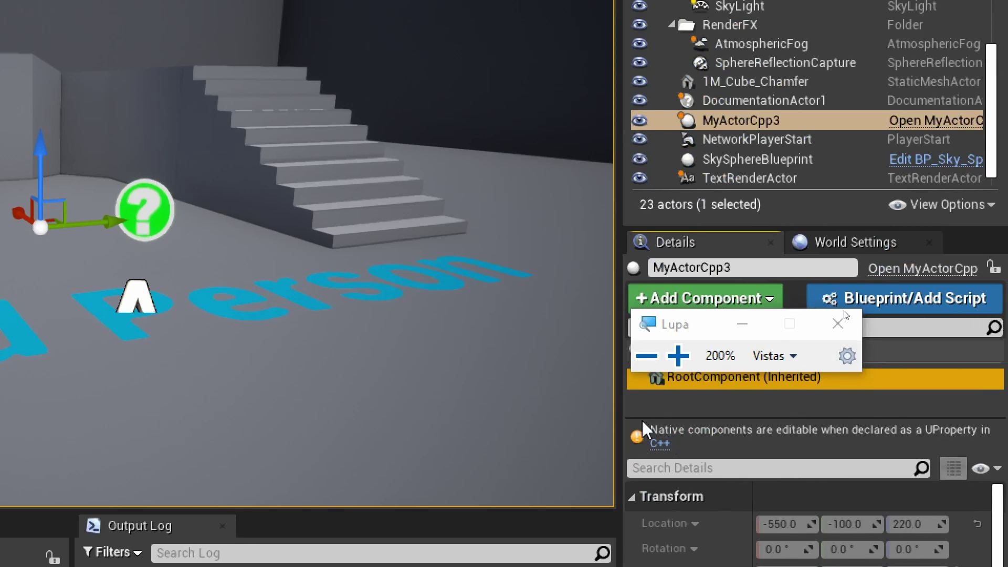
left_click(849, 328)
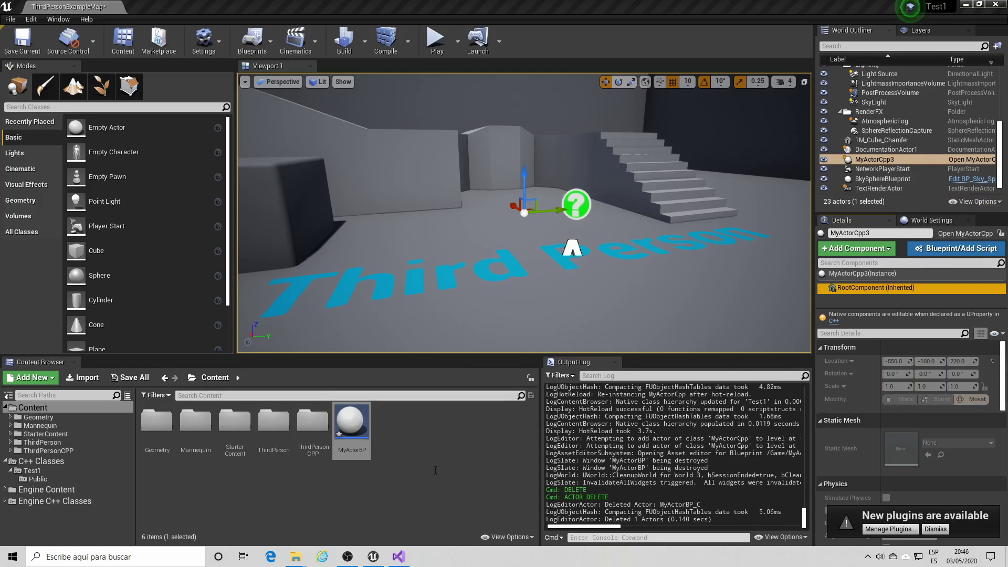
- Add a UPROPERTY(EditableAnywhere) line above the myMesh declaration in MyActorCpp.h
left_click(399, 561)
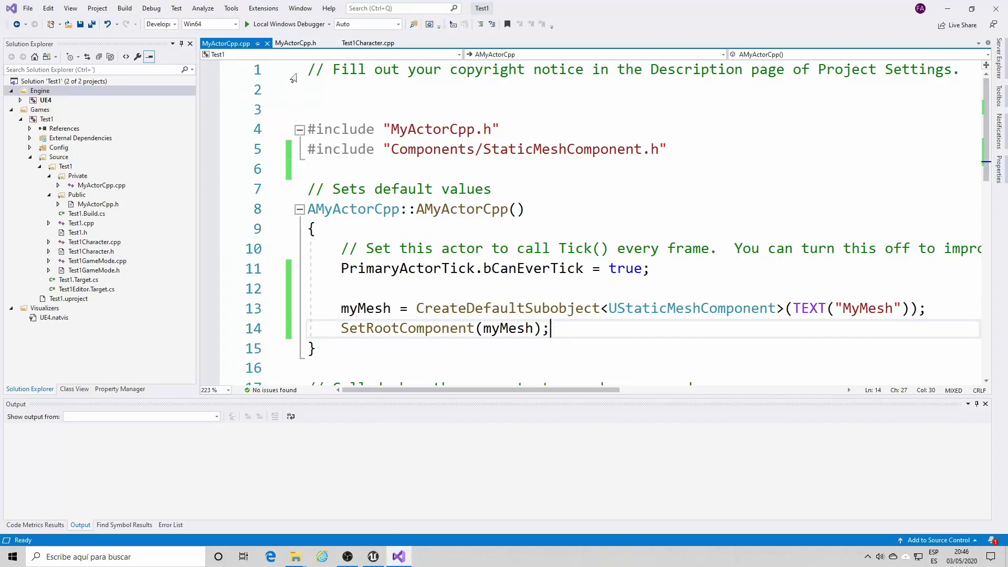
left_click(294, 43)
scroll(399, 289, "down", 3)
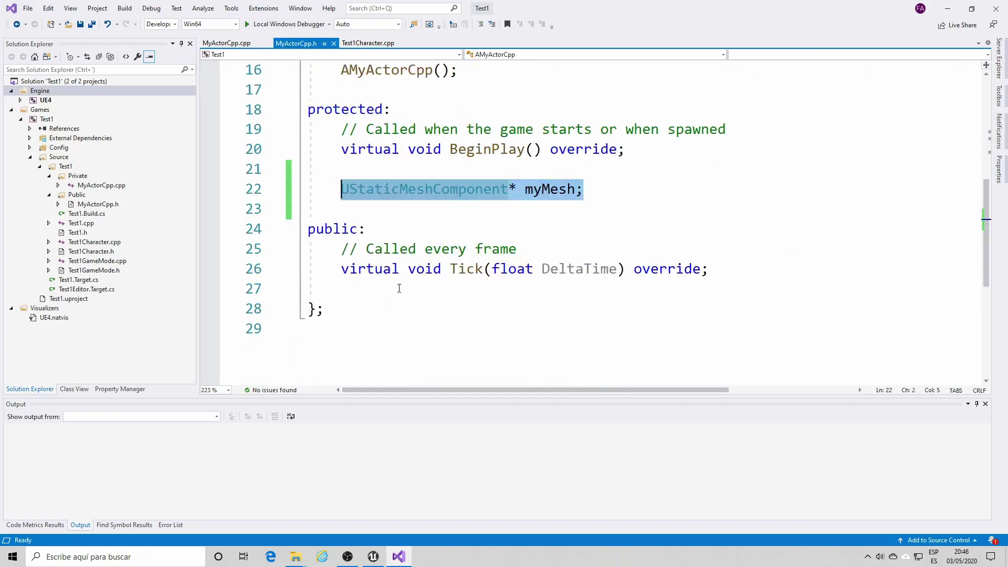
left_click(398, 170)
key("Return")
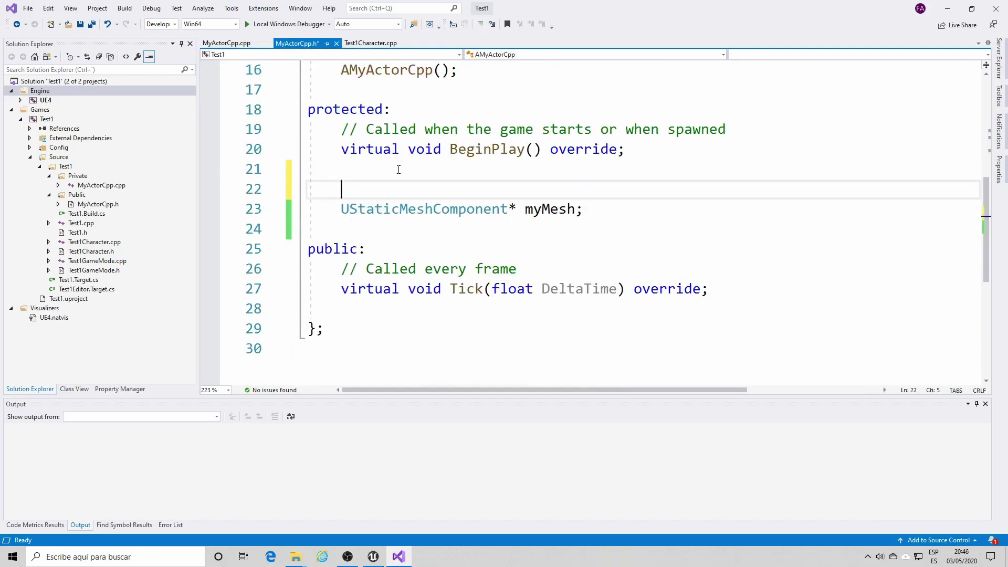
type("UPROPER")
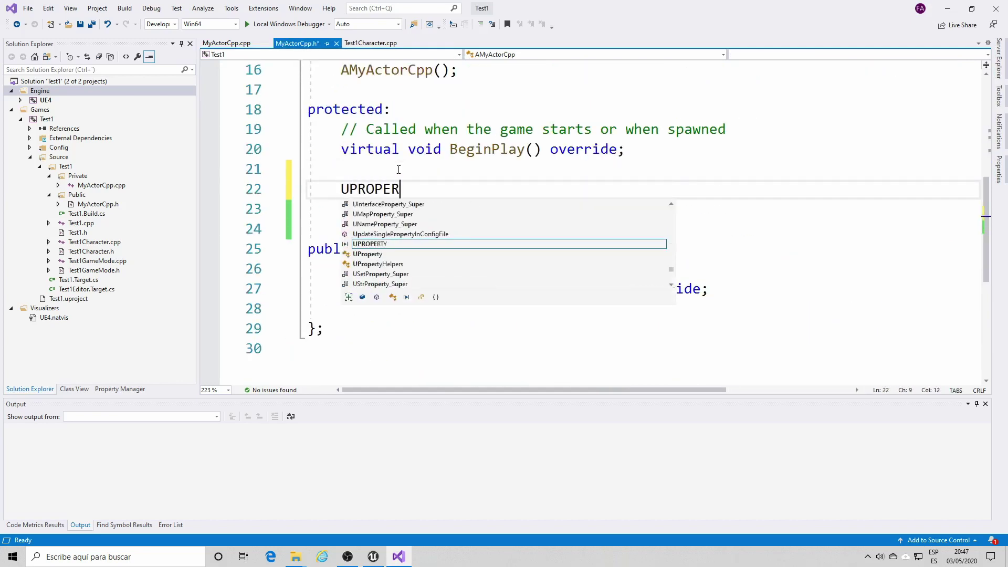
type("TY()")
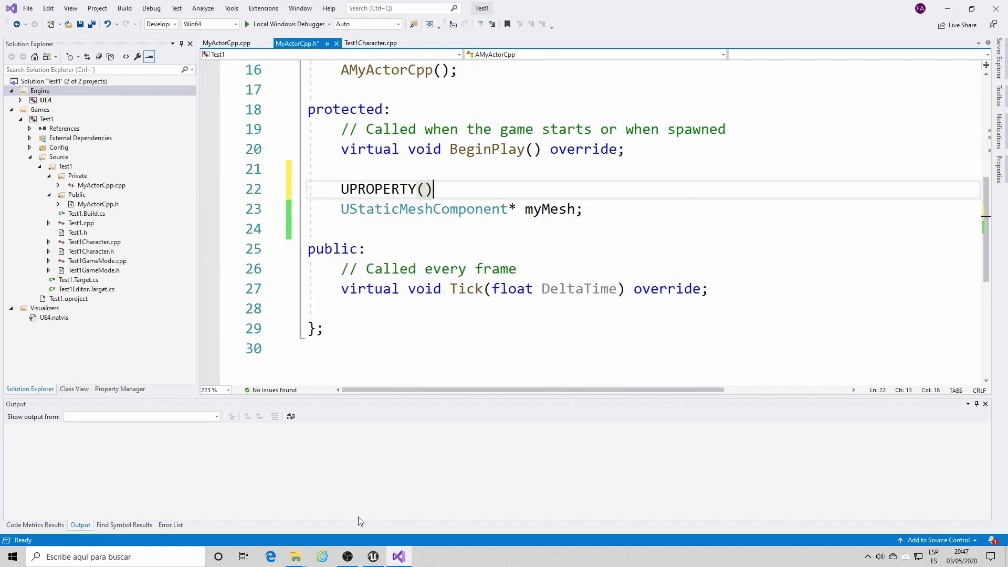
mouse_move(373, 544)
scroll(400, 248, "up", 2)
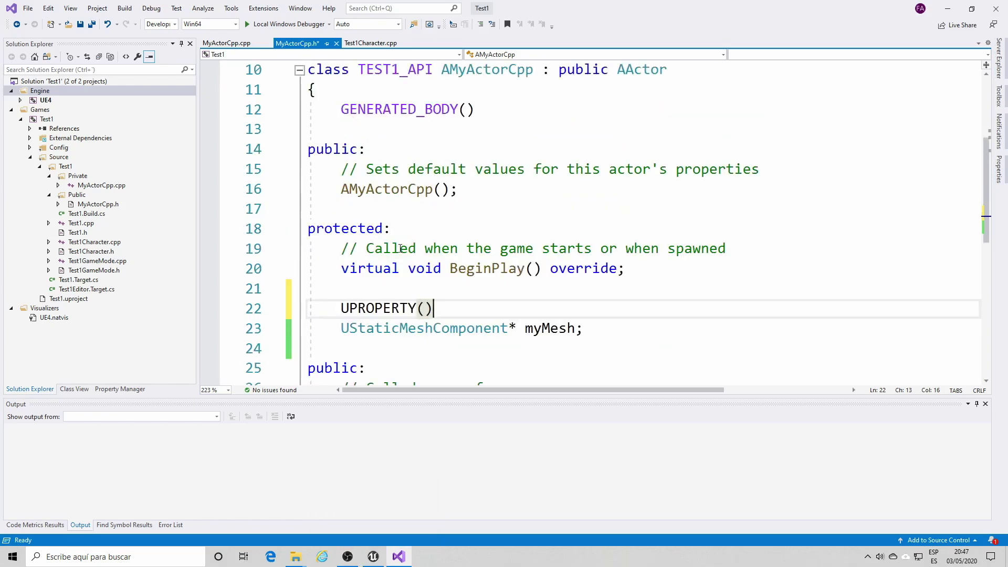
scroll(410, 256, "down", 1)
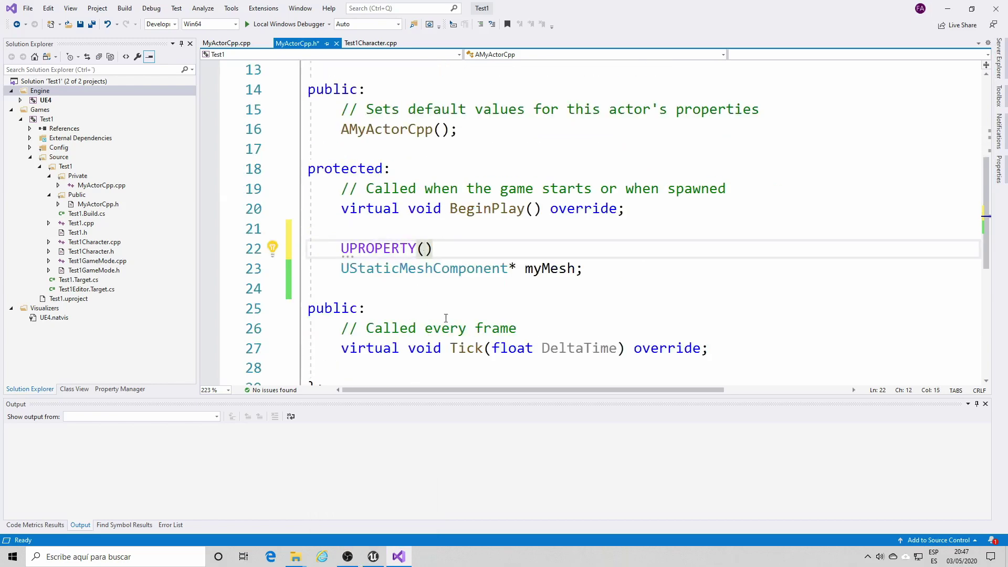
type("Edita")
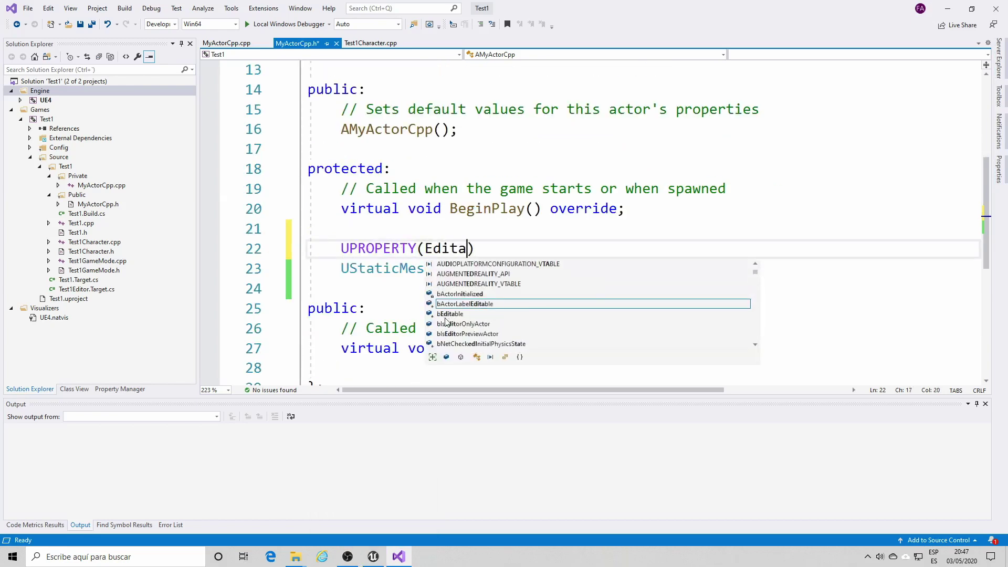
type("bleAnyw")
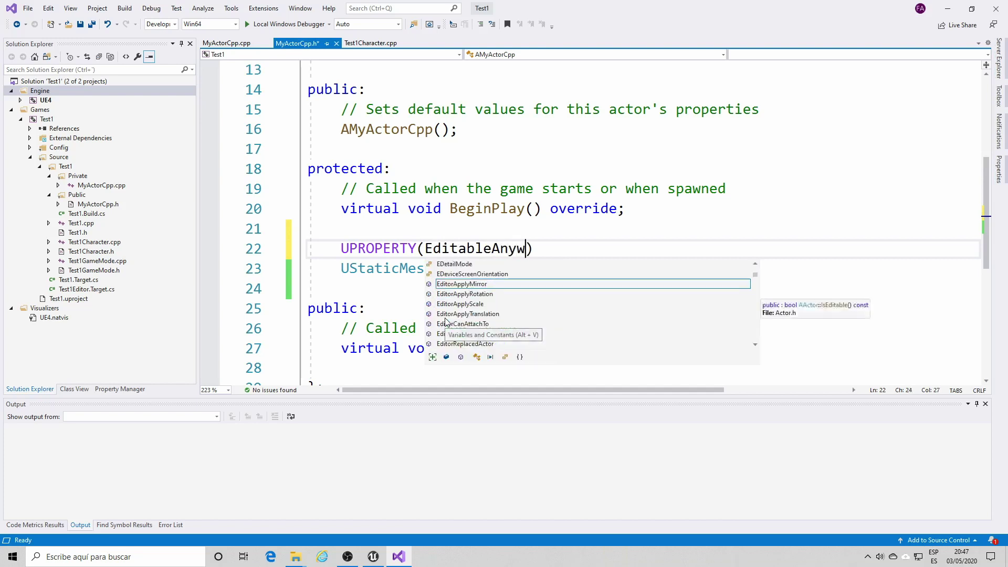
type("here")
left_click(484, 208)
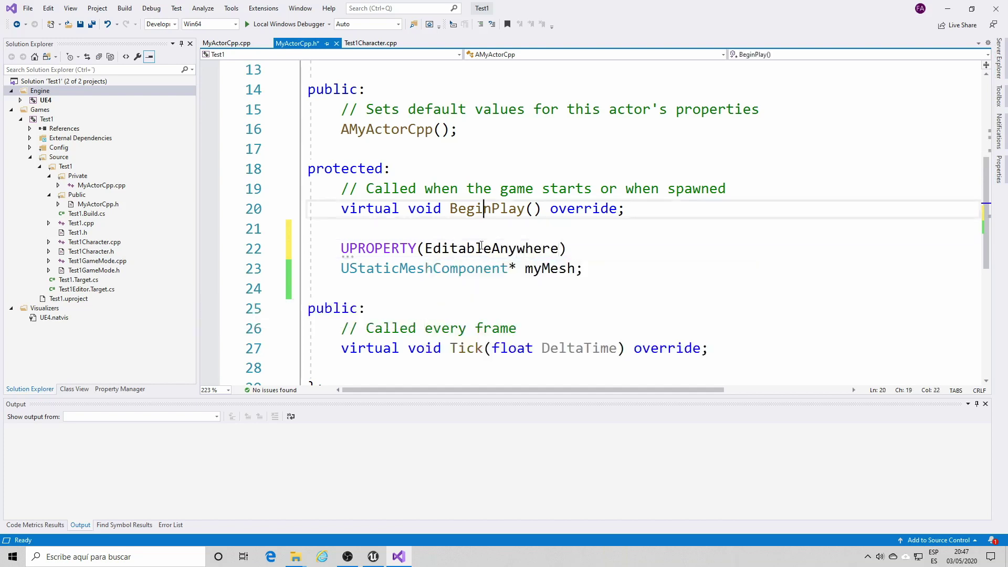
- Save the edited MyActorCpp.h header and review the myMesh declaration
left_click_drag(592, 271, 349, 267)
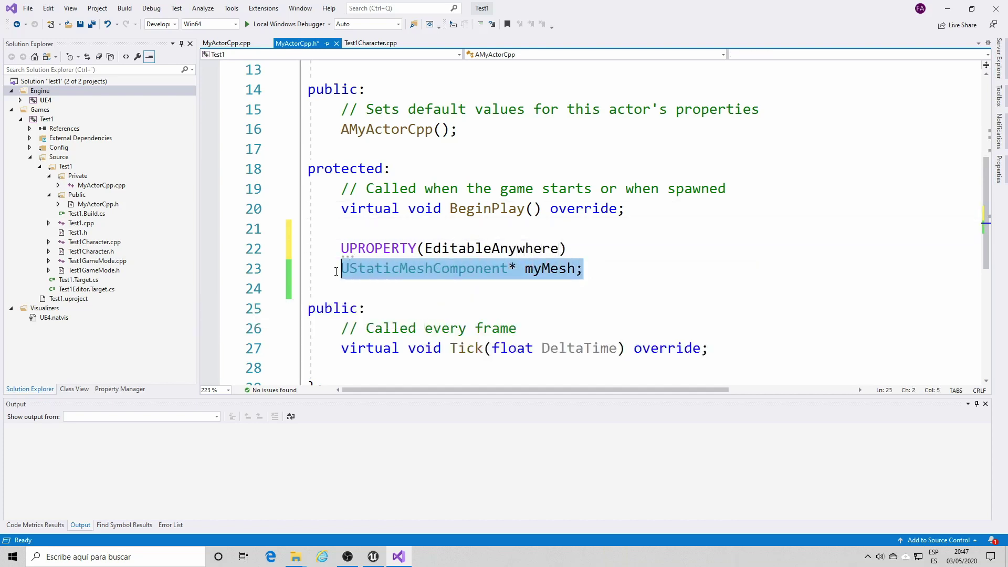
left_click(91, 24)
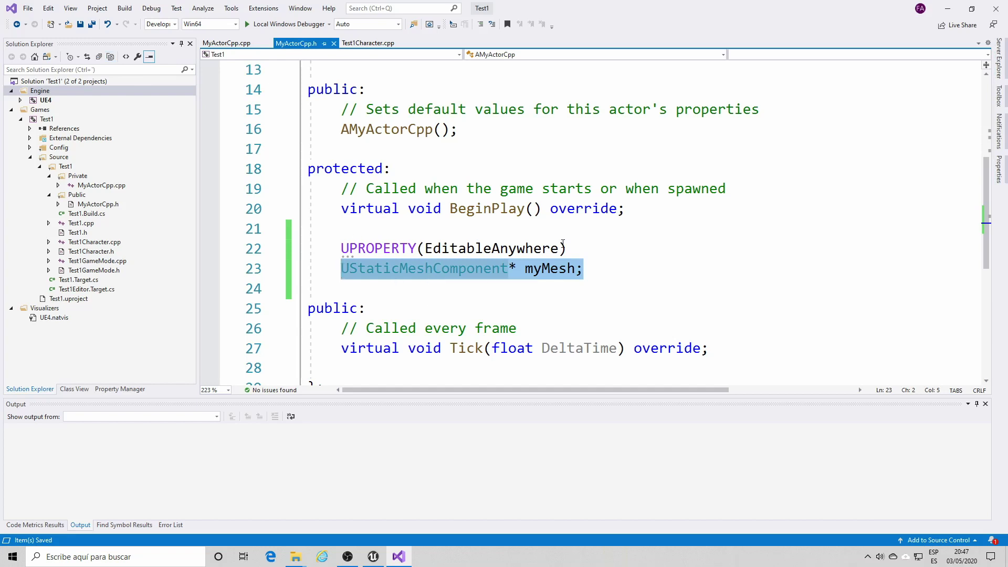
left_click_drag(584, 269, 339, 271)
left_click(374, 557)
- Recompile, read the log error flagging 'EditableAnywhere' as an unknown specifier, then close the log
left_click(387, 41)
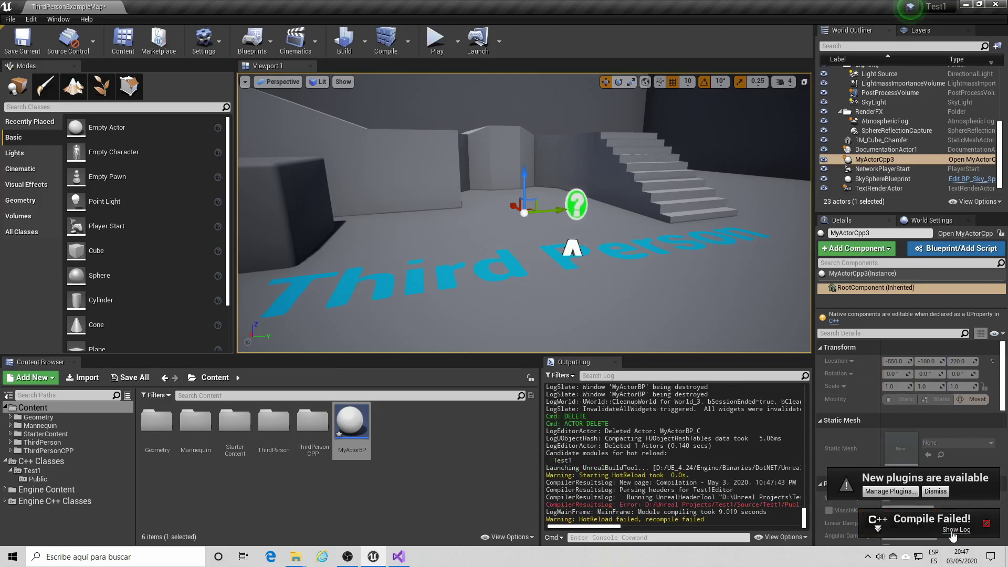
left_click(953, 530)
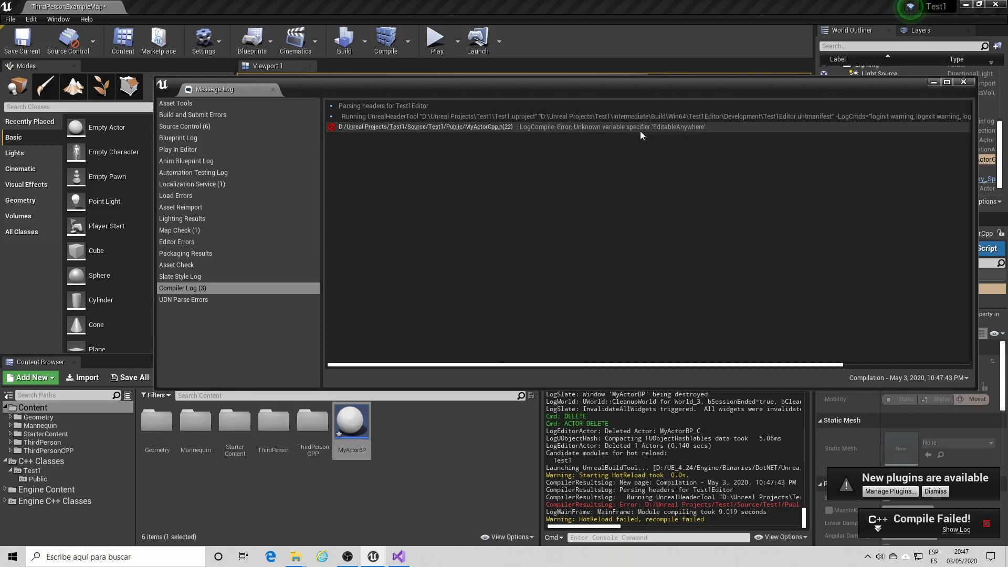
left_click(669, 128)
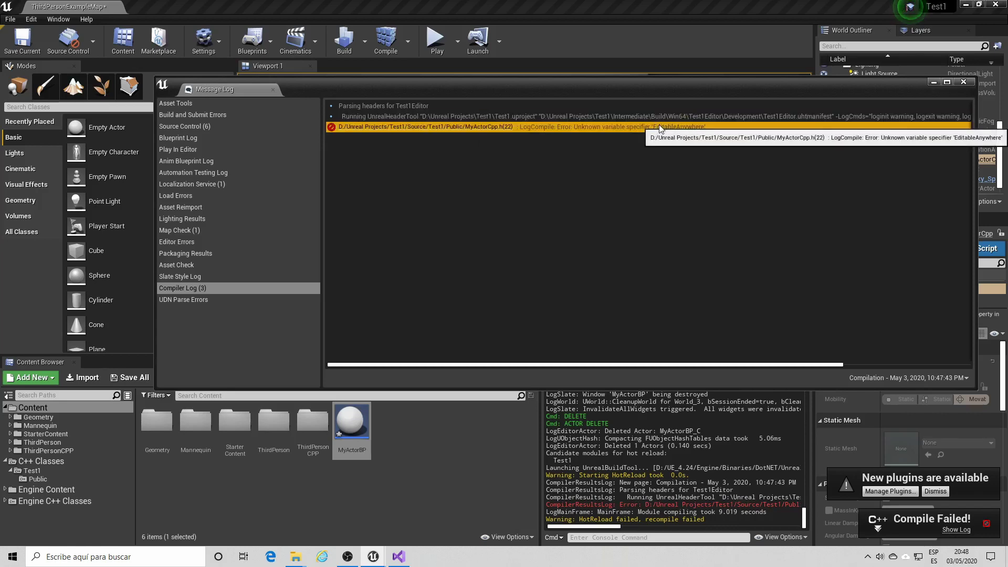
left_click(963, 82)
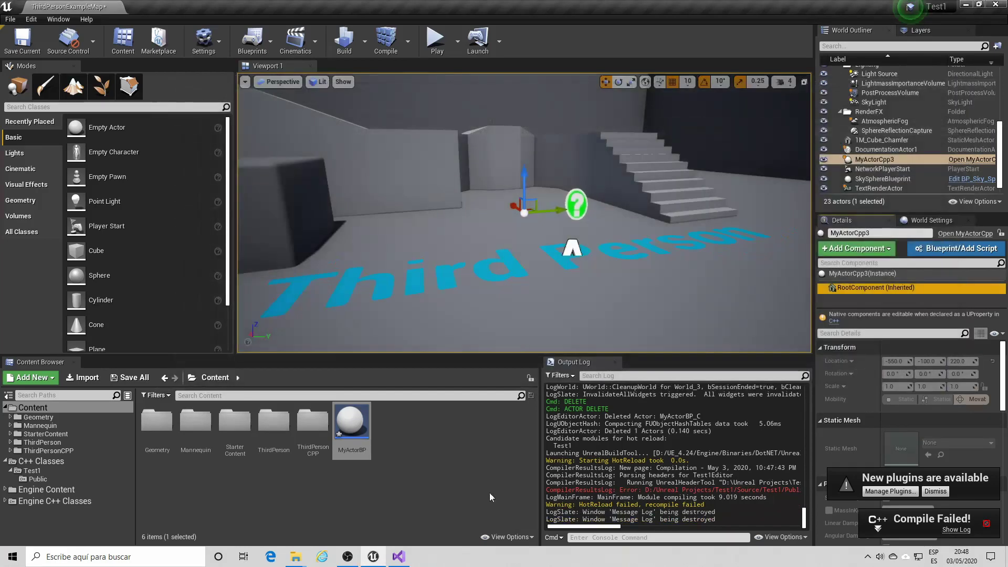
- Shorten EditableAnywhere to EditAnywhere on line 22 of MyActorCpp.h and save
left_click(398, 558)
left_click(483, 248)
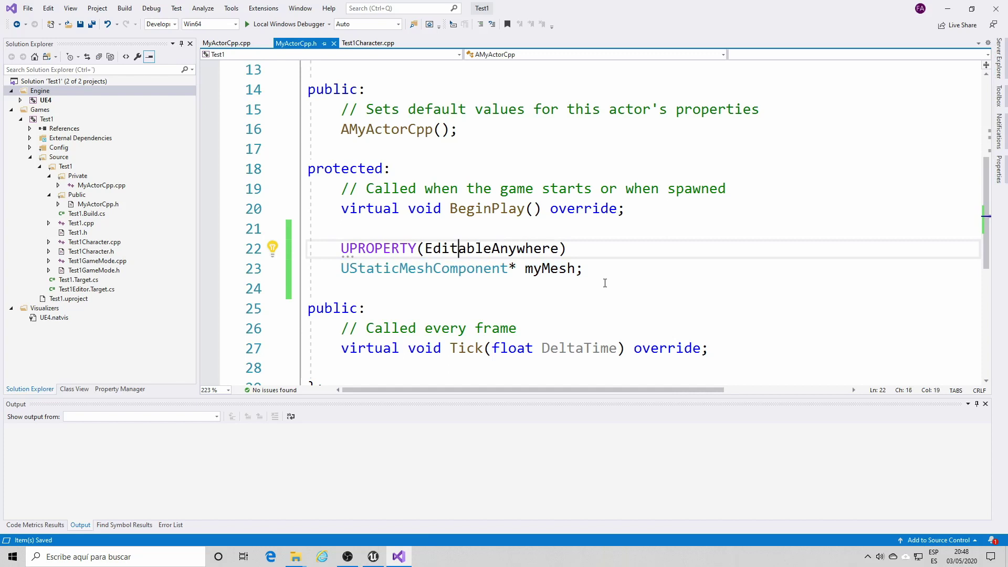
key("Delete")
key("Delete")
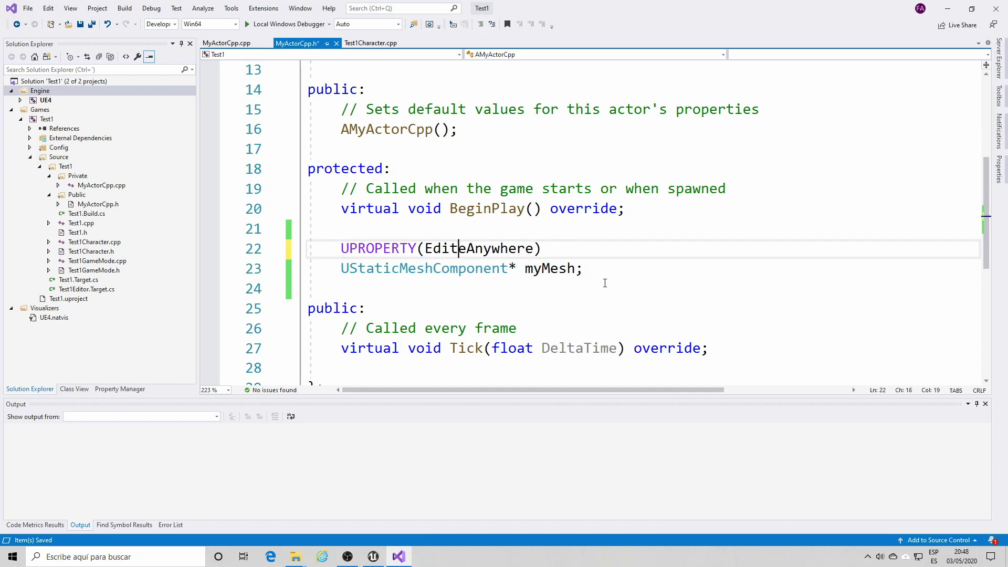
key("Delete")
key("Delete")
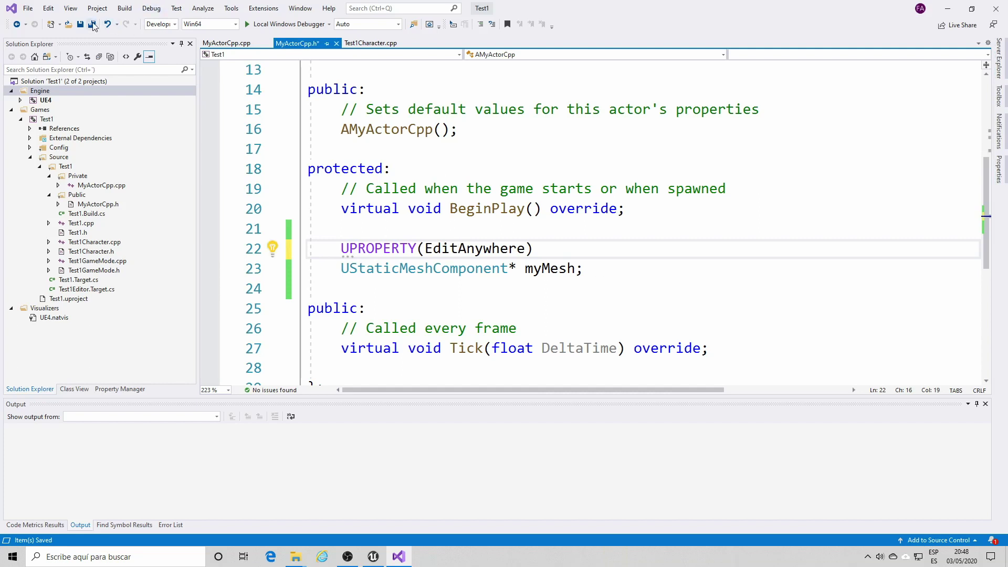
left_click(91, 24)
- Recompile successfully, lift MyActorCpp3 higher, and select it to reveal its My Mesh property
left_click(373, 557)
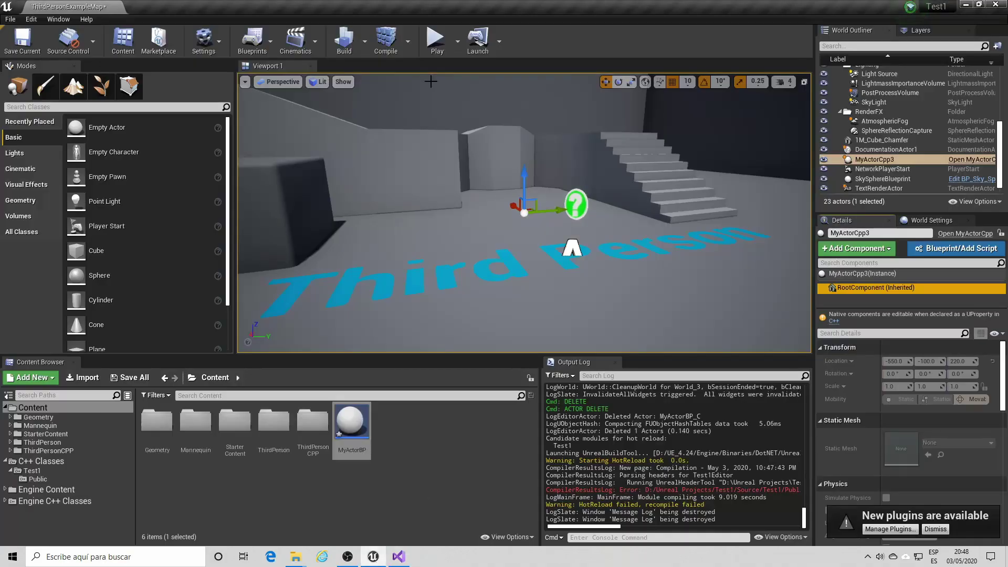
left_click(386, 40)
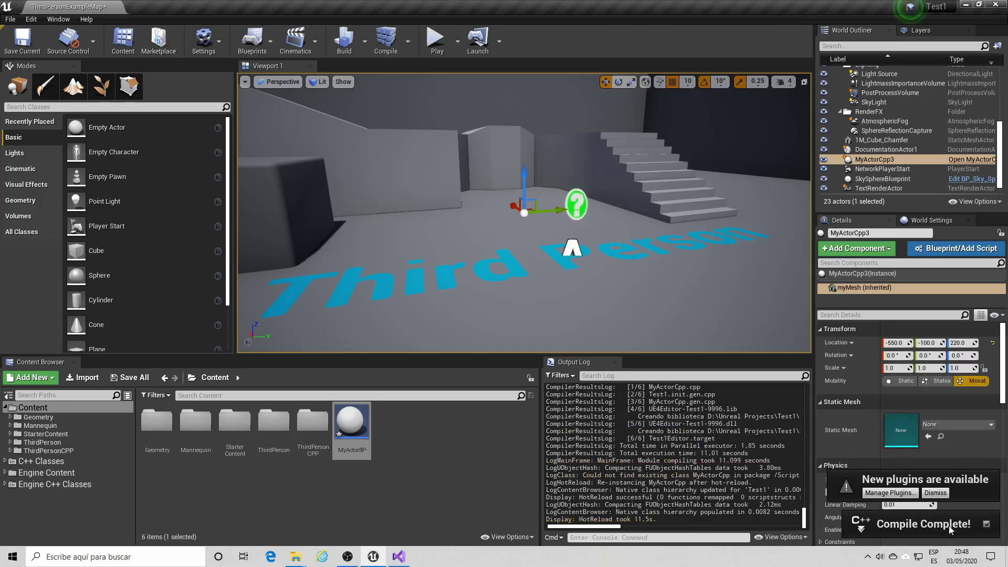
mouse_move(526, 175)
left_mouse_down()
mouse_move(528, 104)
mouse_move(513, 140)
left_mouse_up()
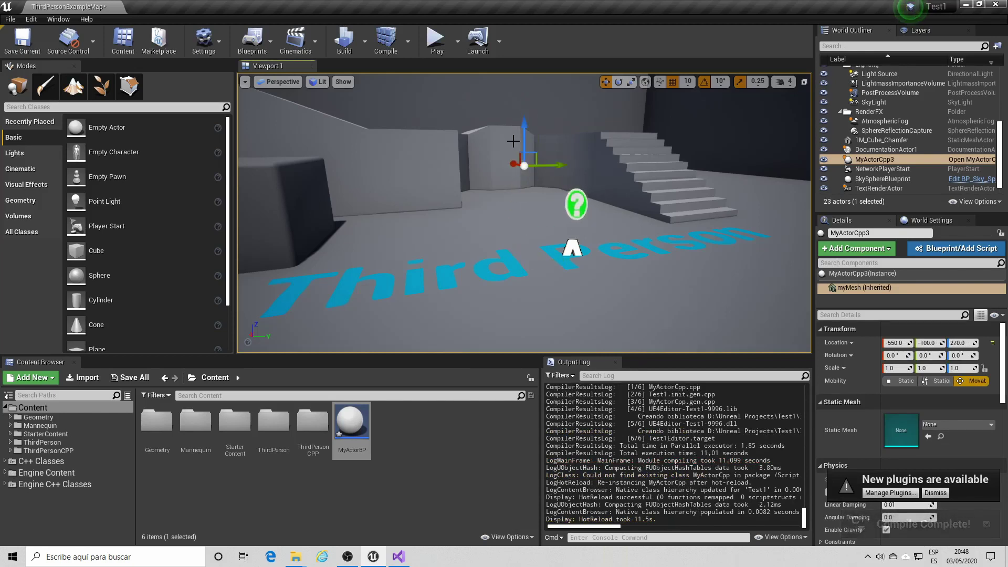
left_click(873, 160)
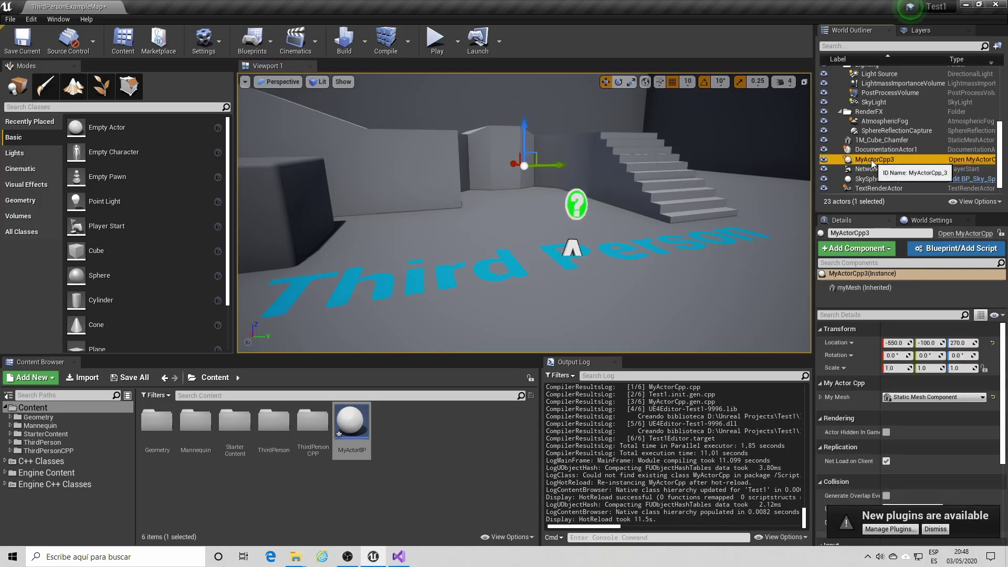
- Assign the EditorSphere mesh to MyActorCpp3's myMesh and raise the sphere to Z 410
left_click(851, 288)
left_click(944, 426)
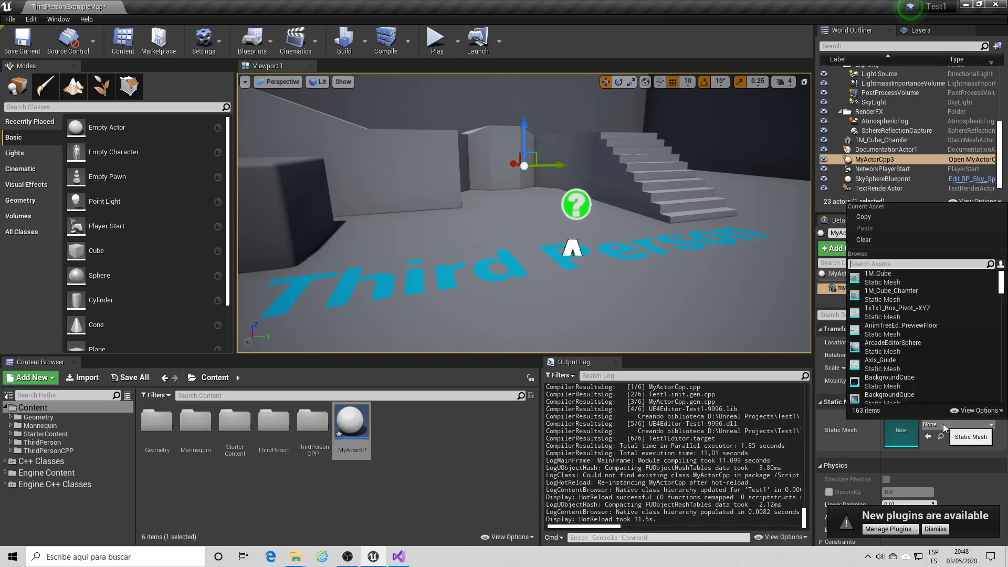
type("sp")
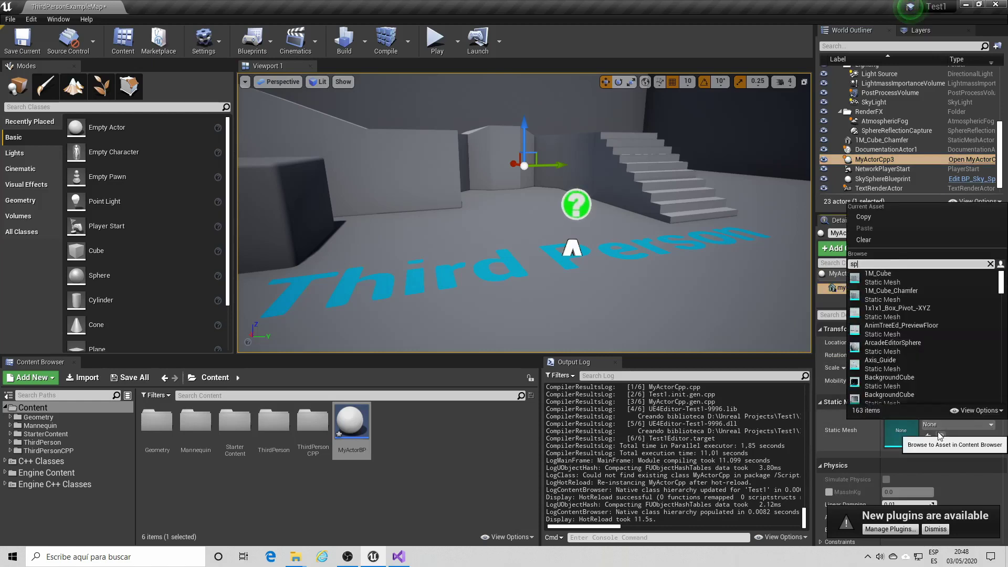
type("here")
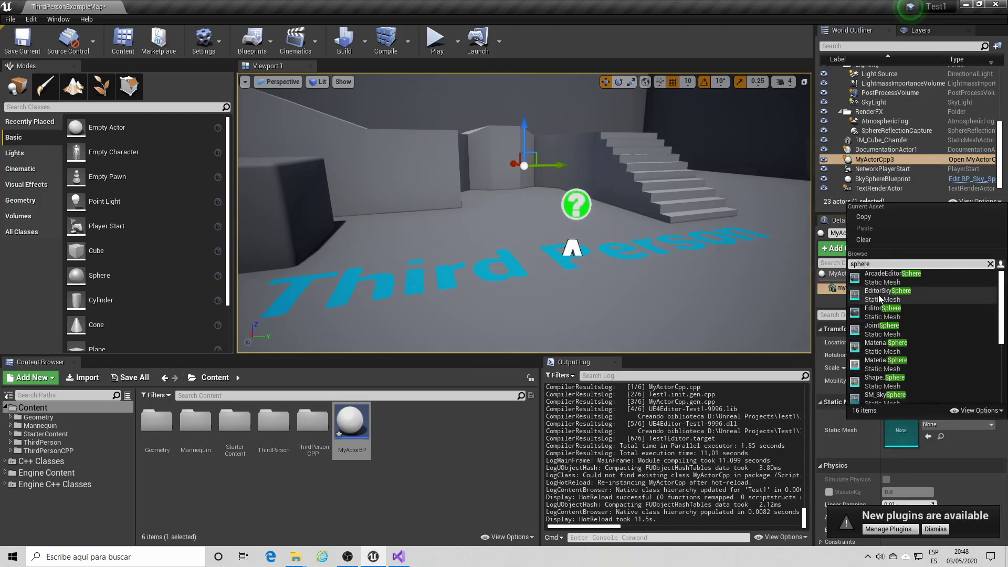
left_click(870, 312)
key("f")
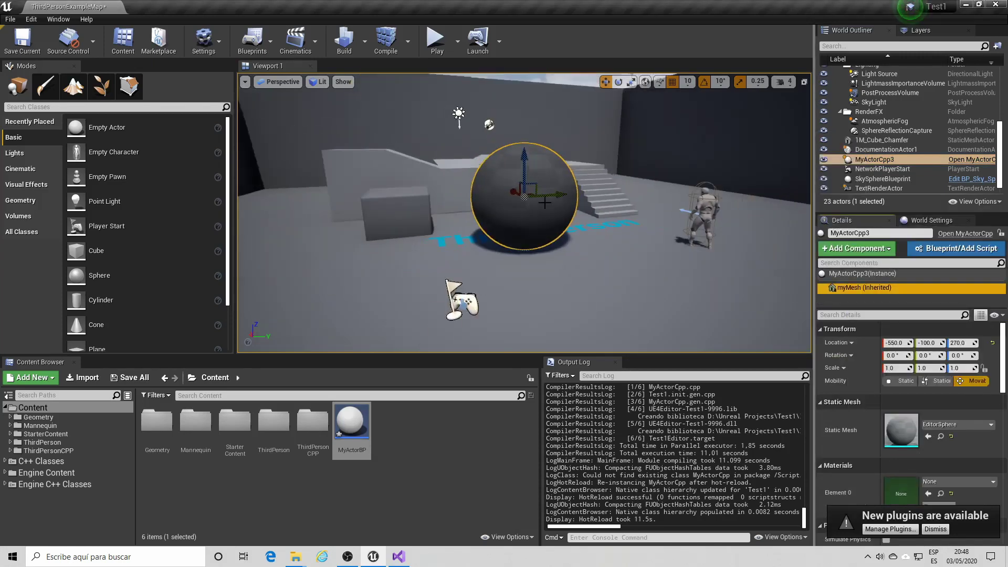
mouse_move(525, 164)
left_mouse_down()
mouse_move(504, 180)
mouse_move(517, 81)
mouse_move(518, 112)
left_mouse_up()
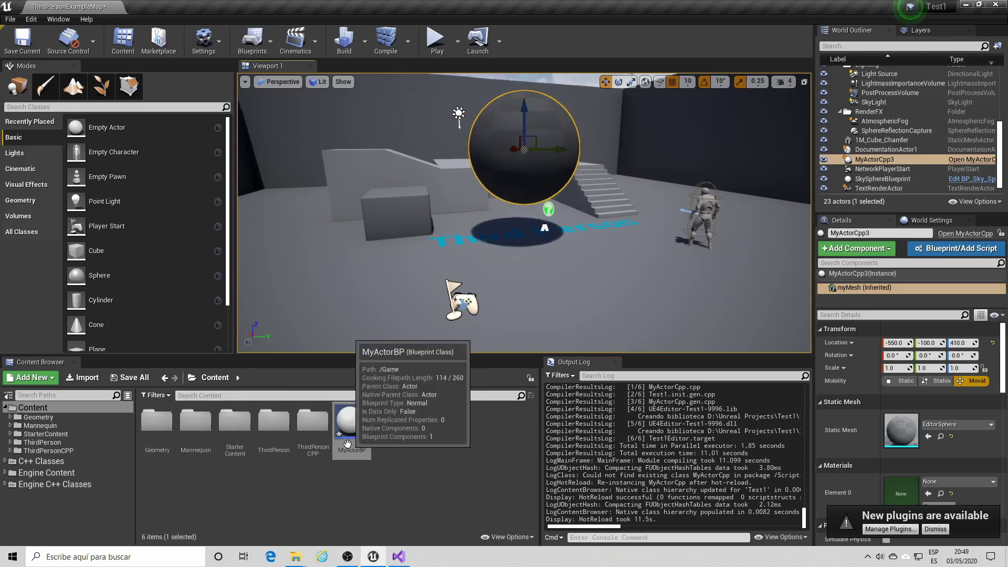
- Browse the Content Browser to C++ Classes > Test1 > Public and select MyActorCpp
left_click(44, 462)
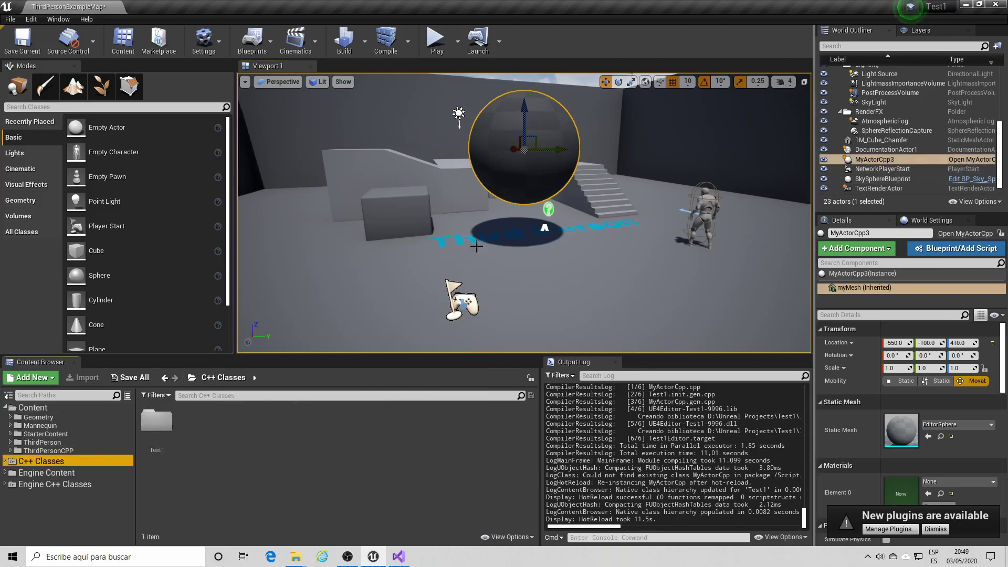
left_click(5, 462)
left_click(21, 471)
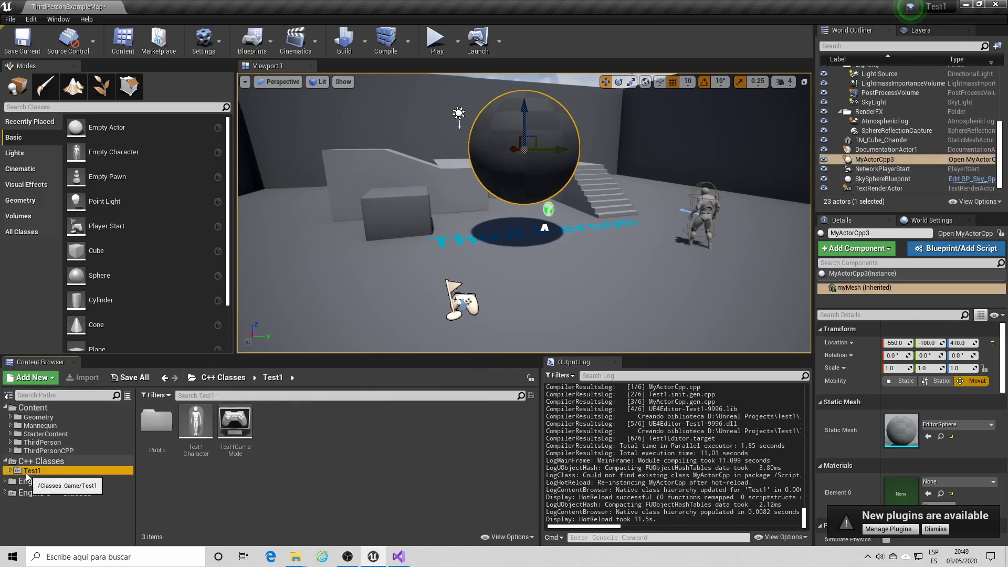
left_click(10, 471)
left_click(37, 479)
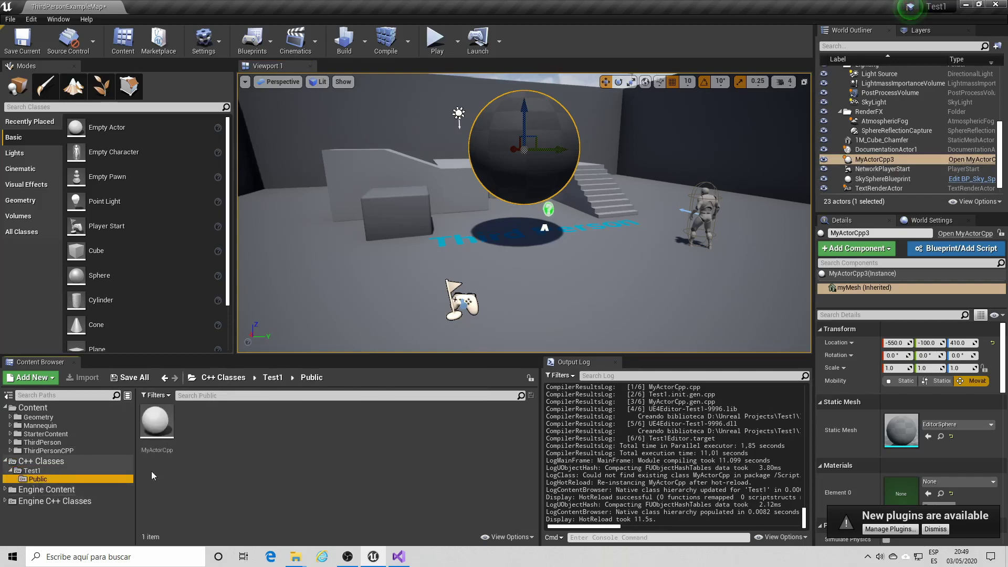
left_click(169, 430)
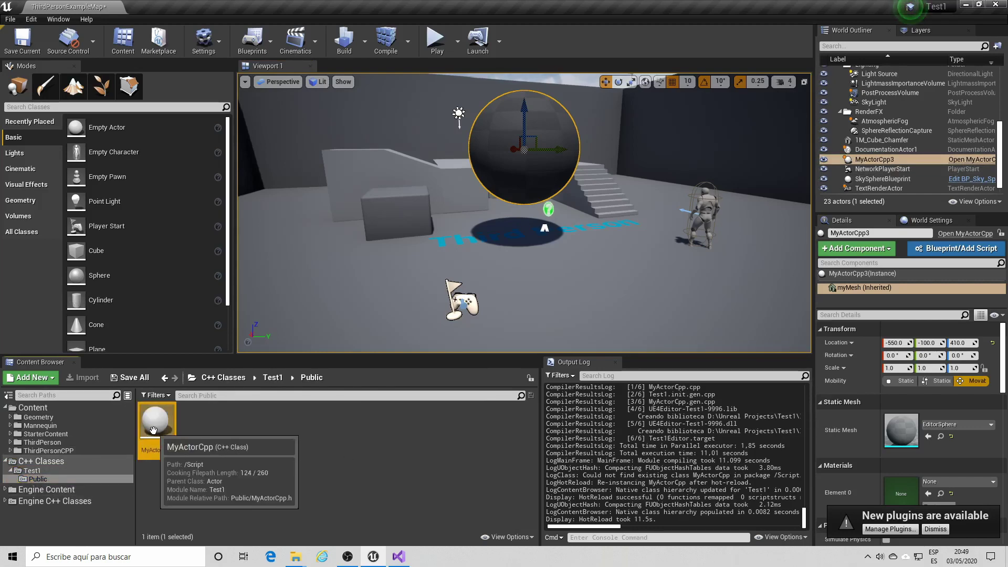
- Drag two MyActorCpp actors into the level, one on the box and one below the sphere
mouse_move(157, 423)
left_mouse_down()
mouse_move(268, 414)
mouse_move(388, 282)
mouse_move(387, 199)
left_mouse_up()
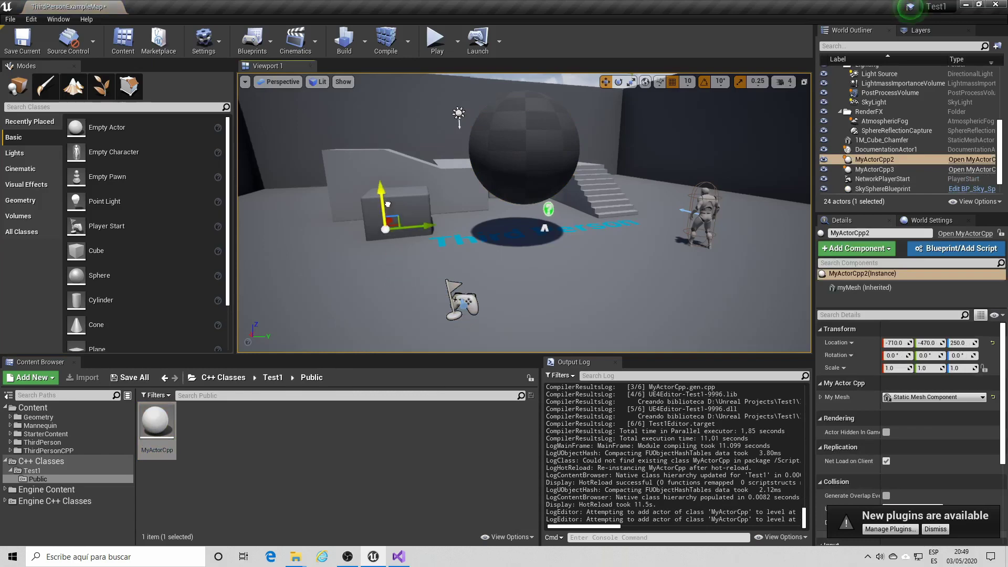
left_click_drag(156, 420, 534, 265)
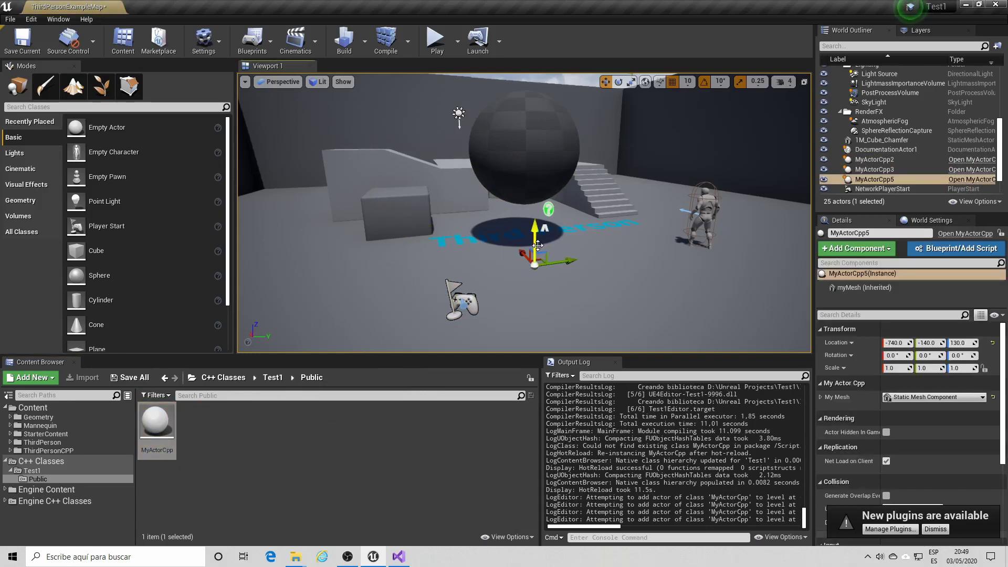
scroll(896, 431, "down", 2)
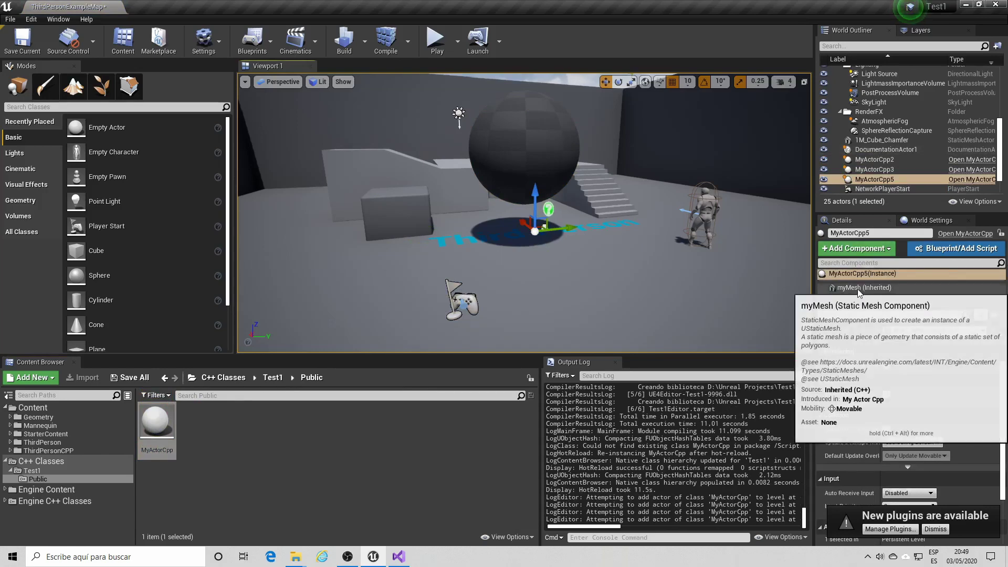
- Assign the 1M_Cube static mesh to MyActorCpp5's myMesh, then return the Content Browser to Content
left_click(830, 289)
left_click(944, 354)
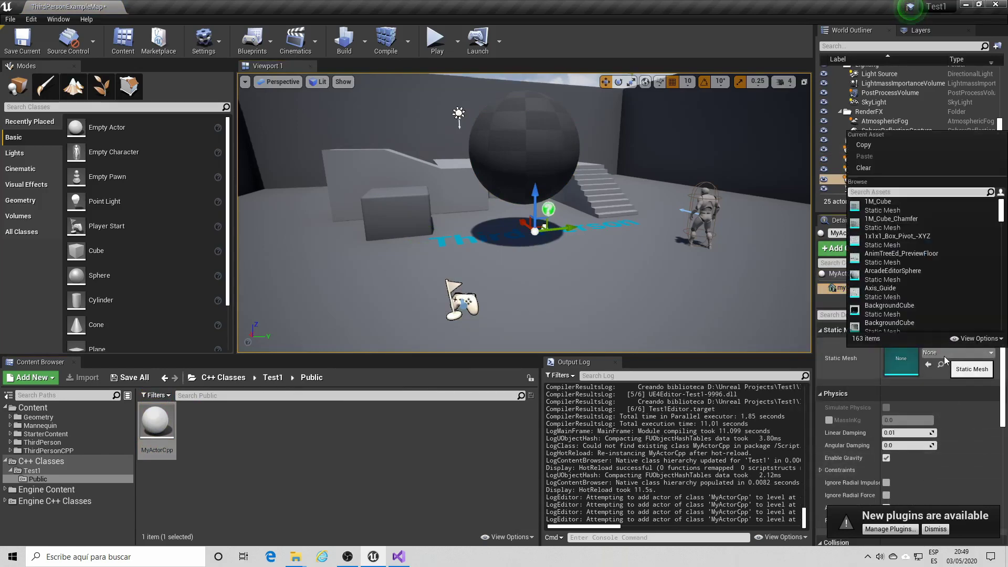
type("cube")
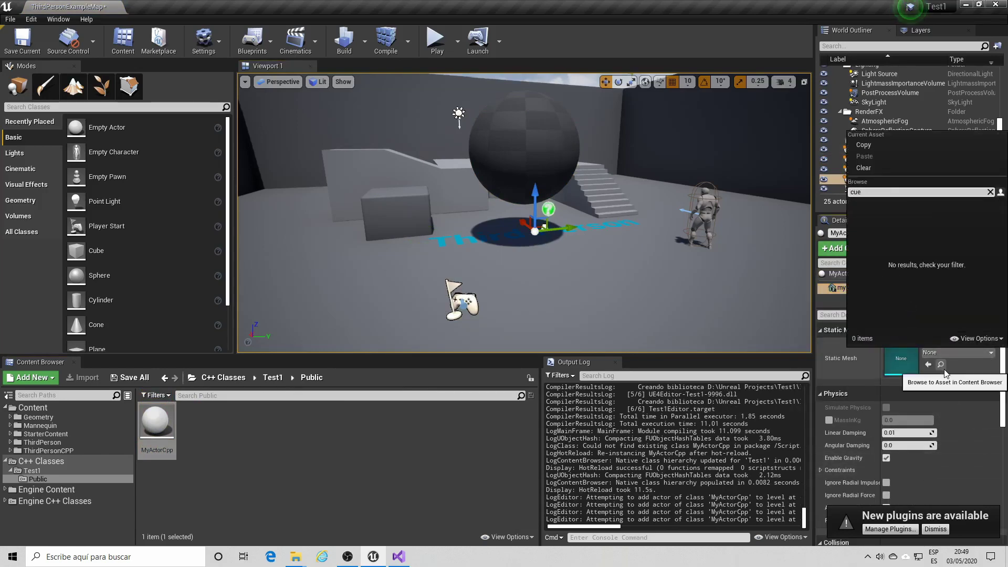
left_click(878, 203)
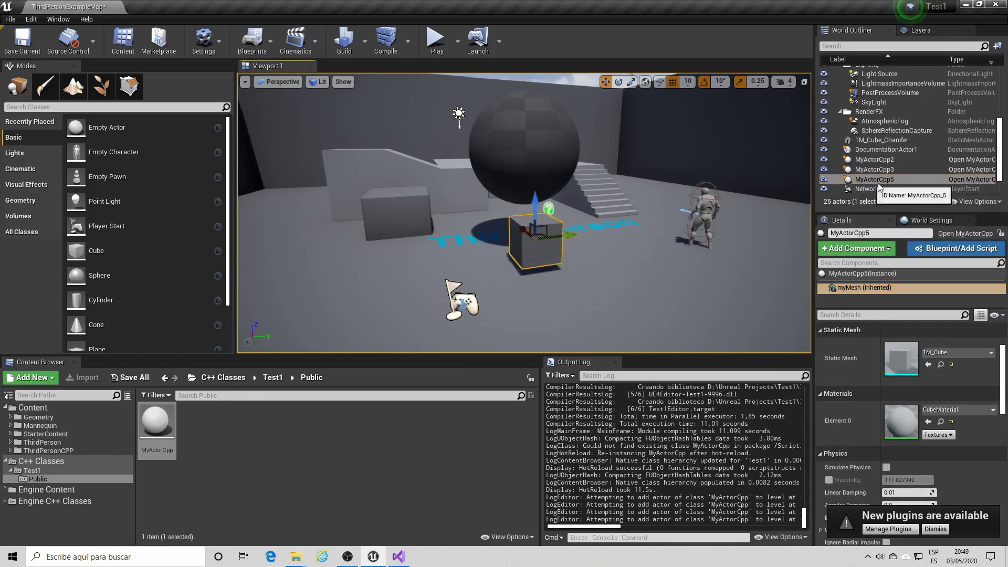
left_click(526, 126)
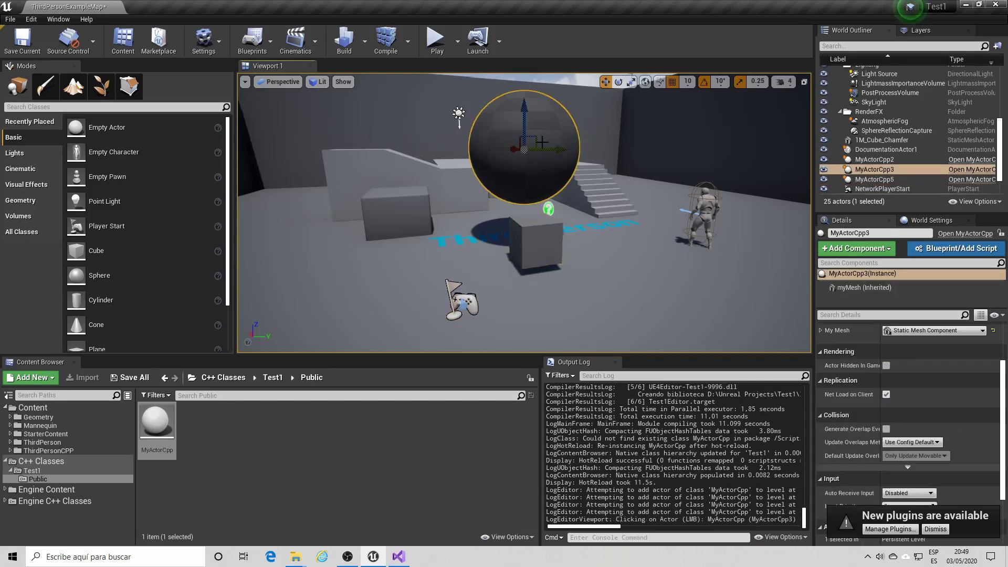
left_click(555, 247)
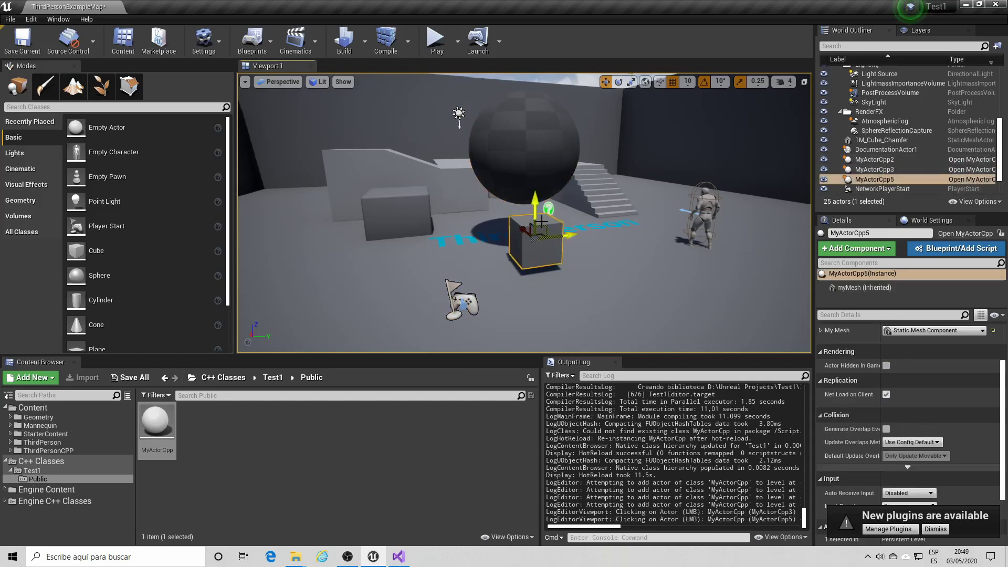
left_click(49, 413)
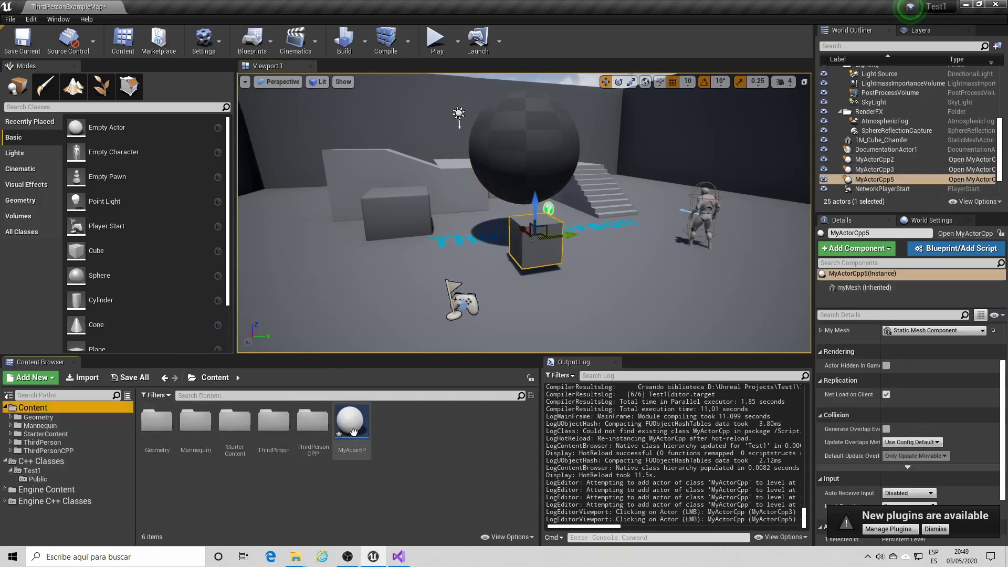
- Place a MyActorBP actor on the left, give its myMesh the Cylinder mesh, and raise it on Z
mouse_move(352, 423)
left_mouse_down()
mouse_move(310, 244)
mouse_move(284, 210)
left_mouse_up()
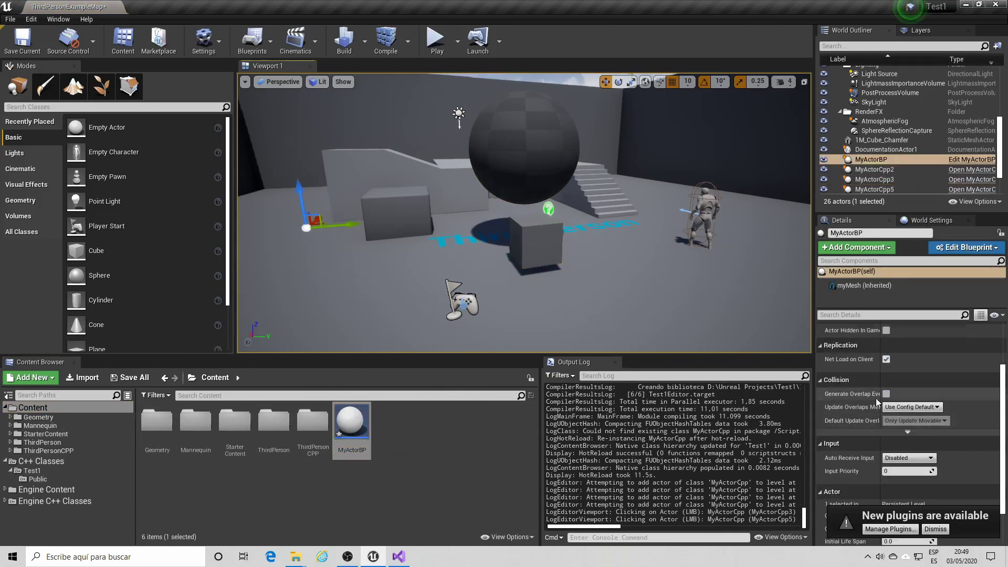
scroll(876, 398, "up", 3)
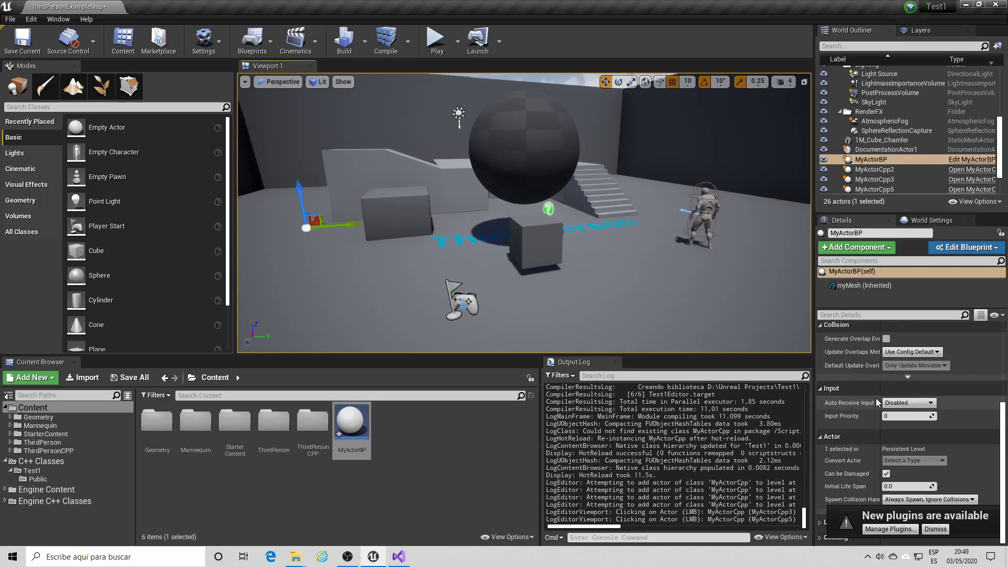
left_click(864, 286)
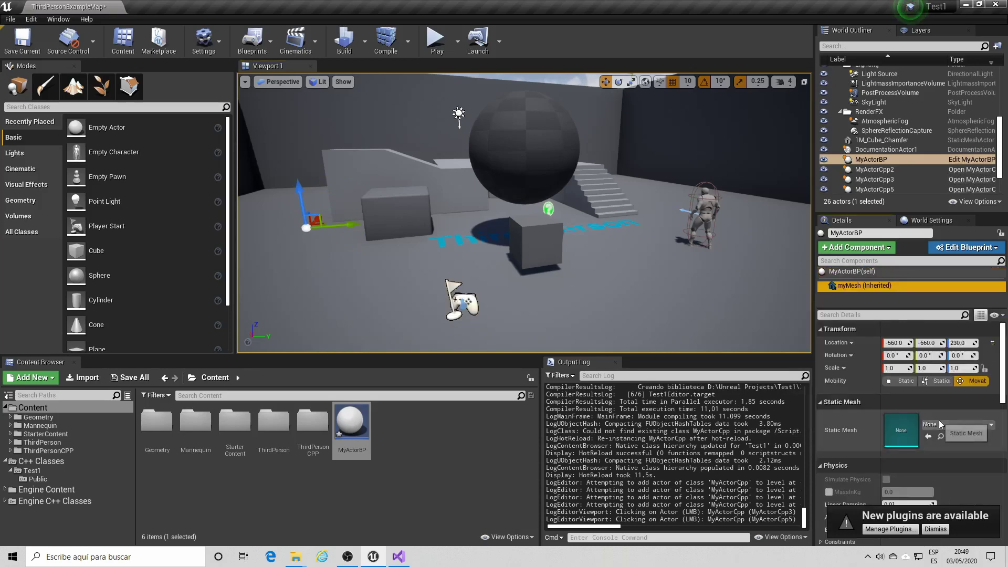
left_click(939, 422)
type("cyl")
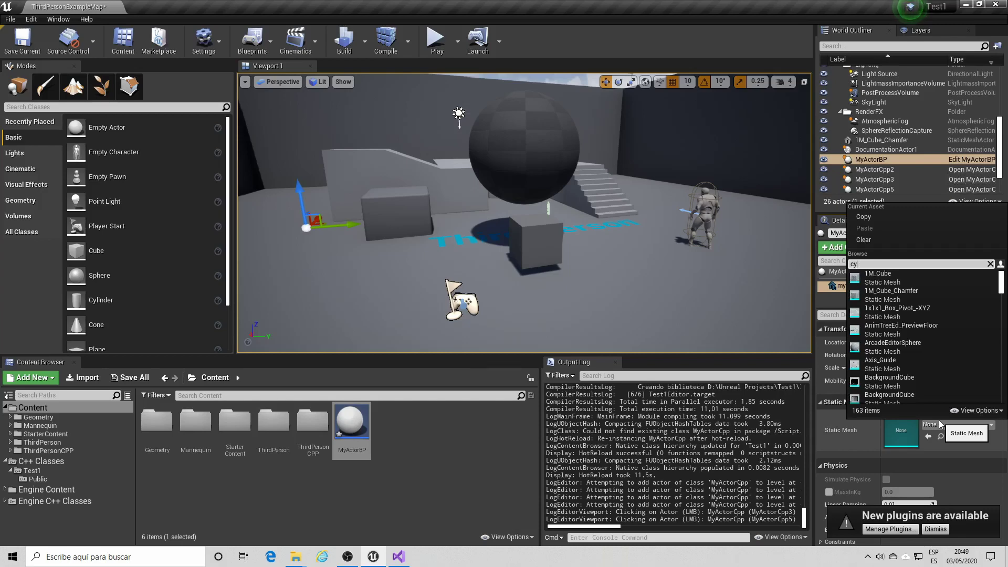
left_click(896, 281)
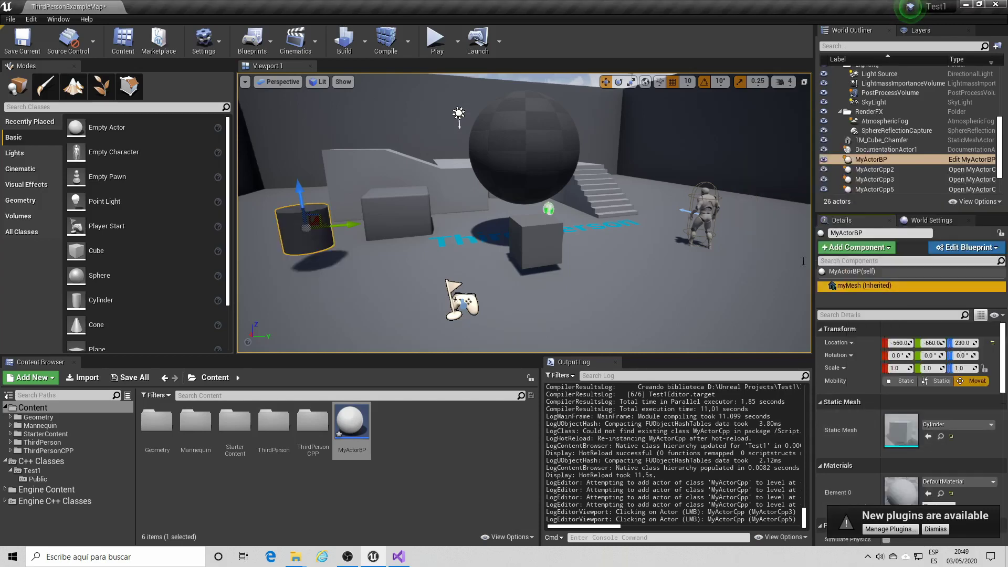
left_click_drag(296, 157, 301, 175)
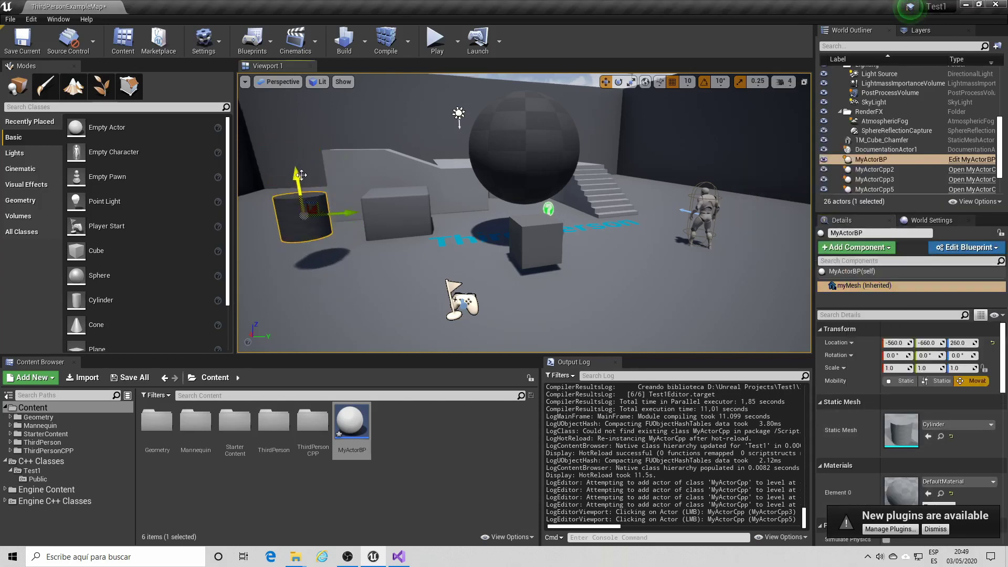